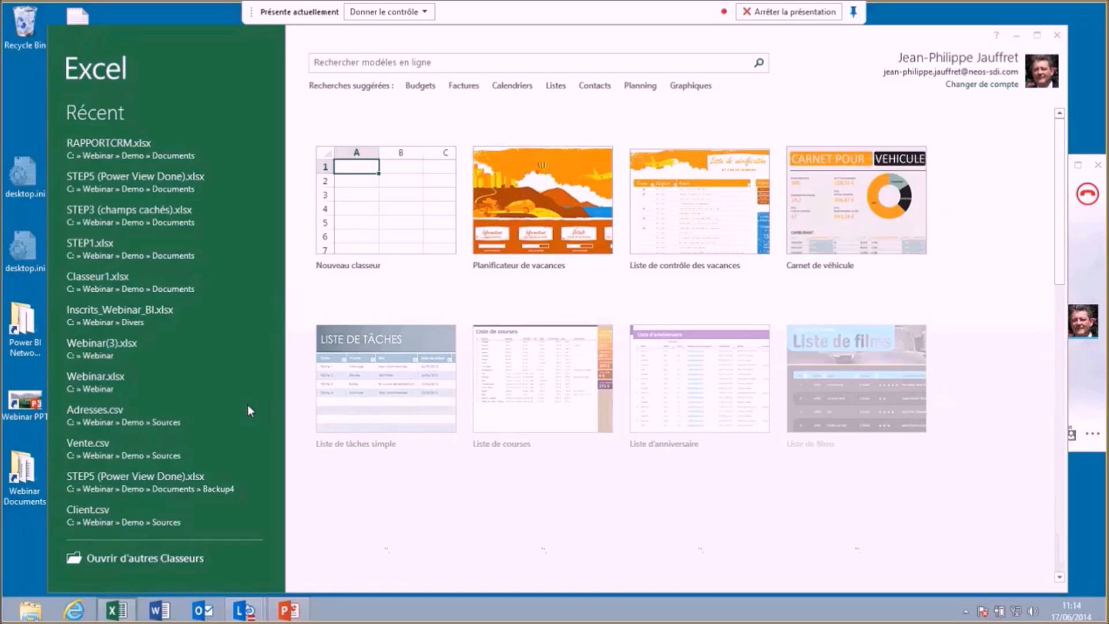
Create a new blank workbook and bring up the Power Query commands
{"action": "left_click", "coordinate": [380, 193]}
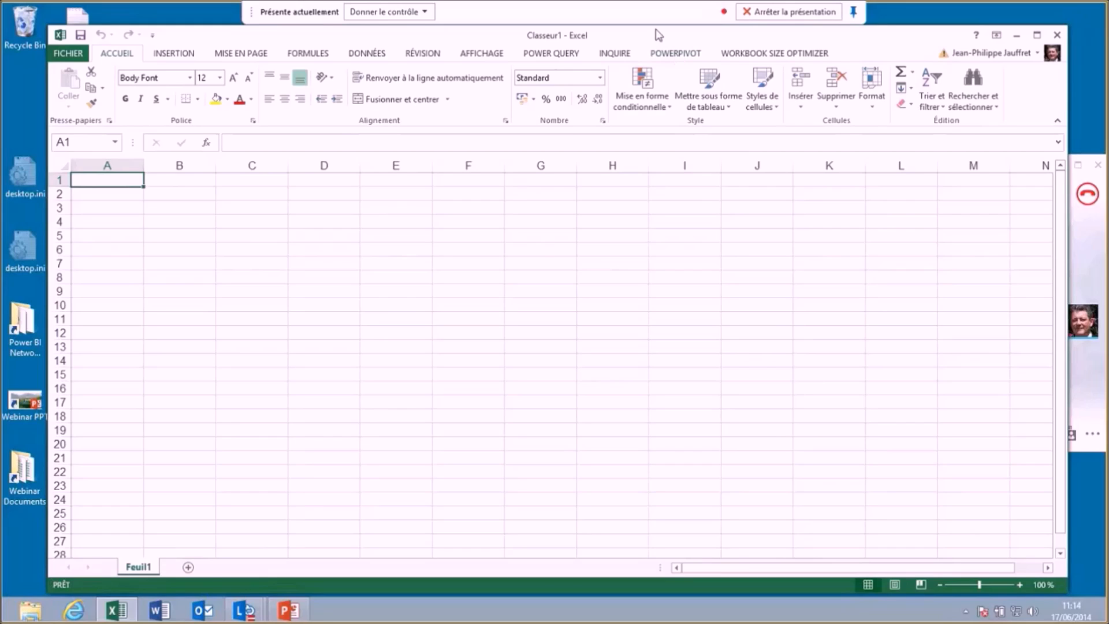
{"action": "left_click", "coordinate": [182, 55]}
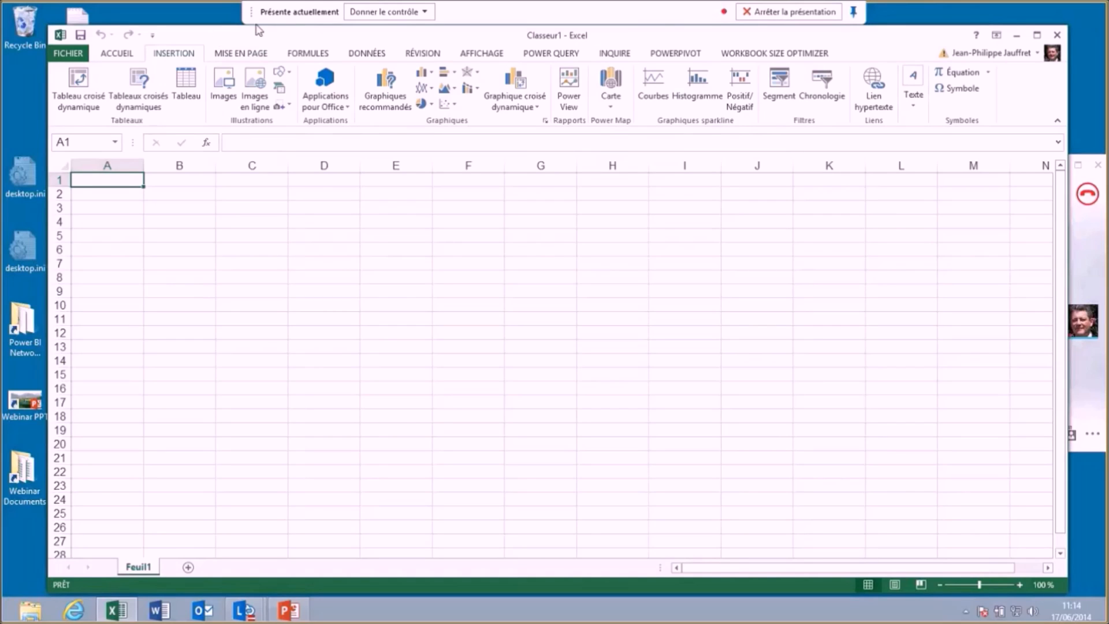
{"action": "left_click", "coordinate": [552, 56]}
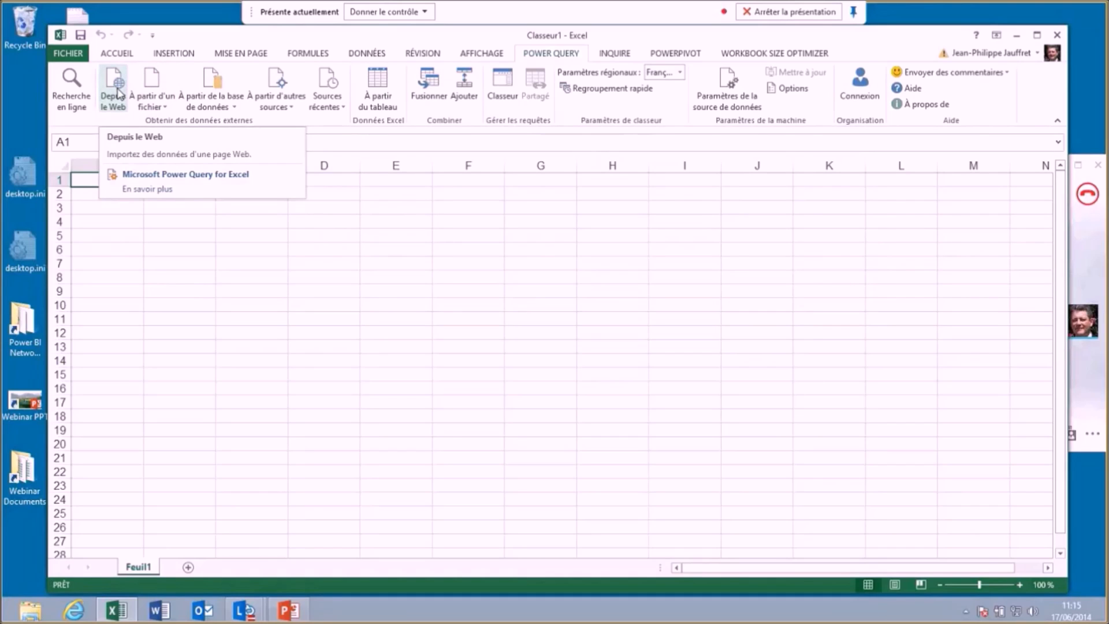
Search the online data sources in Power Query for "restaurants singapour"
{"action": "left_click", "coordinate": [71, 93]}
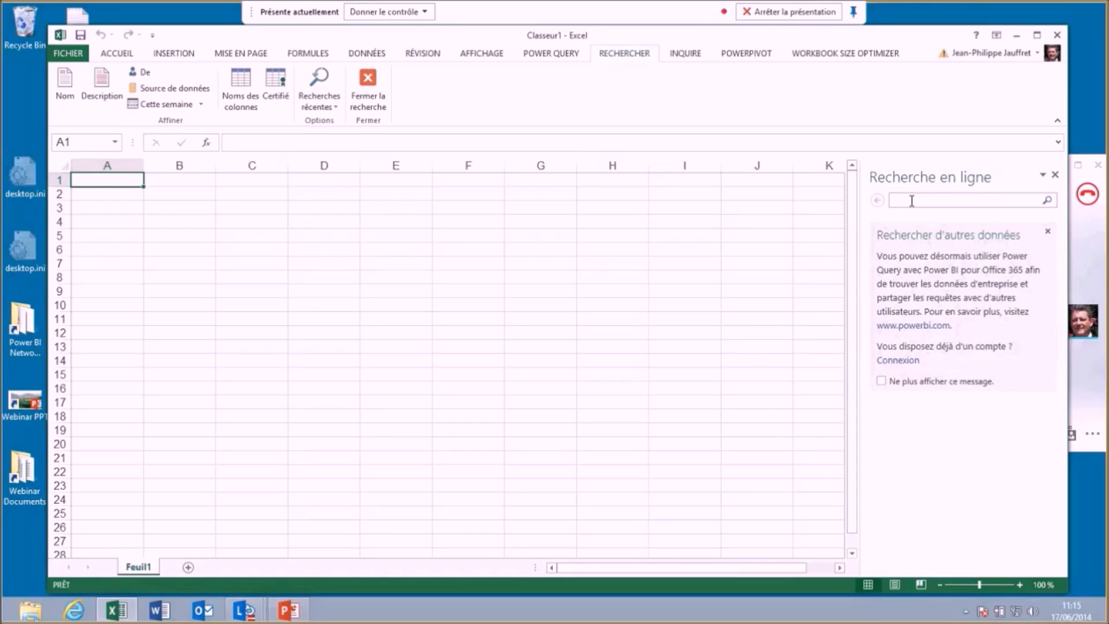
{"action": "type", "text": "restaurants singapour"}
{"action": "key", "text": "Return"}
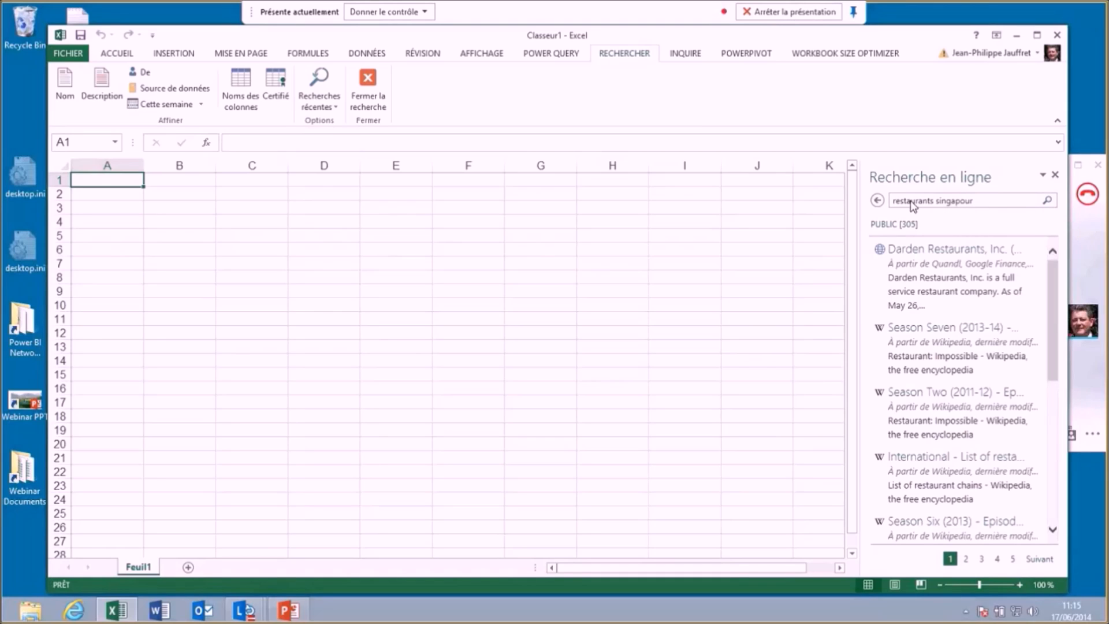
Preview several of the online search results, including Darden Restaurants and the list of restaurant chains, and close the online search
{"action": "mouse_move", "coordinate": [929, 344]}
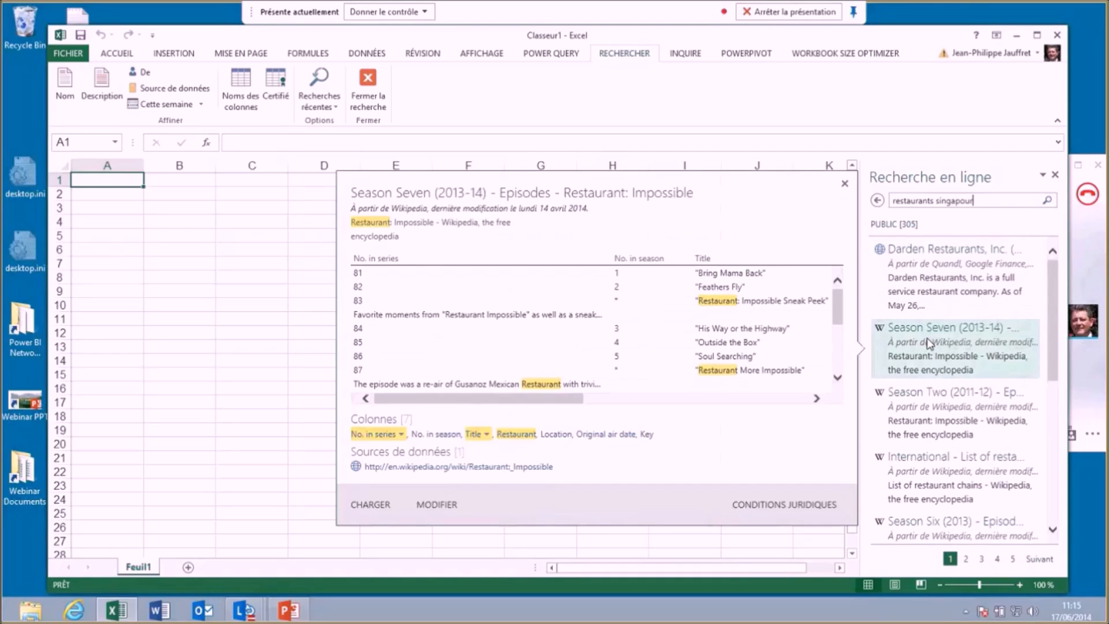
{"action": "mouse_move", "coordinate": [932, 289]}
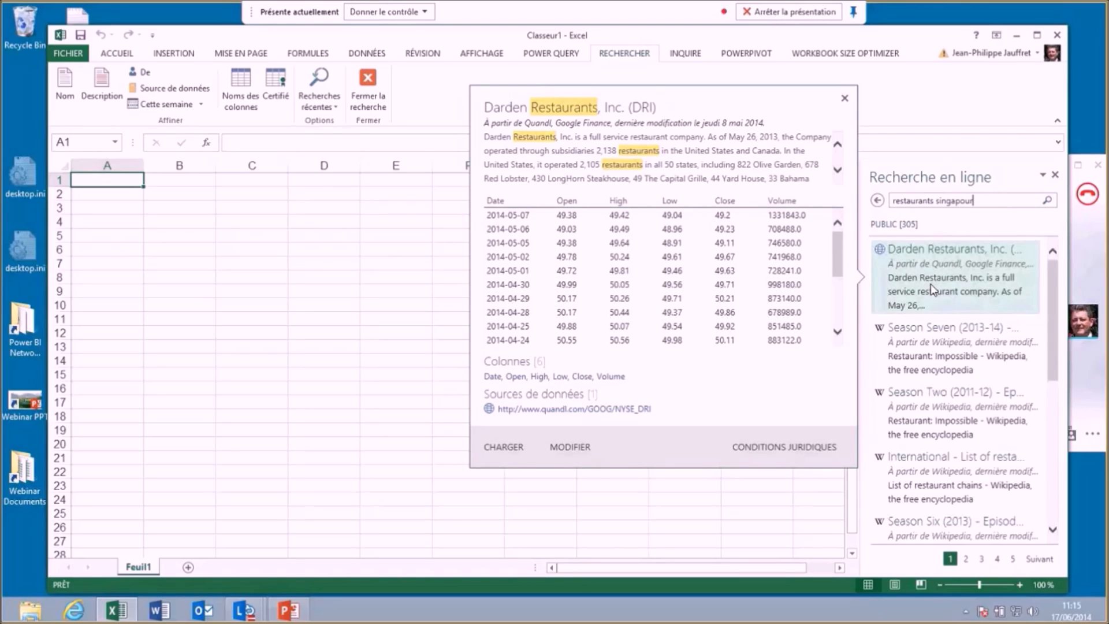
{"action": "mouse_move", "coordinate": [937, 484]}
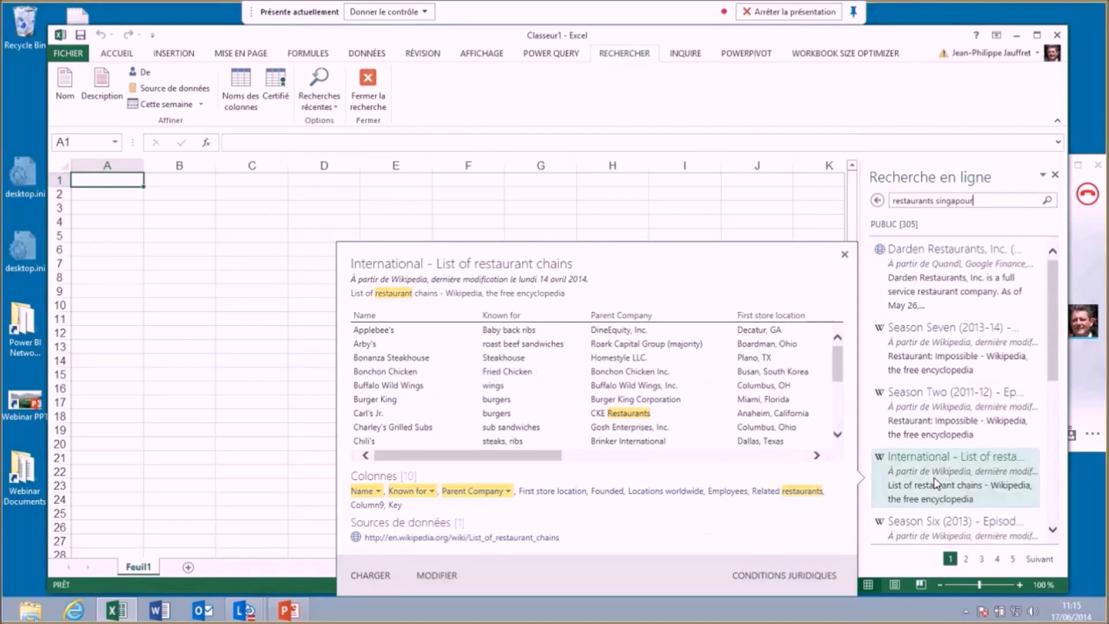
{"action": "scroll", "coordinate": [950, 477], "scroll_direction": "down", "scroll_amount": 1}
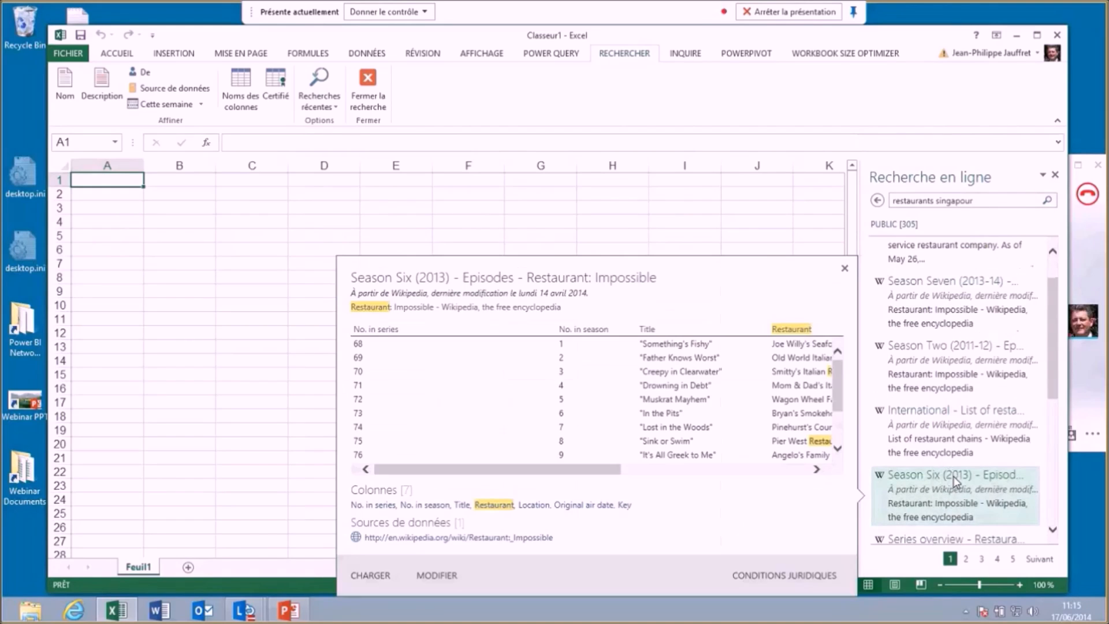
{"action": "mouse_move", "coordinate": [953, 397]}
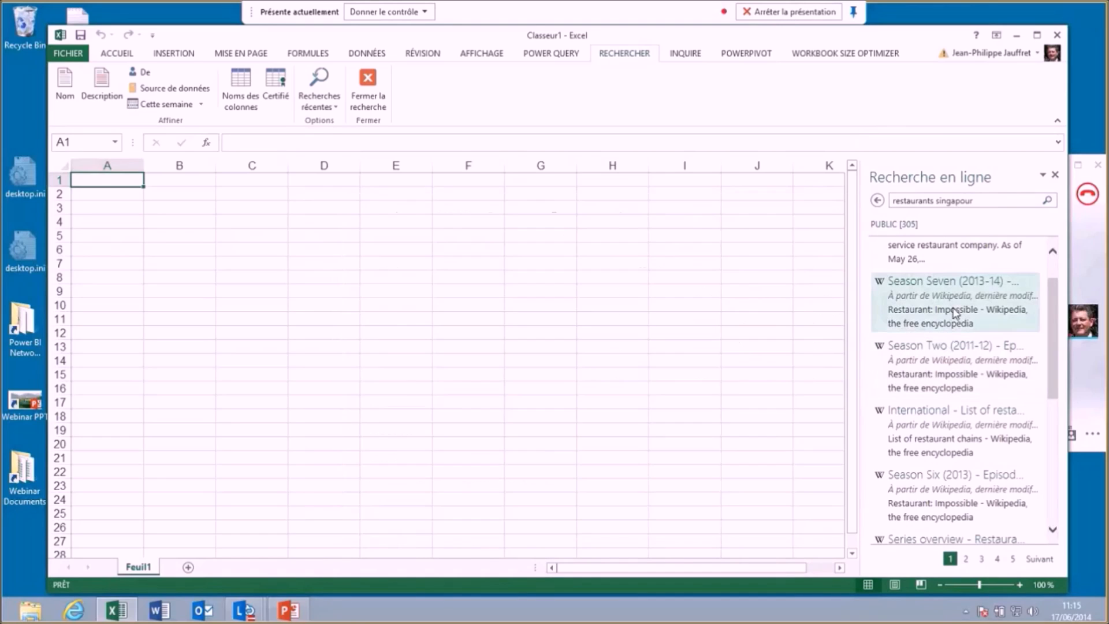
{"action": "scroll", "coordinate": [950, 291], "scroll_direction": "up", "scroll_amount": 1}
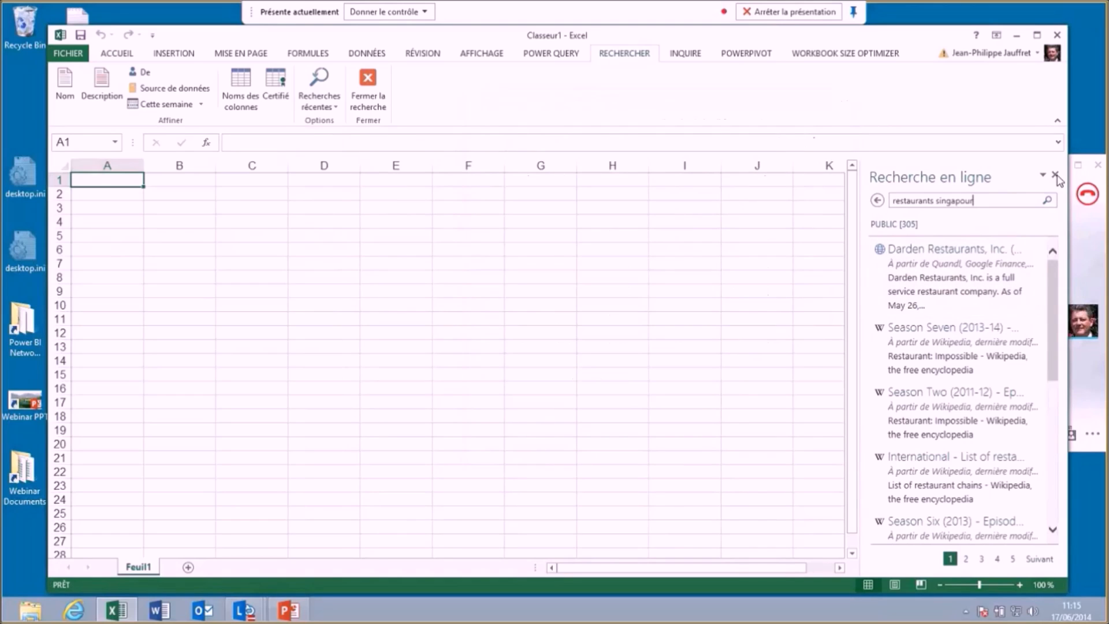
{"action": "left_click", "coordinate": [1056, 175]}
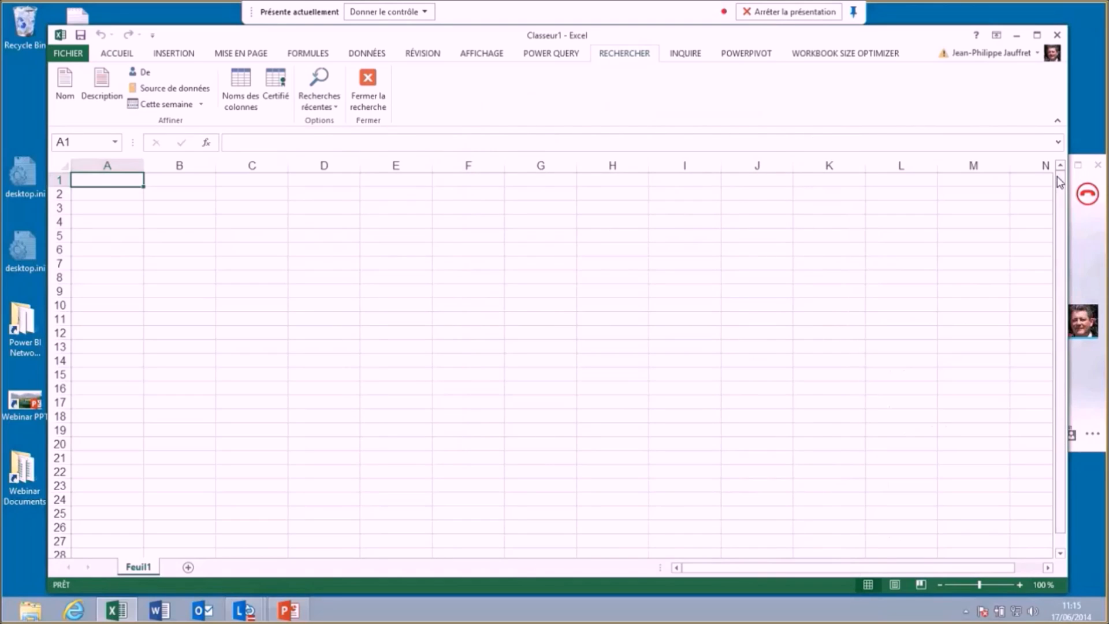
Review the Power Query import choices for files, databases and other sources without starting an import
{"action": "left_click", "coordinate": [549, 53]}
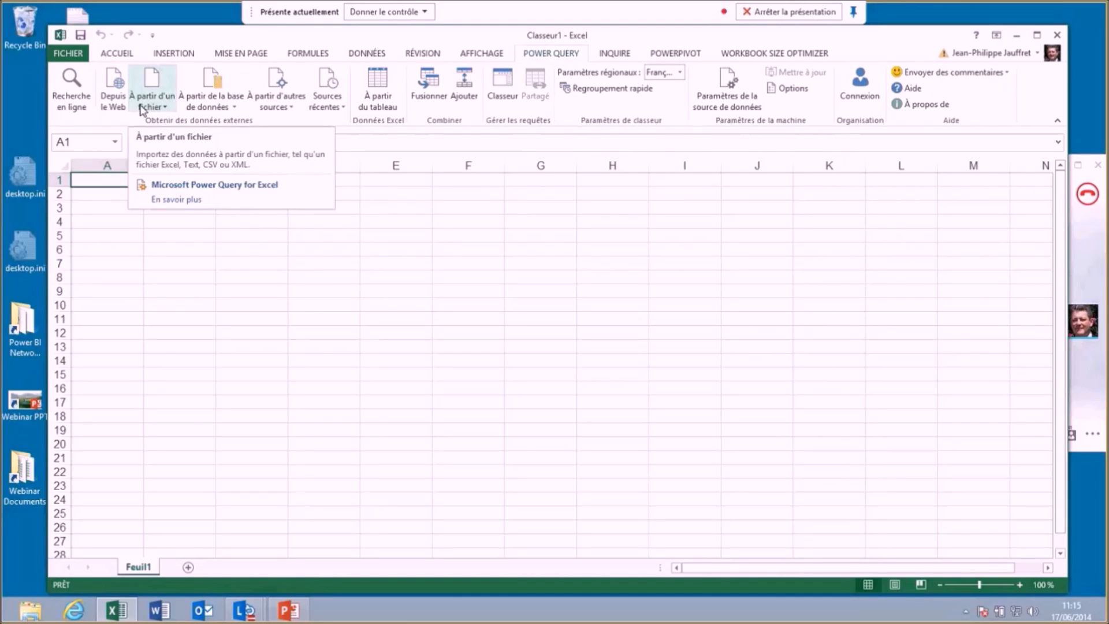
{"action": "left_click", "coordinate": [160, 108]}
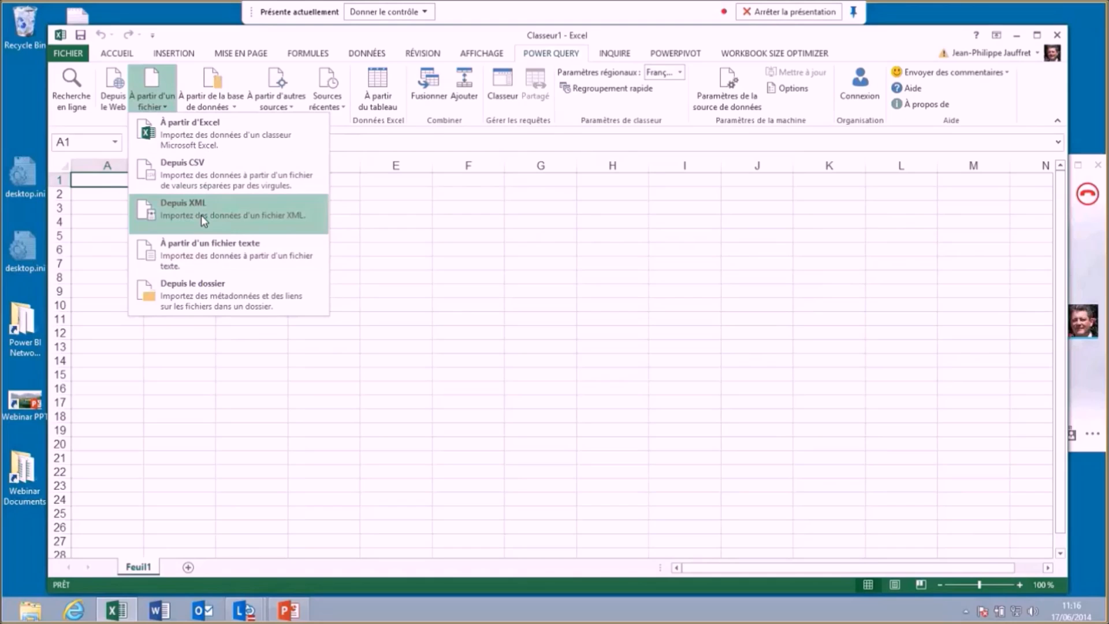
{"action": "left_click", "coordinate": [238, 109]}
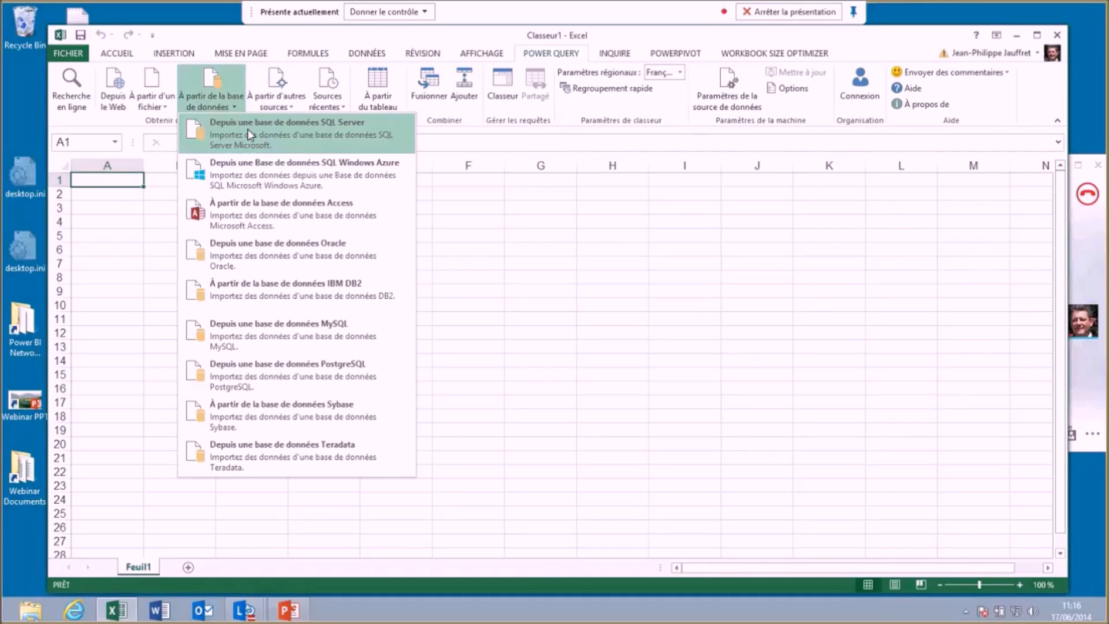
{"action": "left_click", "coordinate": [292, 107]}
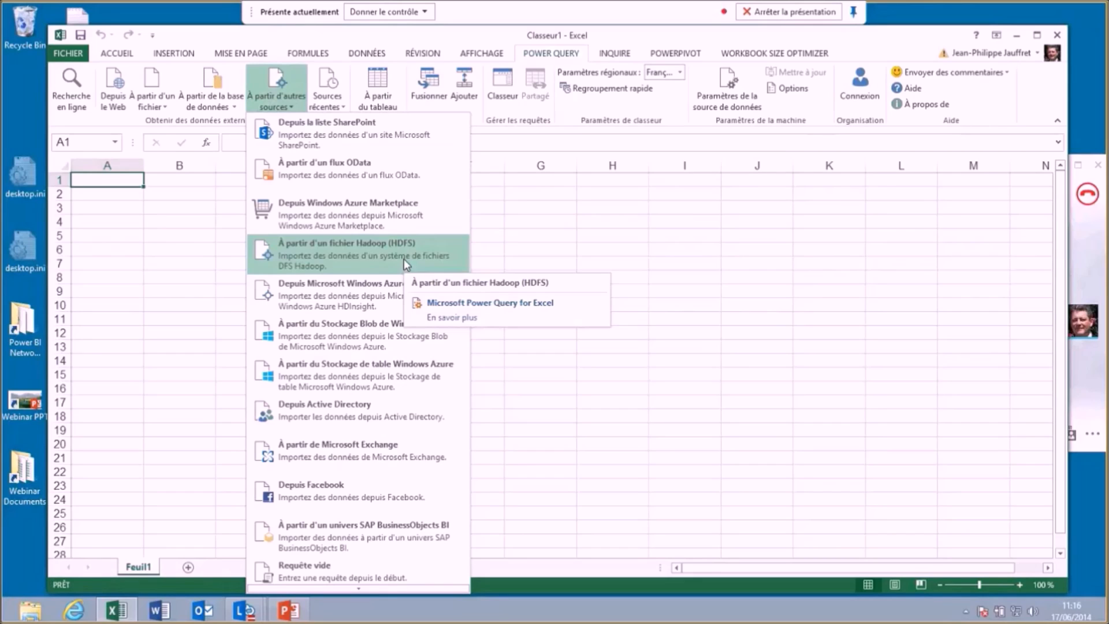
{"action": "left_click", "coordinate": [409, 535]}
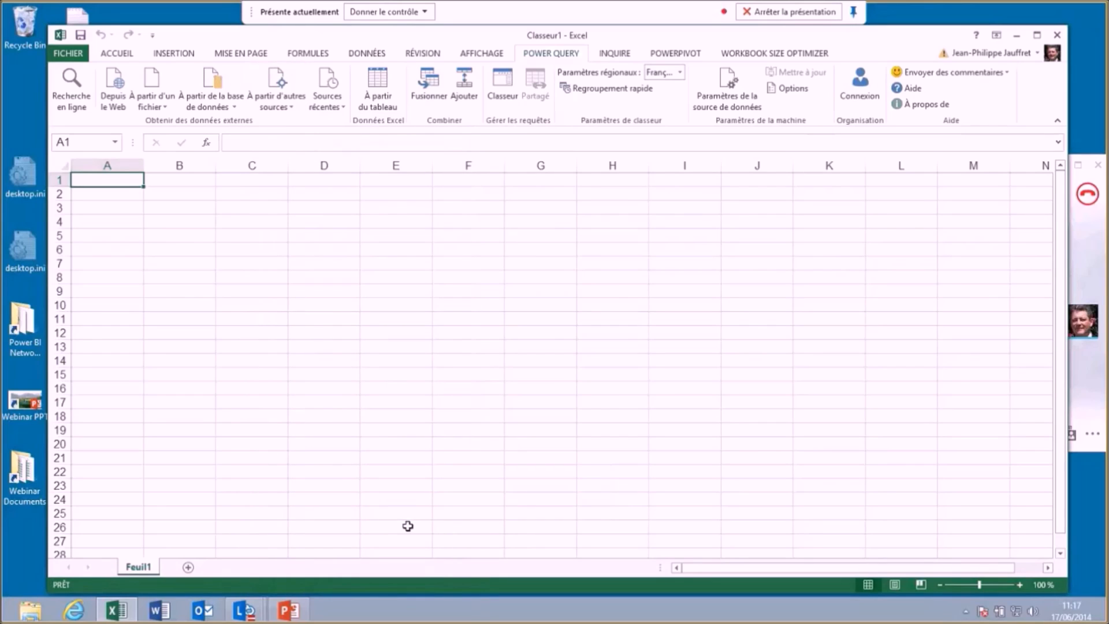
Import Vente.csv from C:\Webinar\Demo\Sources as a CSV query, set to load into the data model rather than the worksheet
{"action": "left_click", "coordinate": [164, 110]}
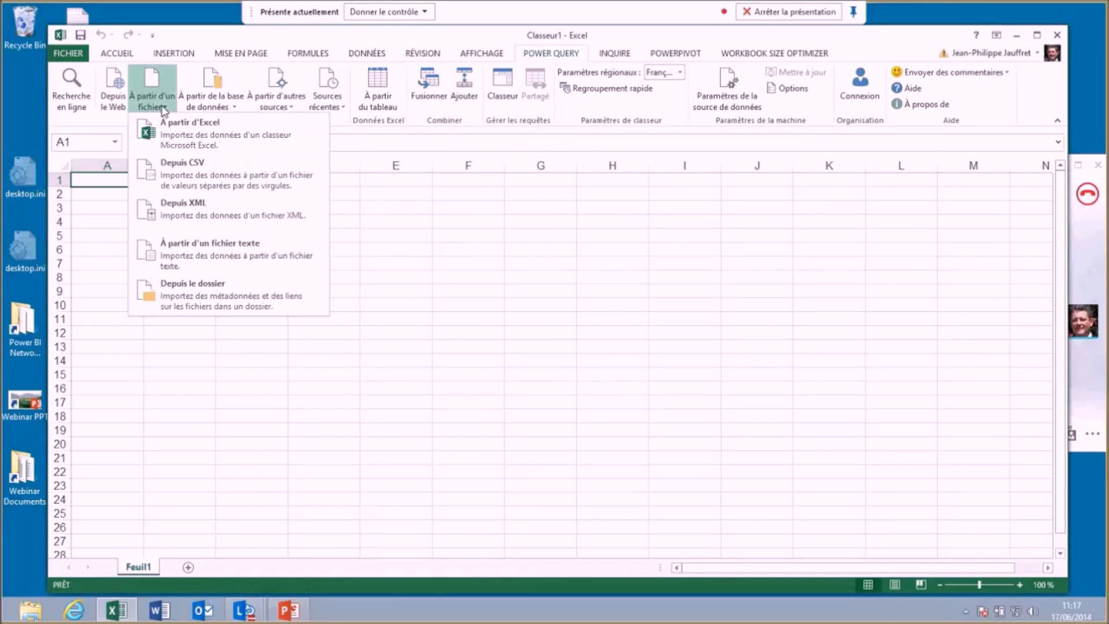
{"action": "left_click", "coordinate": [183, 168]}
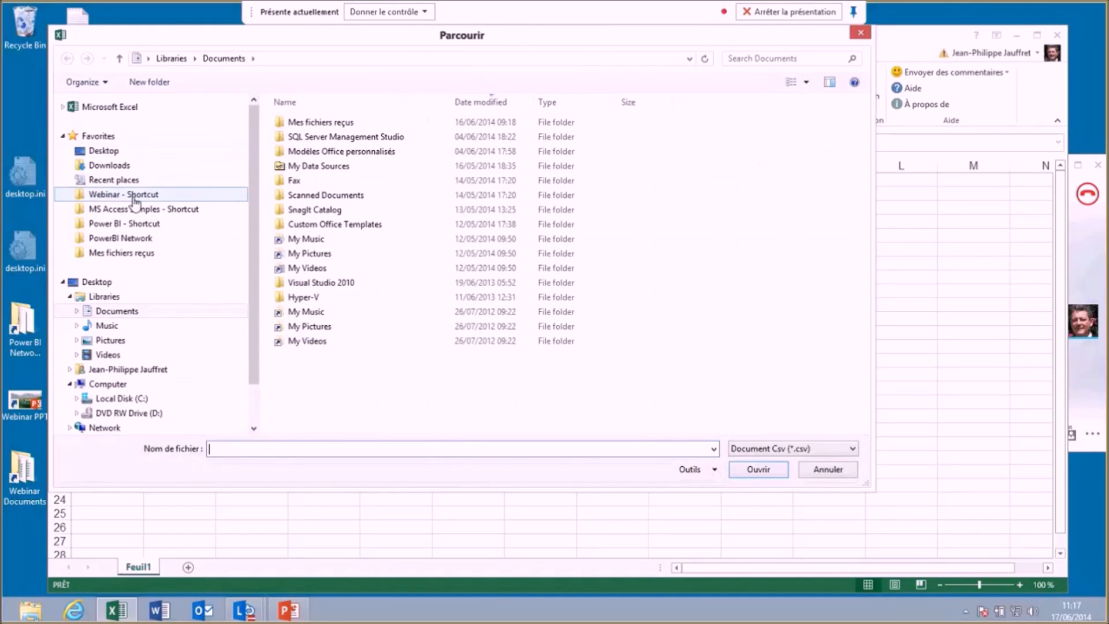
{"action": "left_click", "coordinate": [134, 196]}
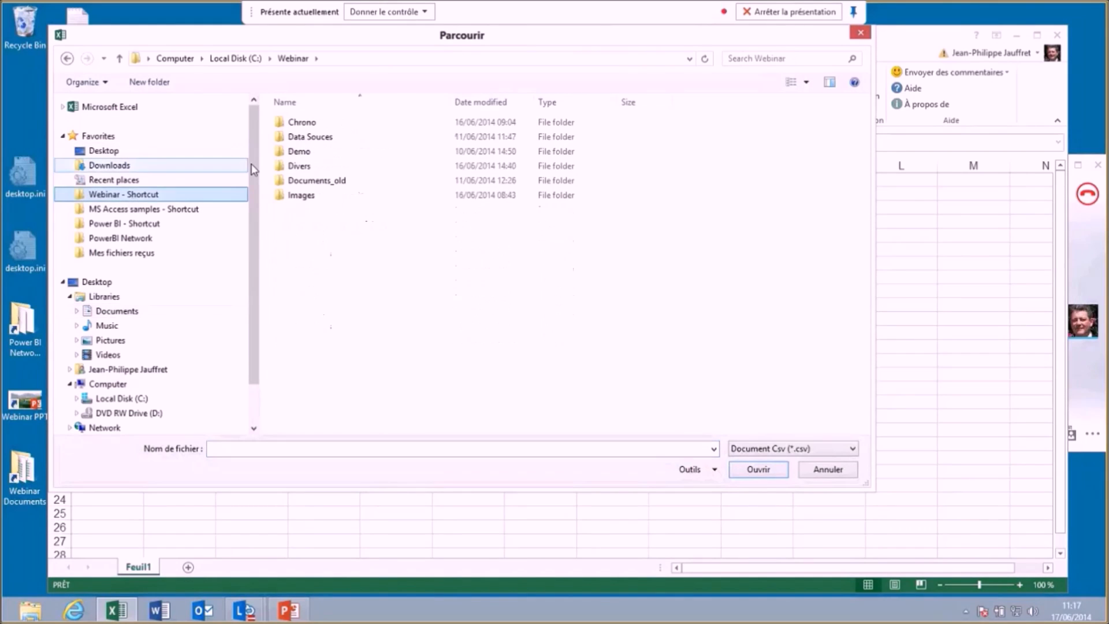
{"action": "double_click", "coordinate": [301, 152]}
{"action": "left_click", "coordinate": [313, 153]}
{"action": "double_click", "coordinate": [314, 154]}
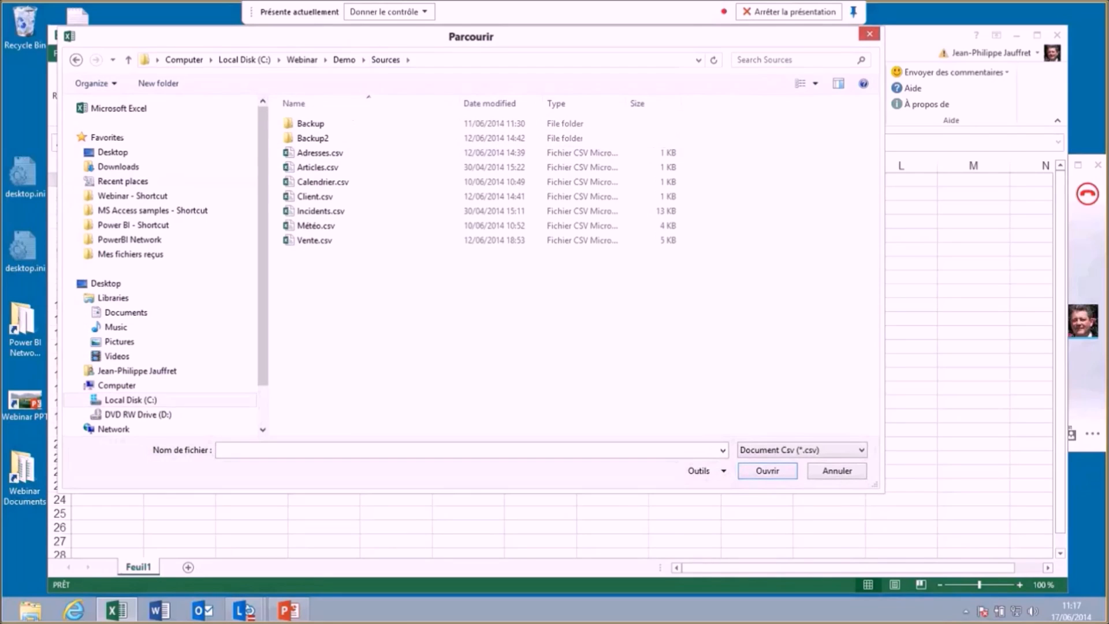
{"action": "left_click_drag", "start_coordinate": [368, 43], "coordinate": [424, 46]}
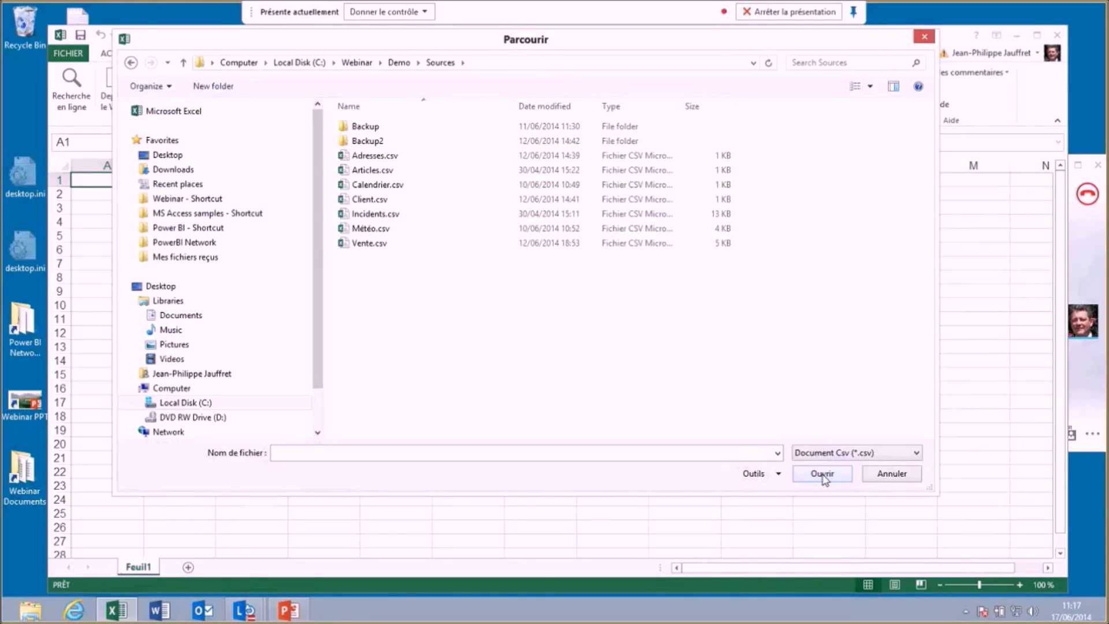
{"action": "left_click", "coordinate": [370, 245]}
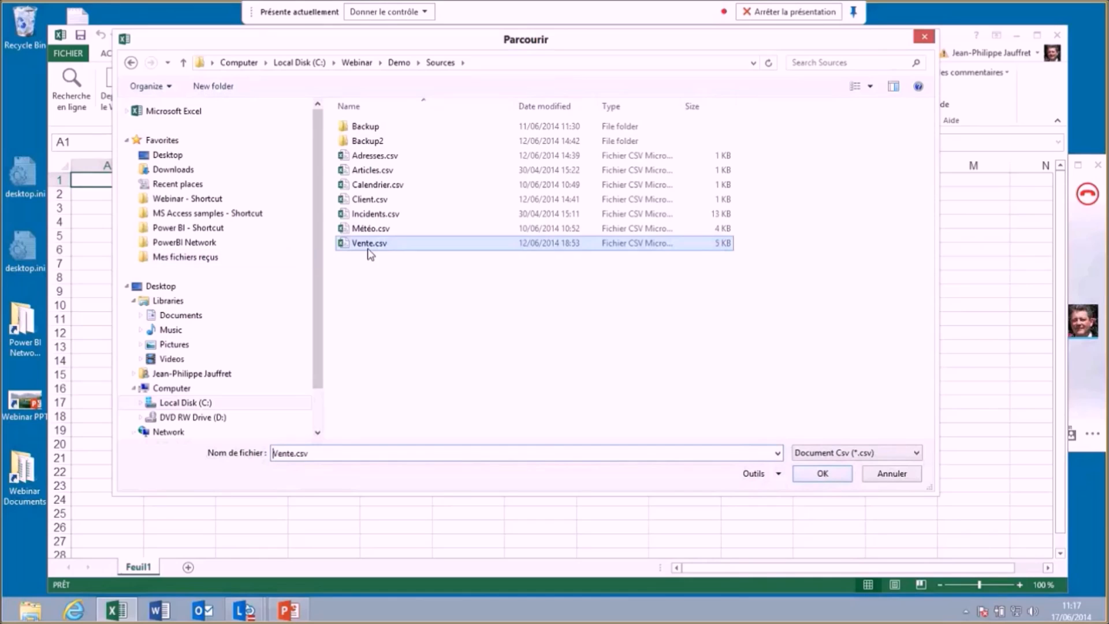
{"action": "left_click", "coordinate": [823, 475]}
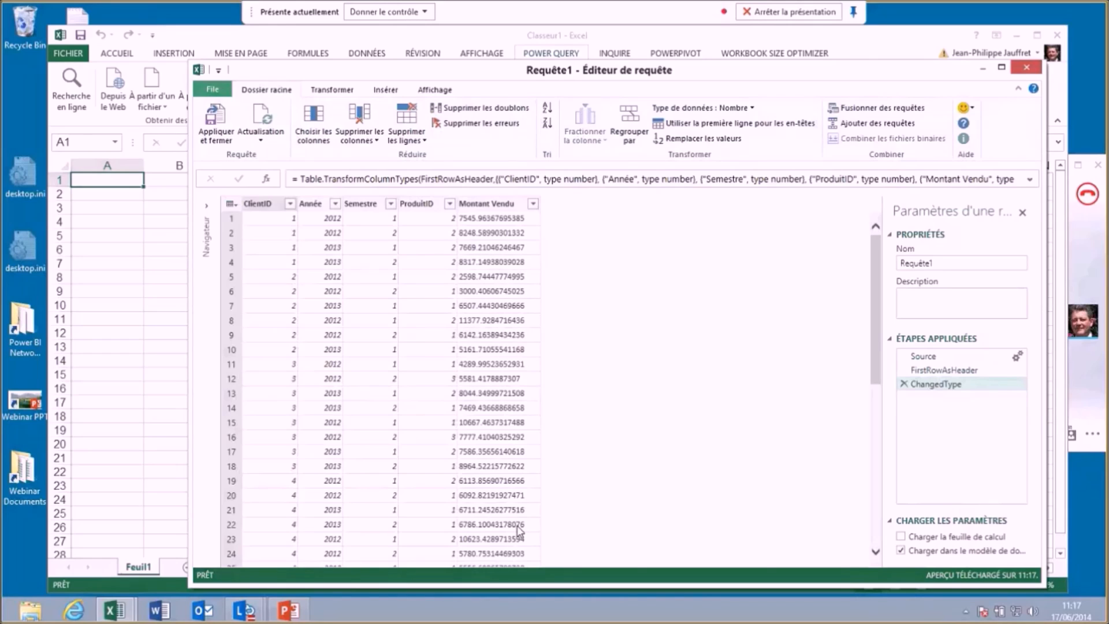
{"action": "left_click", "coordinate": [901, 551]}
Replace every "." with "," in the Montant Vendu column of the query
{"action": "left_click", "coordinate": [500, 206]}
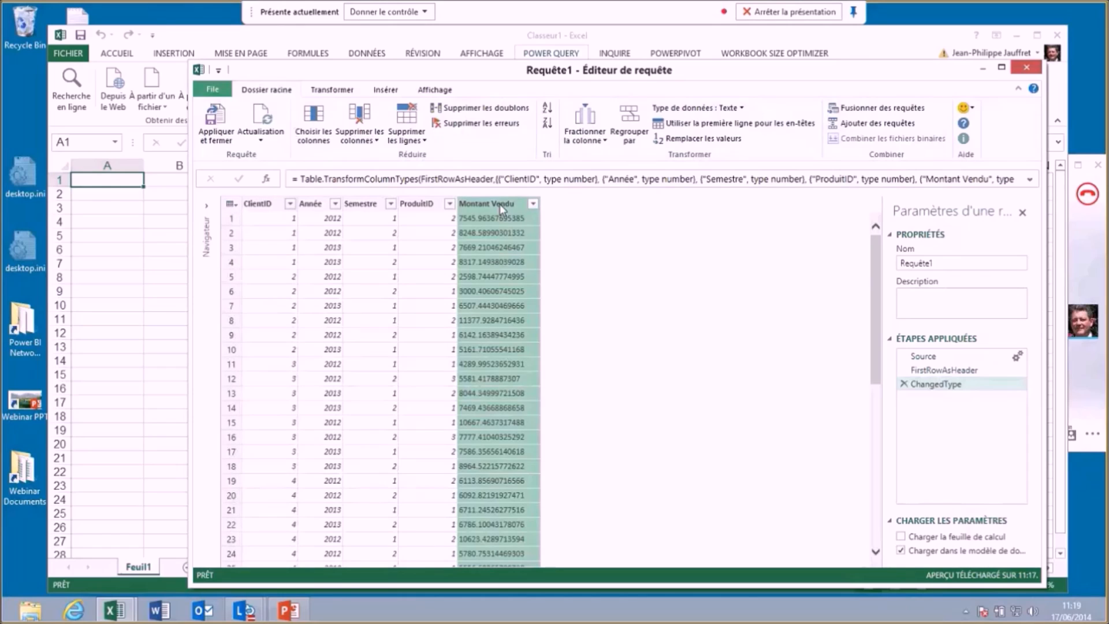
{"action": "right_click", "coordinate": [502, 207]}
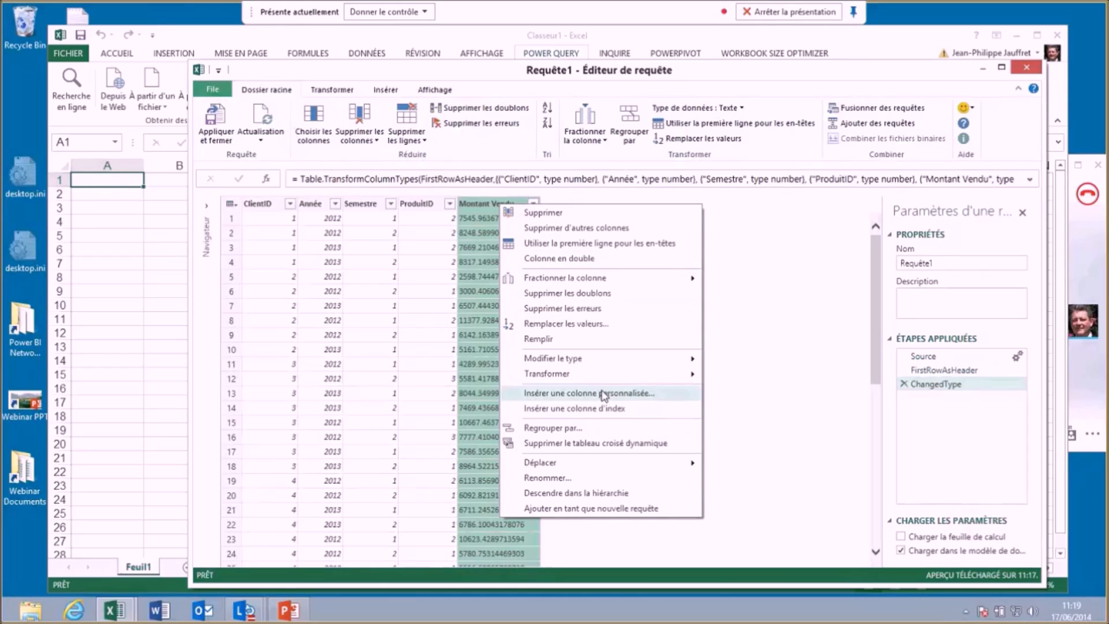
{"action": "left_click", "coordinate": [597, 326]}
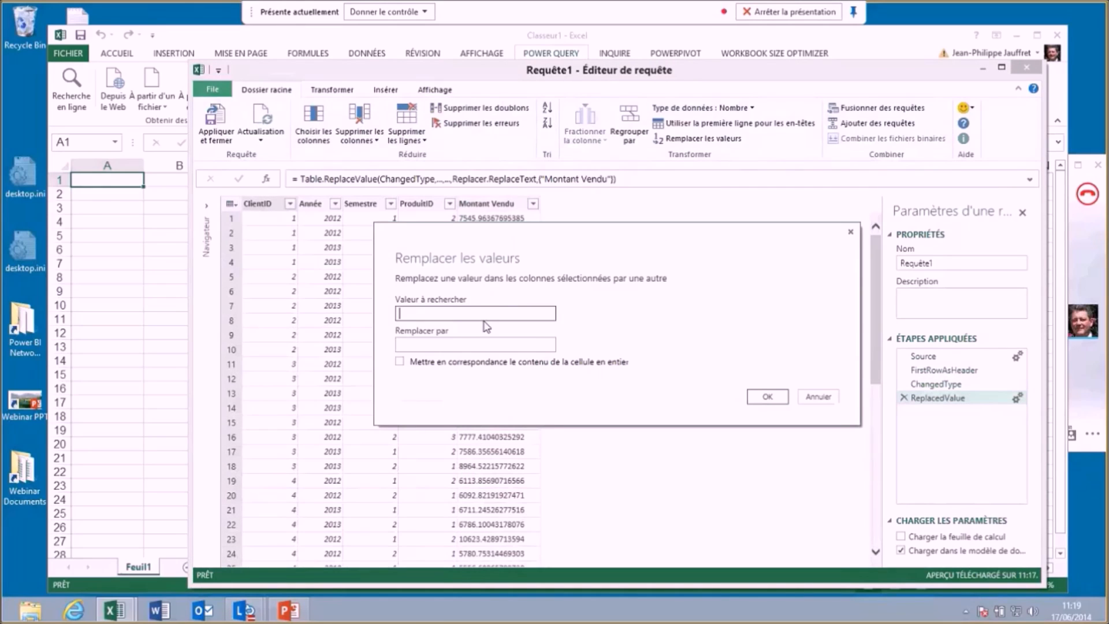
{"action": "type", "text": "."}
{"action": "key", "text": "Tab"}
{"action": "type", "text": ","}
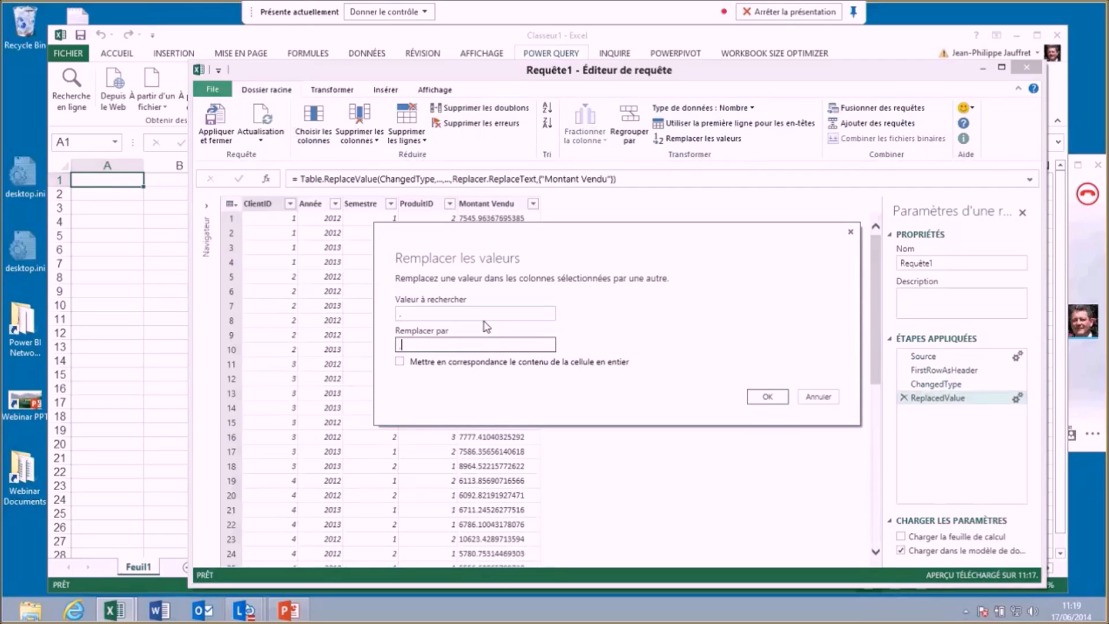
{"action": "key", "text": "Return"}
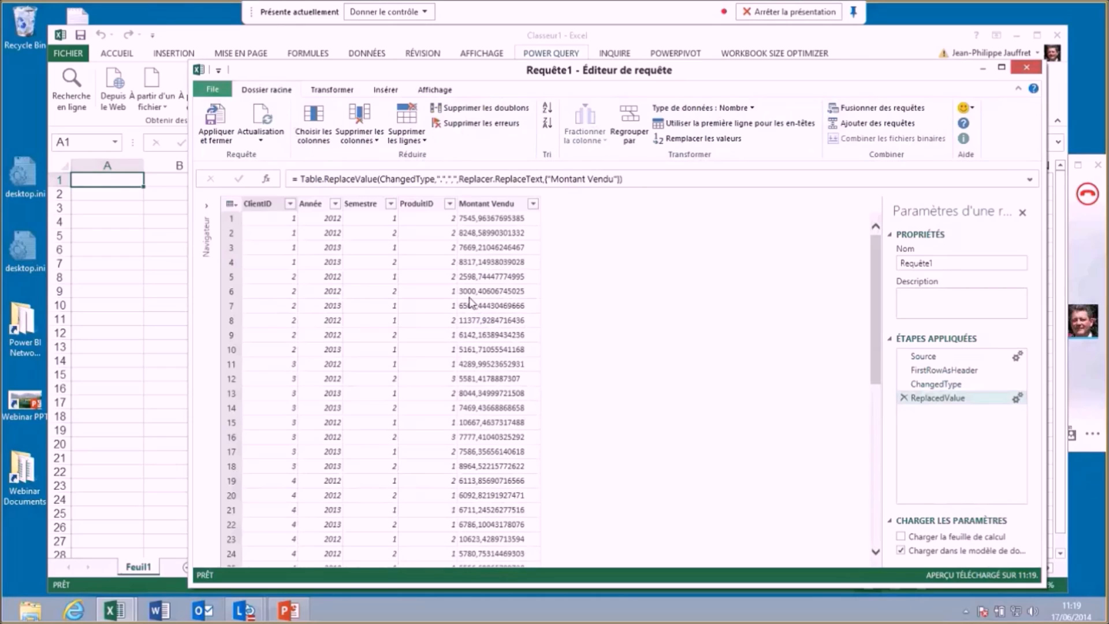
Change the data type of the Montant Vendu column to Nombre
{"action": "left_click", "coordinate": [507, 203]}
{"action": "right_click", "coordinate": [506, 204]}
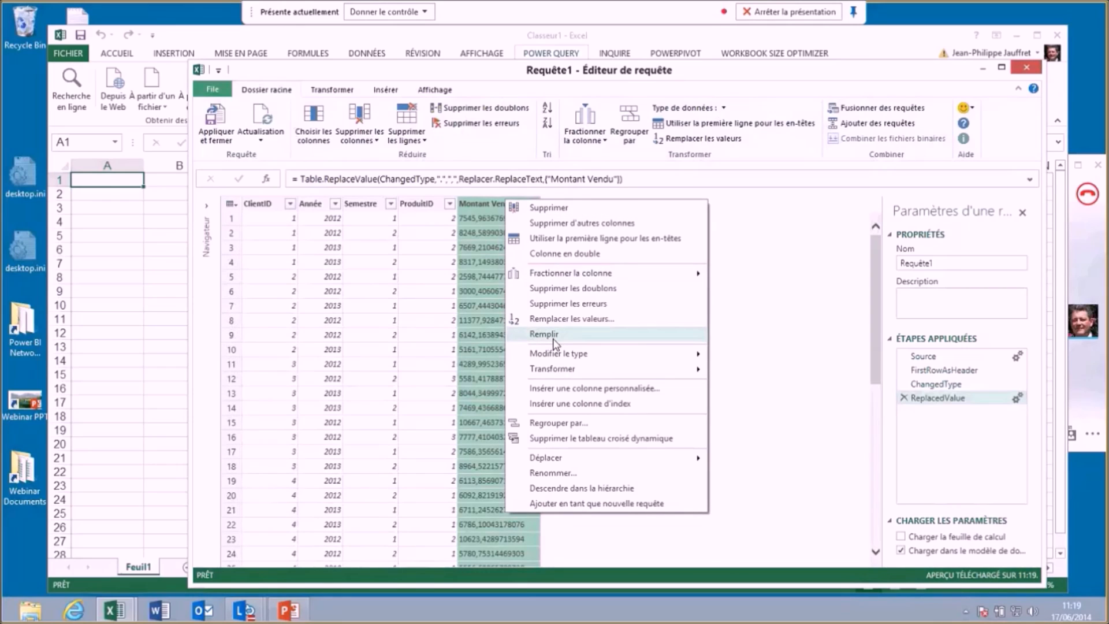
{"action": "mouse_move", "coordinate": [583, 354]}
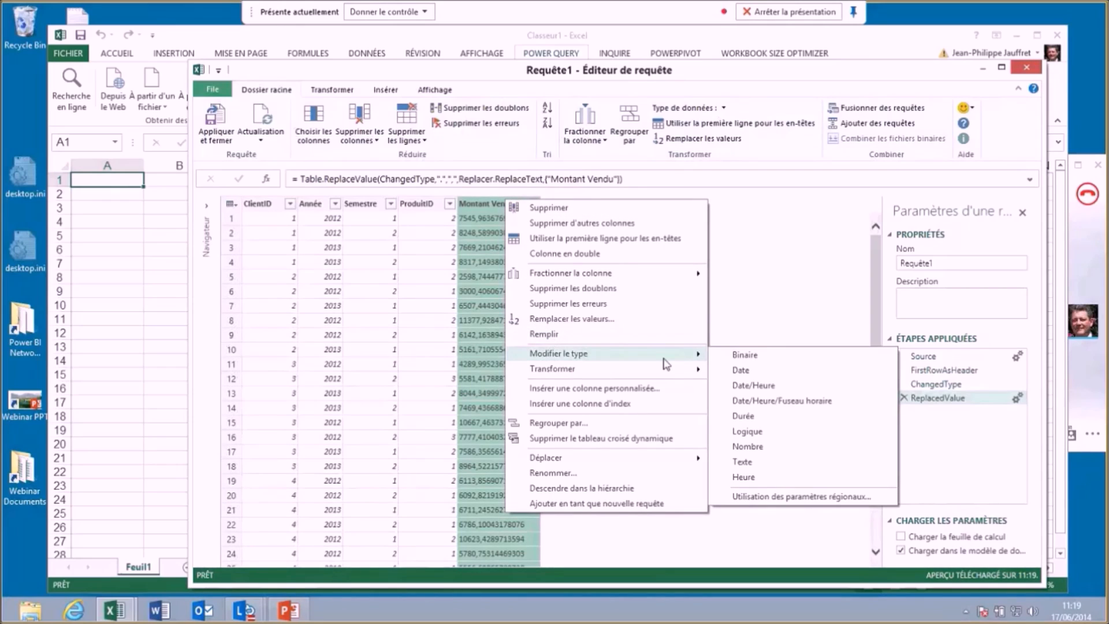
{"action": "left_click", "coordinate": [773, 451]}
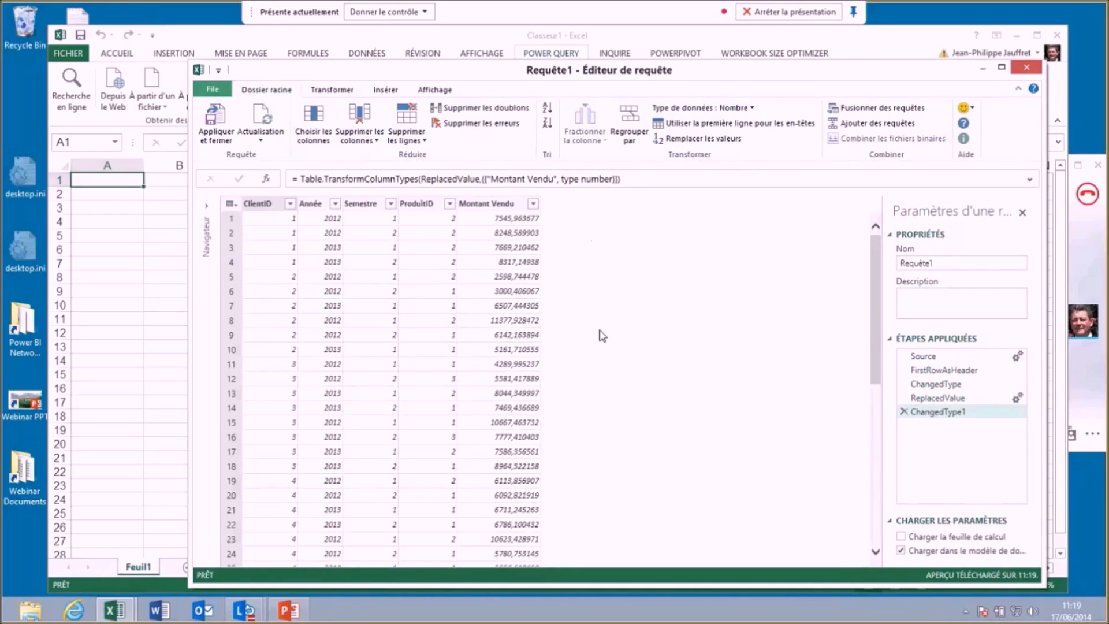
Rename the query as Ventes, and apply and close it to load its data into the workbook
{"action": "left_click_drag", "start_coordinate": [941, 262], "coordinate": [884, 261]}
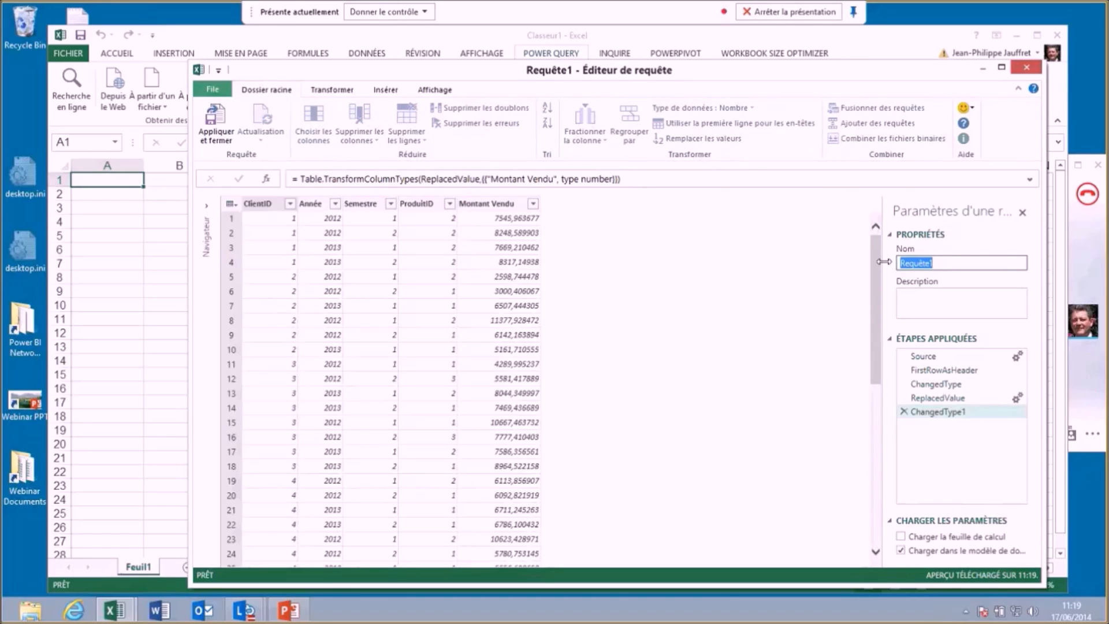
{"action": "type", "text": "Ventes"}
{"action": "key", "text": "Return"}
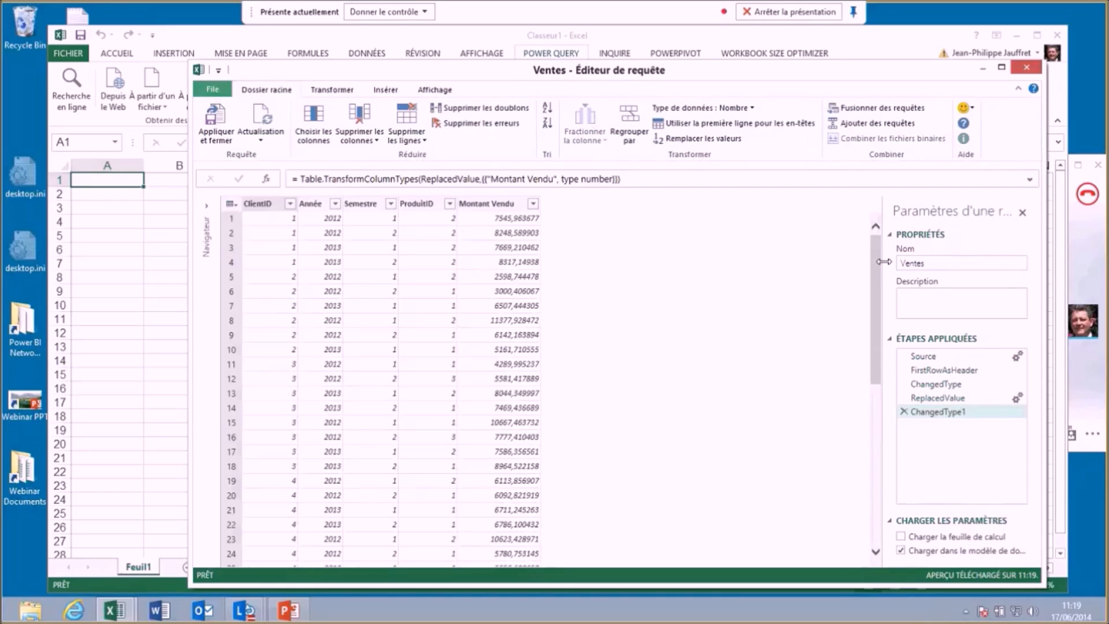
{"action": "left_click", "coordinate": [216, 120]}
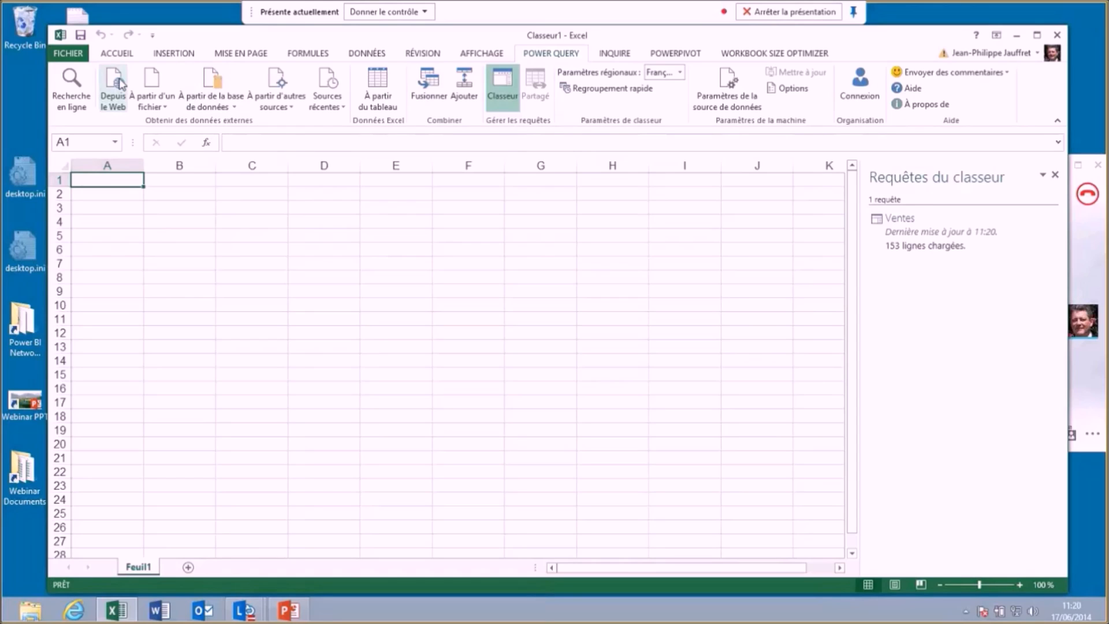
Import Adresses.csv from C:\Webinar\Demo\Sources as a new CSV query
{"action": "left_click", "coordinate": [165, 110]}
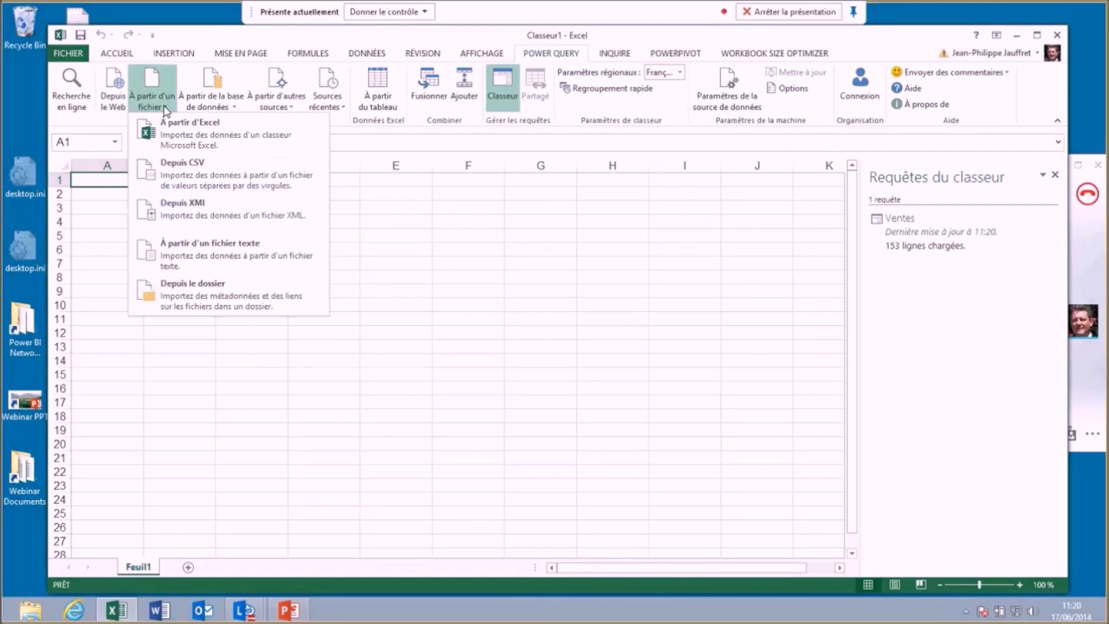
{"action": "left_click", "coordinate": [204, 177]}
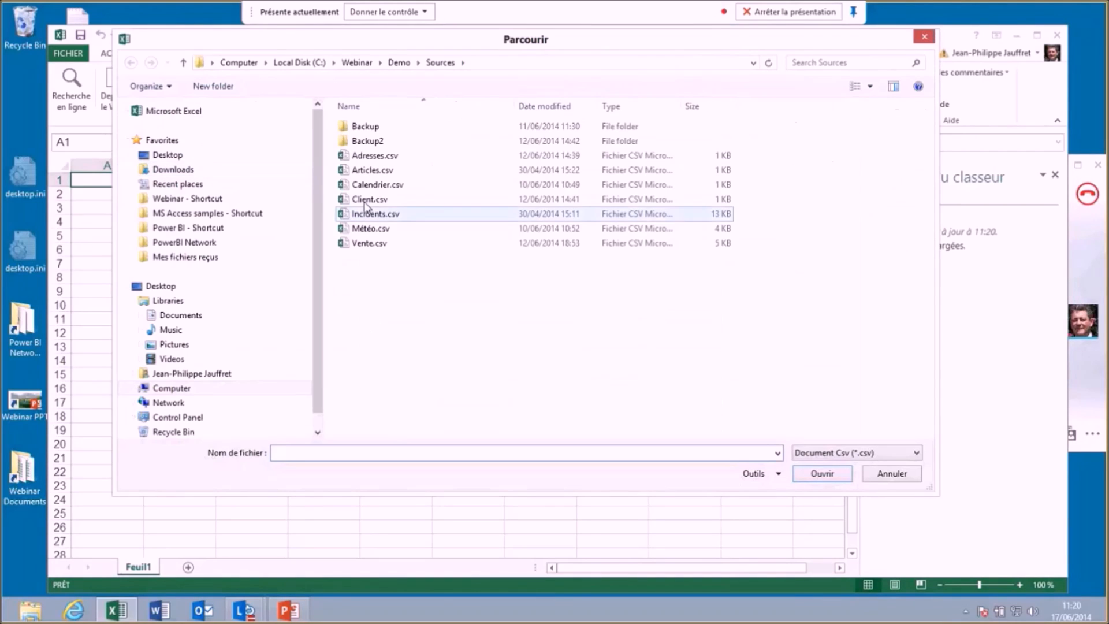
{"action": "left_click", "coordinate": [372, 157]}
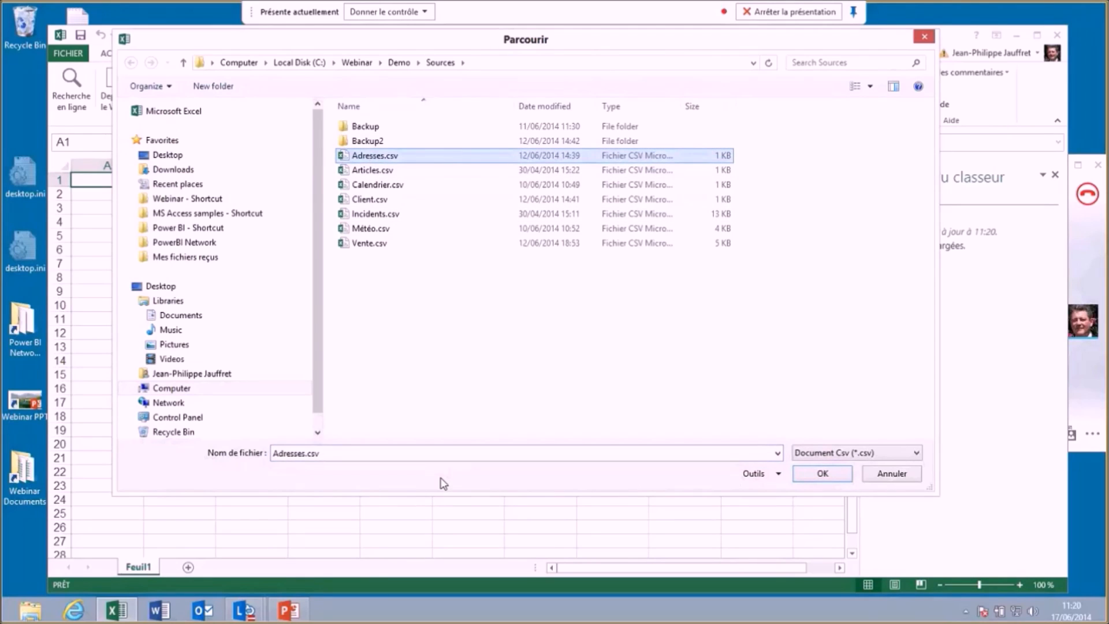
{"action": "left_click", "coordinate": [823, 473]}
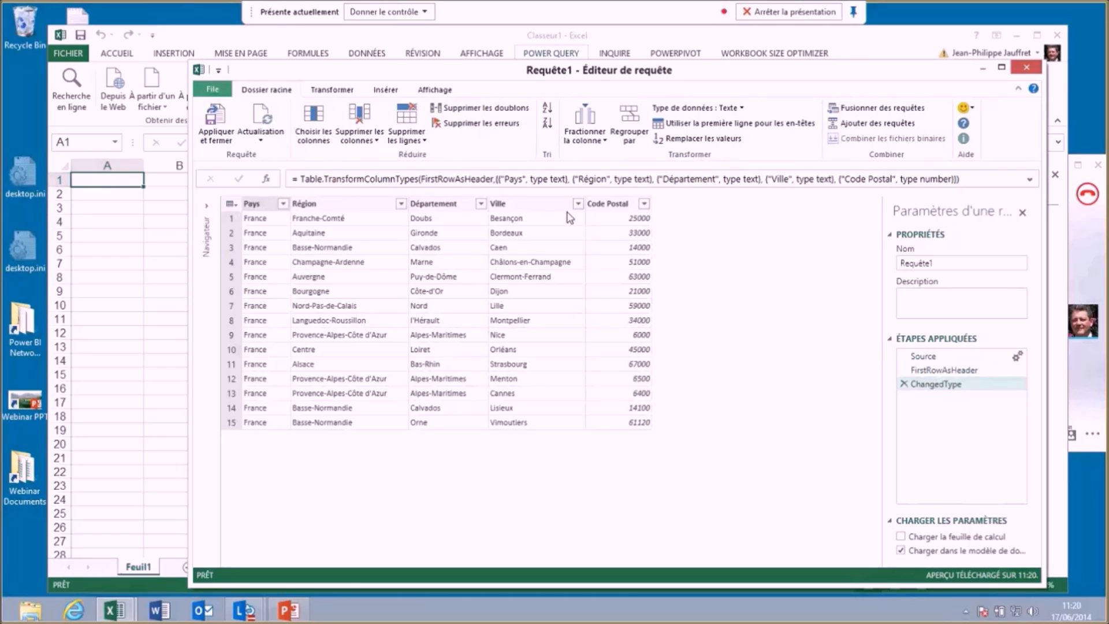
Insert a custom column named Pays_Région with the formula [Pays] & "," & [Région]
{"action": "right_click", "coordinate": [618, 208]}
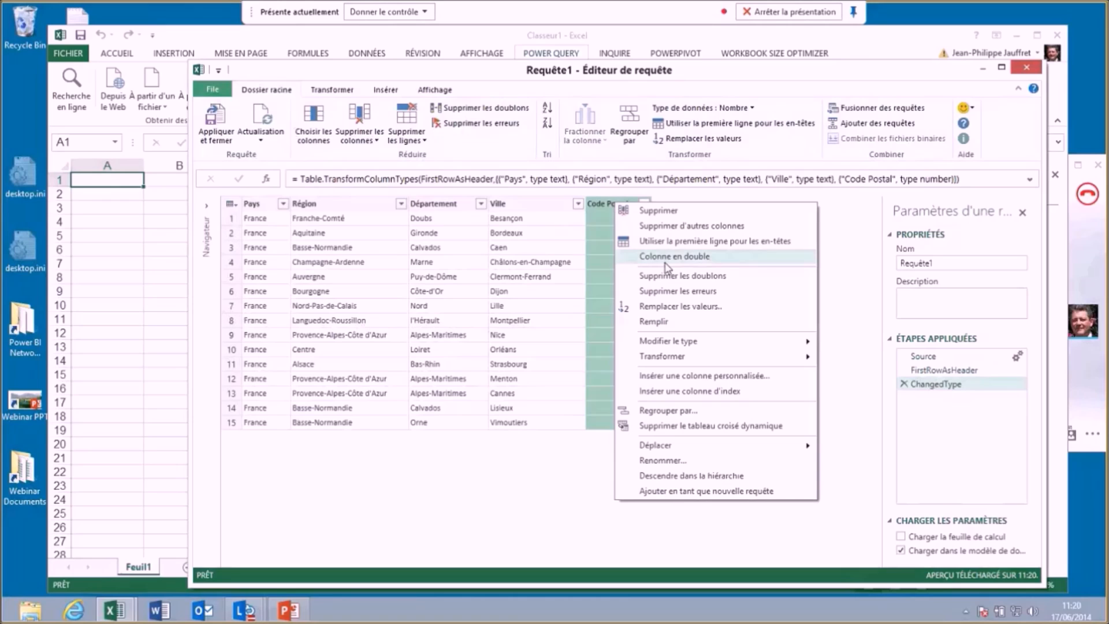
{"action": "left_click", "coordinate": [685, 380]}
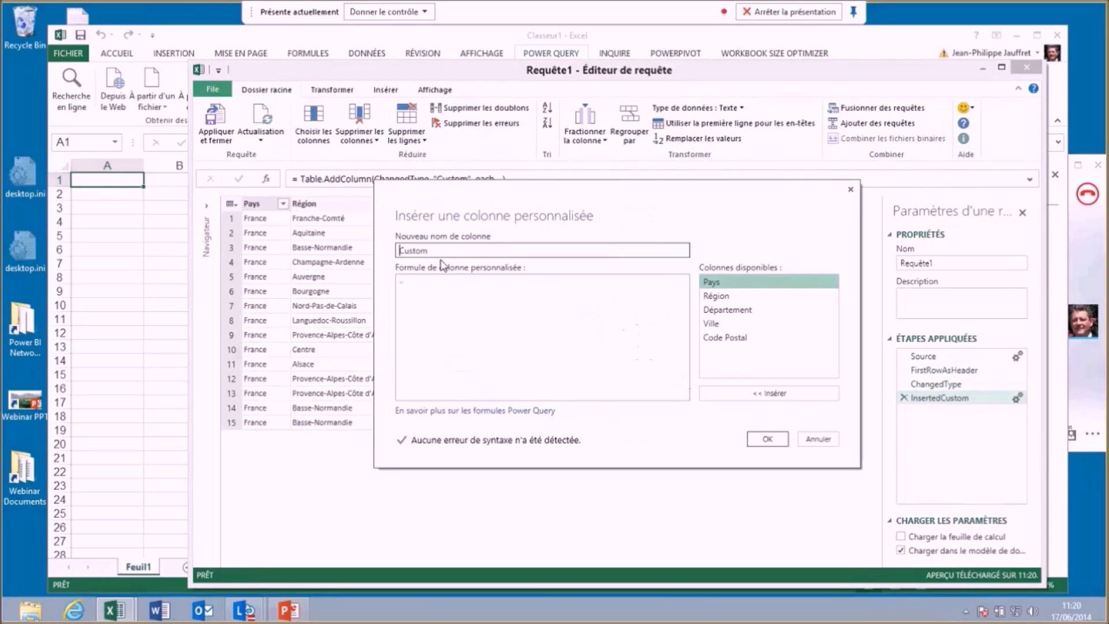
{"action": "left_click_drag", "start_coordinate": [433, 250], "coordinate": [397, 251]}
{"action": "type", "text": "Pays_Région"}
{"action": "left_click", "coordinate": [426, 281]}
{"action": "double_click", "coordinate": [719, 283]}
{"action": "type", "text": "&"}
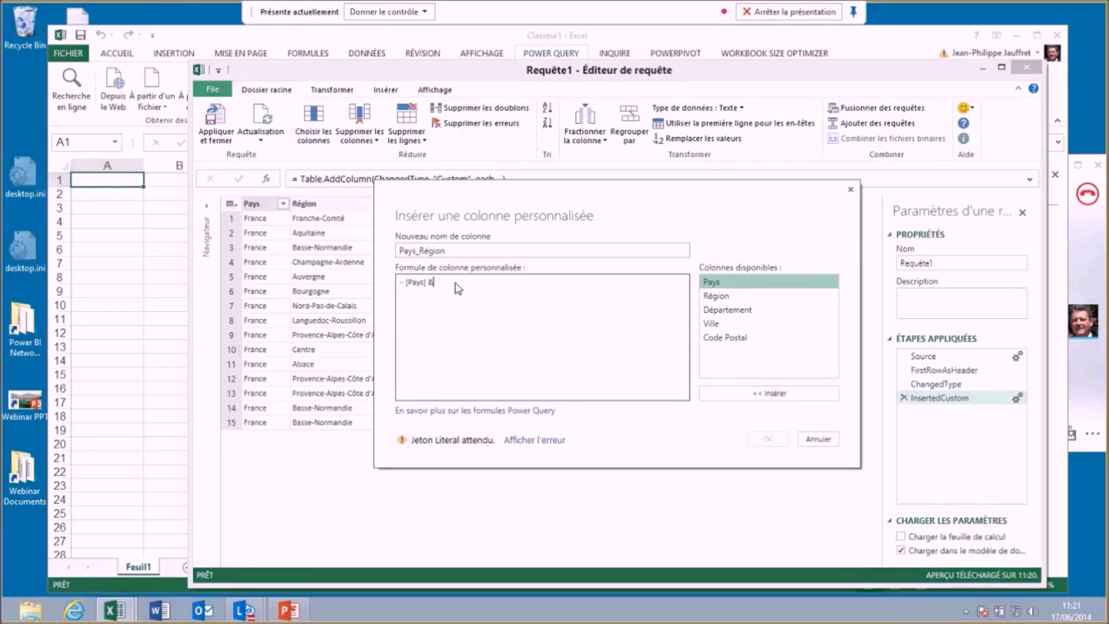
{"action": "type", "text": "\""}
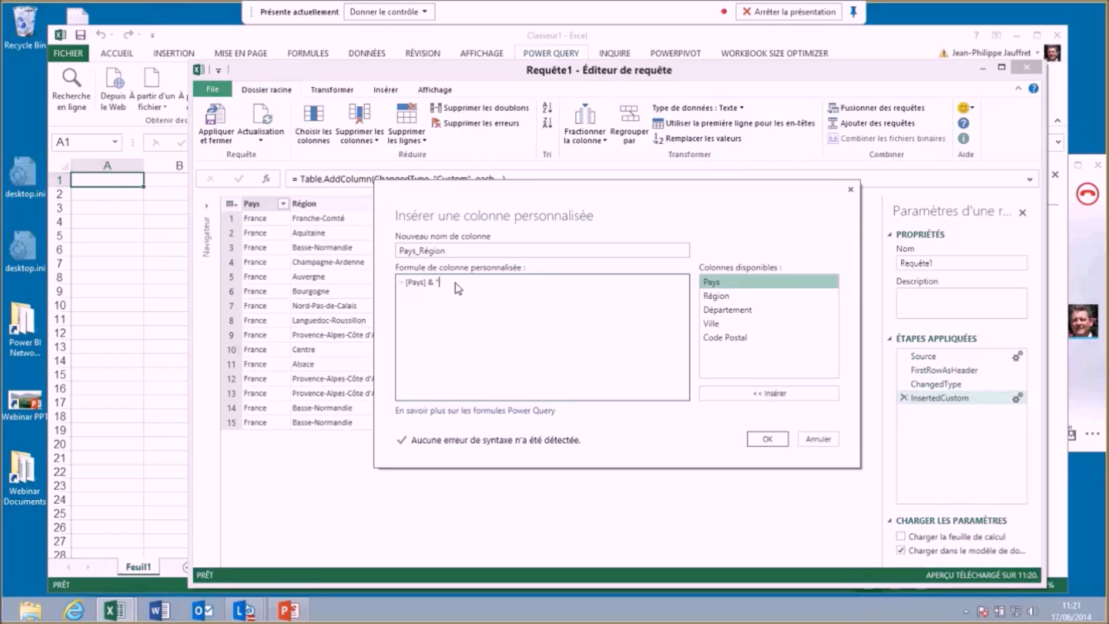
{"action": "type", "text": ",\" &"}
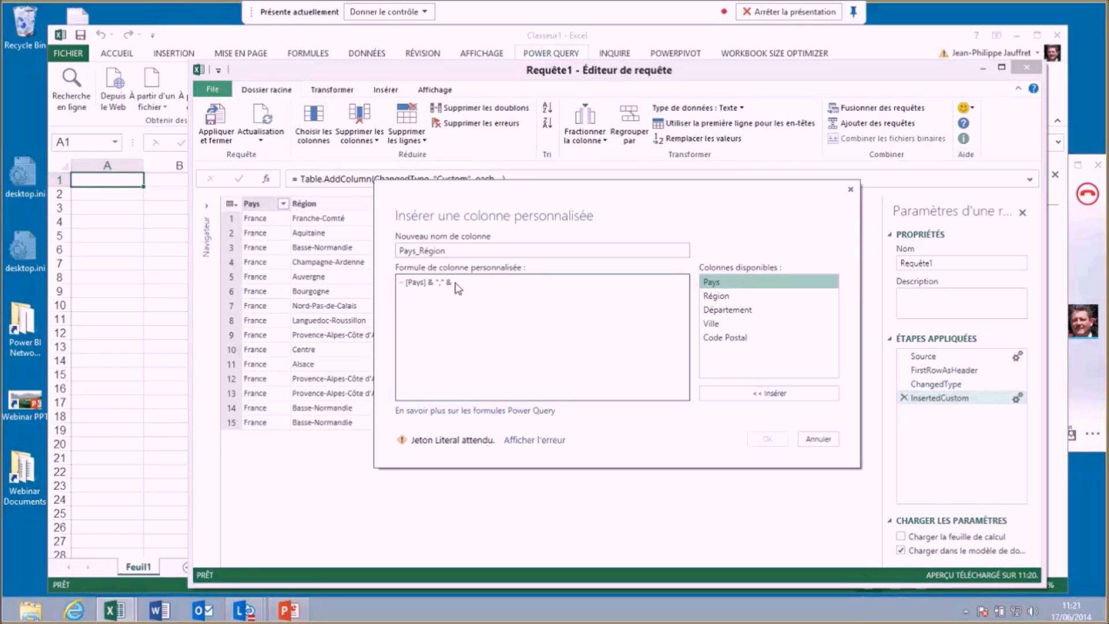
{"action": "double_click", "coordinate": [726, 296]}
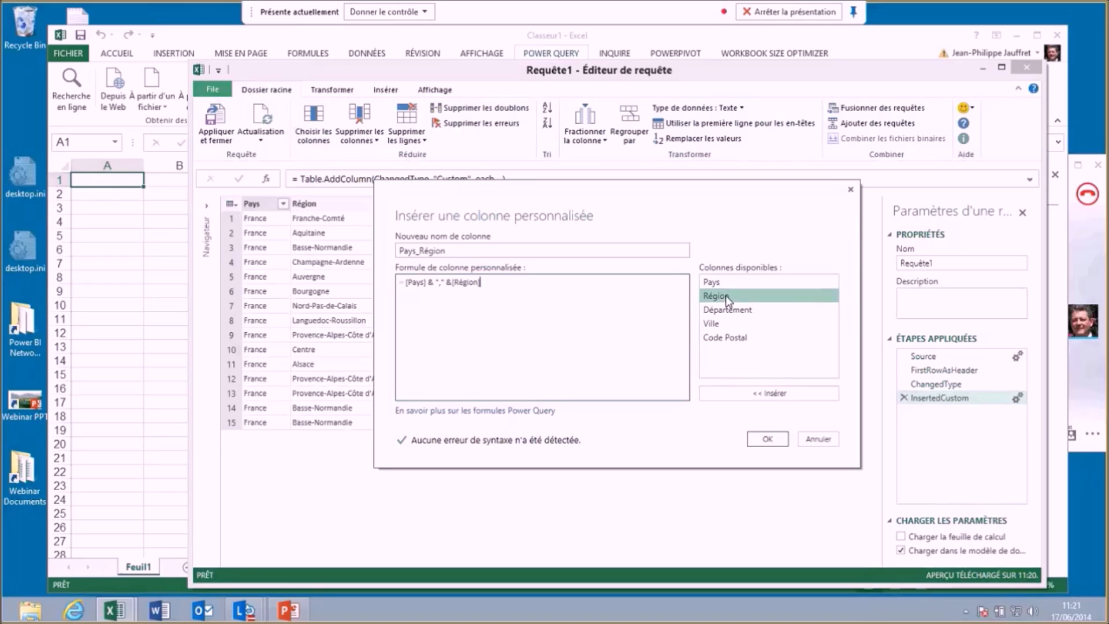
{"action": "left_click", "coordinate": [769, 440]}
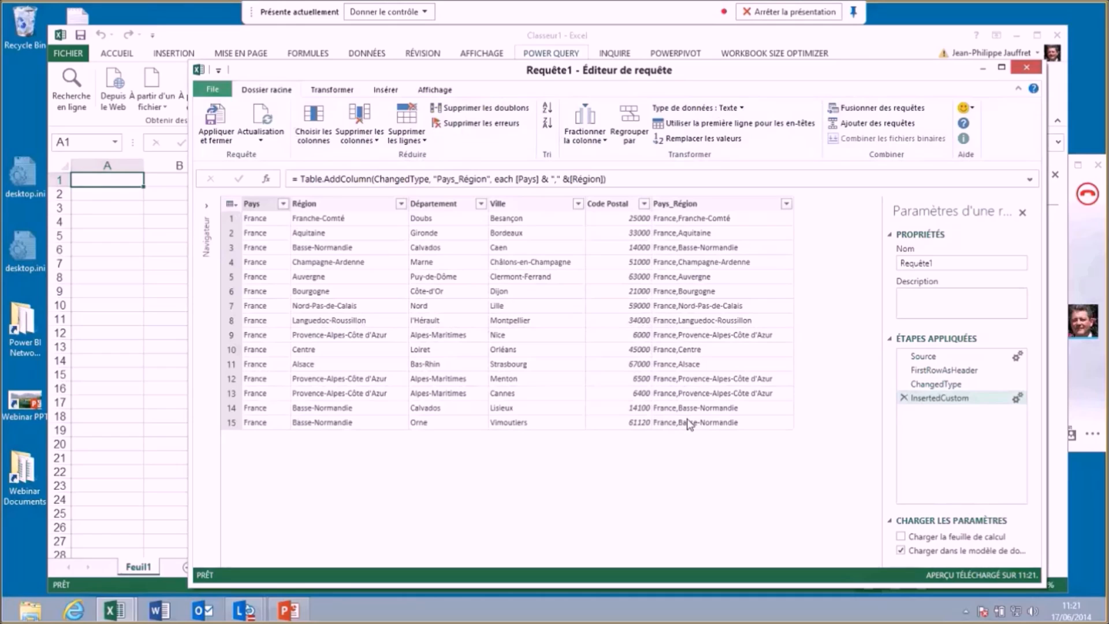
Rename the query as Adresses, and apply and close it to load its data into the data model
{"action": "double_click", "coordinate": [935, 264]}
{"action": "type", "text": "Adresses"}
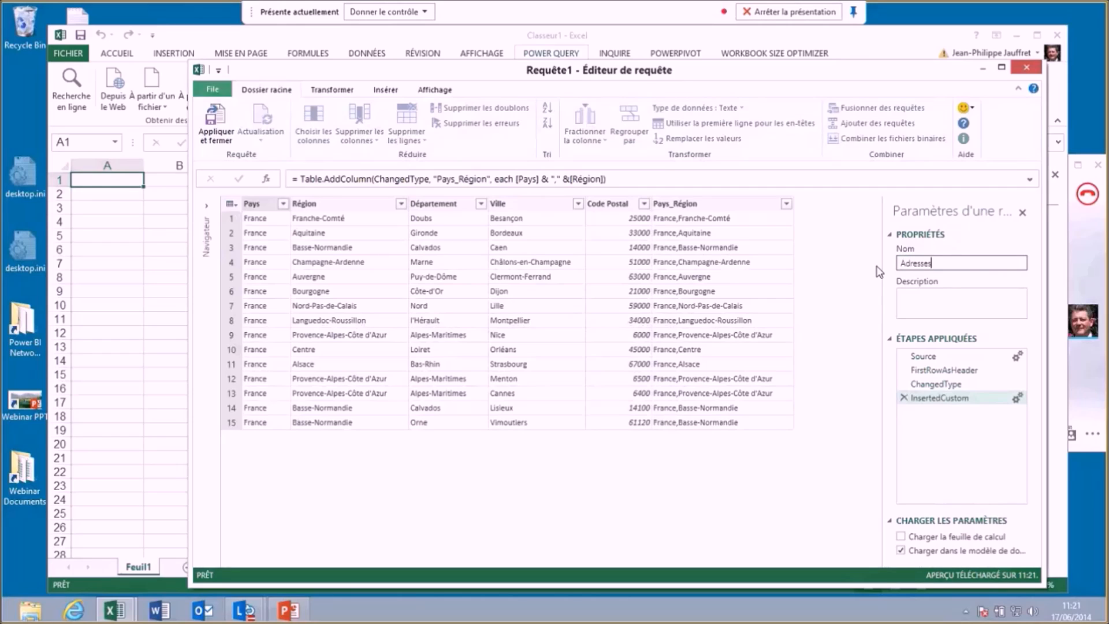
{"action": "left_click", "coordinate": [223, 116]}
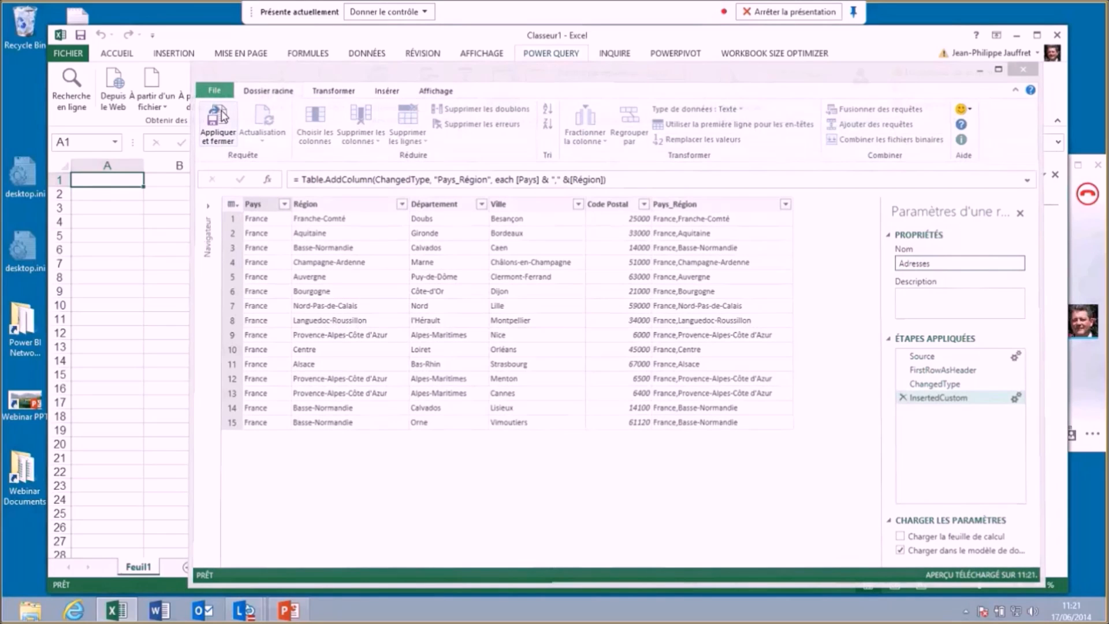
{"action": "mouse_move", "coordinate": [911, 294]}
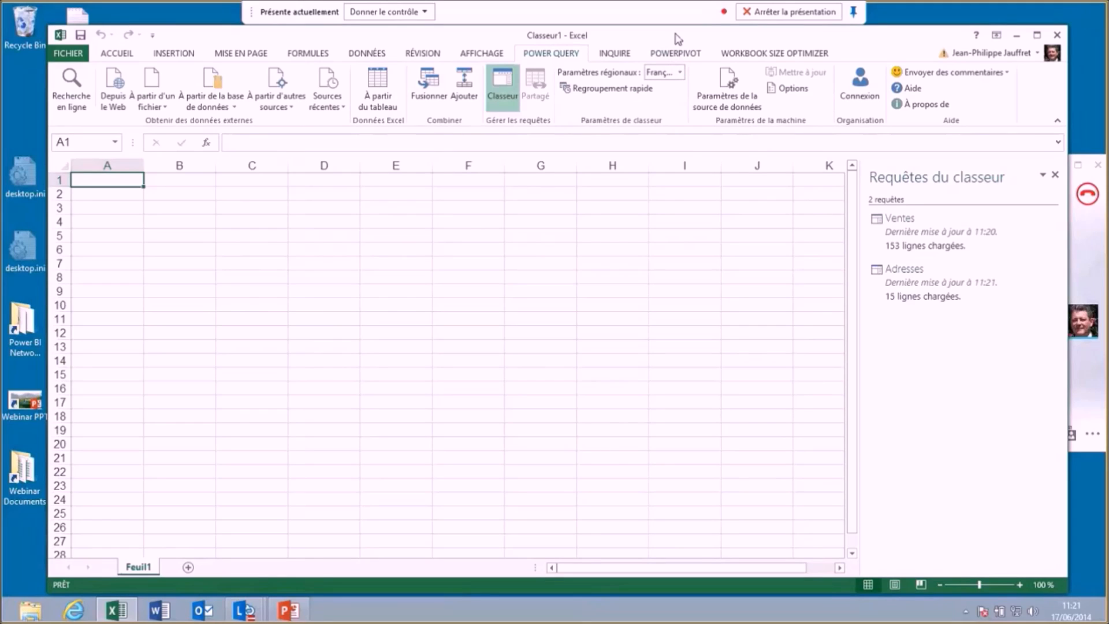
Open the PowerPivot data model and review the Adresses table's widened Pays_Région column and the Ventes table's Montant Vendu column
{"action": "left_click", "coordinate": [680, 55]}
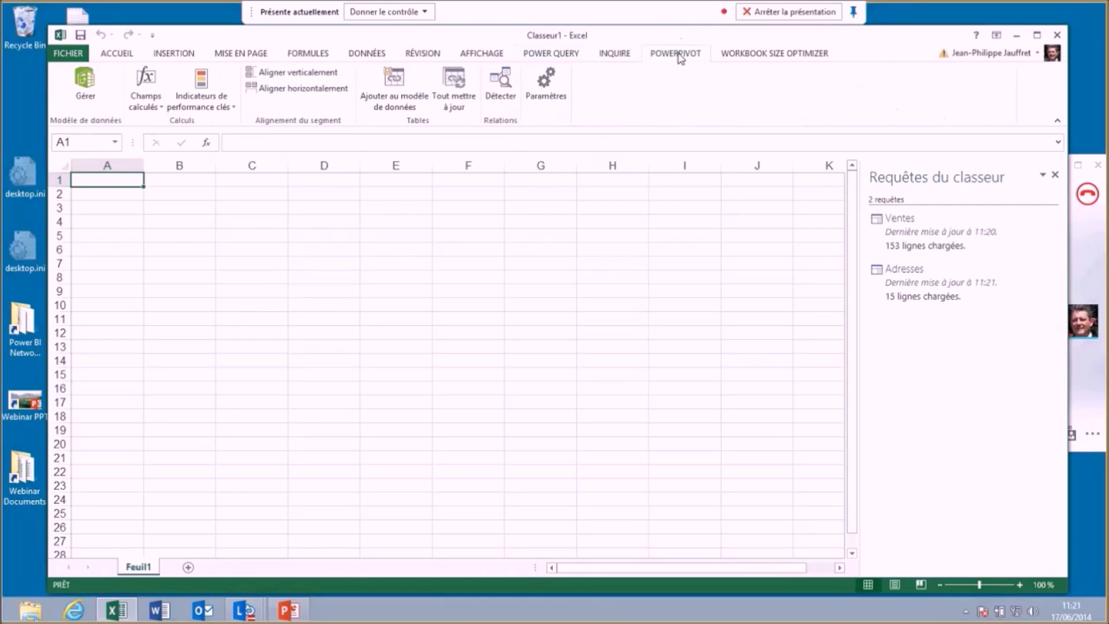
{"action": "left_click", "coordinate": [85, 88]}
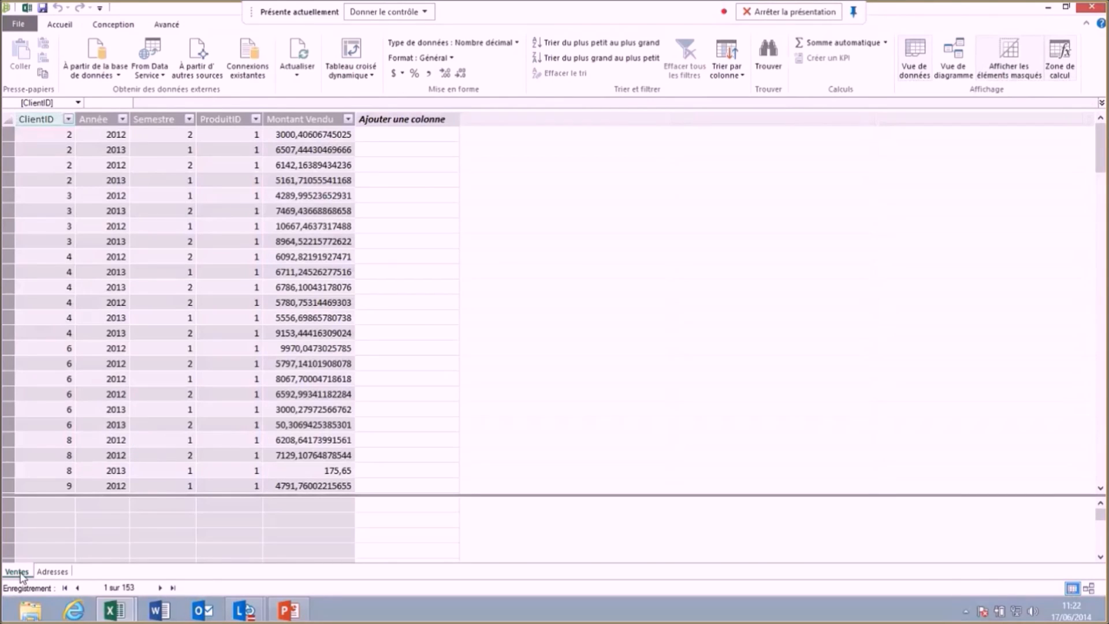
{"action": "left_click", "coordinate": [52, 572]}
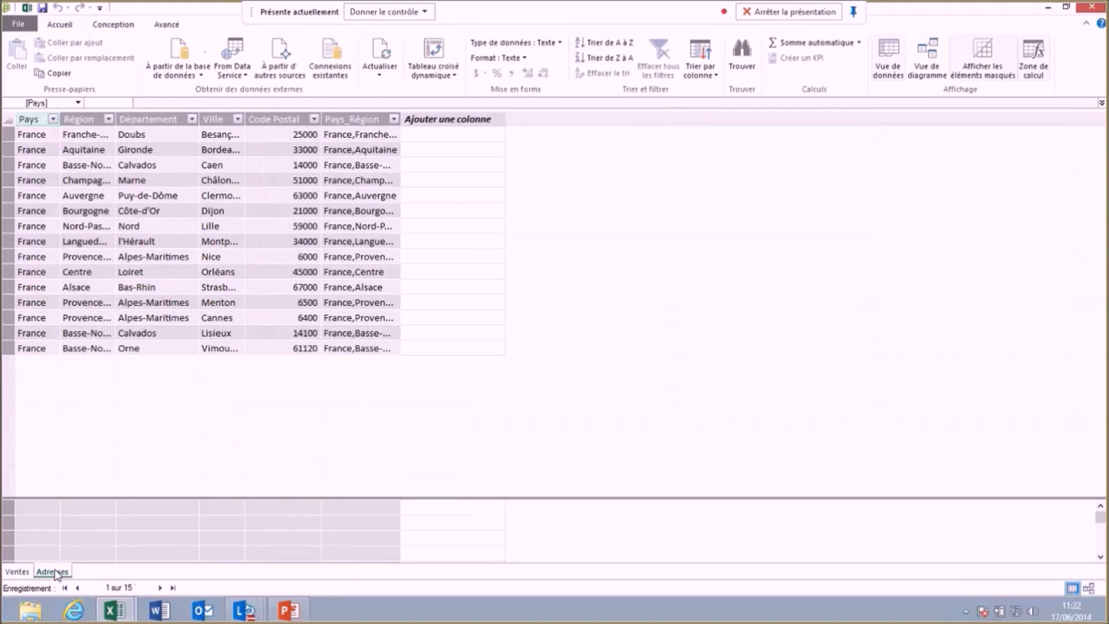
{"action": "left_click_drag", "start_coordinate": [401, 119], "coordinate": [452, 119]}
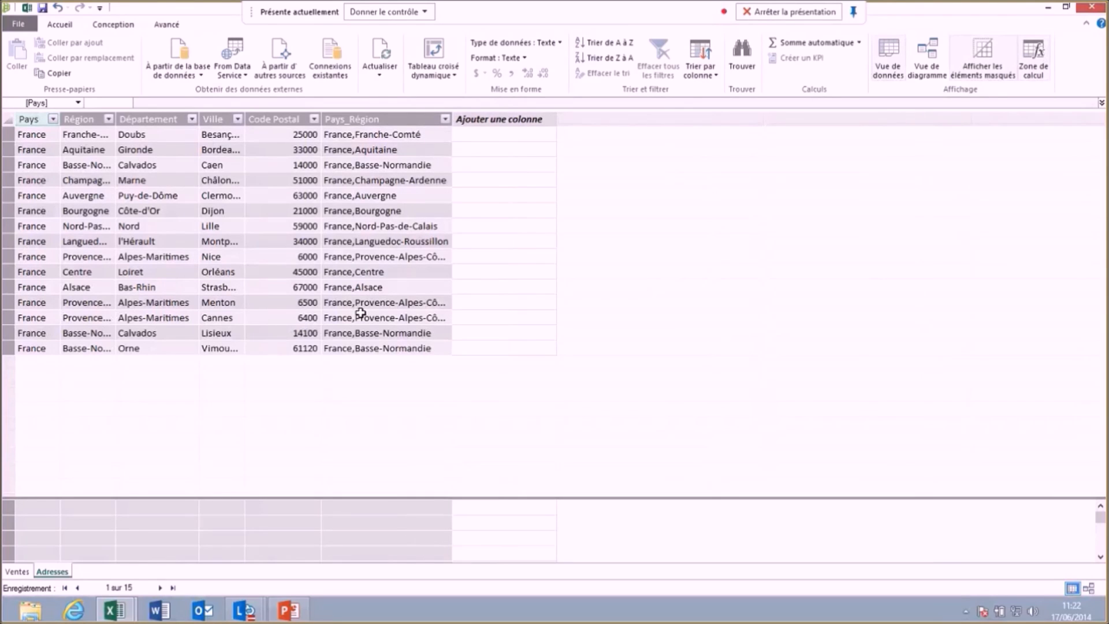
{"action": "left_click", "coordinate": [17, 572]}
{"action": "left_click", "coordinate": [309, 119]}
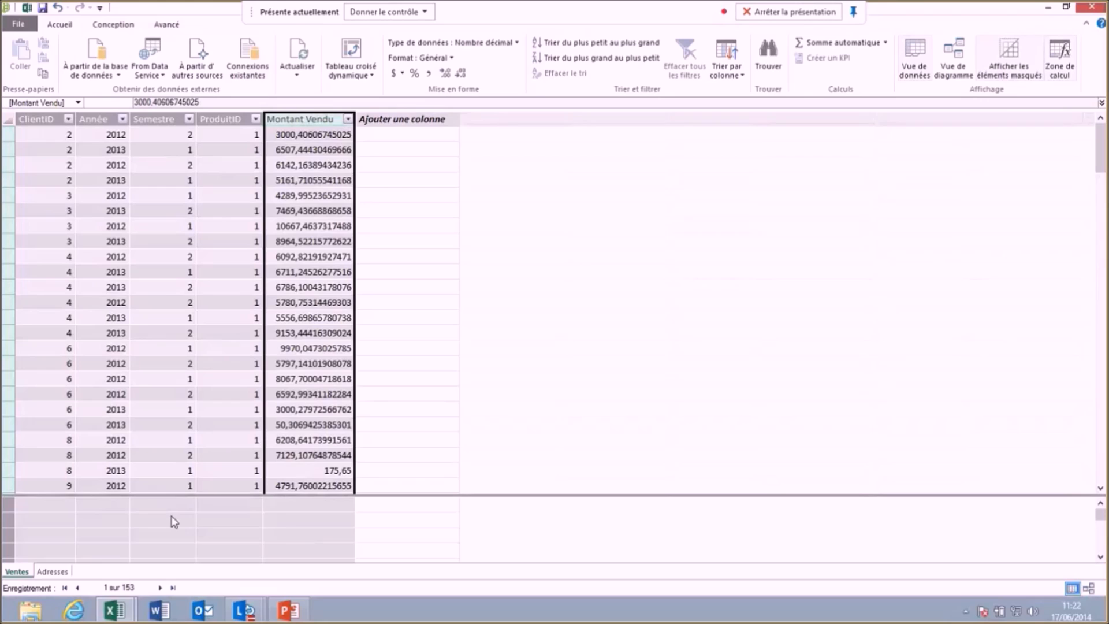
Display the data model as a diagram and lengthen the Adresses and Ventes tables to show all their fields
{"action": "left_click", "coordinate": [956, 48]}
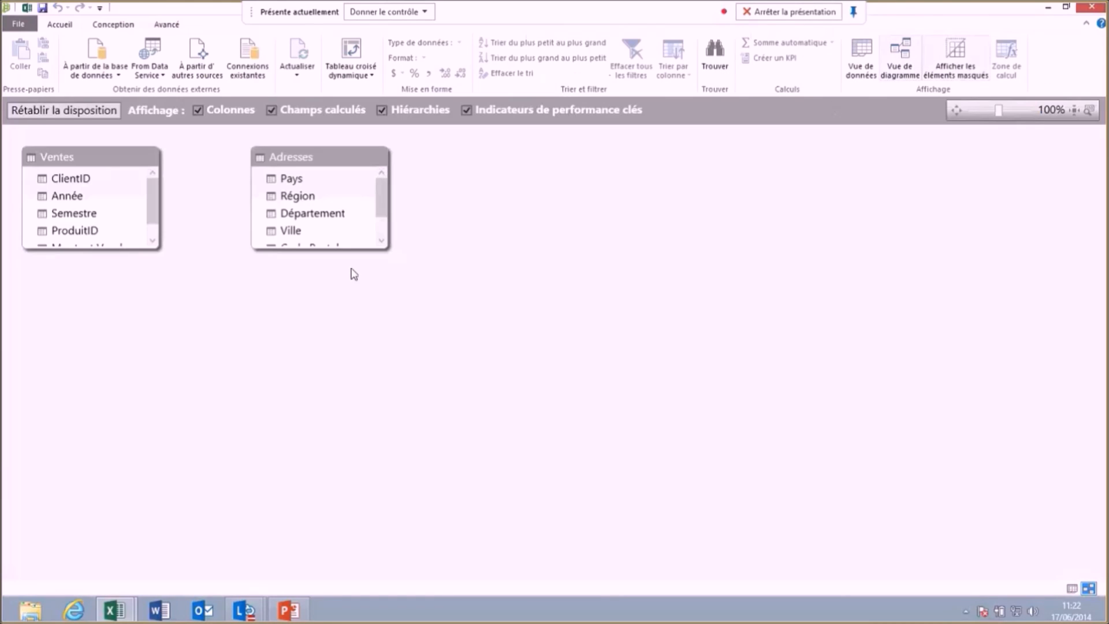
{"action": "left_click_drag", "start_coordinate": [328, 250], "coordinate": [327, 387]}
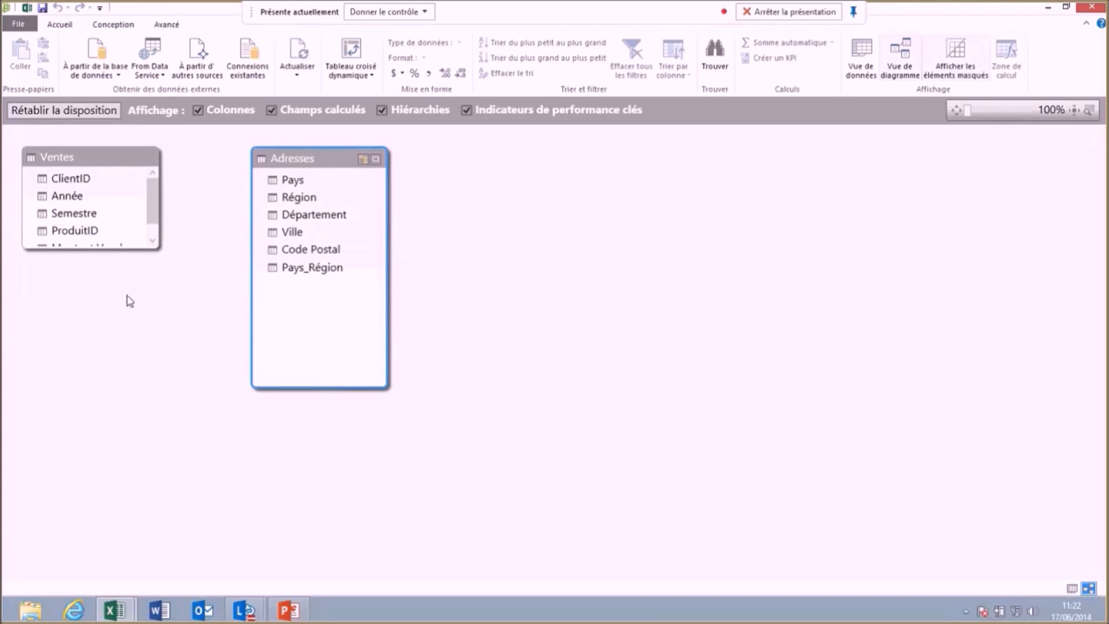
{"action": "left_click_drag", "start_coordinate": [109, 249], "coordinate": [106, 384]}
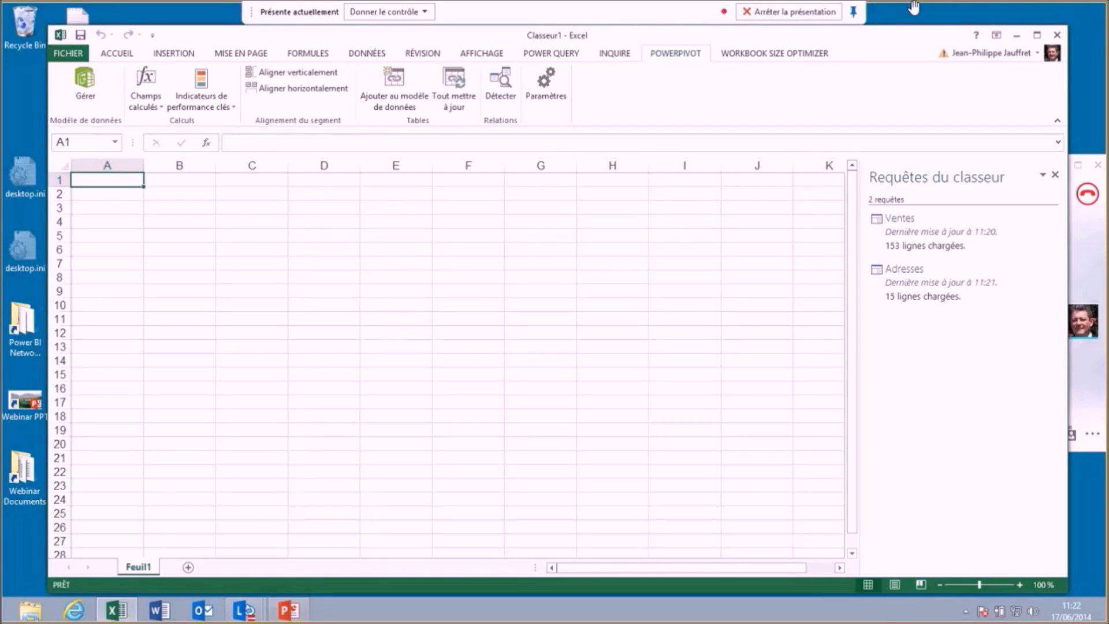
Close the Classeur1 workbook without saving and open STEP1.xlsx from C:\Webinar\Demo\Documents
{"action": "left_click", "coordinate": [1057, 36]}
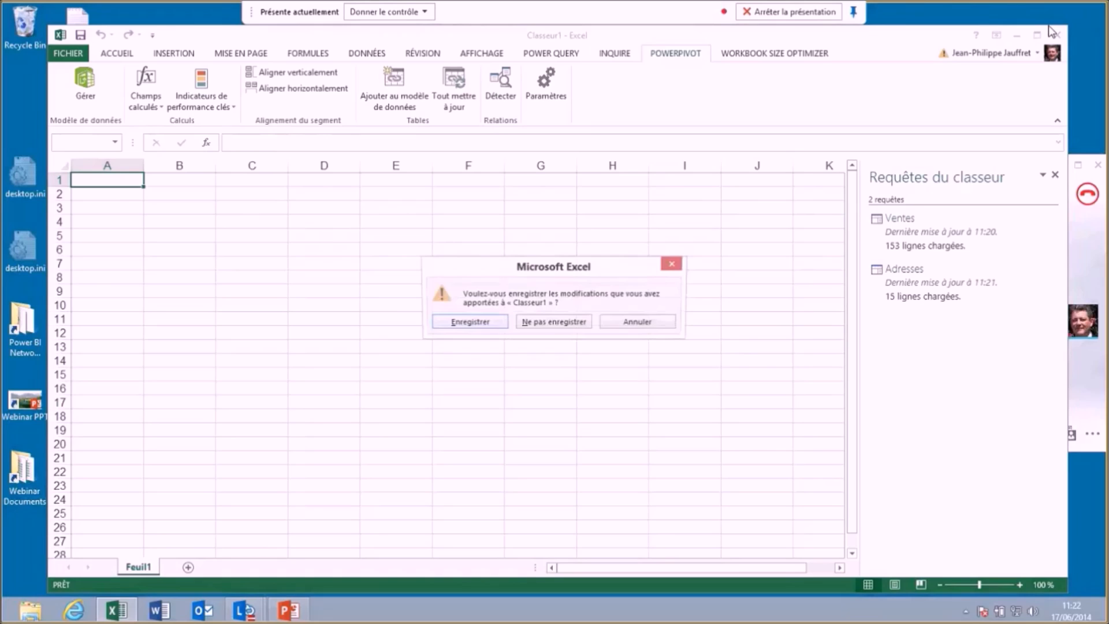
{"action": "left_click", "coordinate": [558, 328]}
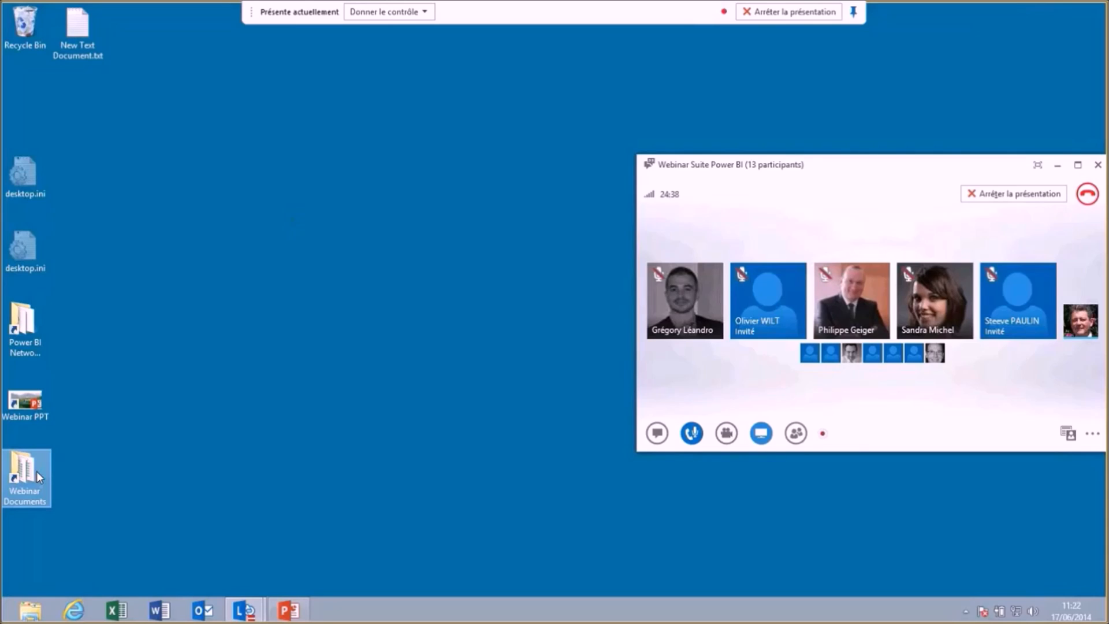
{"action": "double_click", "coordinate": [36, 471]}
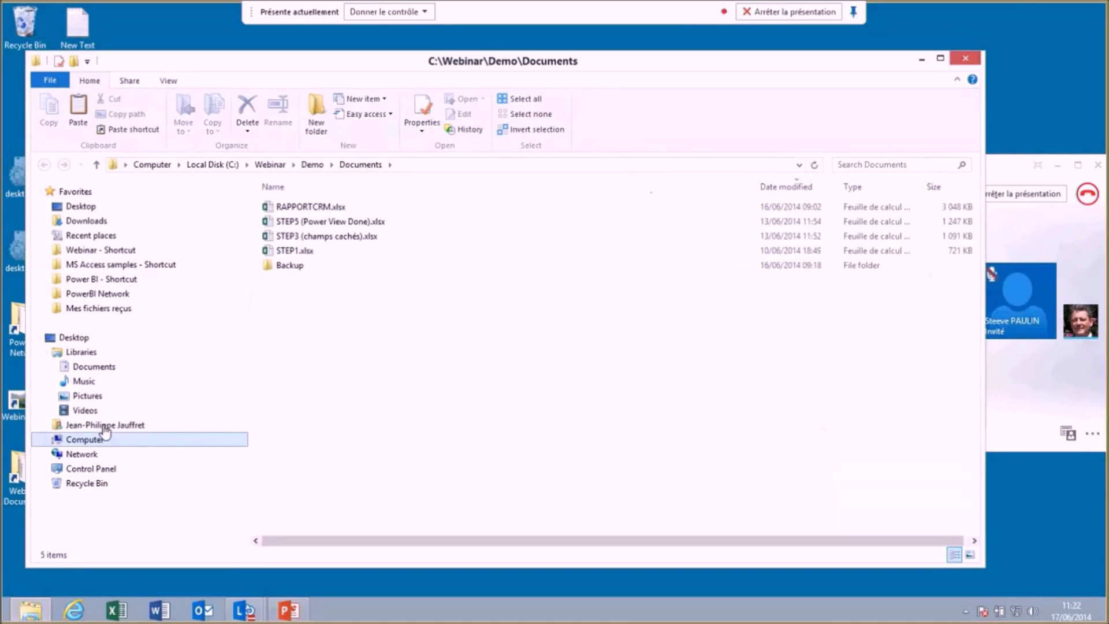
{"action": "left_click", "coordinate": [295, 252]}
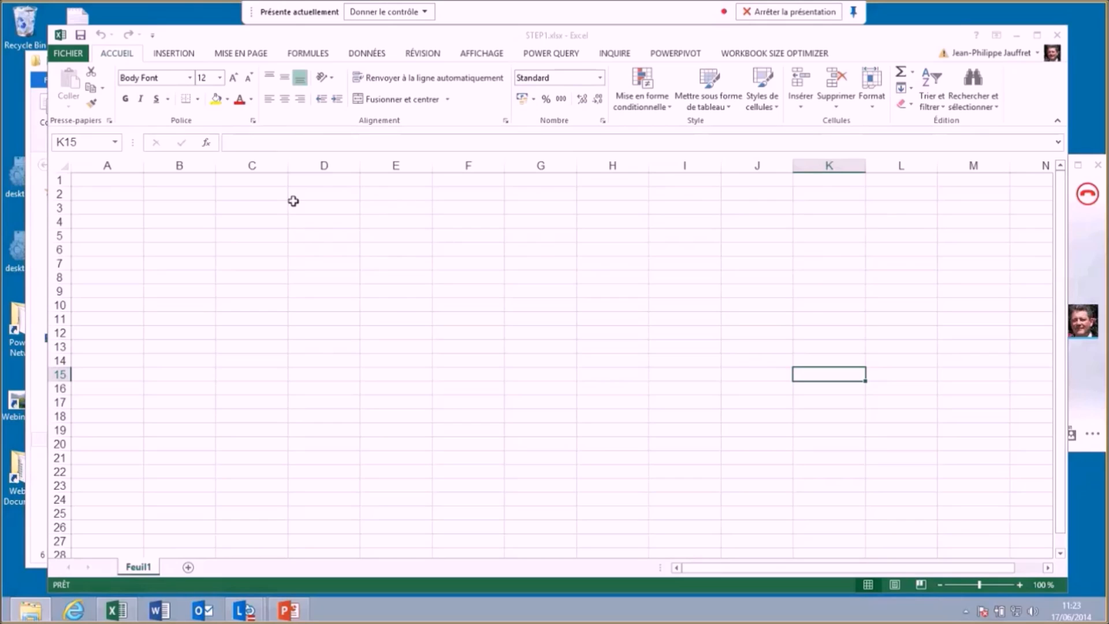
Show the STEP1 workbook's PowerPivot data model as a diagram and lengthen the Ventes and Adresses tables
{"action": "left_click", "coordinate": [676, 53]}
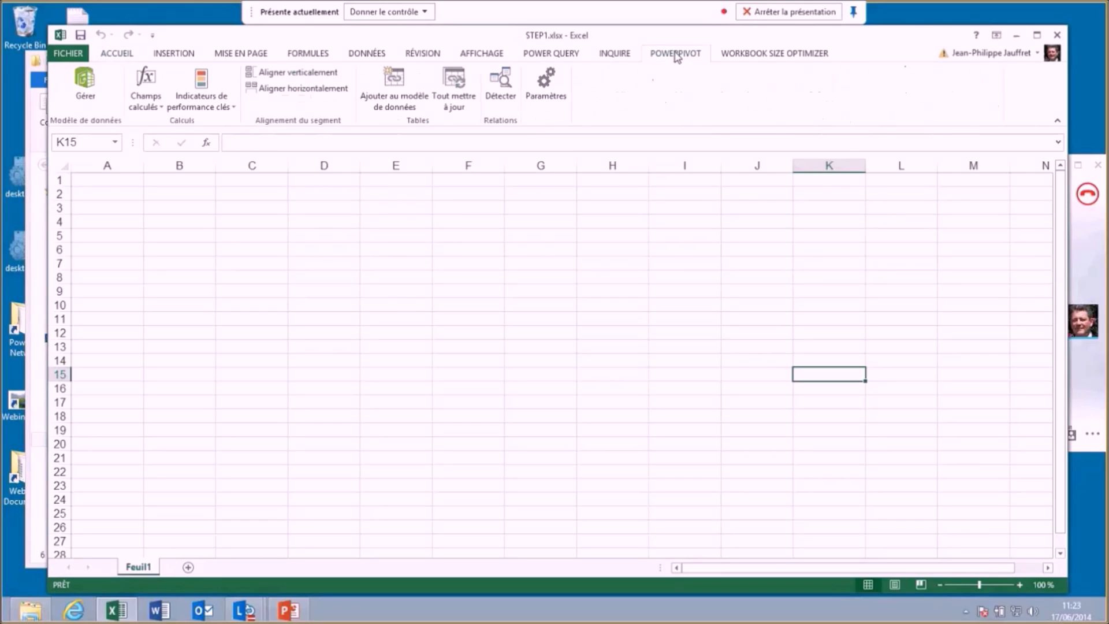
{"action": "left_click", "coordinate": [88, 85]}
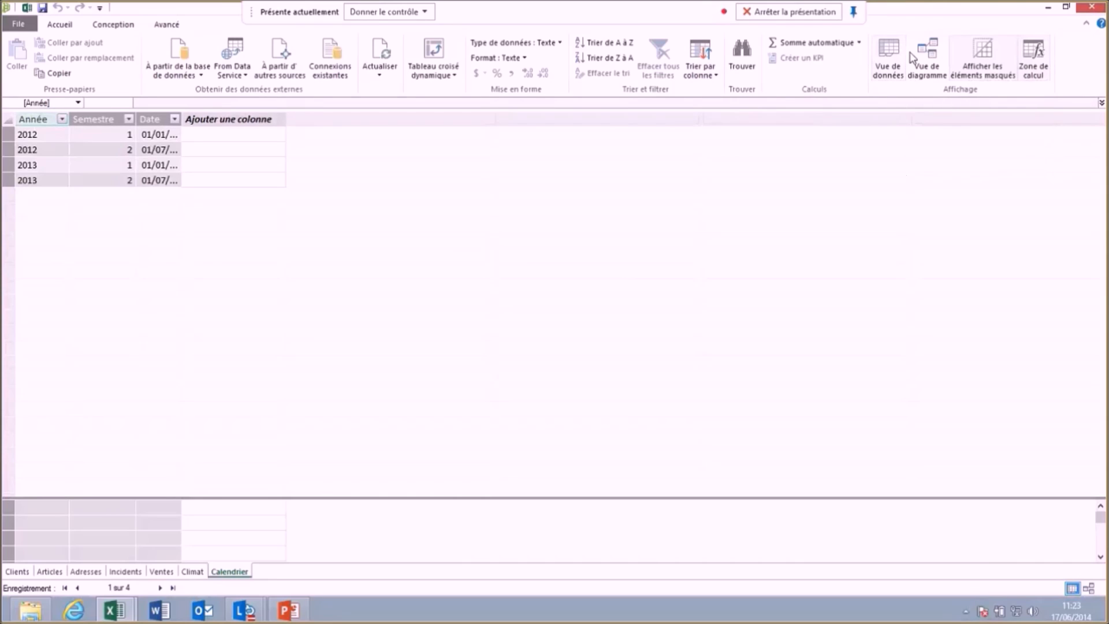
{"action": "left_click", "coordinate": [931, 52]}
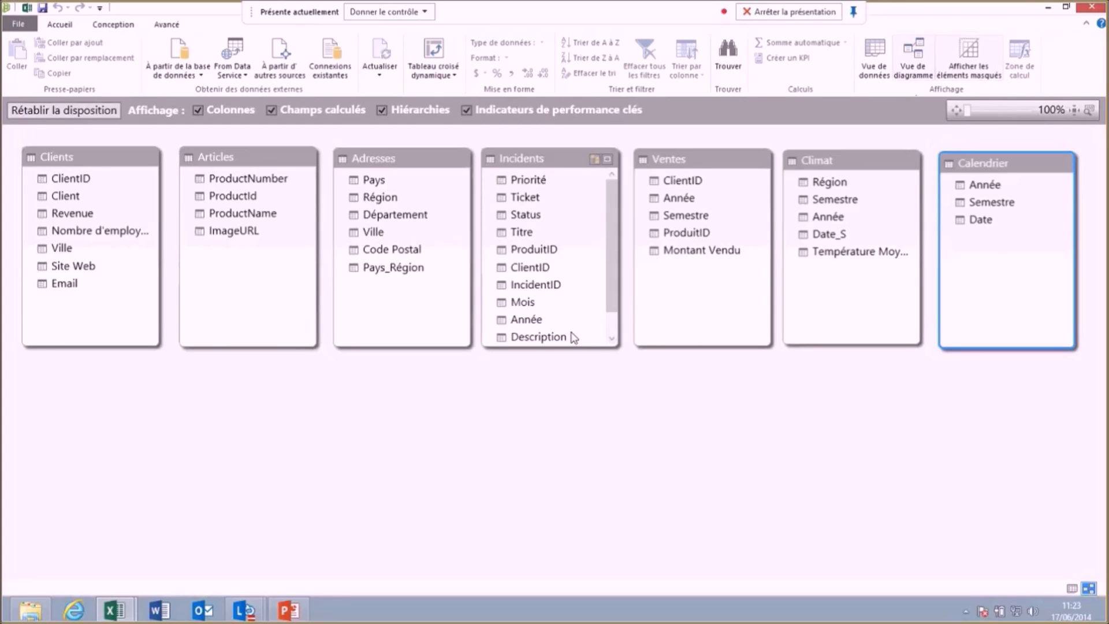
{"action": "left_click_drag", "start_coordinate": [712, 346], "coordinate": [713, 449]}
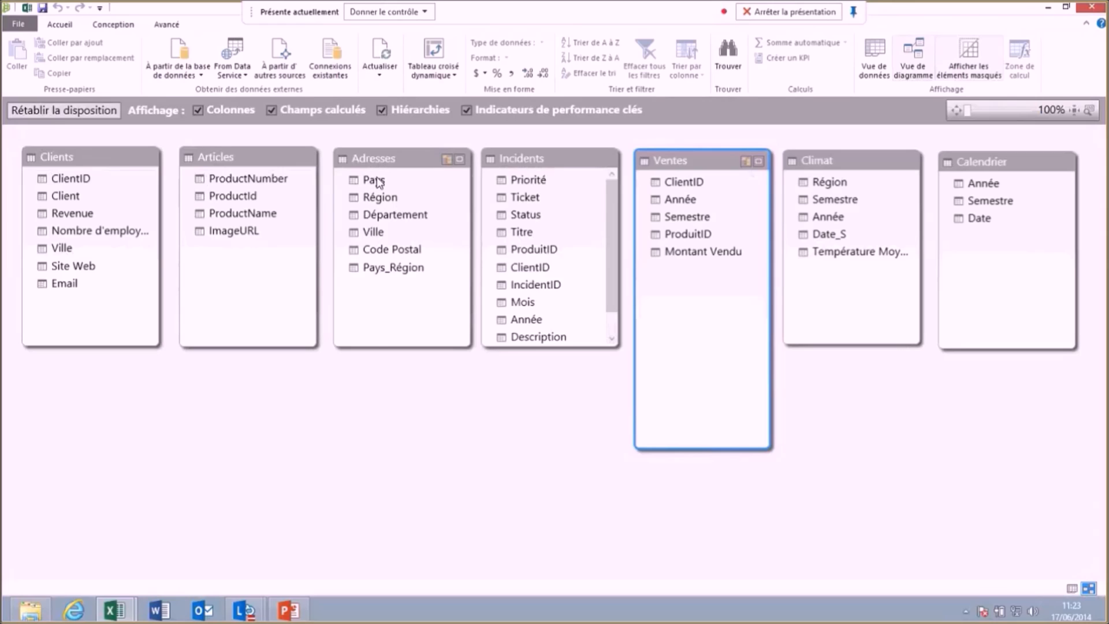
{"action": "left_click_drag", "start_coordinate": [374, 344], "coordinate": [387, 438]}
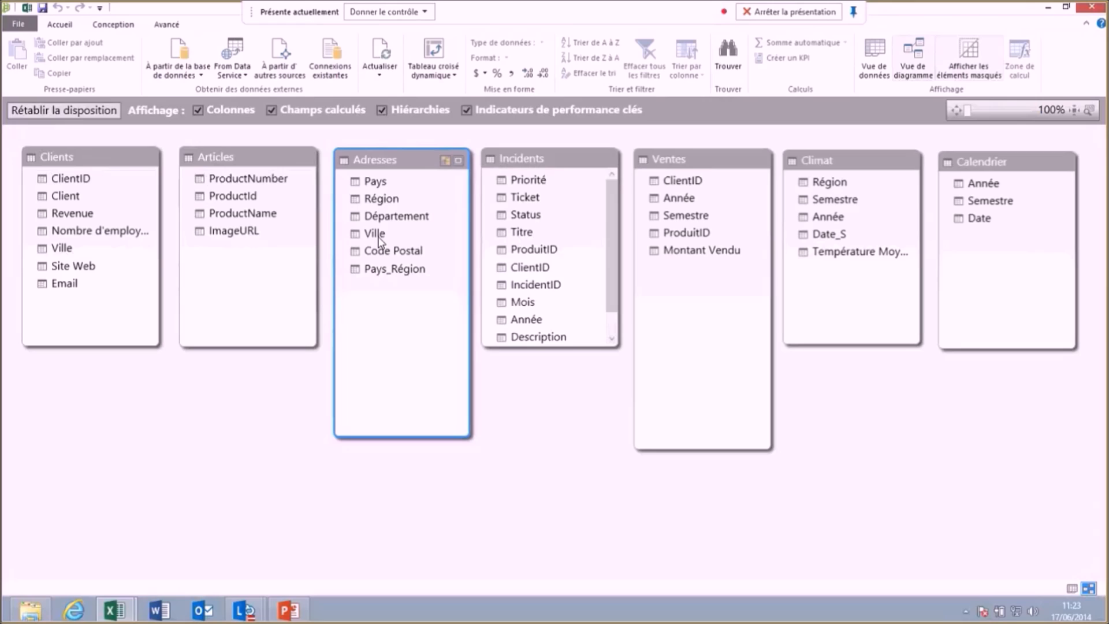
Create a hierarchy named Géographie in the Adresses table
{"action": "right_click", "coordinate": [406, 164]}
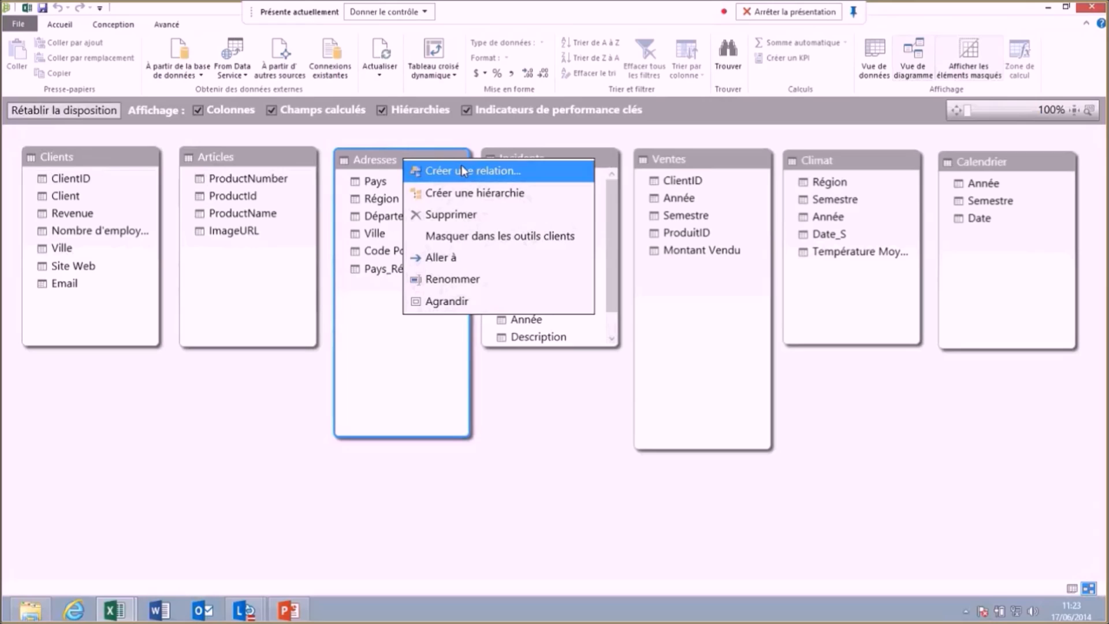
{"action": "left_click", "coordinate": [462, 194]}
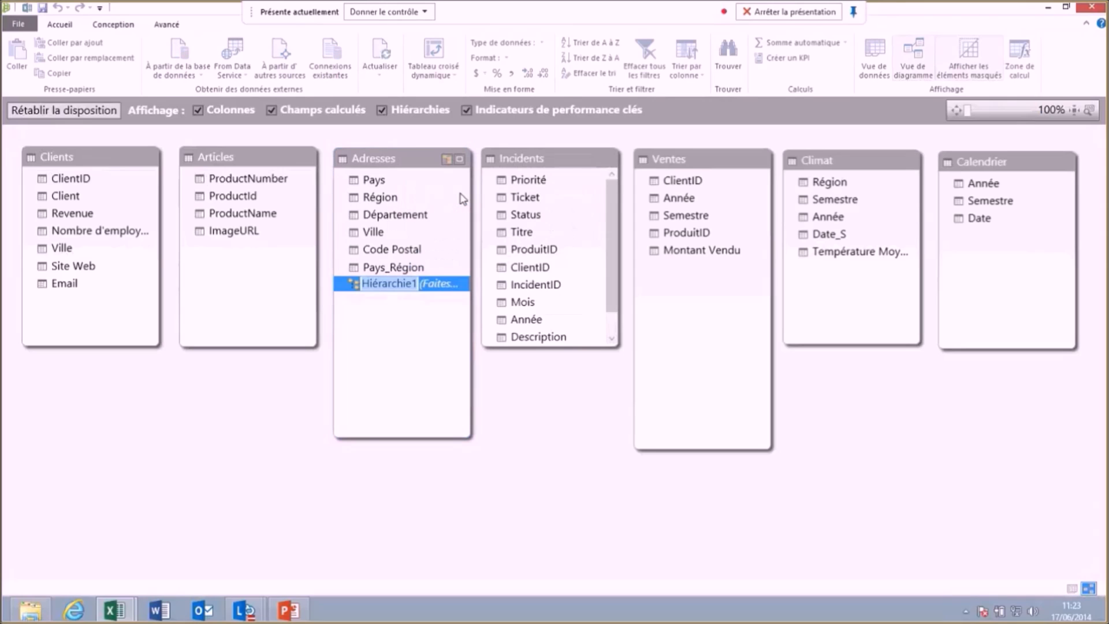
{"action": "type", "text": "Géographie"}
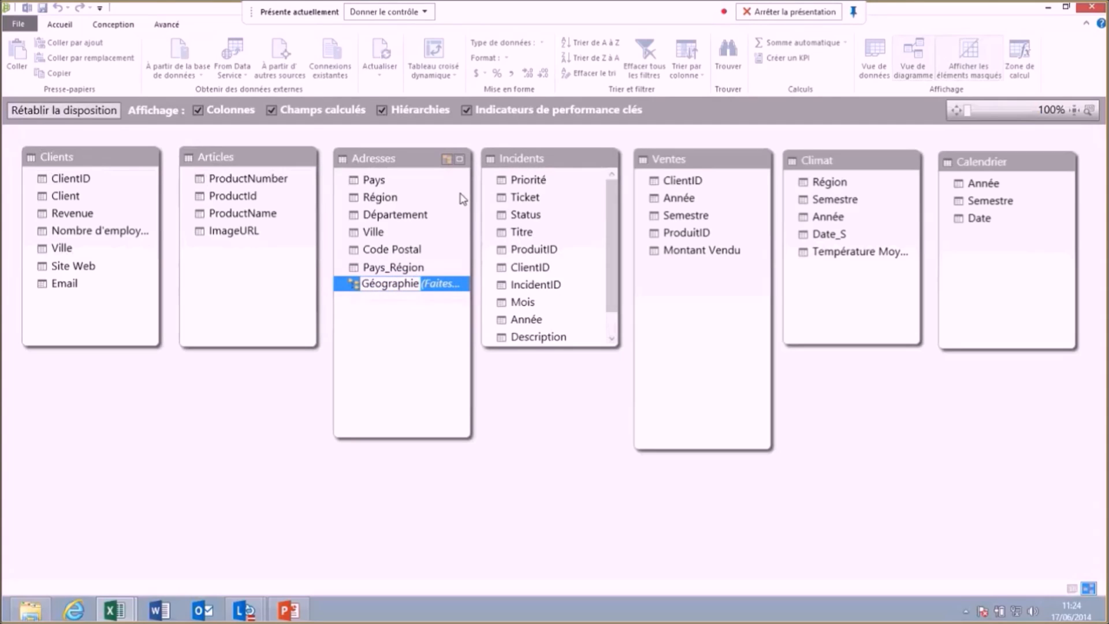
{"action": "key", "text": "Return"}
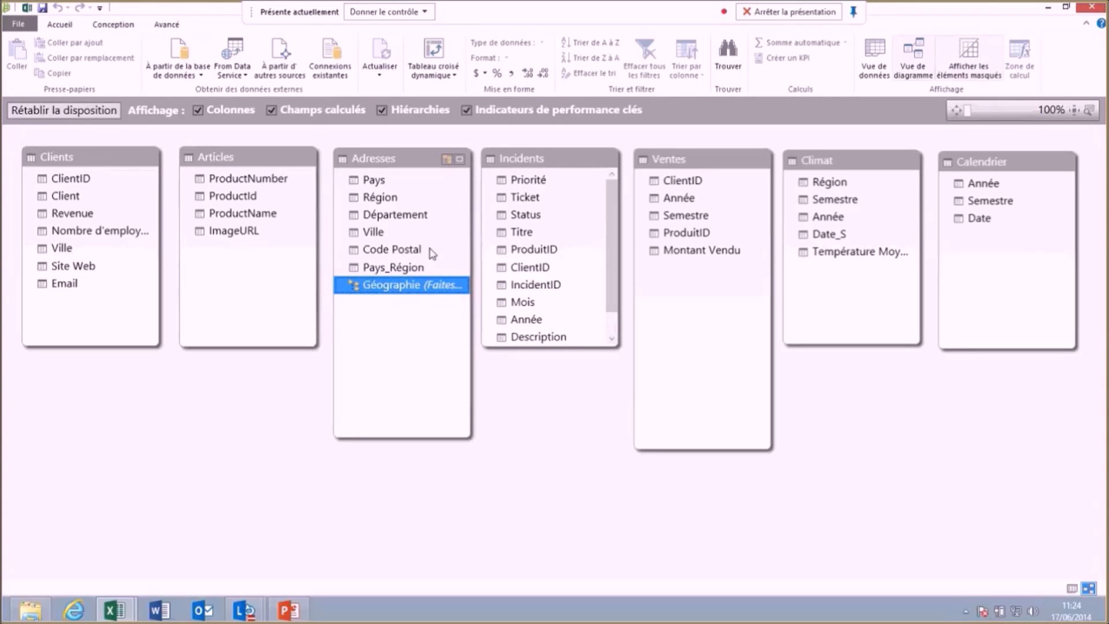
Add Pays, Région, Département and Ville, in that order, as levels of the Géographie hierarchy in the Adresses table
{"action": "left_click", "coordinate": [375, 181]}
{"action": "left_click_drag", "start_coordinate": [376, 183], "coordinate": [425, 295]}
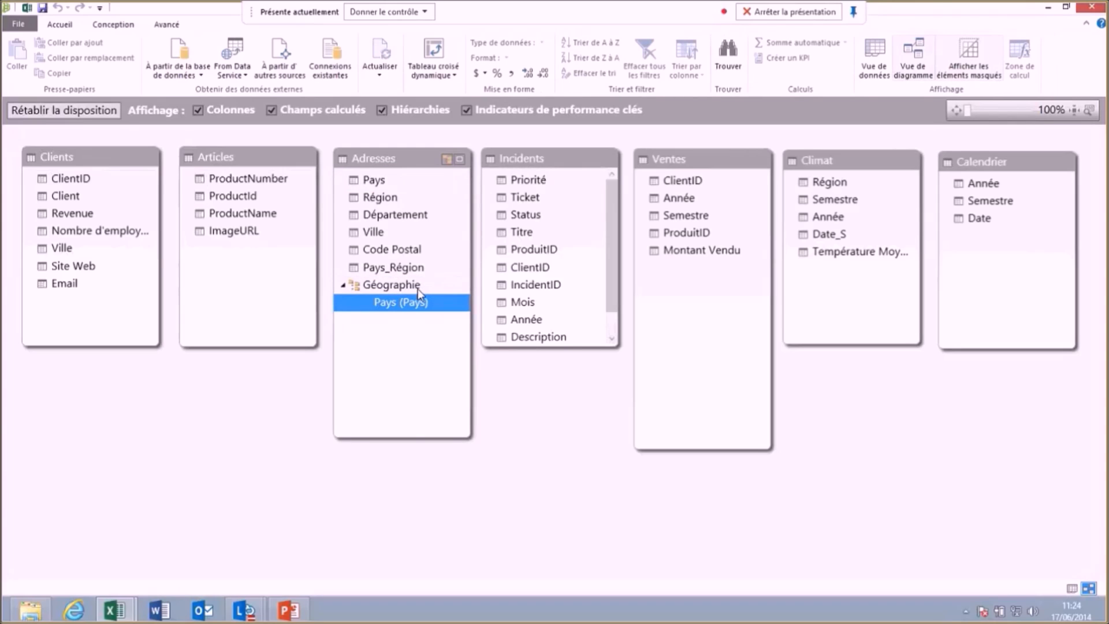
{"action": "left_click_drag", "start_coordinate": [387, 198], "coordinate": [426, 315]}
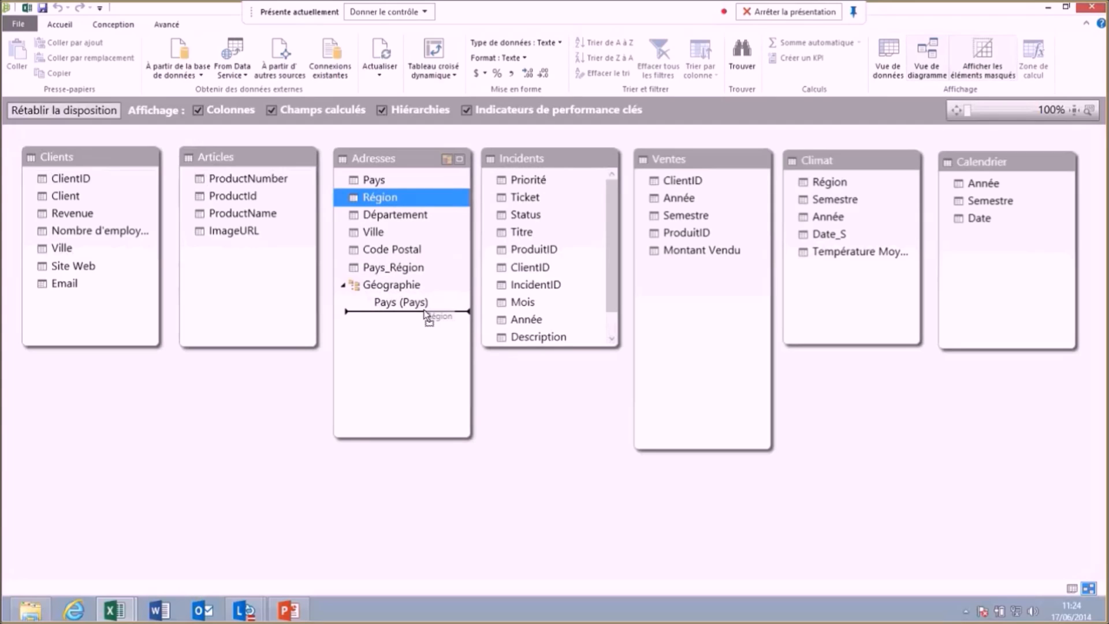
{"action": "left_click_drag", "start_coordinate": [425, 315], "coordinate": [426, 314]}
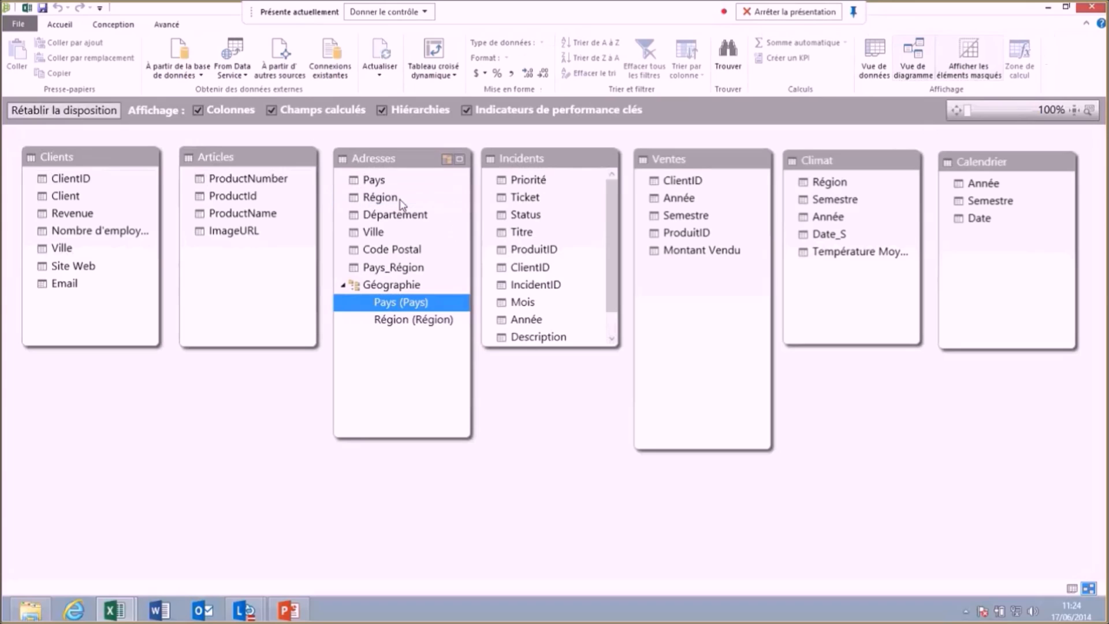
{"action": "left_click", "coordinate": [394, 216]}
{"action": "left_click_drag", "start_coordinate": [394, 216], "coordinate": [416, 340]}
{"action": "left_click_drag", "start_coordinate": [412, 334], "coordinate": [415, 328]}
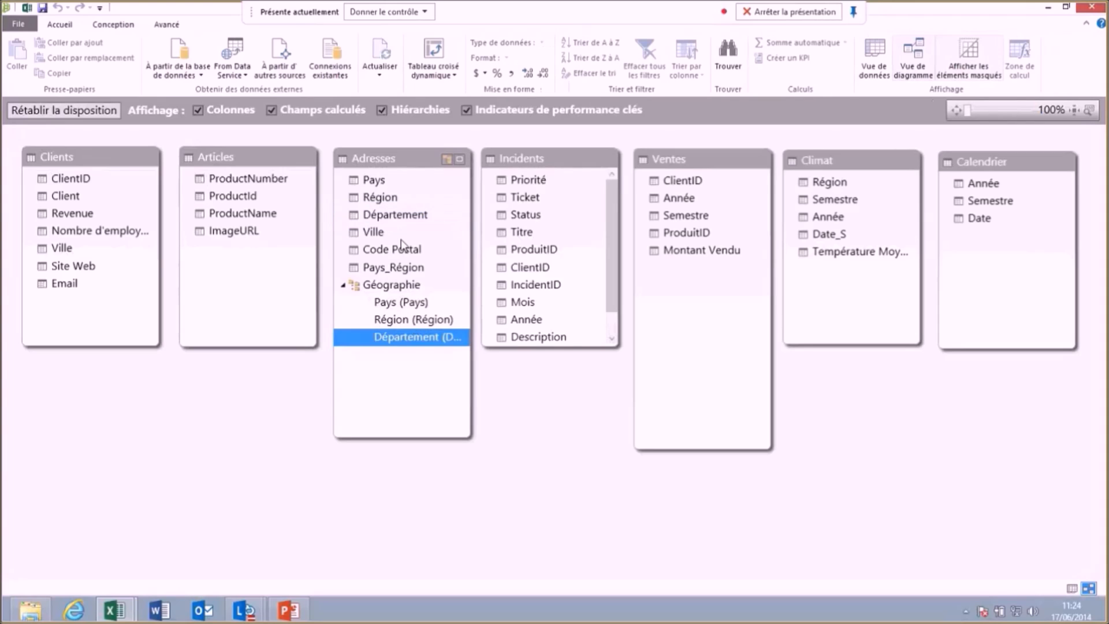
{"action": "left_click_drag", "start_coordinate": [402, 238], "coordinate": [421, 343]}
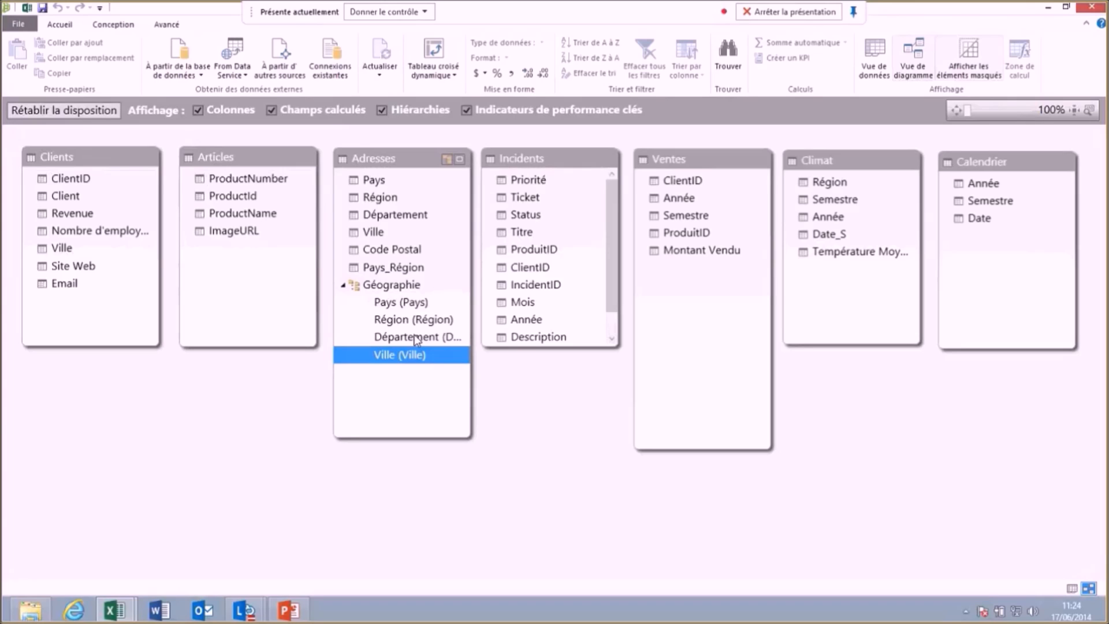
Lengthen the Incidents table to show all its fields and move the Clients table below the Climat table
{"action": "left_click_drag", "start_coordinate": [549, 347], "coordinate": [543, 462]}
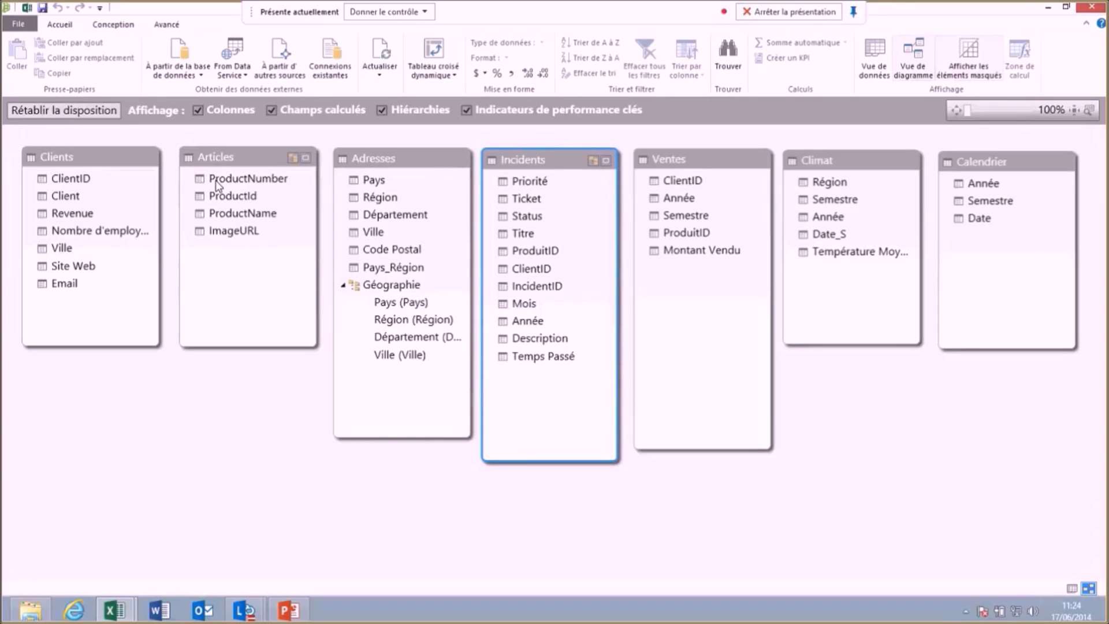
{"action": "left_click", "coordinate": [701, 164]}
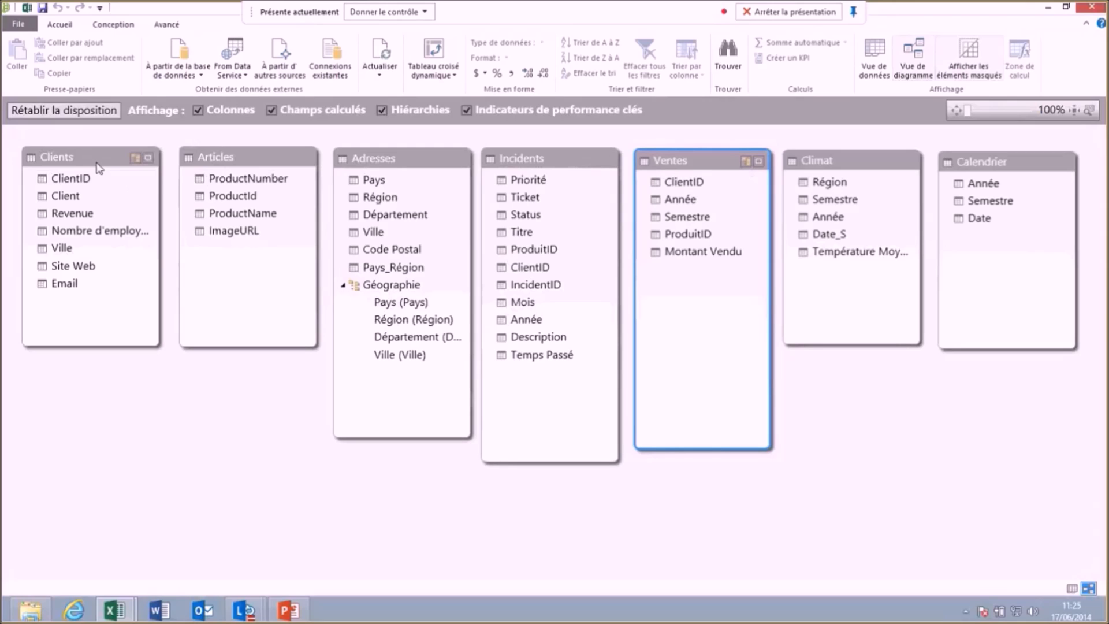
{"action": "left_click_drag", "start_coordinate": [93, 162], "coordinate": [875, 363]}
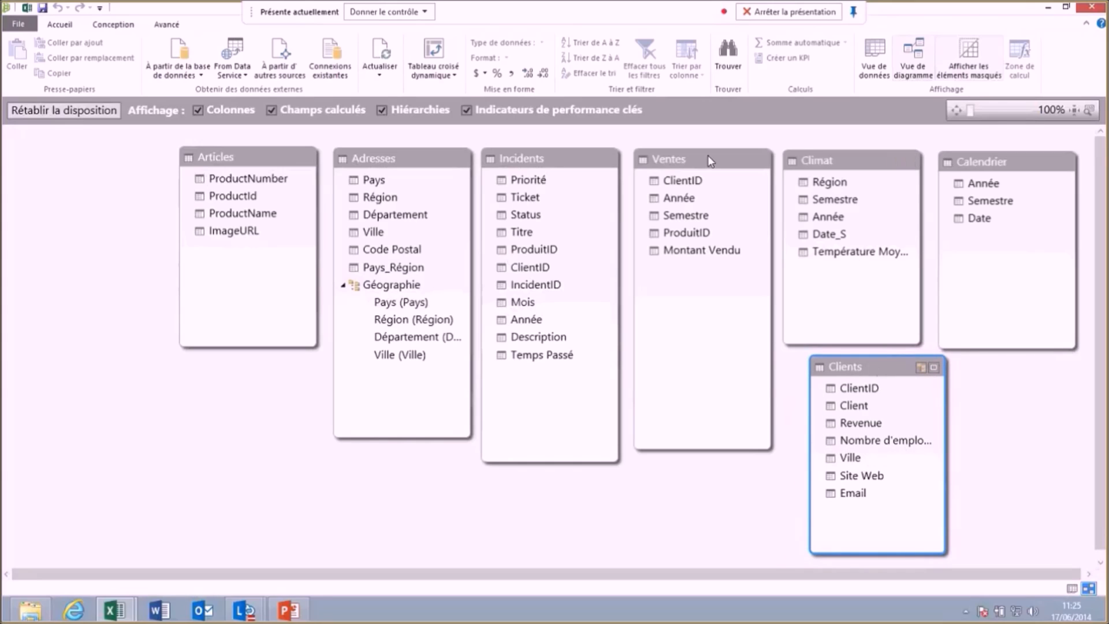
Relate Ventes to Clients through ClientID, and Clients to Adresses through Ville
{"action": "left_click_drag", "start_coordinate": [695, 182], "coordinate": [860, 386]}
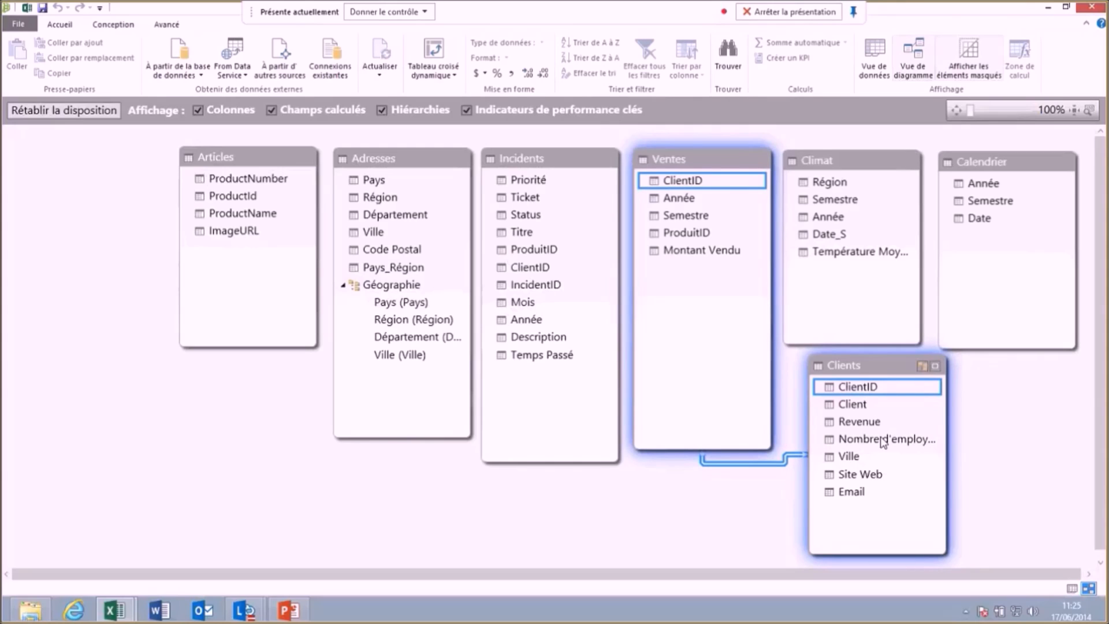
{"action": "left_click", "coordinate": [846, 458]}
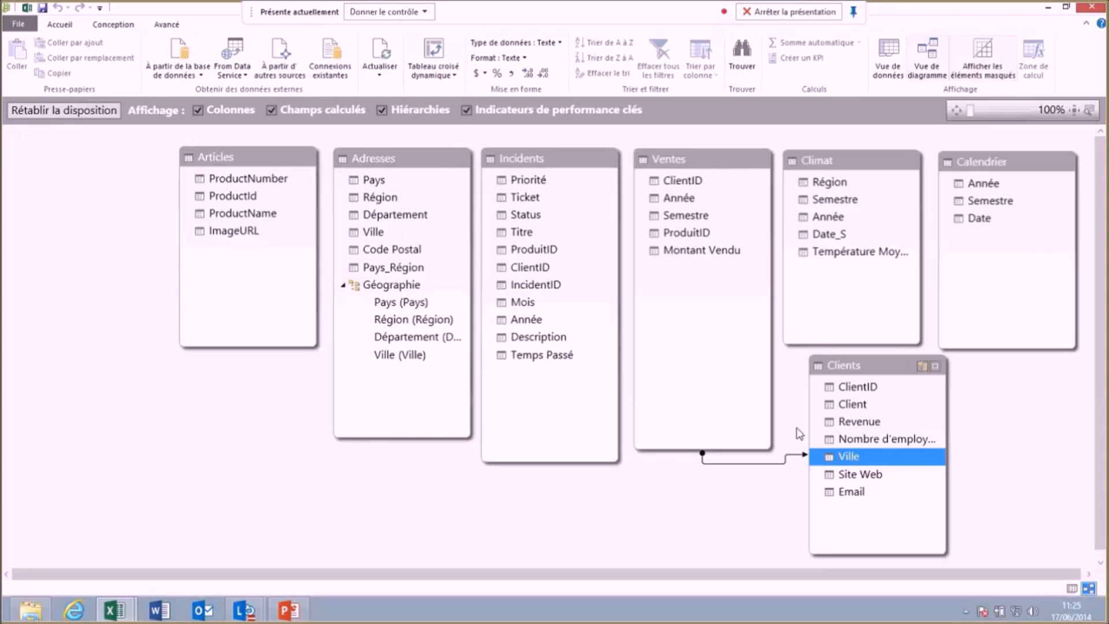
{"action": "left_click_drag", "start_coordinate": [877, 457], "coordinate": [378, 234]}
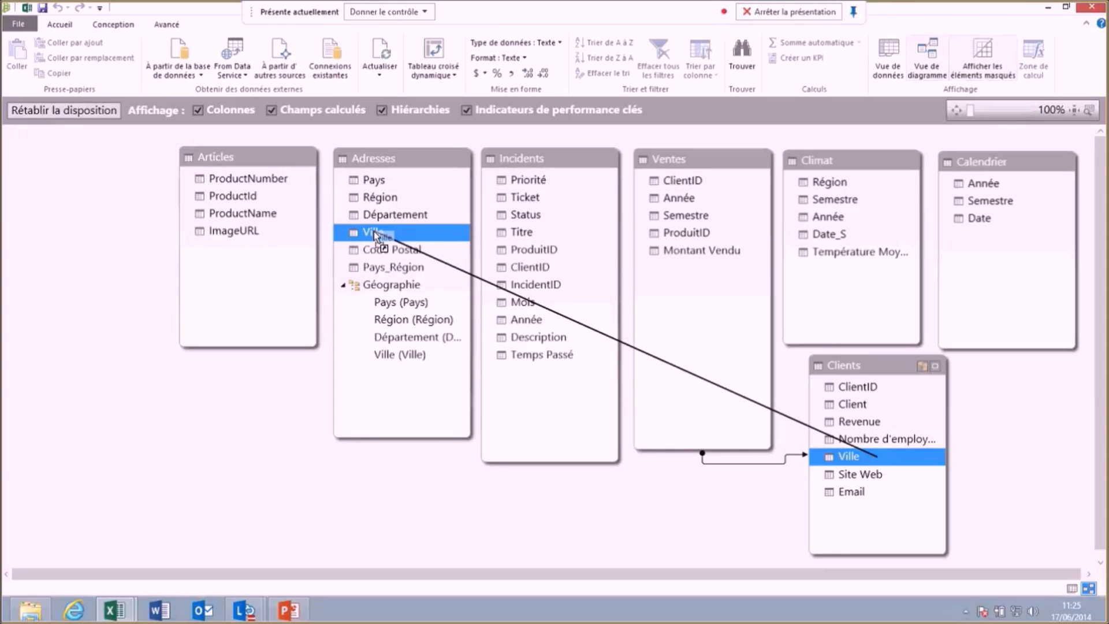
{"action": "left_click_drag", "start_coordinate": [380, 233], "coordinate": [380, 234]}
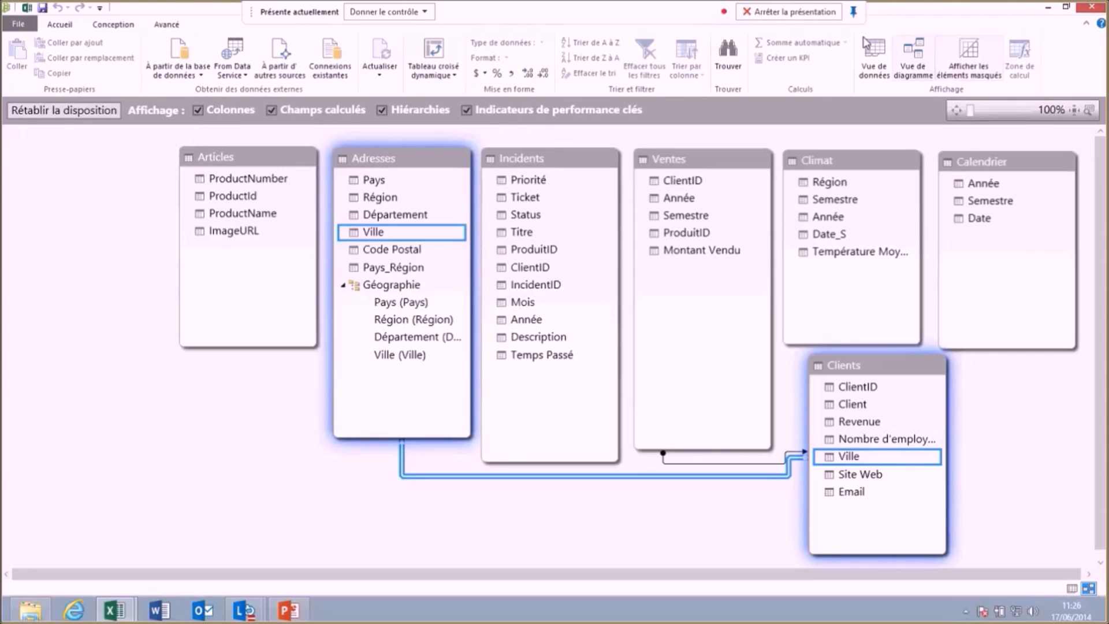
Add a calculated column to the Ventes table's data with the formula =[Année] & "-S" &[Semestre]
{"action": "left_click", "coordinate": [883, 52]}
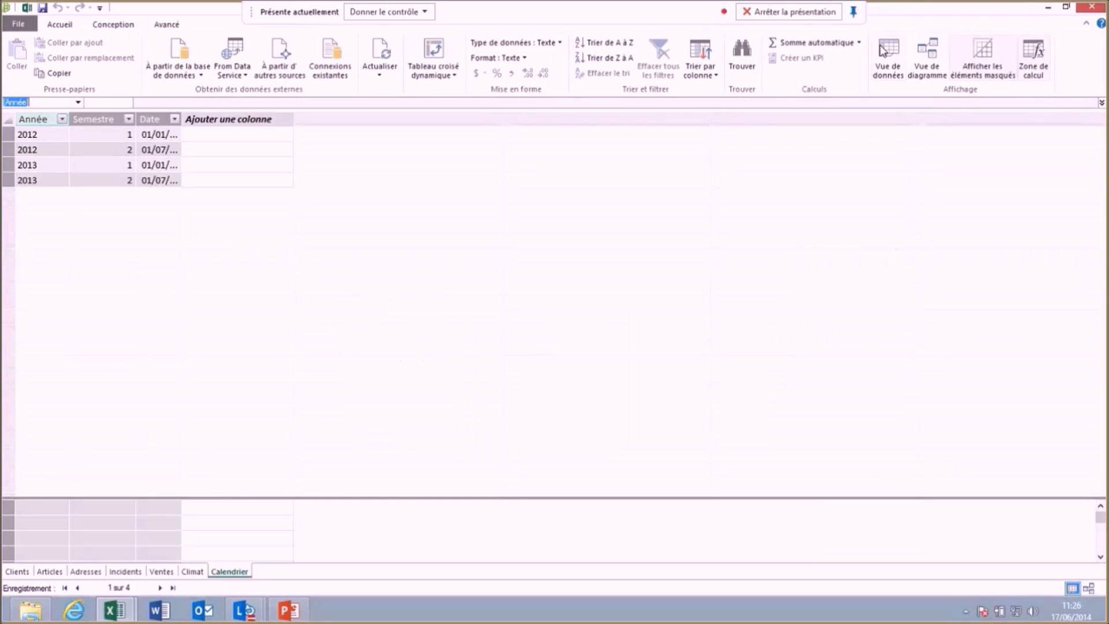
{"action": "left_click", "coordinate": [161, 572]}
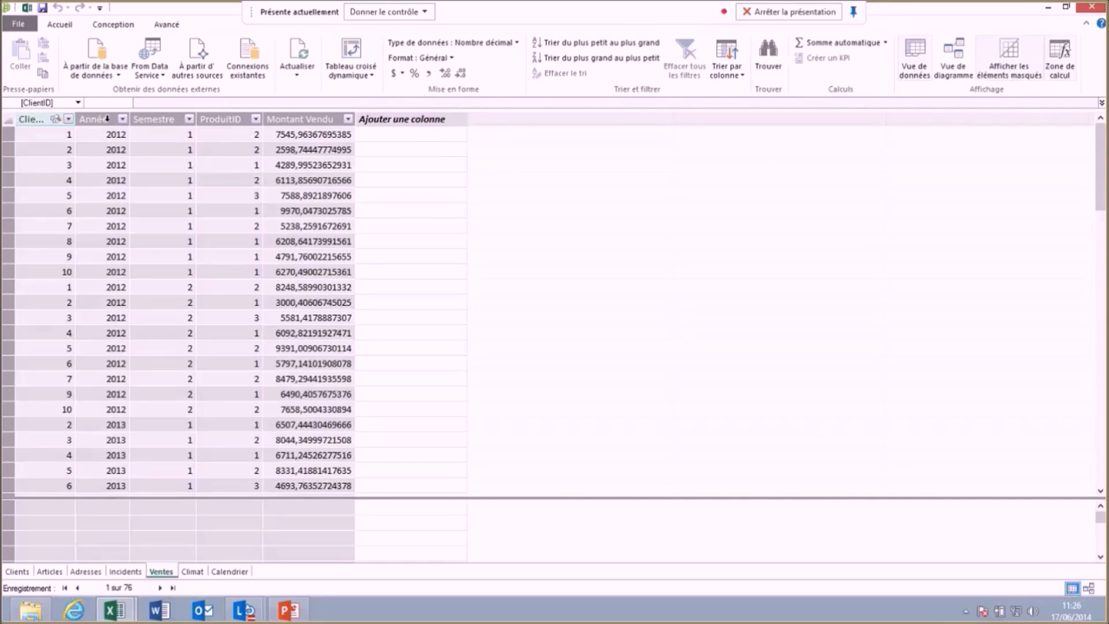
{"action": "left_click", "coordinate": [408, 121]}
{"action": "left_click", "coordinate": [145, 102]}
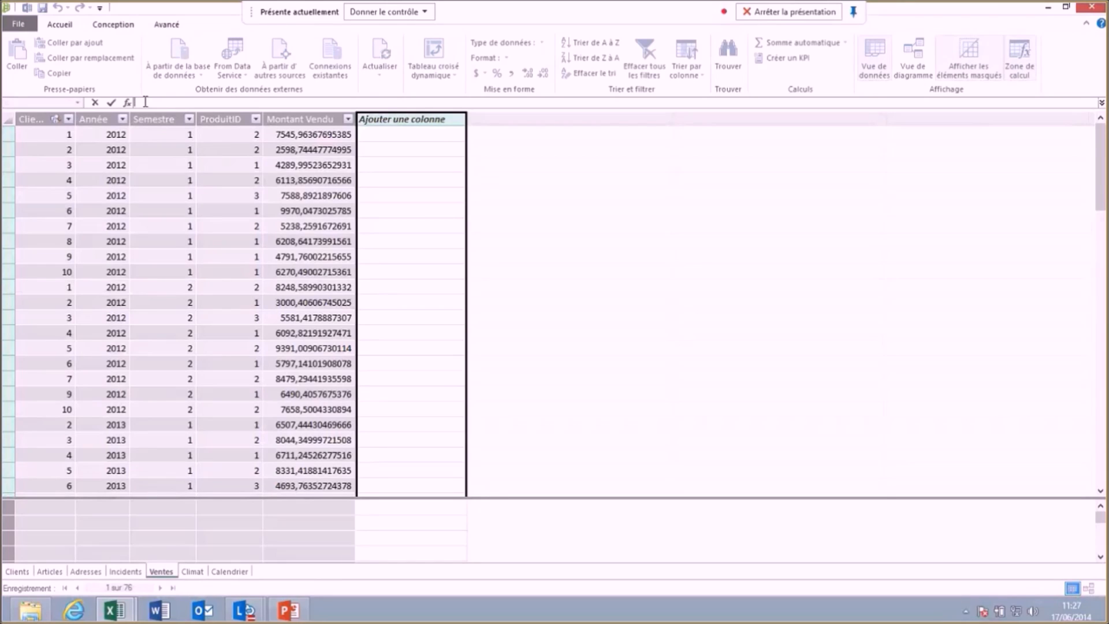
{"action": "type", "text": "="}
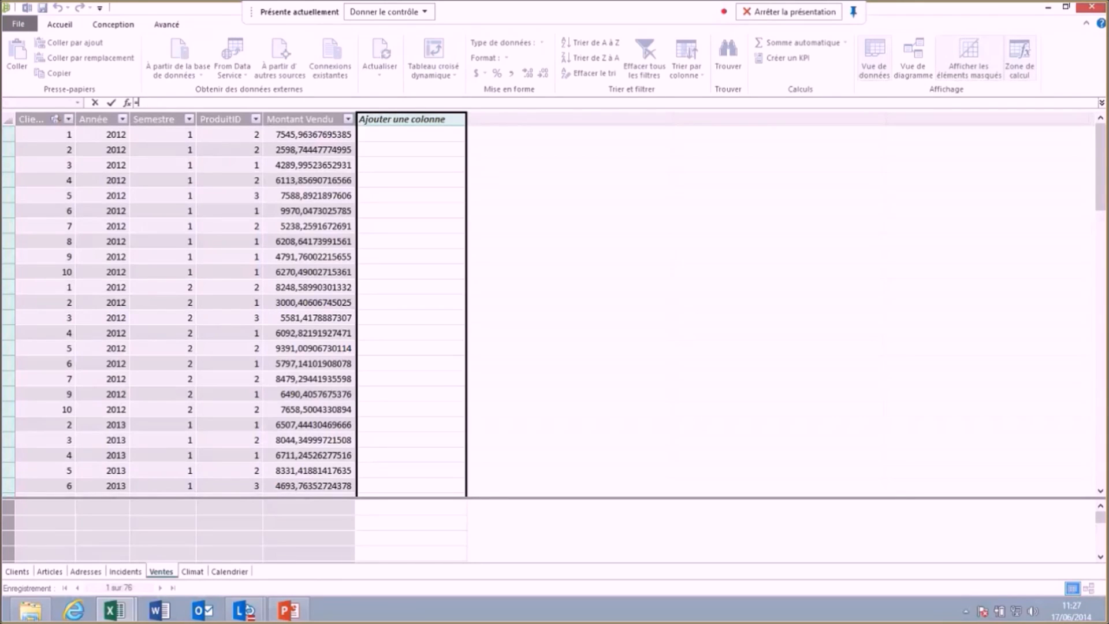
{"action": "left_click", "coordinate": [99, 120]}
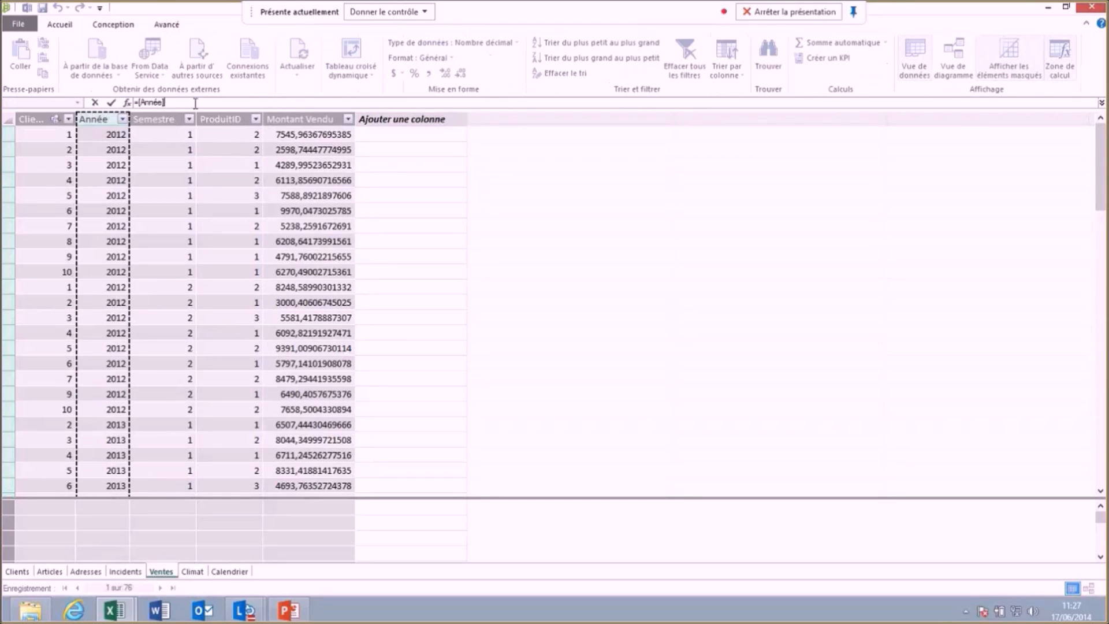
{"action": "type", "text": "&"}
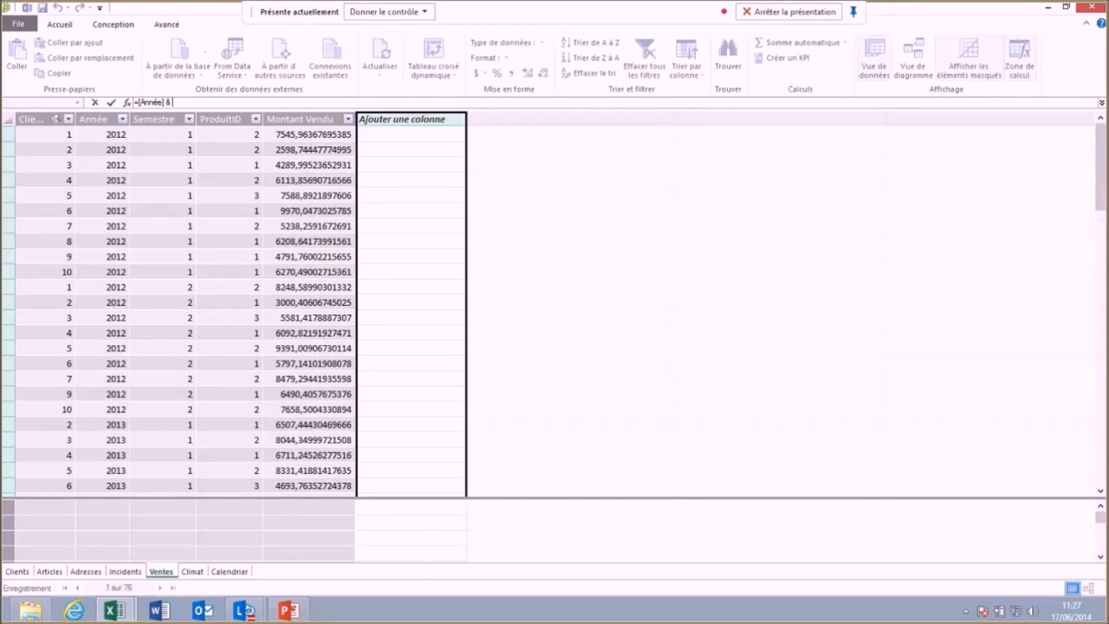
{"action": "type", "text": " \"-\""}
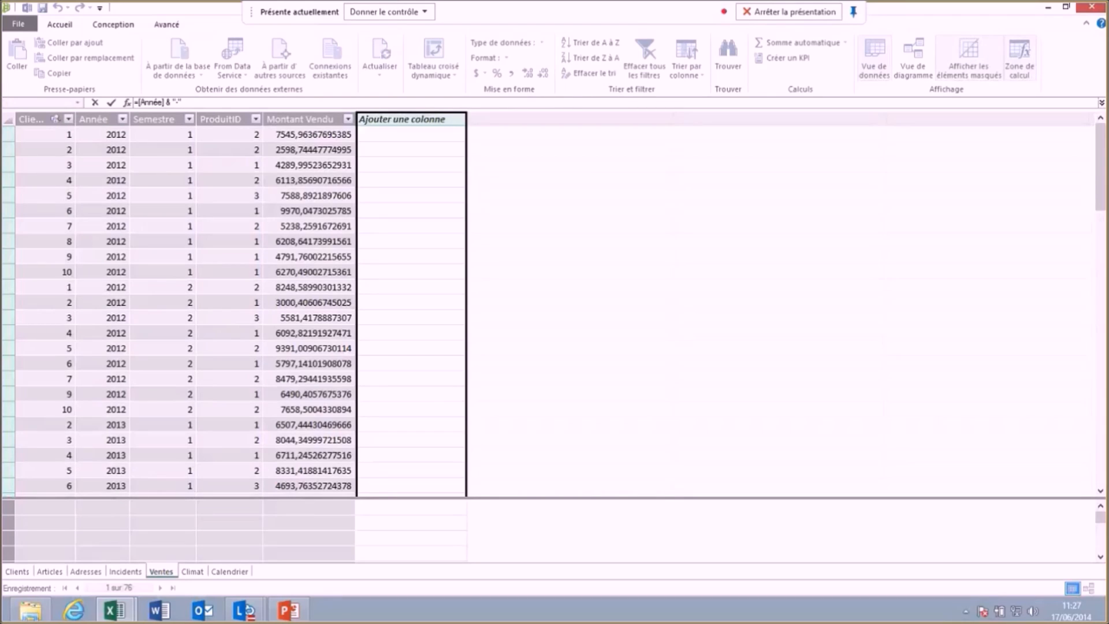
{"action": "type", "text": " &"}
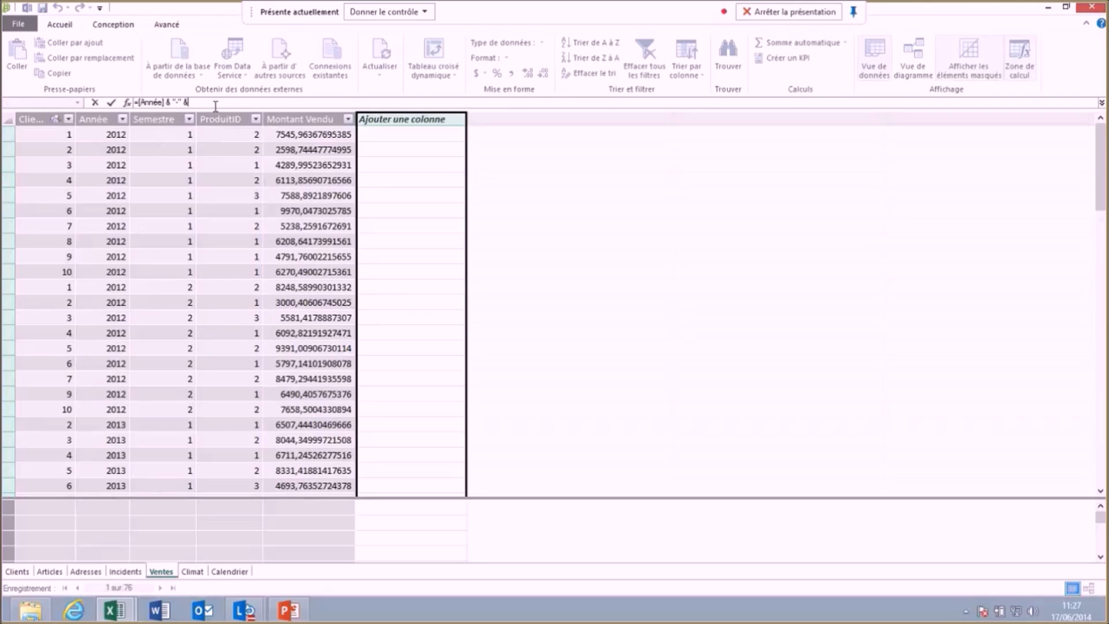
{"action": "type", "text": "S"}
{"action": "left_click", "coordinate": [175, 120]}
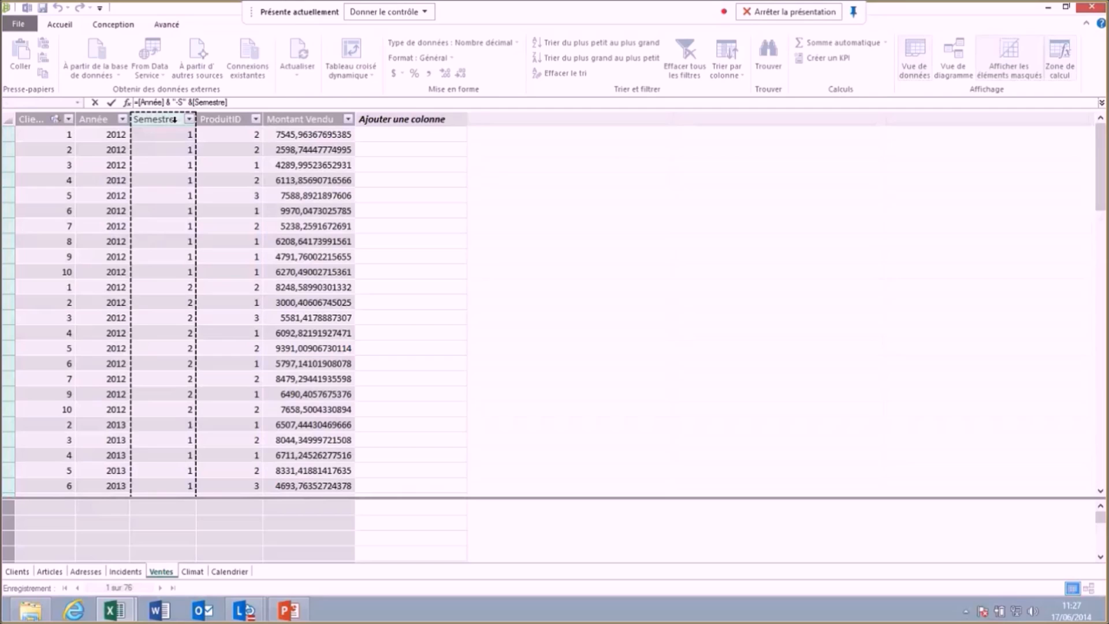
{"action": "key", "text": "Return"}
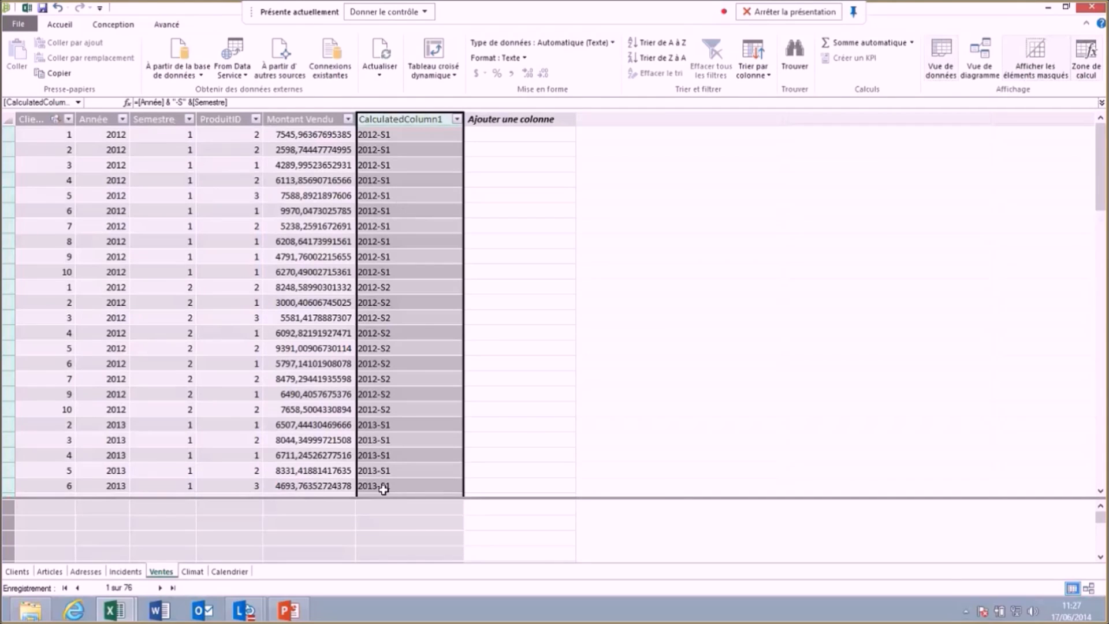
Rename the new calculated column in the Ventes table as Année_Semestre
{"action": "right_click", "coordinate": [405, 120]}
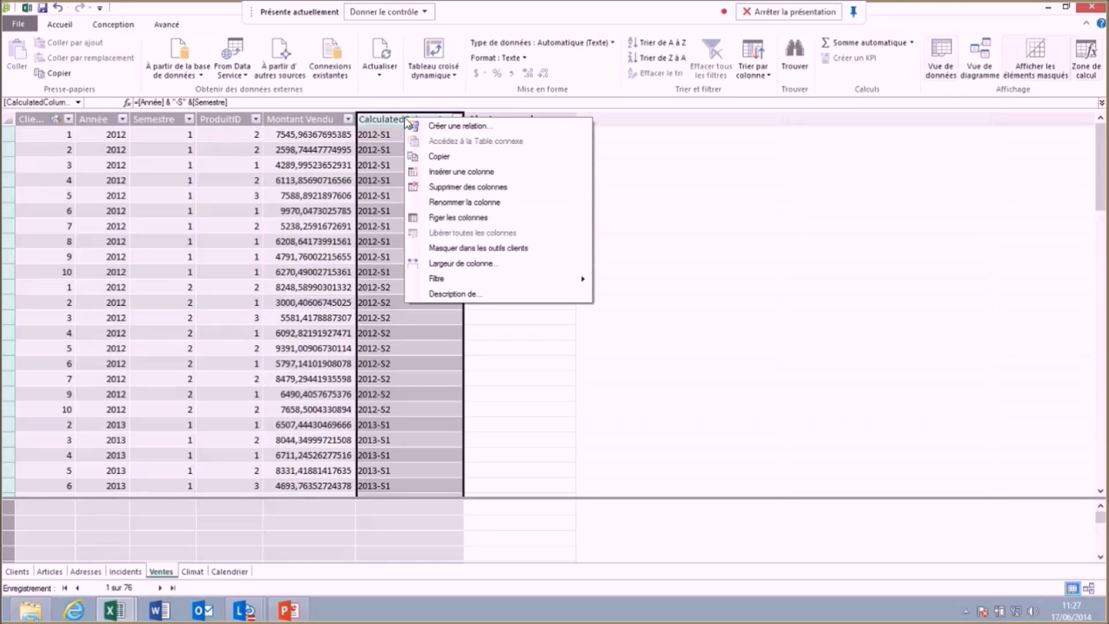
{"action": "left_click", "coordinate": [450, 207]}
{"action": "type", "text": "Année_Semestre"}
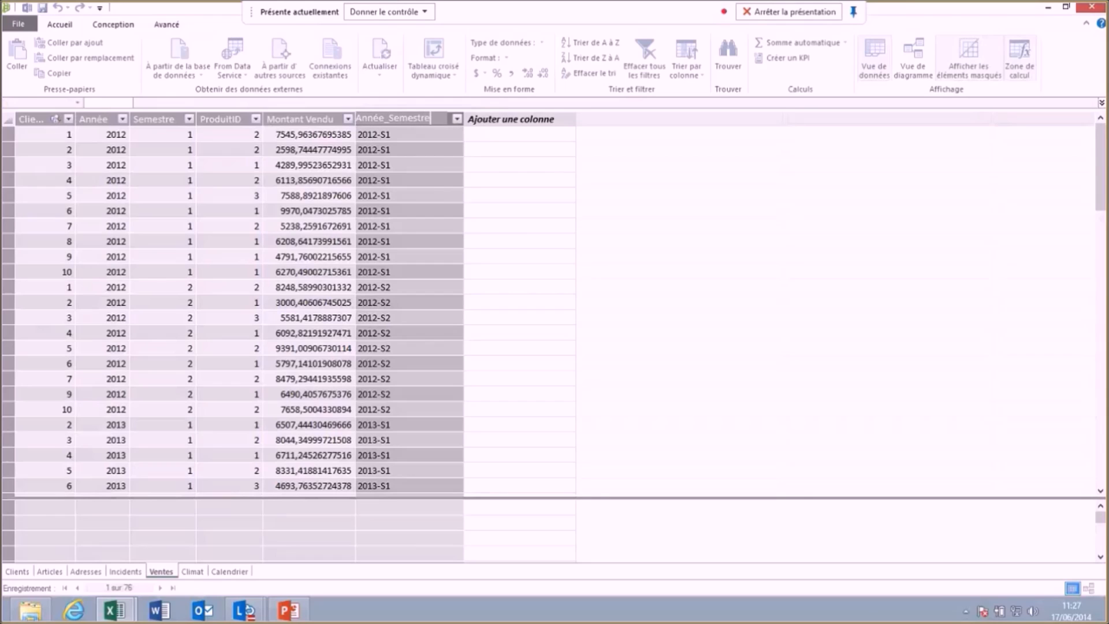
{"action": "key", "text": "Return"}
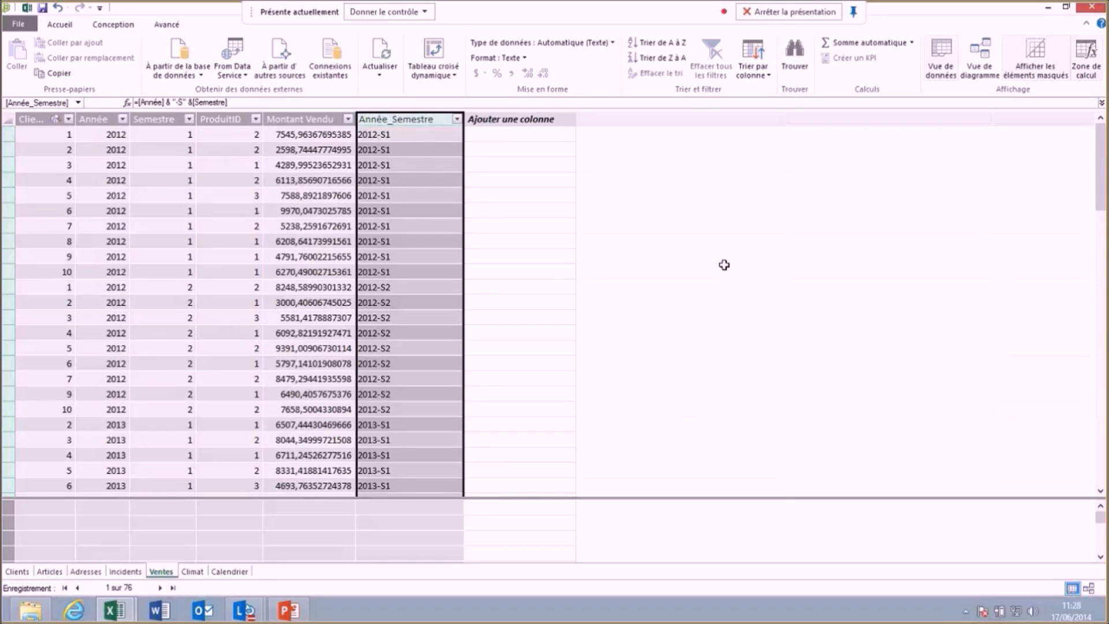
Create the measure CA:=sum([Montant Vendu]) in an enlarged Ventes calculation area, and return to the diagram of the data model
{"action": "left_click_drag", "start_coordinate": [564, 497], "coordinate": [567, 346]}
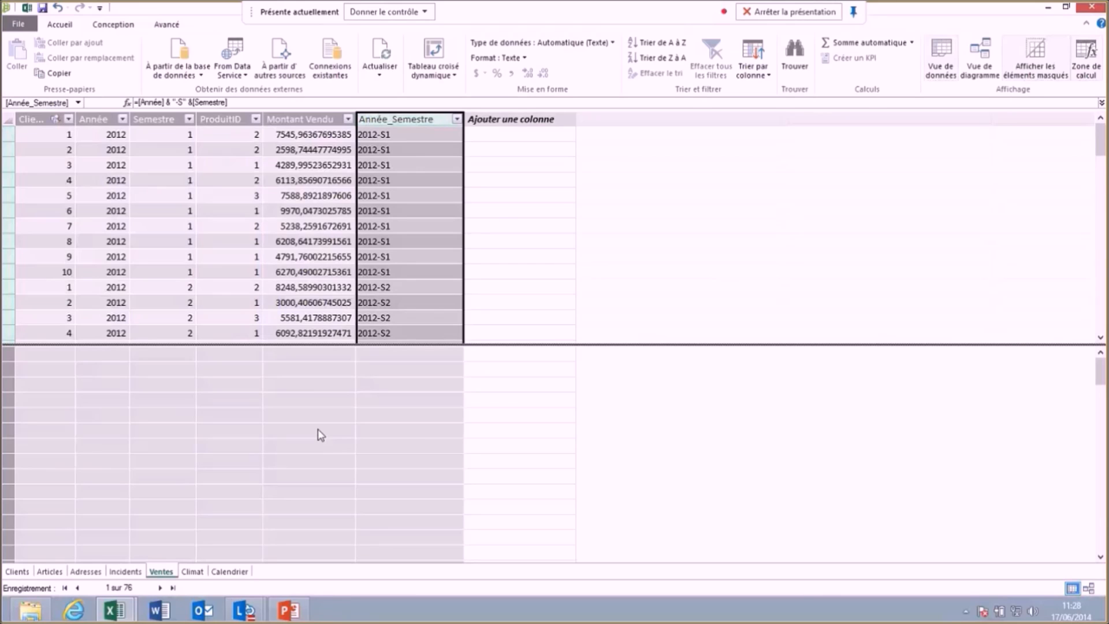
{"action": "left_click", "coordinate": [31, 404]}
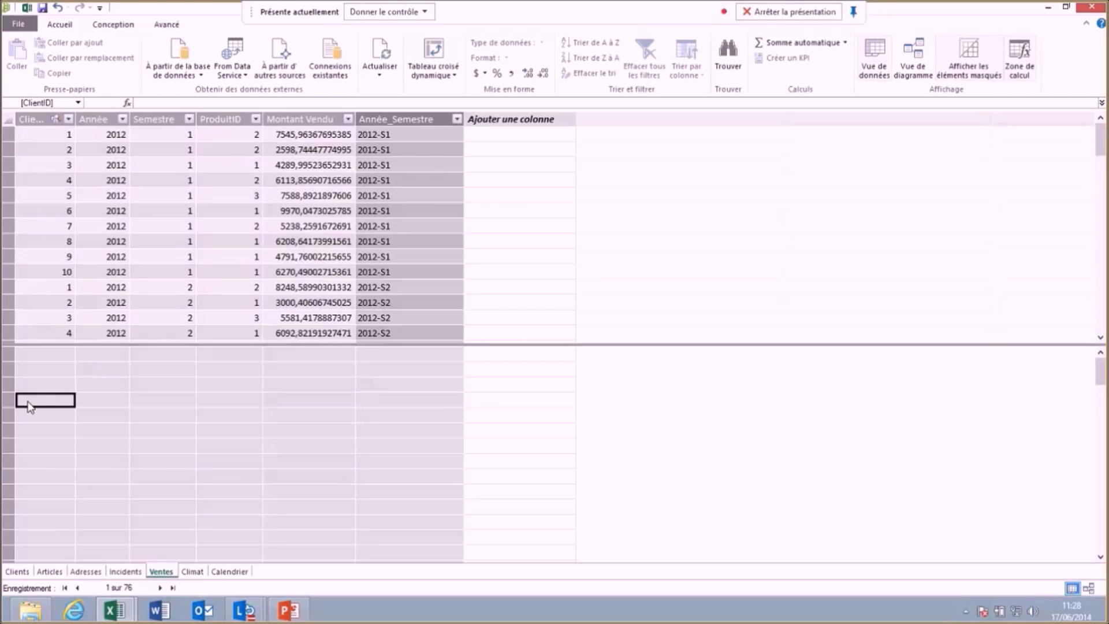
{"action": "type", "text": "CA"}
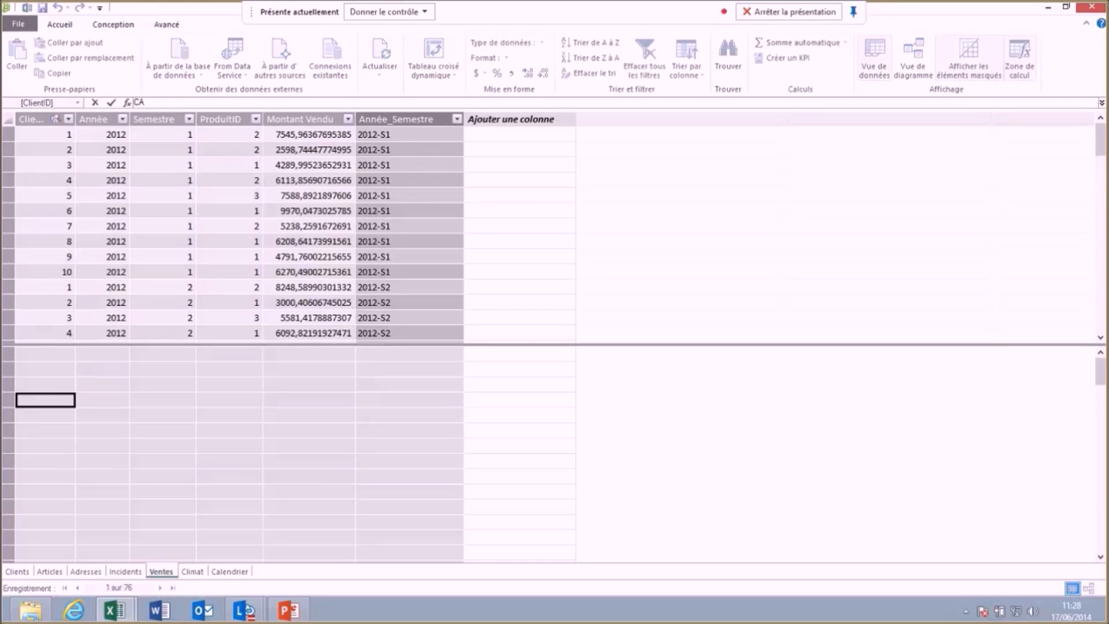
{"action": "type", "text": ":="}
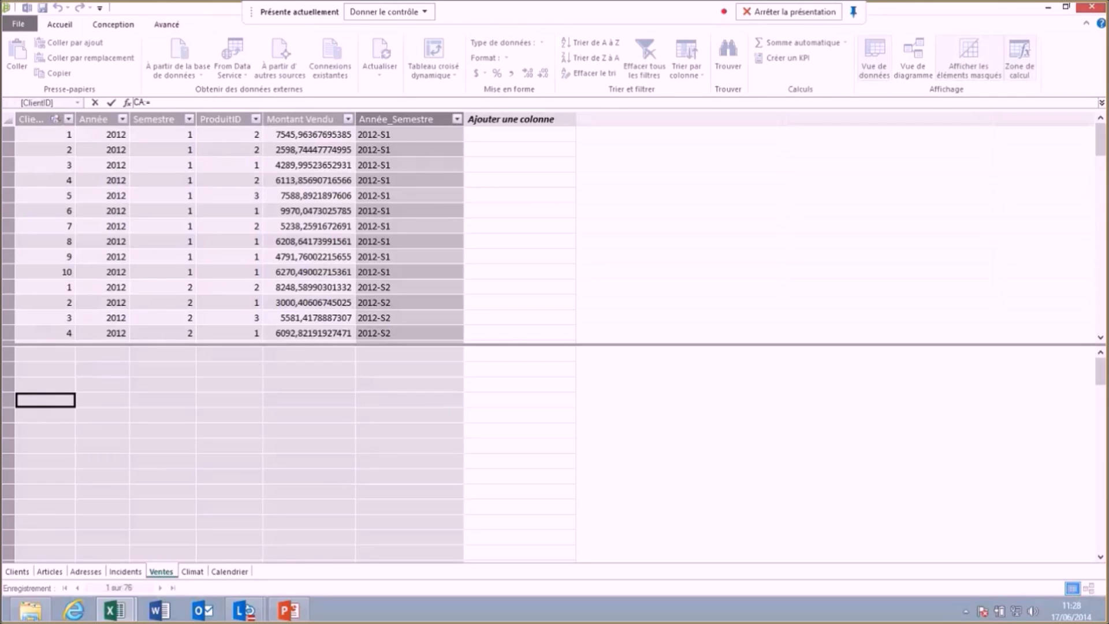
{"action": "type", "text": "sum"}
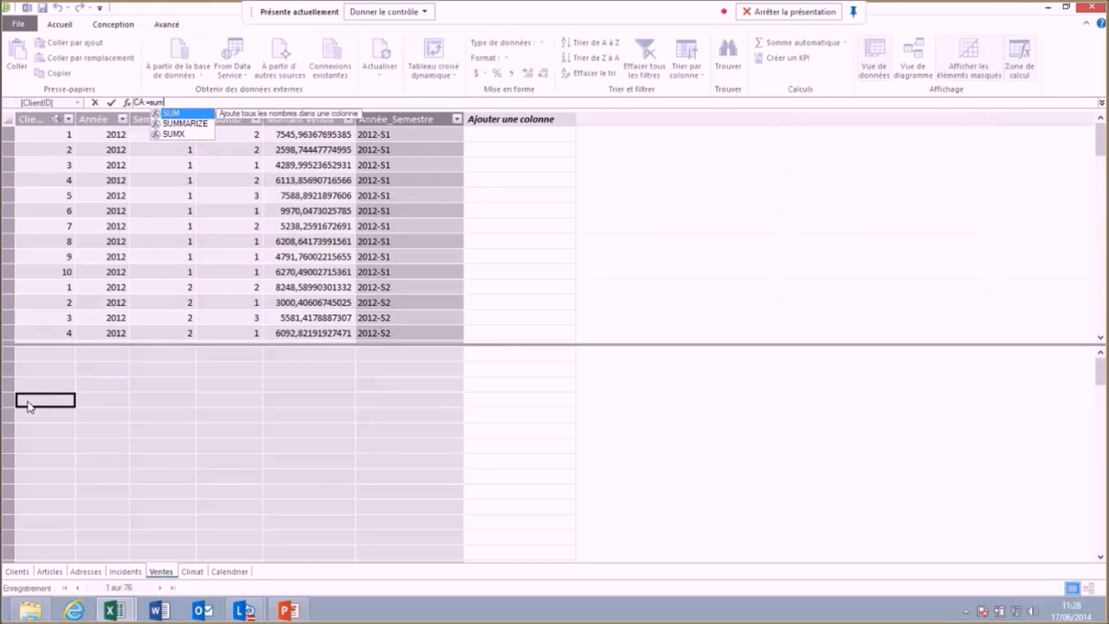
{"action": "type", "text": "("}
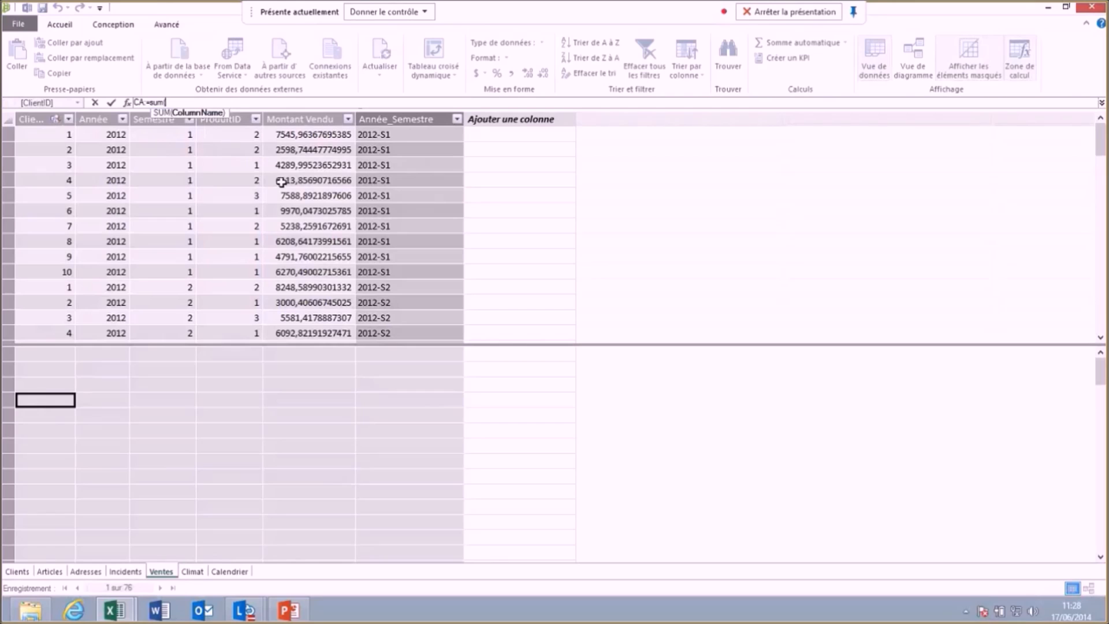
{"action": "left_click", "coordinate": [296, 117]}
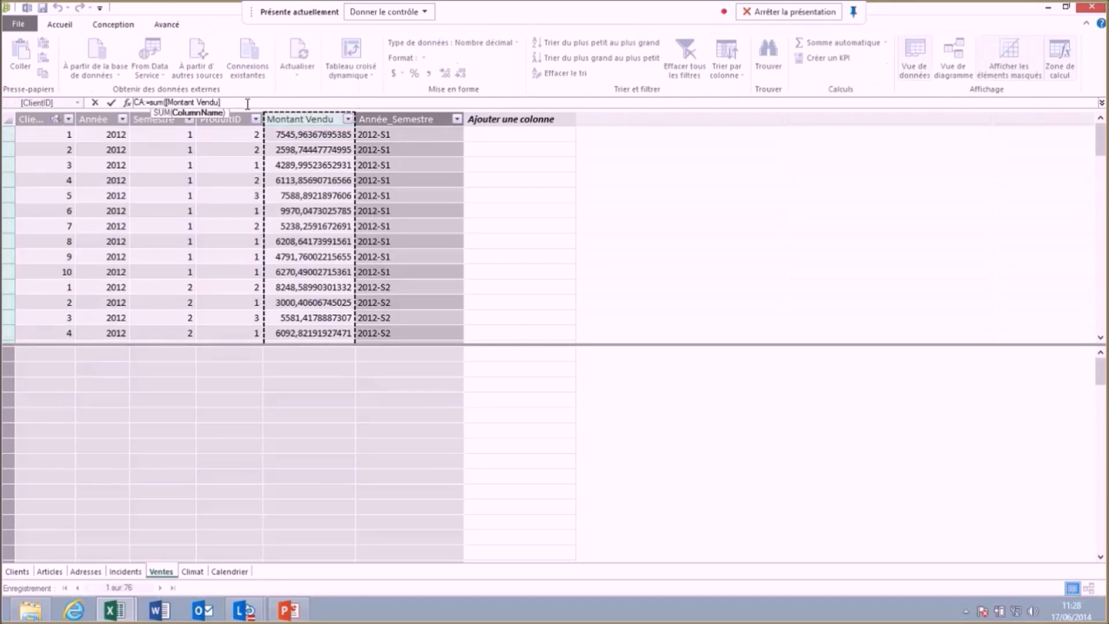
{"action": "type", "text": ")"}
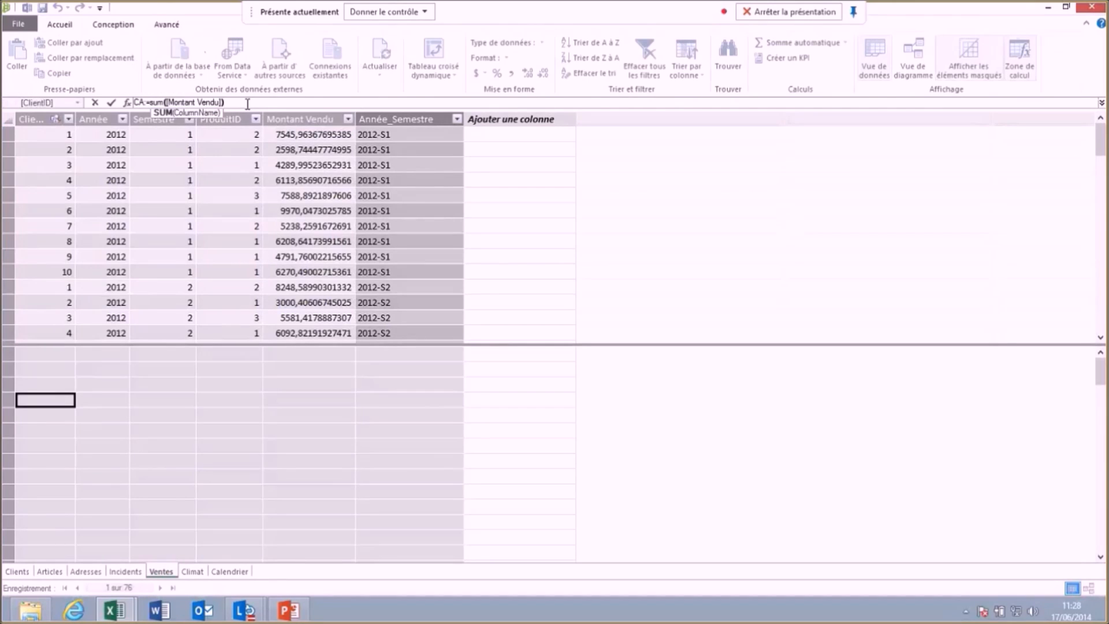
{"action": "key", "text": "Return"}
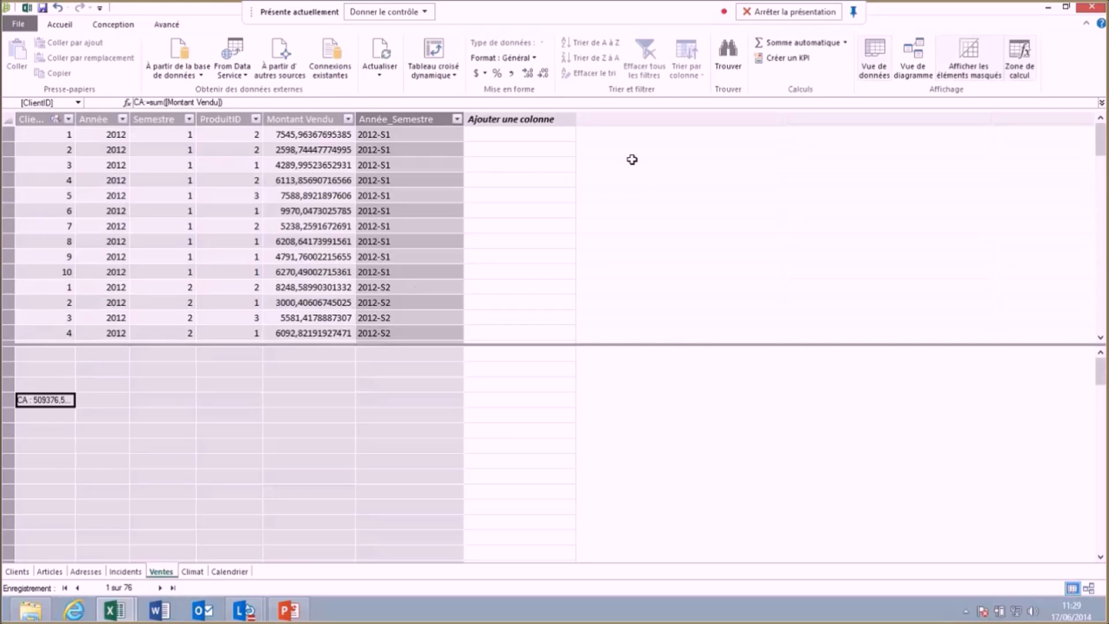
{"action": "left_click", "coordinate": [919, 51]}
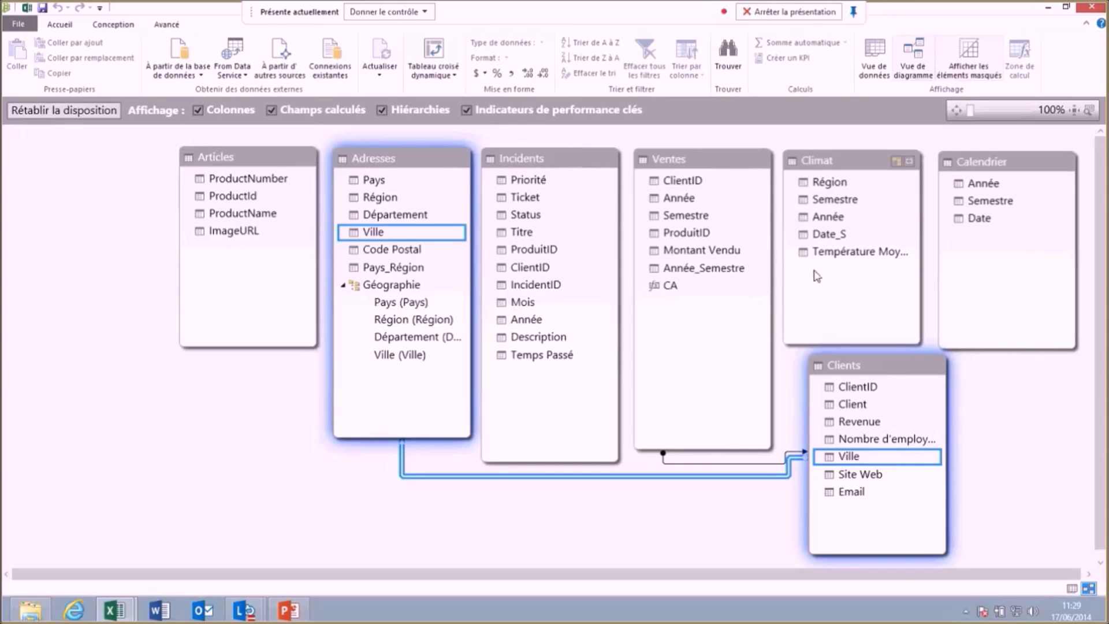
Close the PowerPivot window and the STEP1.xlsx workbook without saving the changes
{"action": "left_click", "coordinate": [1090, 7]}
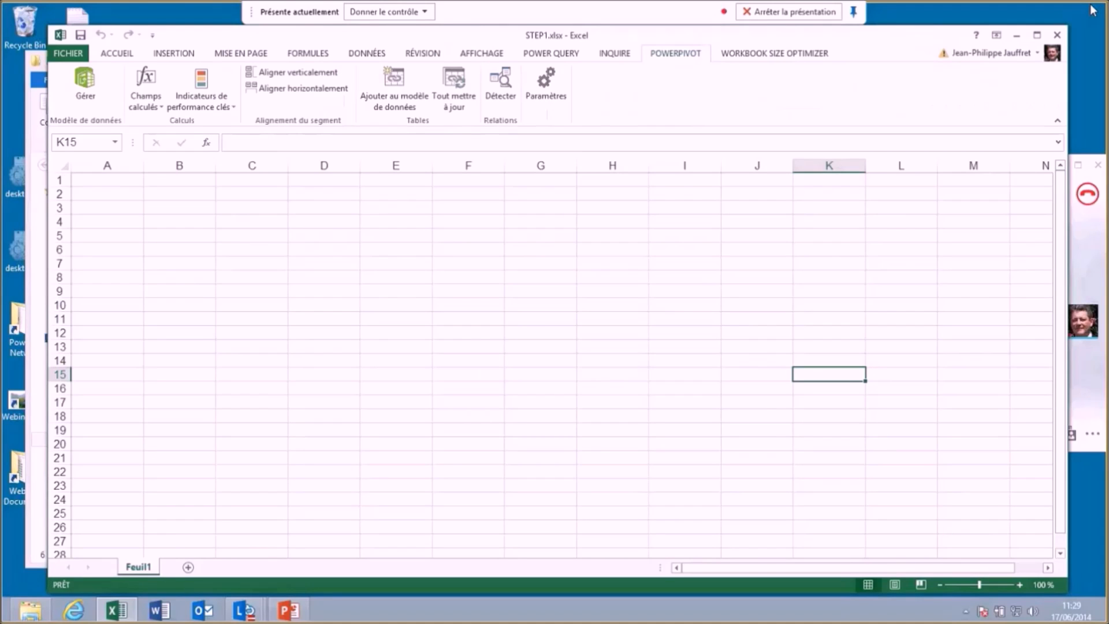
{"action": "left_click", "coordinate": [1058, 35]}
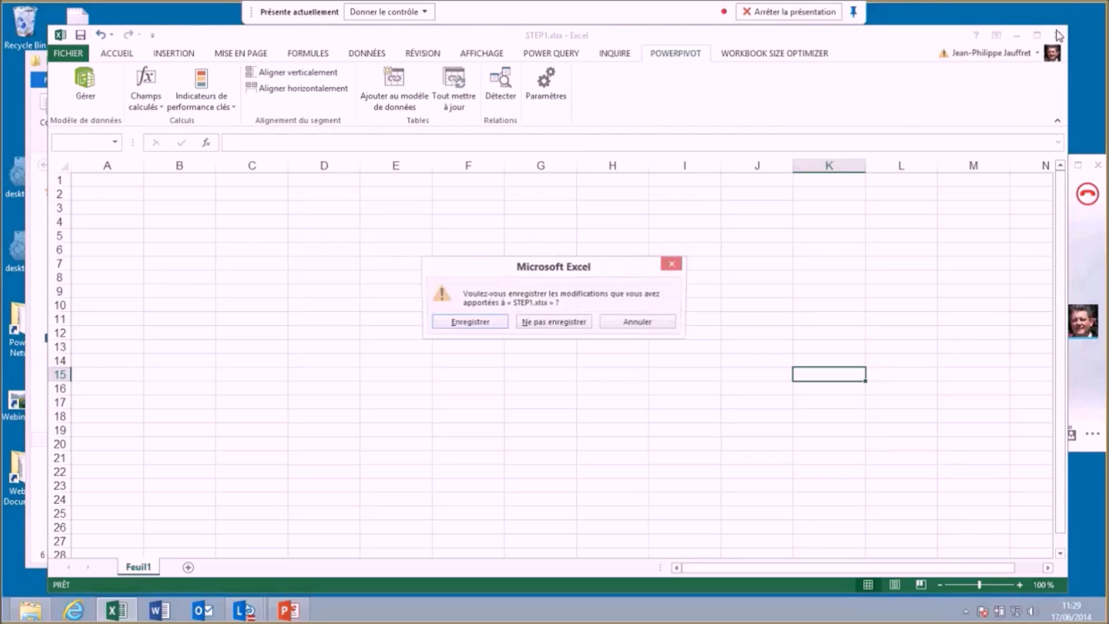
{"action": "left_click", "coordinate": [560, 322]}
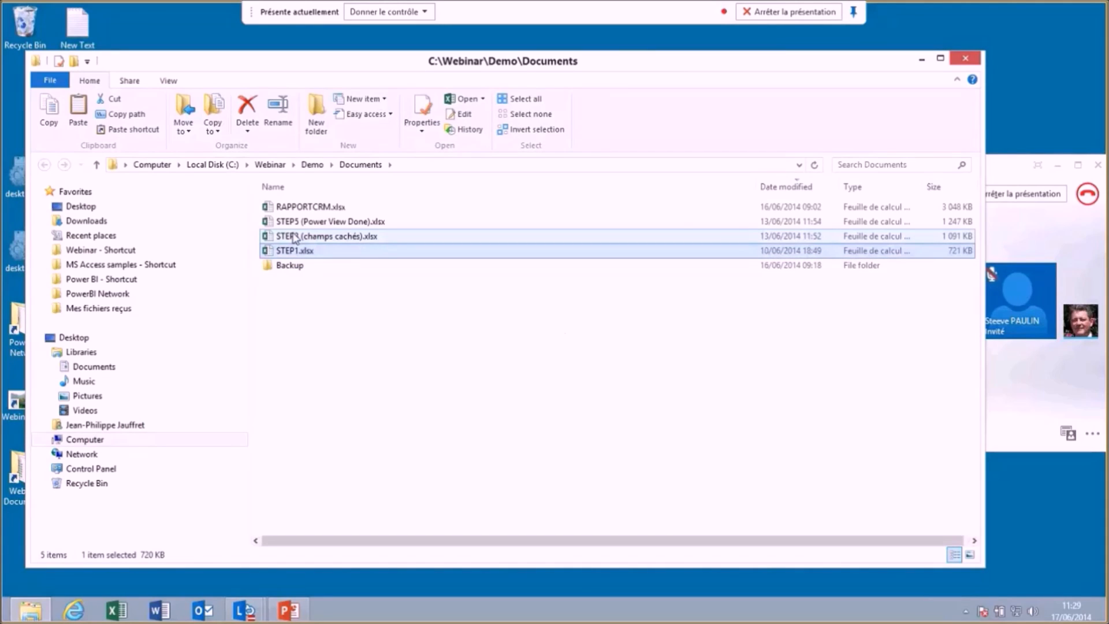
Open the workbook STEP3 (champs cachés).xlsx and display its PowerPivot data model as a diagram
{"action": "double_click", "coordinate": [296, 237]}
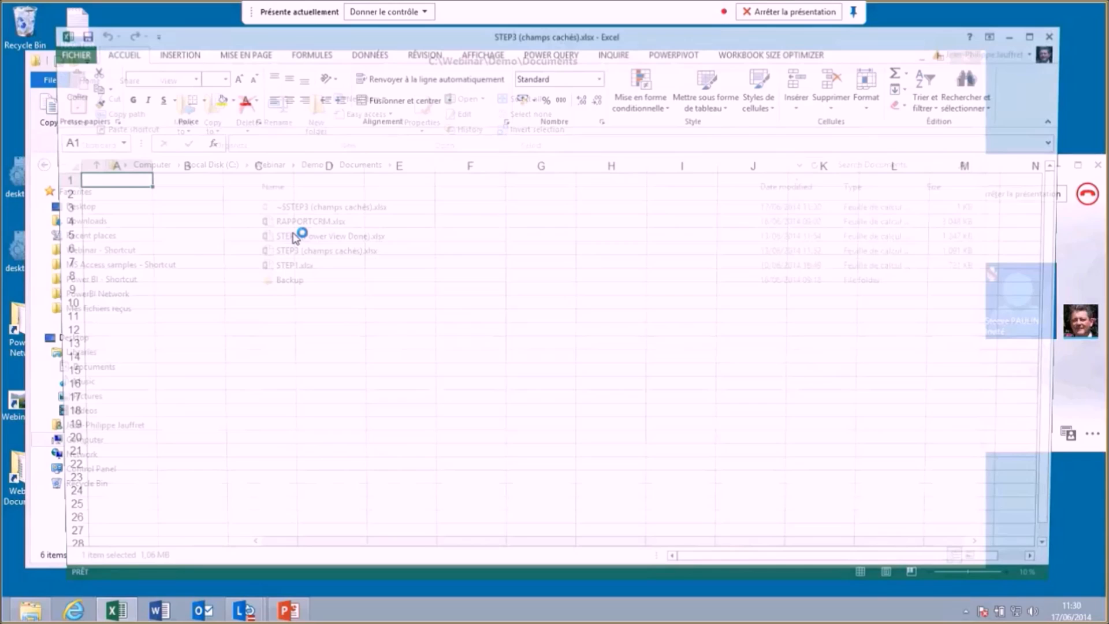
{"action": "left_click", "coordinate": [673, 54]}
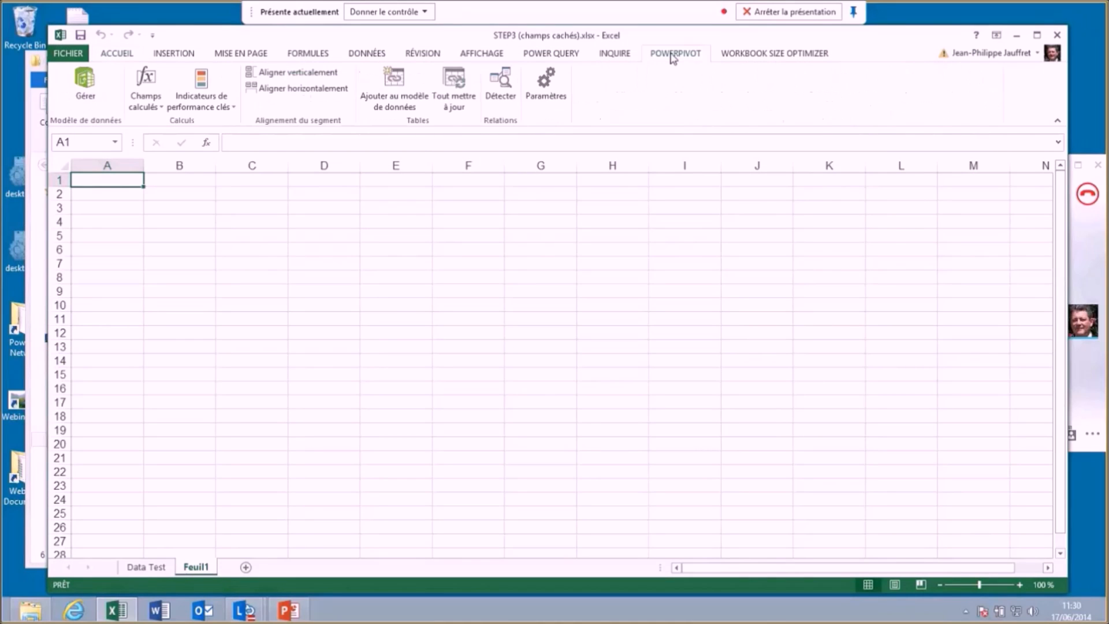
{"action": "left_click", "coordinate": [81, 81]}
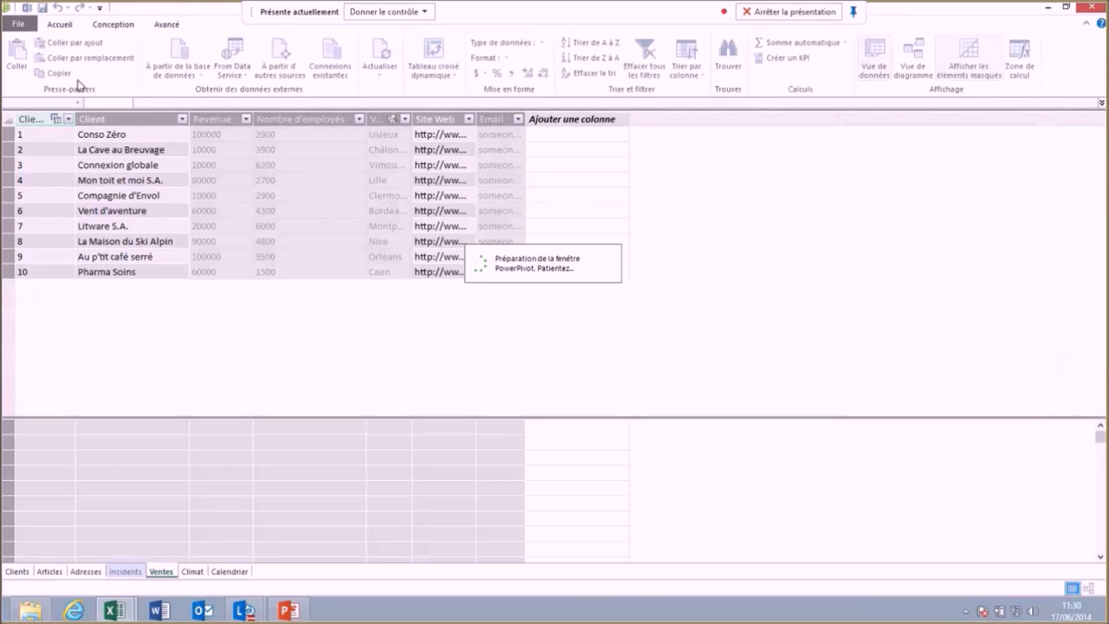
{"action": "left_click", "coordinate": [959, 51]}
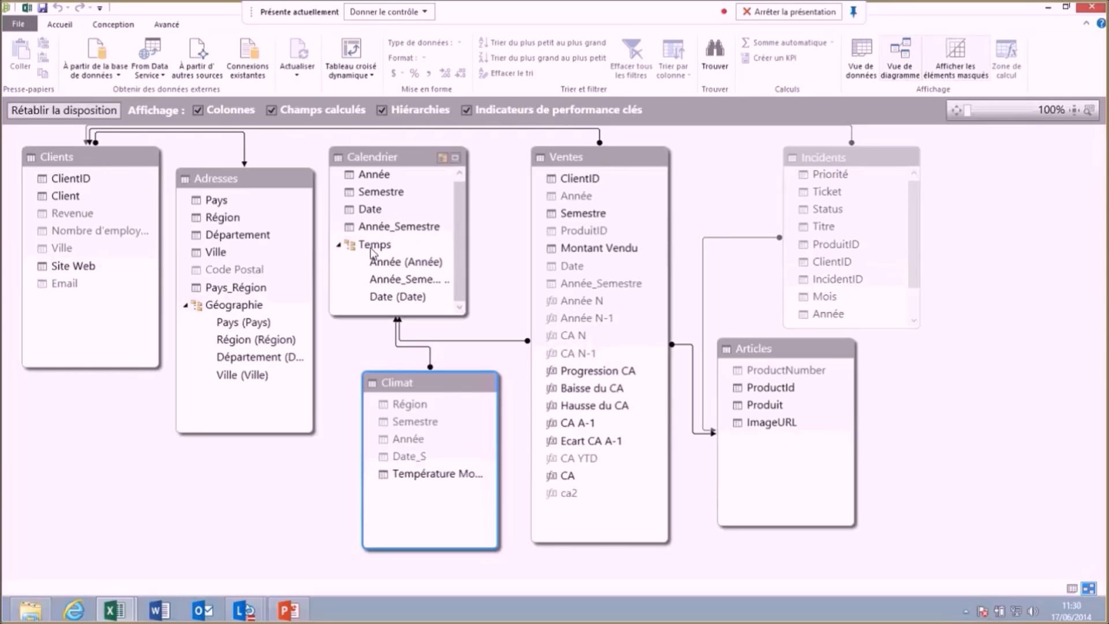
Hide the Site Web column of the Clients table from client tools
{"action": "left_click", "coordinate": [71, 269]}
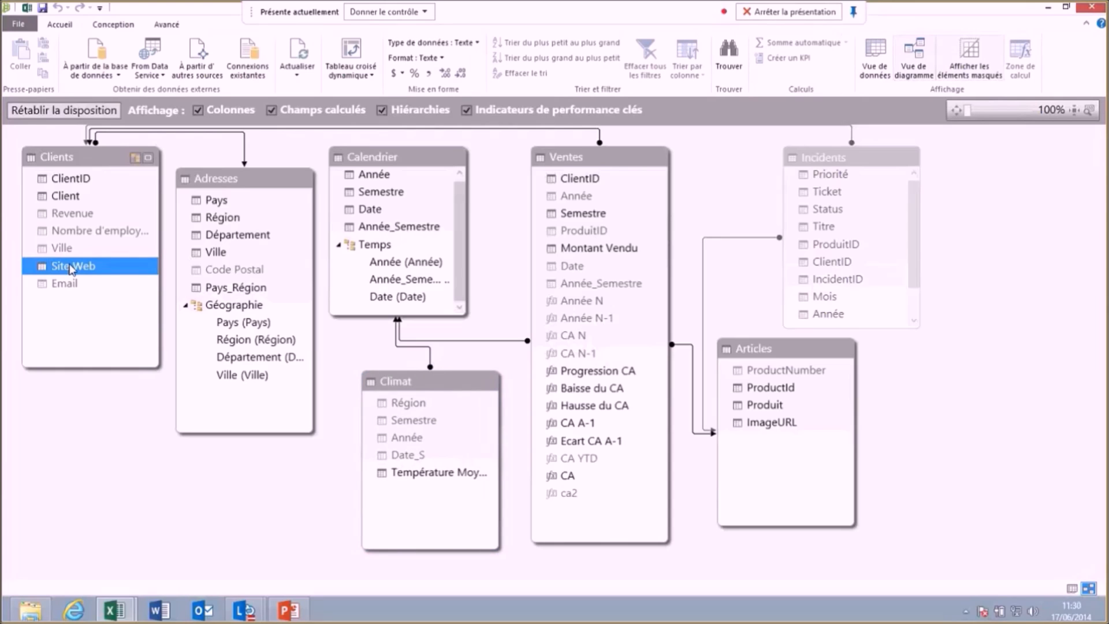
{"action": "right_click", "coordinate": [70, 267]}
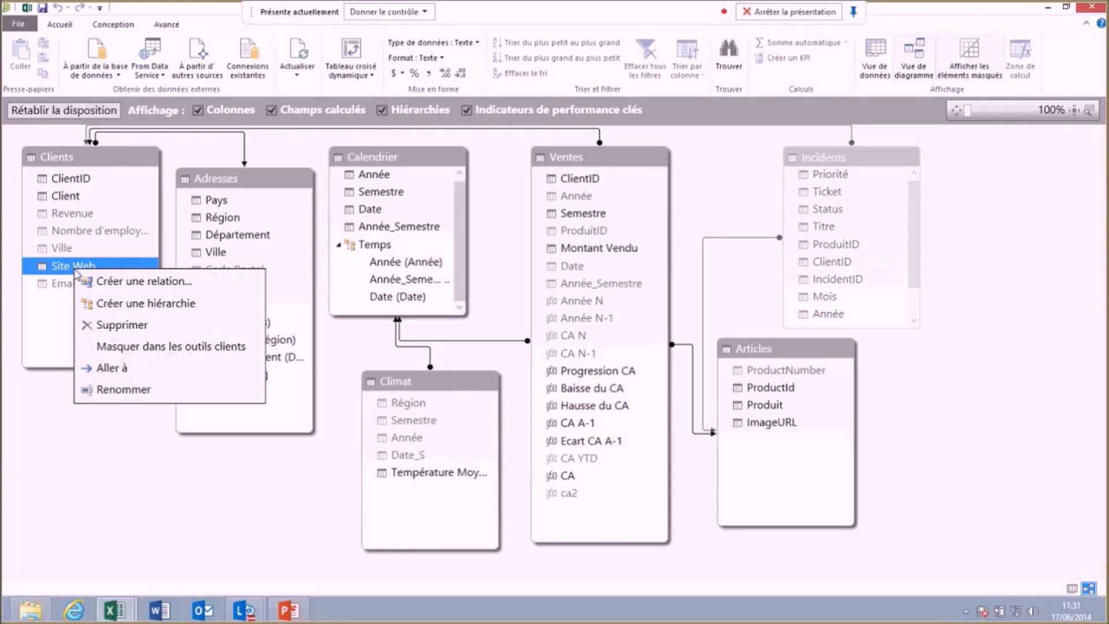
{"action": "left_click", "coordinate": [147, 345]}
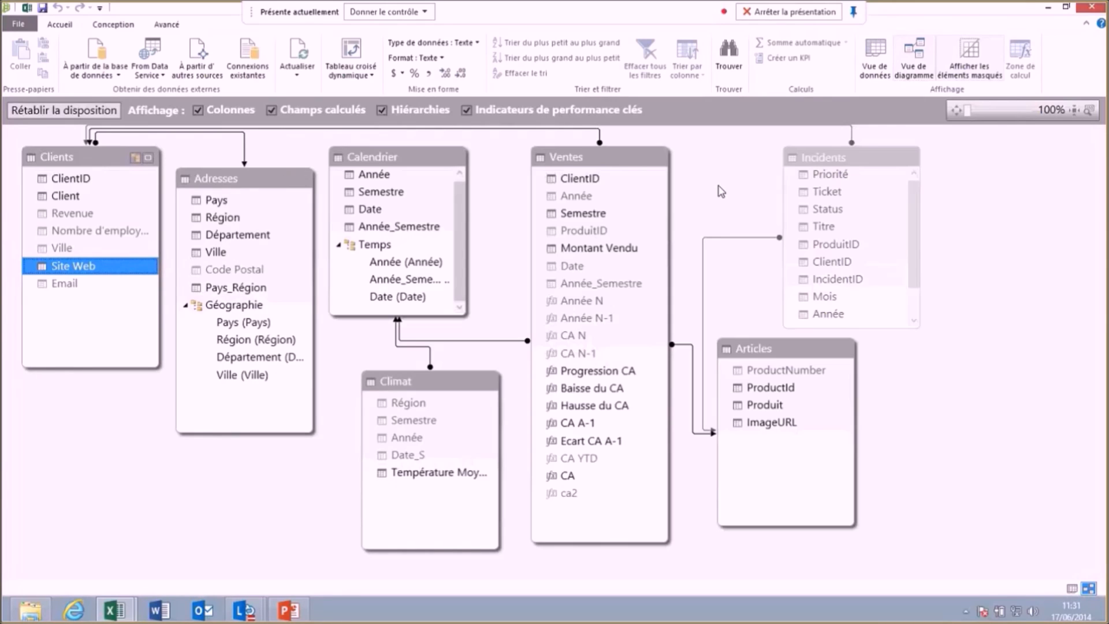
Examine the enlarged formula of the CA A-1 measure in the Ventes table's calculation area
{"action": "left_click", "coordinate": [878, 52]}
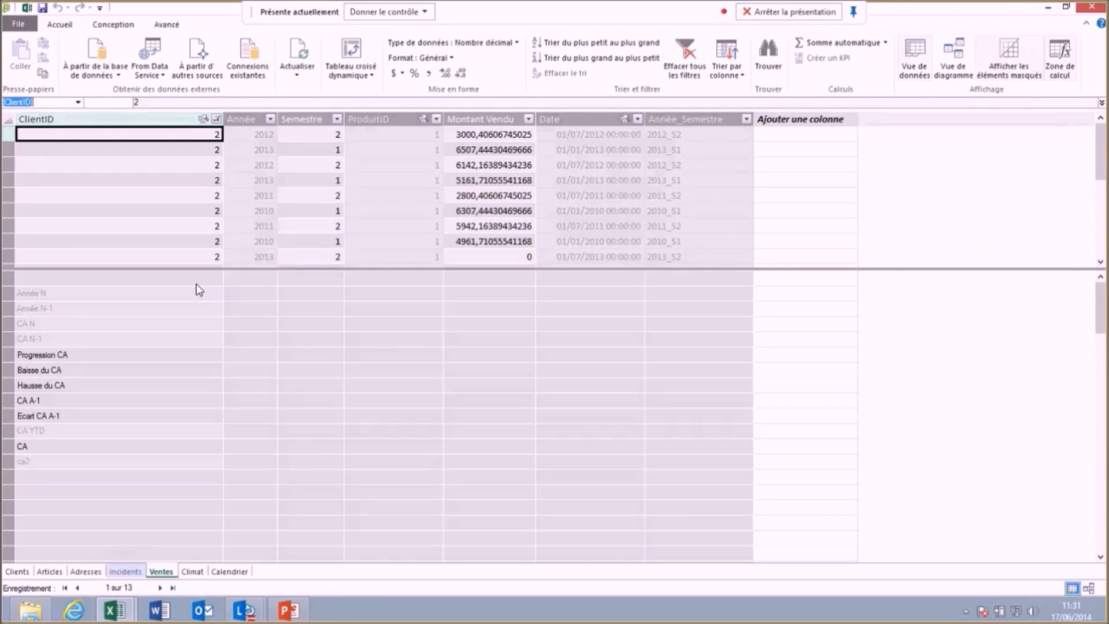
{"action": "left_click", "coordinate": [44, 401]}
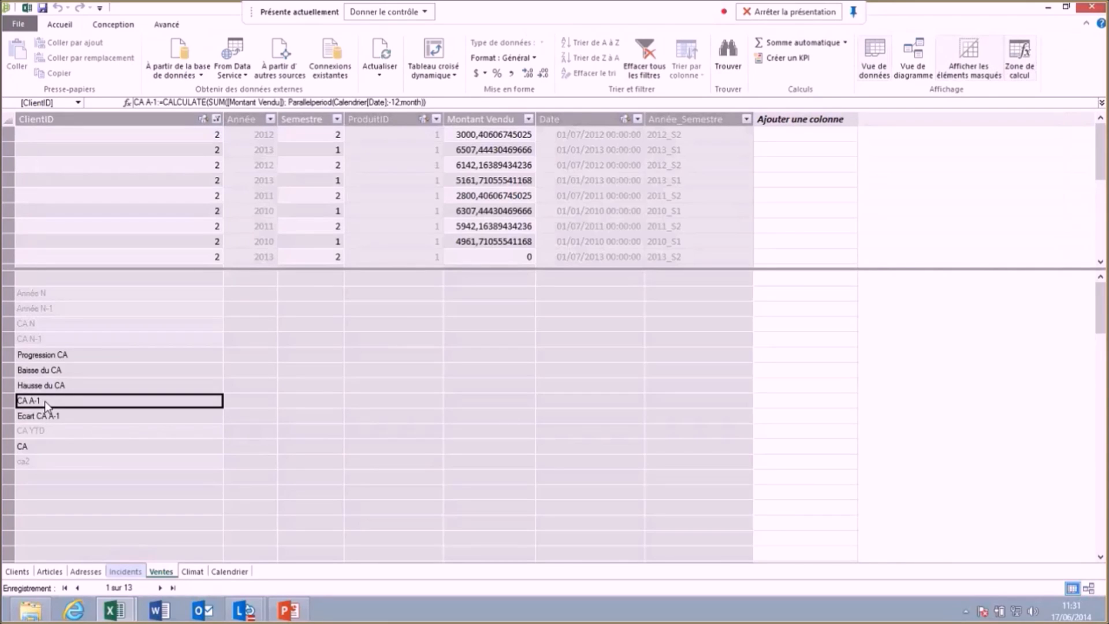
{"action": "mouse_move", "coordinate": [449, 108]}
{"action": "left_mouse_down"}
{"action": "mouse_move", "coordinate": [451, 134]}
{"action": "mouse_move", "coordinate": [440, 102]}
{"action": "left_mouse_up"}
{"action": "left_click", "coordinate": [440, 102]}
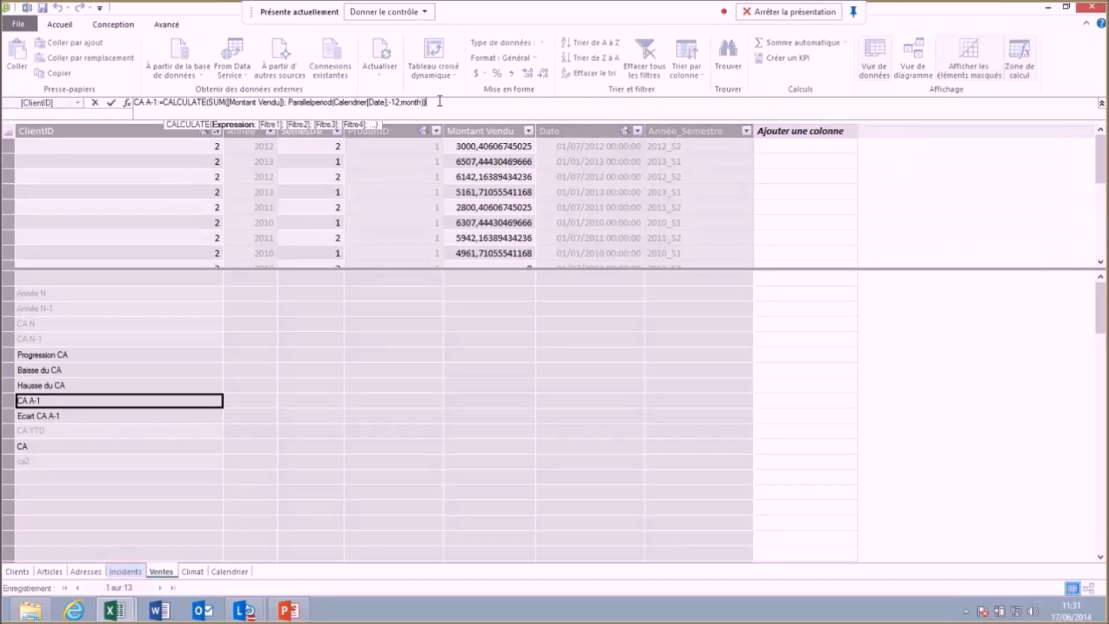
{"action": "scroll", "coordinate": [439, 102], "scroll_direction": "up", "scroll_amount": 2}
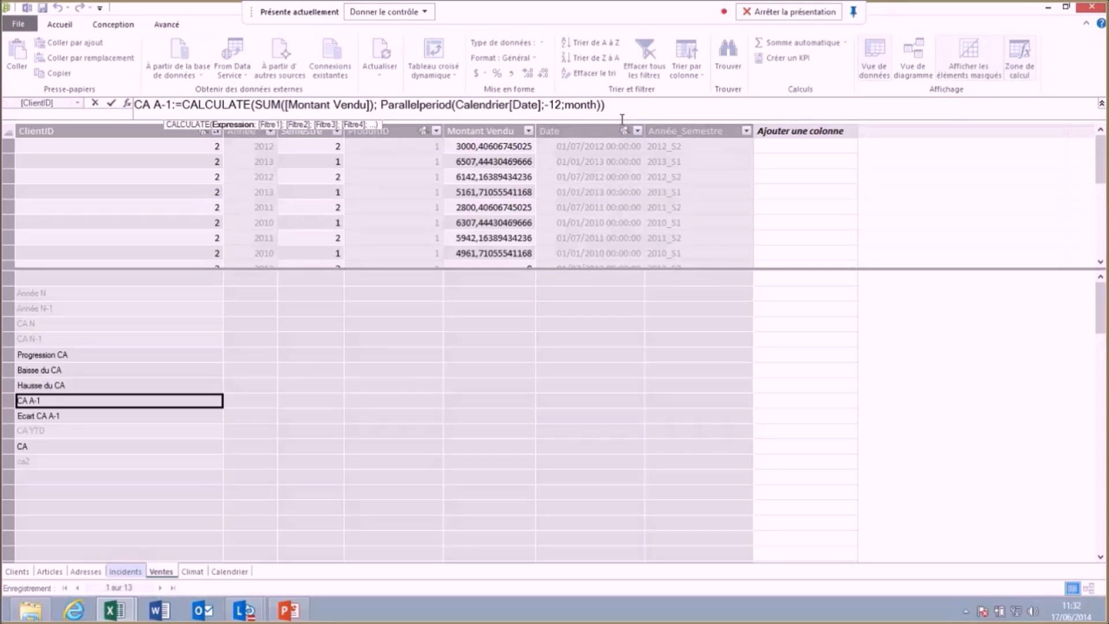
{"action": "key", "text": "Return"}
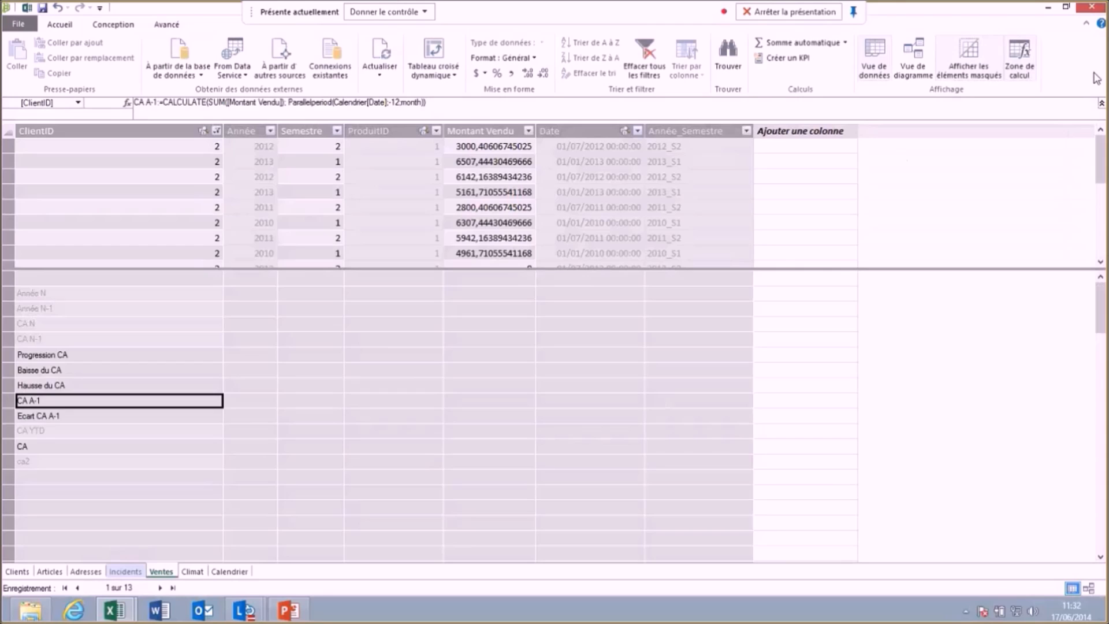
Close the PowerPivot window and insert a new Power View report in the workbook
{"action": "left_click", "coordinate": [1091, 7]}
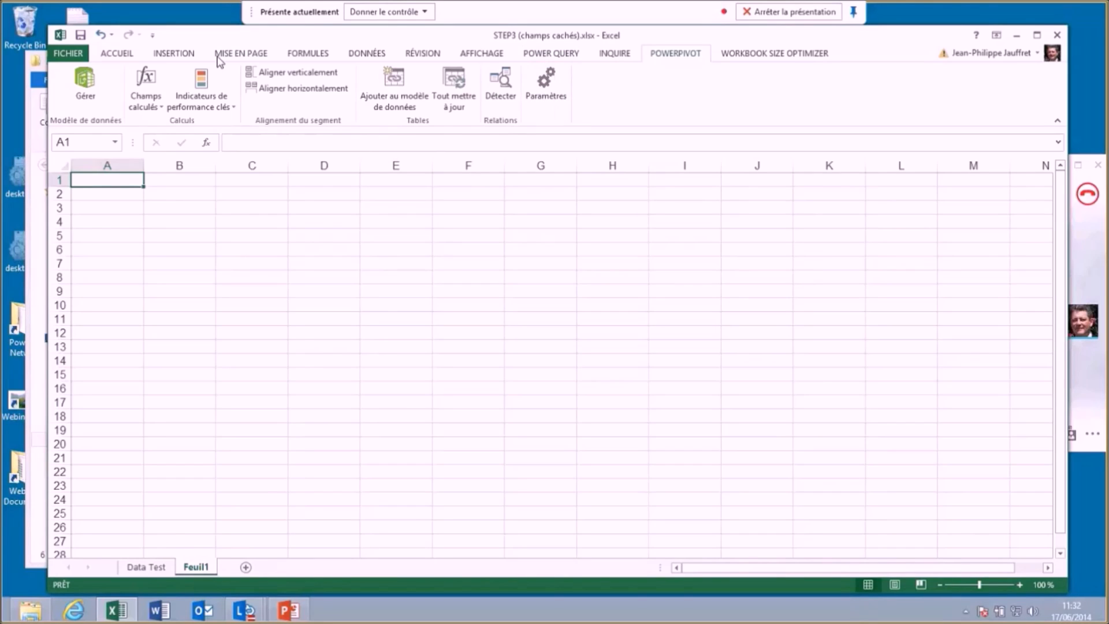
{"action": "left_click", "coordinate": [175, 53]}
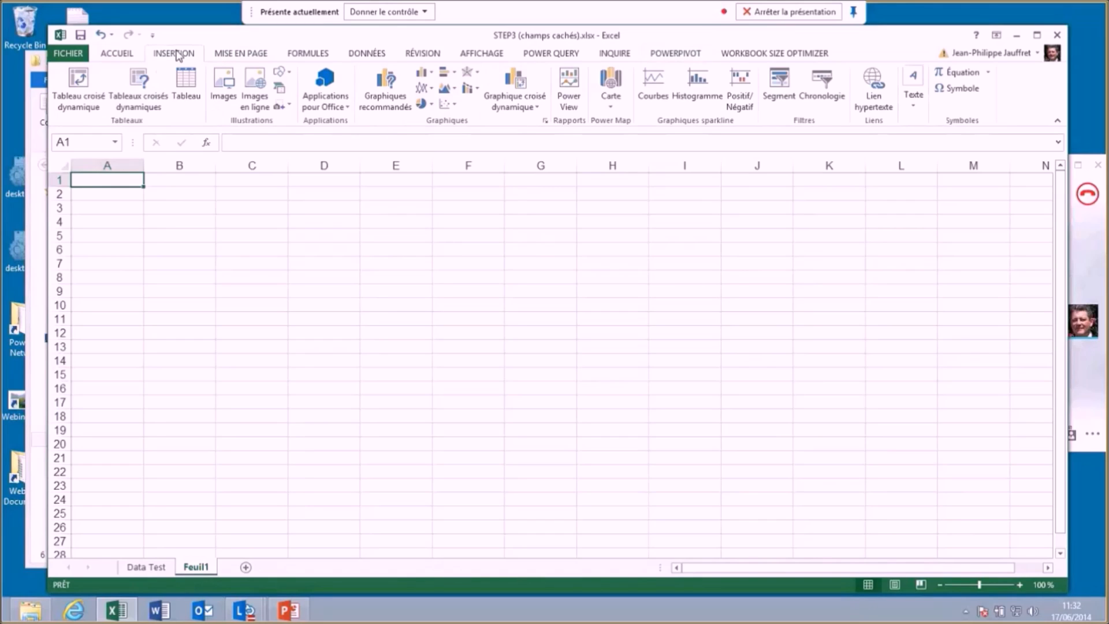
{"action": "left_click", "coordinate": [567, 84]}
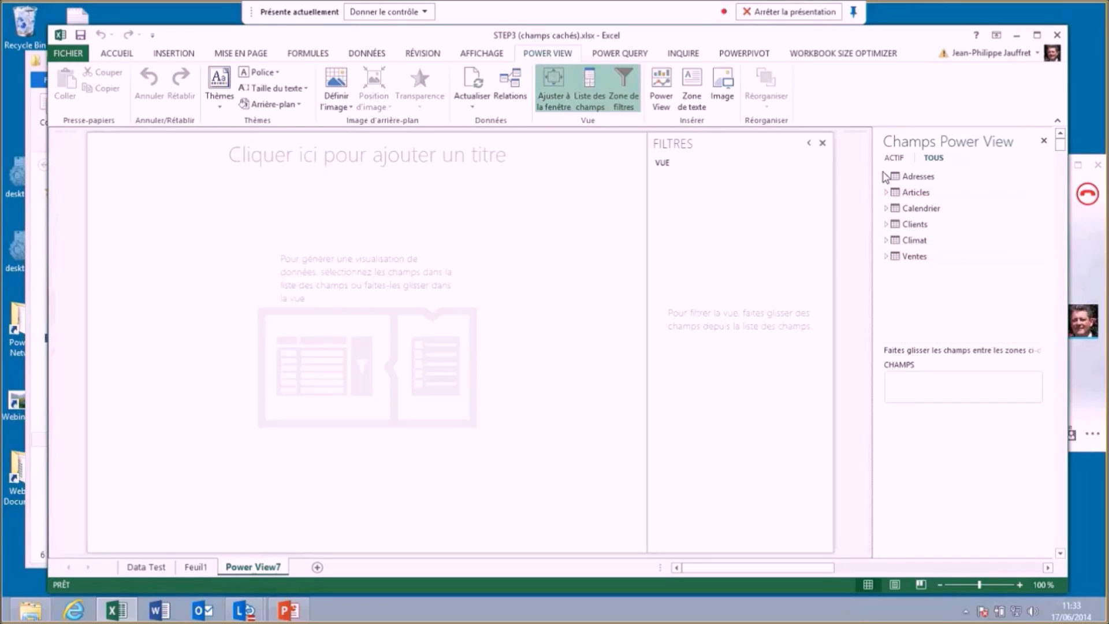
Build a Power View table with Année from the Calendrier table and the CA measure from the Ventes table
{"action": "left_click", "coordinate": [887, 208]}
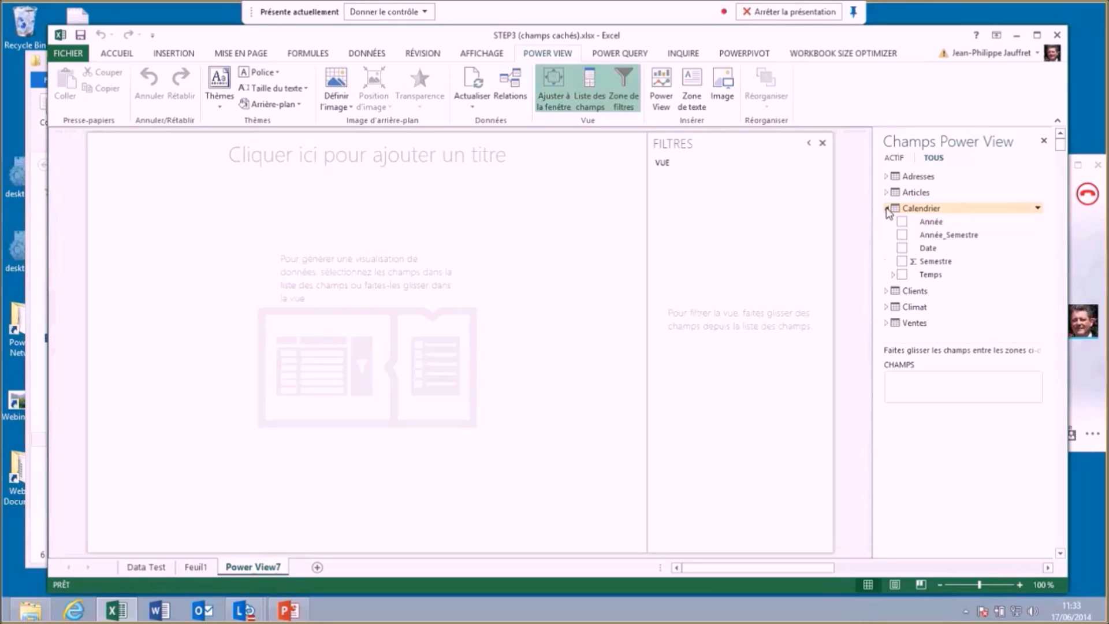
{"action": "left_click", "coordinate": [903, 222]}
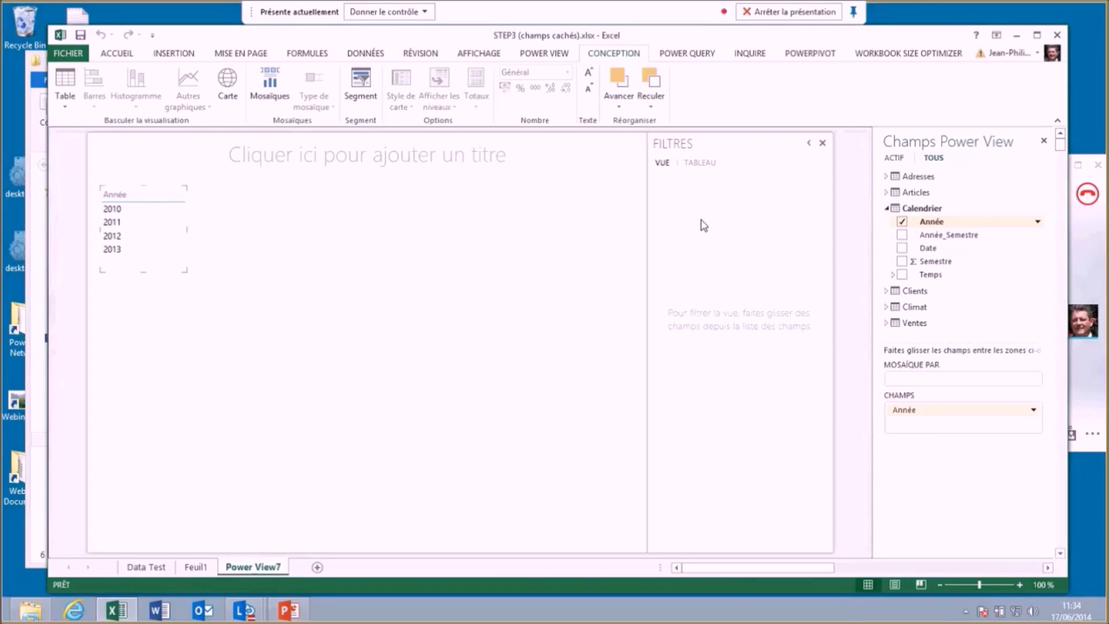
{"action": "left_click", "coordinate": [887, 208]}
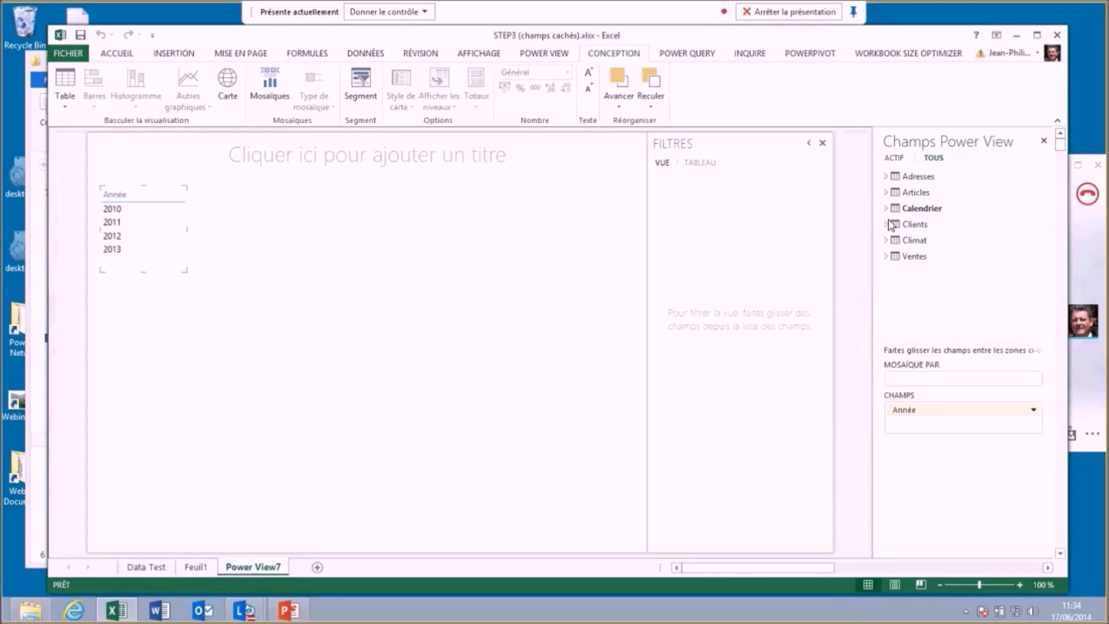
{"action": "left_click", "coordinate": [887, 257]}
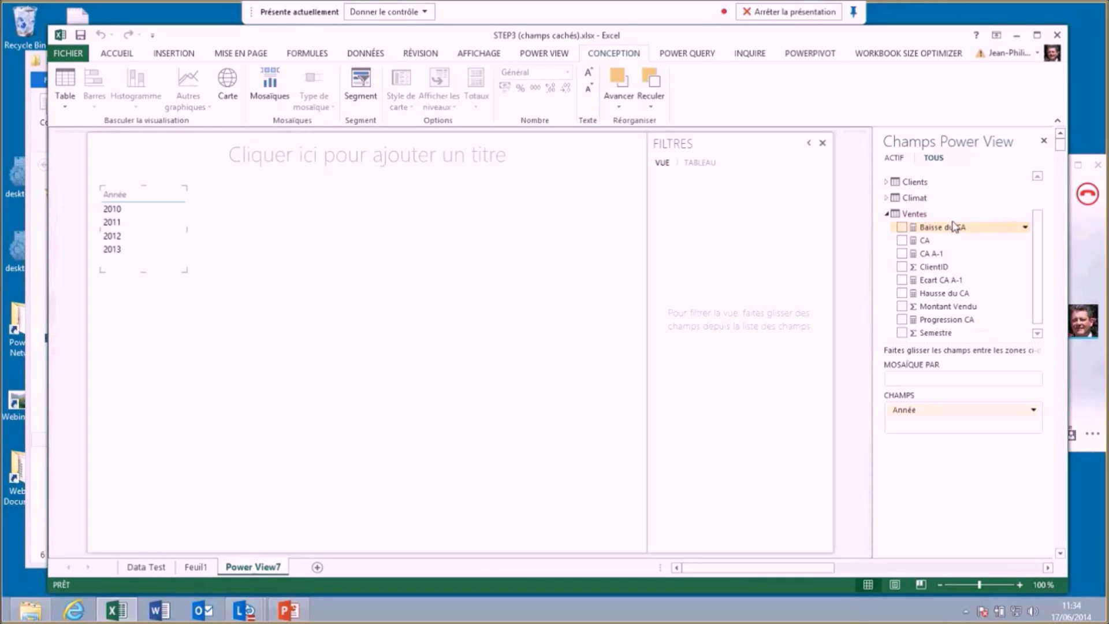
{"action": "left_click_drag", "start_coordinate": [1039, 244], "coordinate": [1037, 256]}
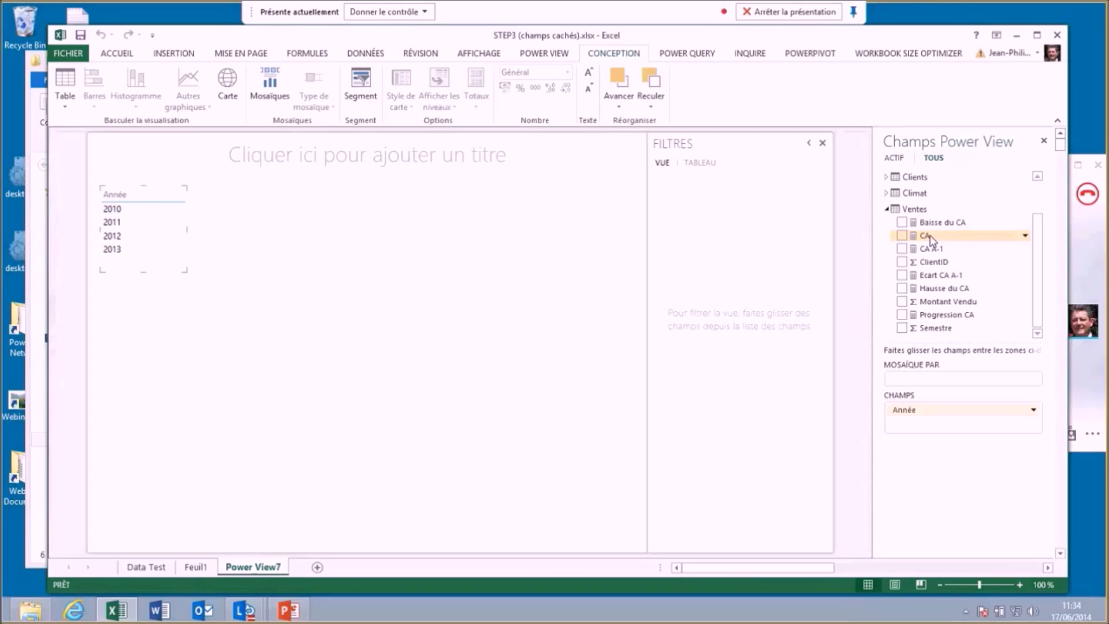
{"action": "left_click", "coordinate": [902, 235]}
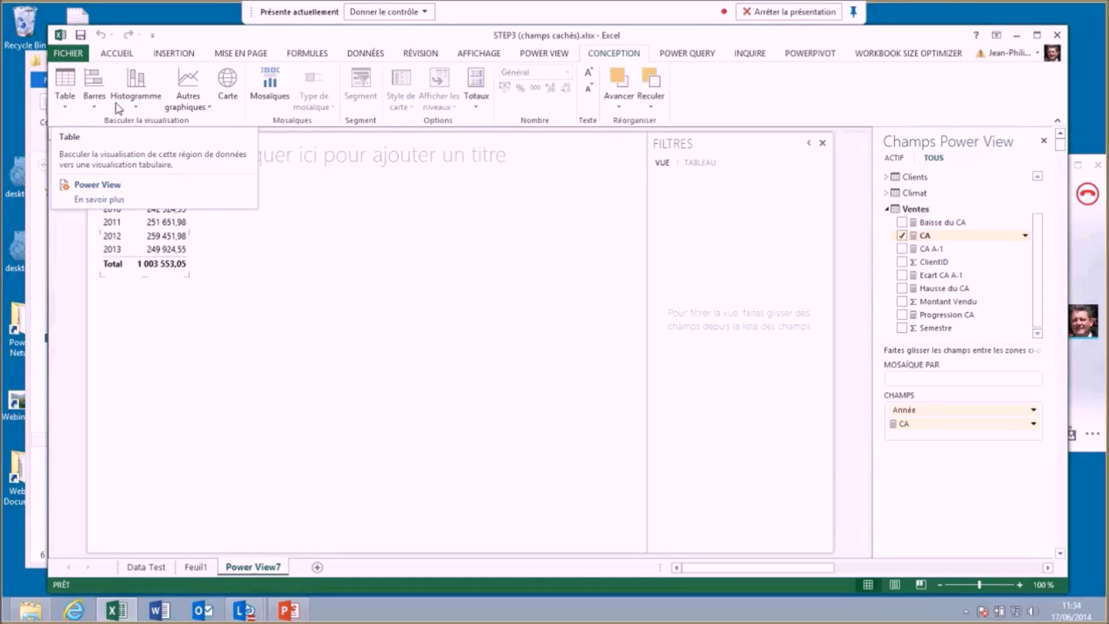
Convert the Année and CA table to the Carte (card) visualization and enlarge it so all four years fit
{"action": "left_click", "coordinate": [65, 106]}
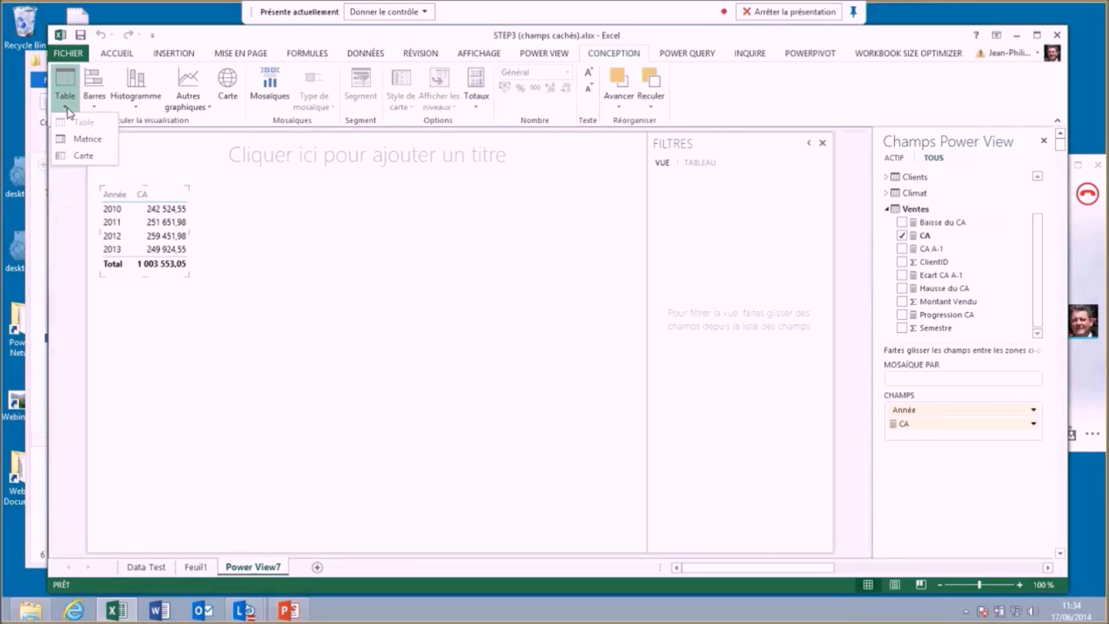
{"action": "left_click", "coordinate": [79, 155]}
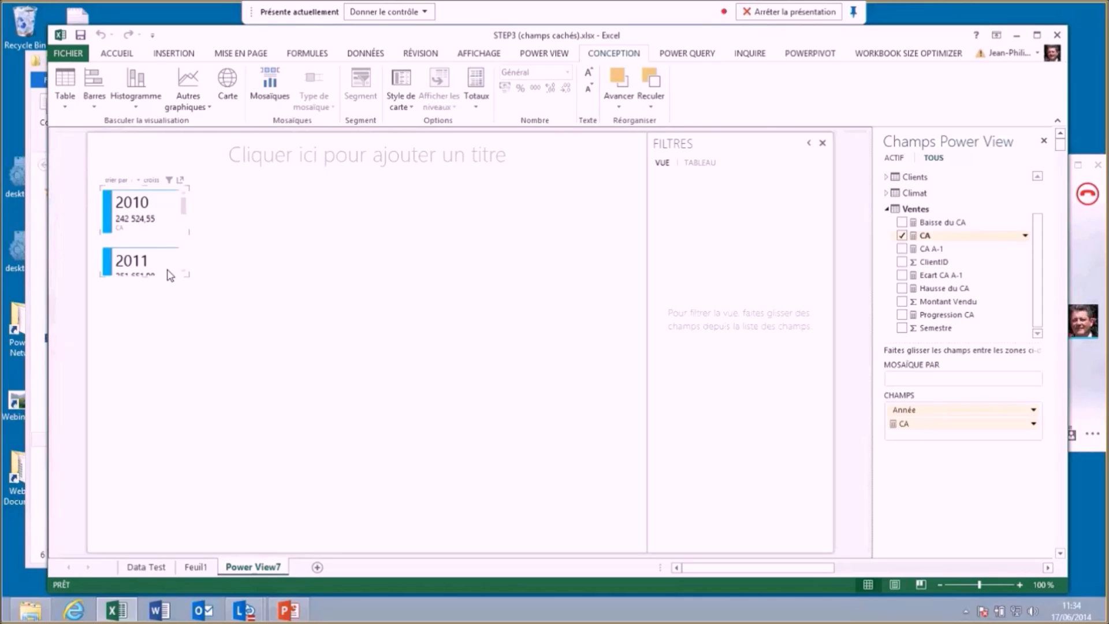
{"action": "mouse_move", "coordinate": [190, 279]}
{"action": "left_mouse_down"}
{"action": "mouse_move", "coordinate": [215, 315]}
{"action": "mouse_move", "coordinate": [254, 481]}
{"action": "left_mouse_up"}
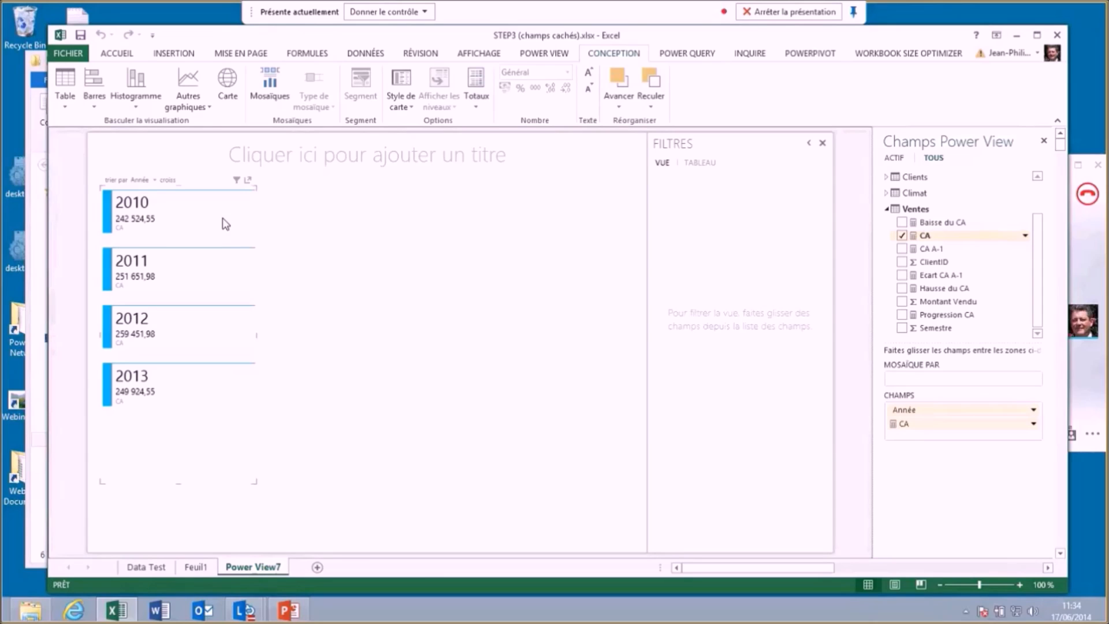
Compare the available chart types and convert the CA by Année cards to a clustered column chart (Histogramme groupé)
{"action": "left_click", "coordinate": [96, 108]}
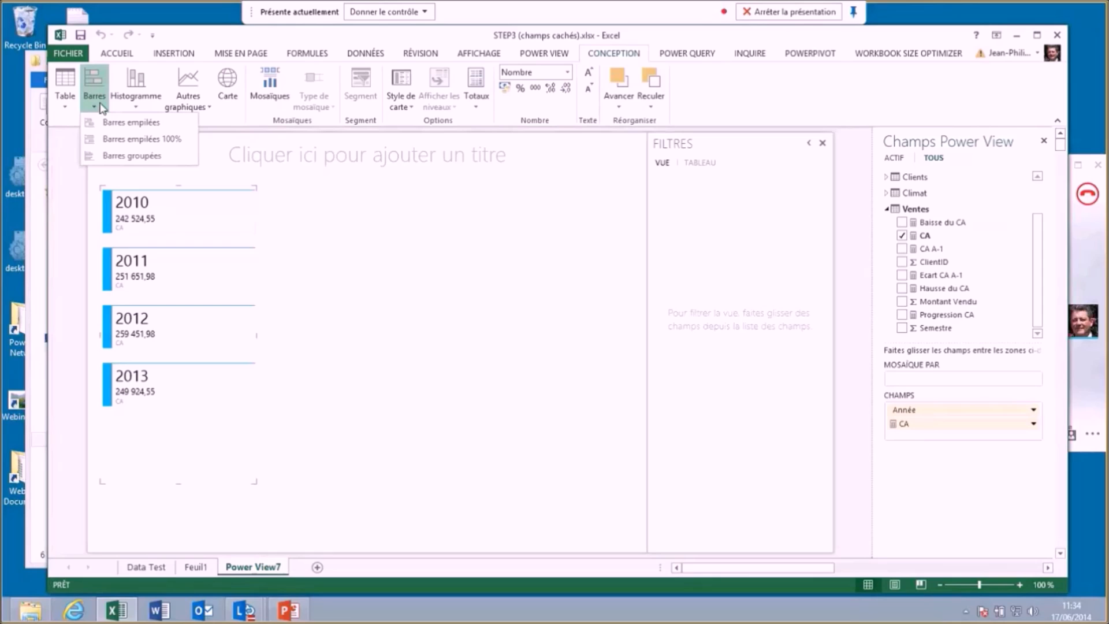
{"action": "left_click", "coordinate": [136, 107]}
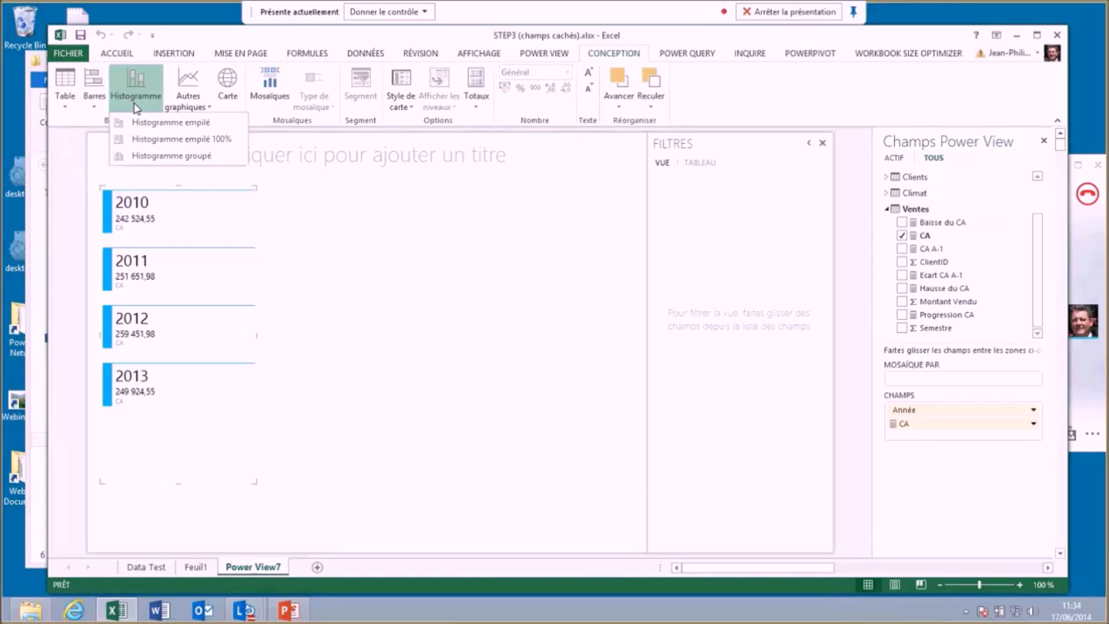
{"action": "left_click", "coordinate": [209, 107]}
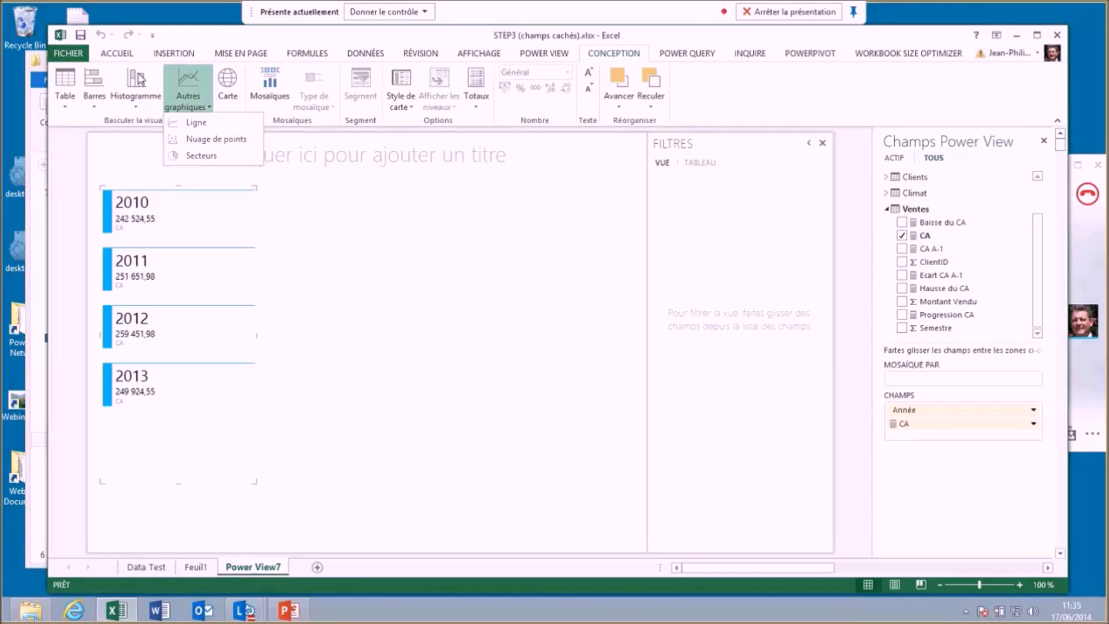
{"action": "left_click", "coordinate": [138, 110]}
{"action": "left_click", "coordinate": [137, 110]}
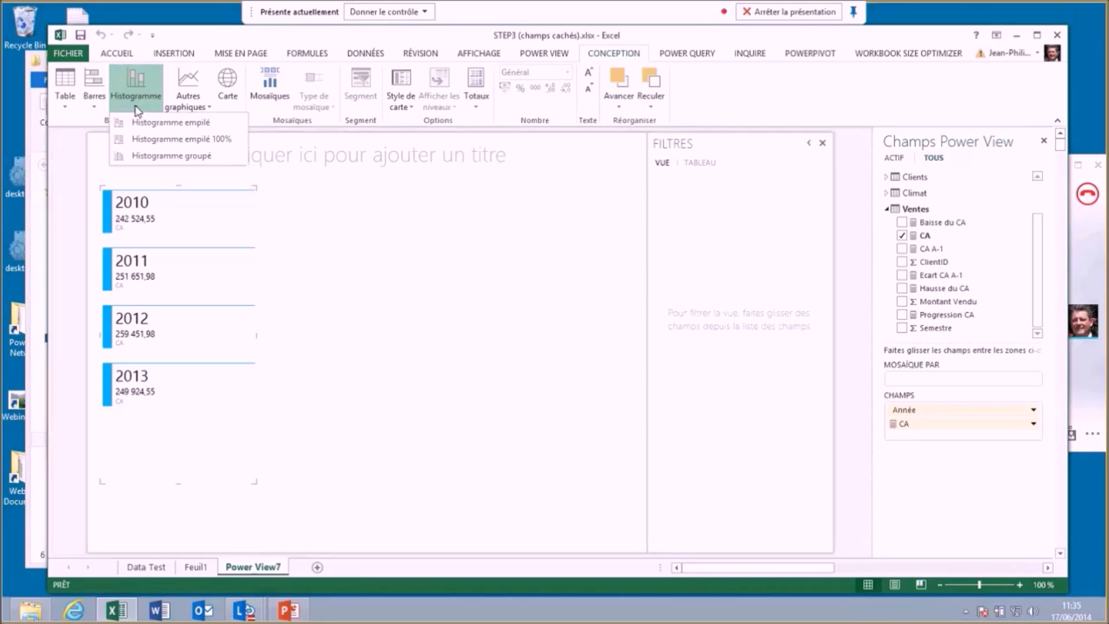
{"action": "left_click", "coordinate": [184, 158]}
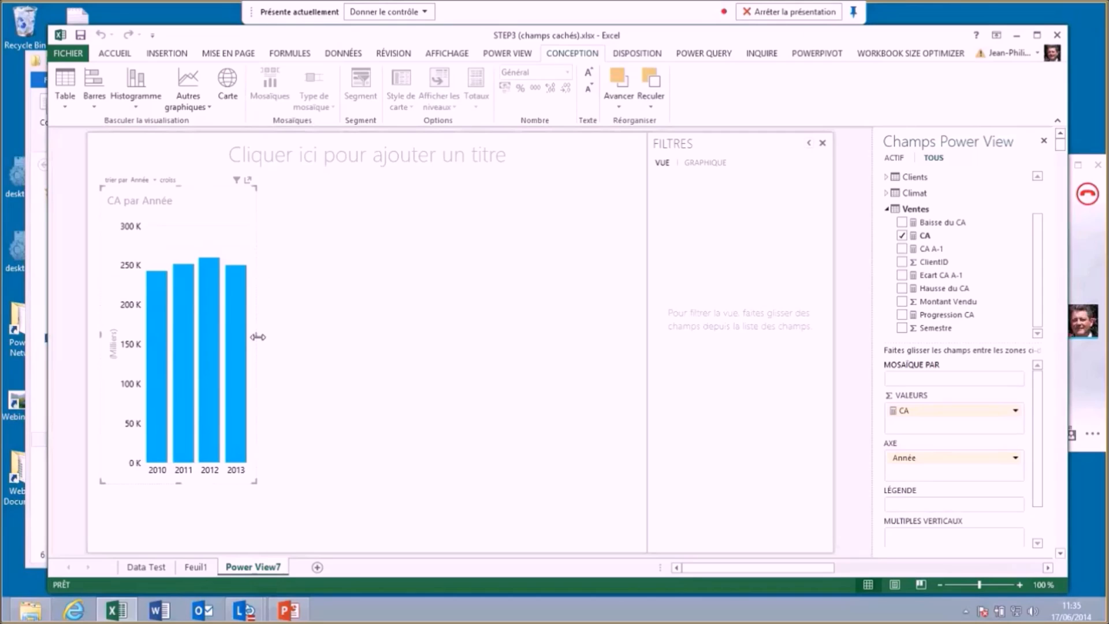
Widen the CA par Année chart slightly, reduce its height, and place it in the lower-left corner of the report
{"action": "left_click_drag", "start_coordinate": [258, 336], "coordinate": [280, 338]}
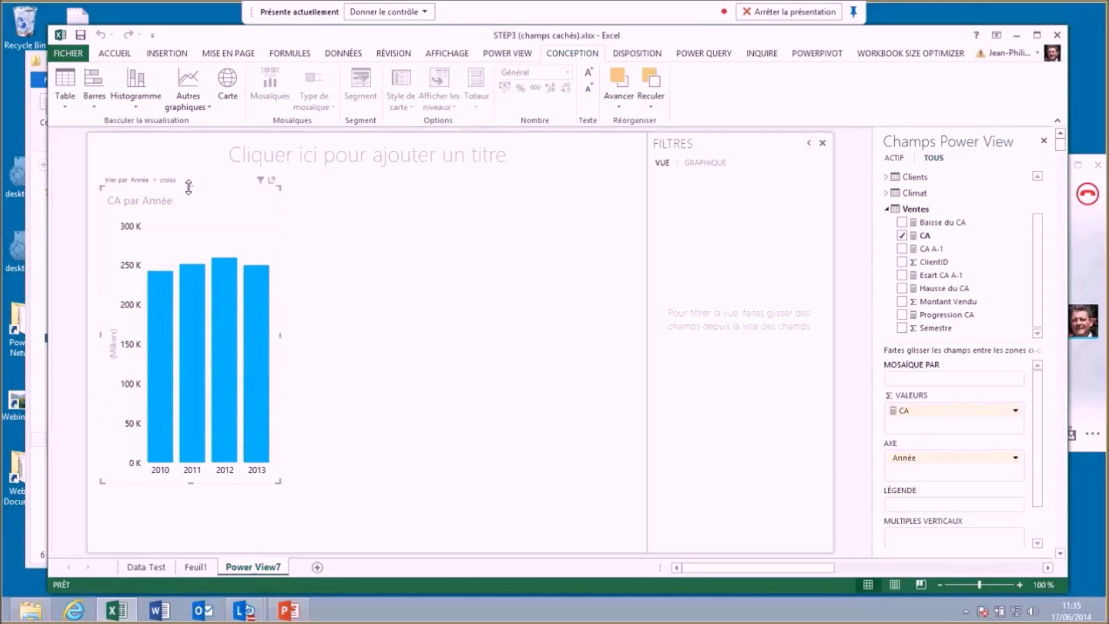
{"action": "left_click_drag", "start_coordinate": [188, 186], "coordinate": [191, 259]}
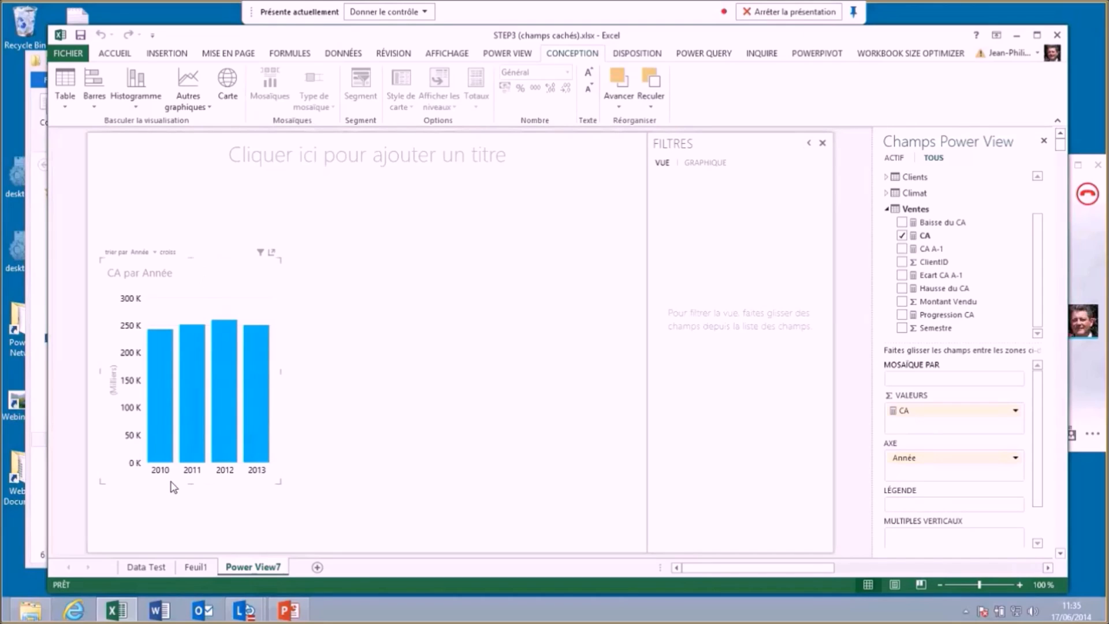
{"action": "left_click_drag", "start_coordinate": [192, 496], "coordinate": [189, 556]}
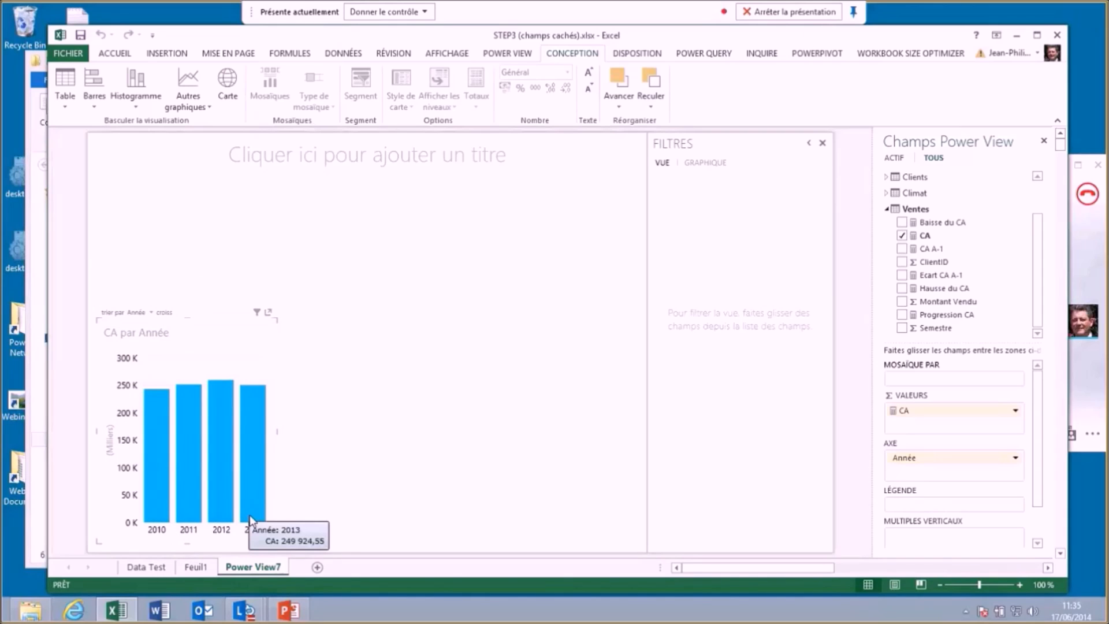
Reduce the height of the CA par Année chart from its upper edge, keeping it low in the report
{"action": "left_click_drag", "start_coordinate": [188, 318], "coordinate": [185, 364]}
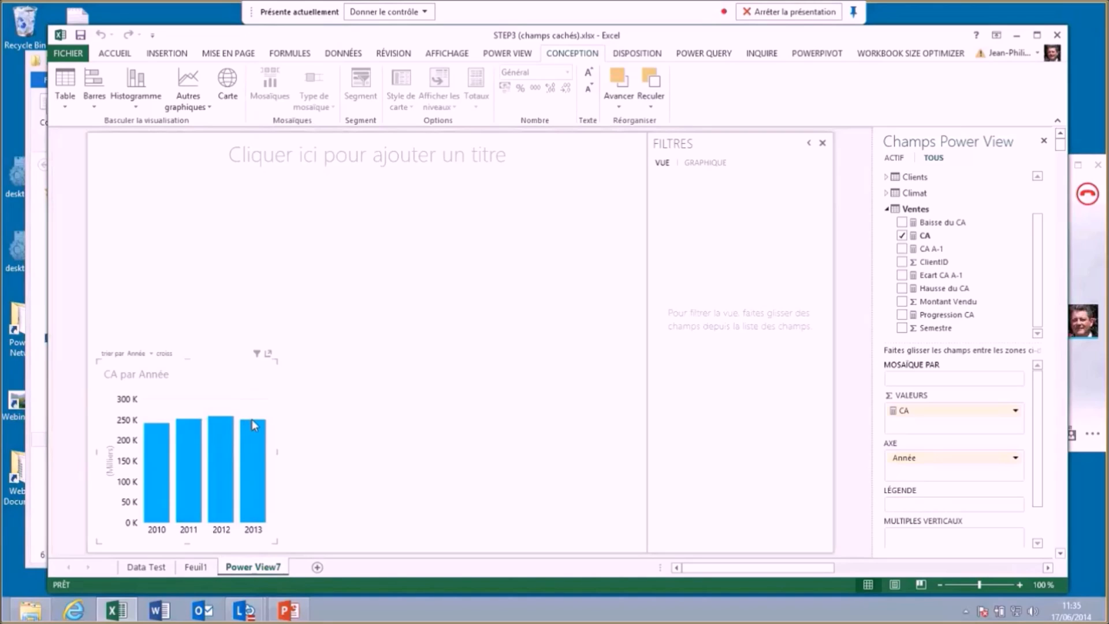
{"action": "mouse_move", "coordinate": [253, 426]}
{"action": "left_click_drag", "start_coordinate": [190, 361], "coordinate": [187, 403]}
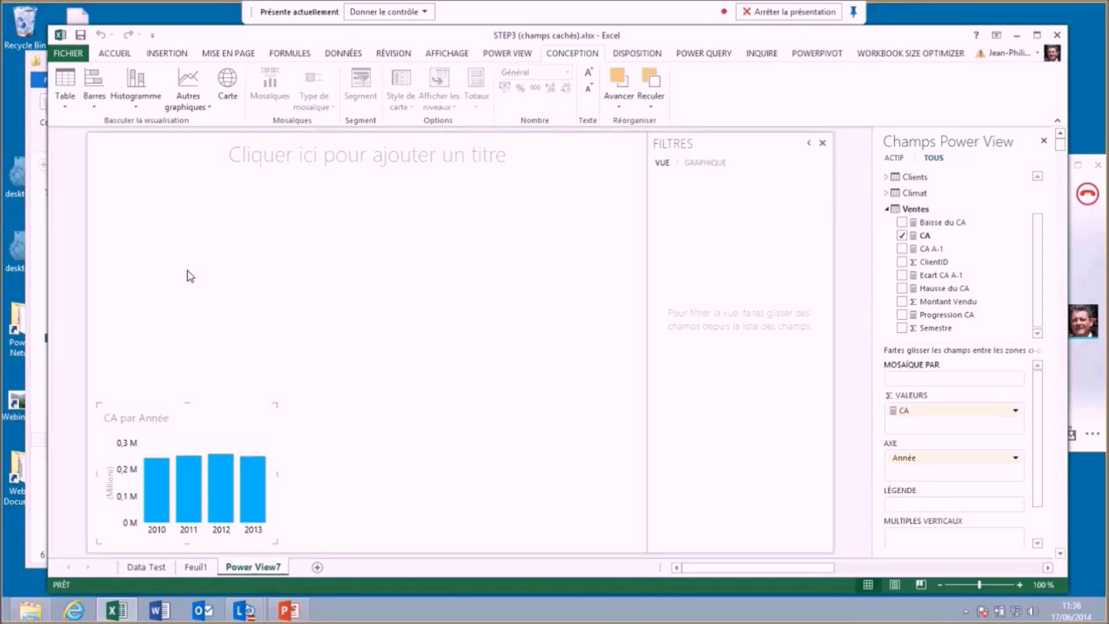
Start a separate Power View table with Année from the Calendrier table and Client from the Clients table
{"action": "left_click", "coordinate": [191, 276]}
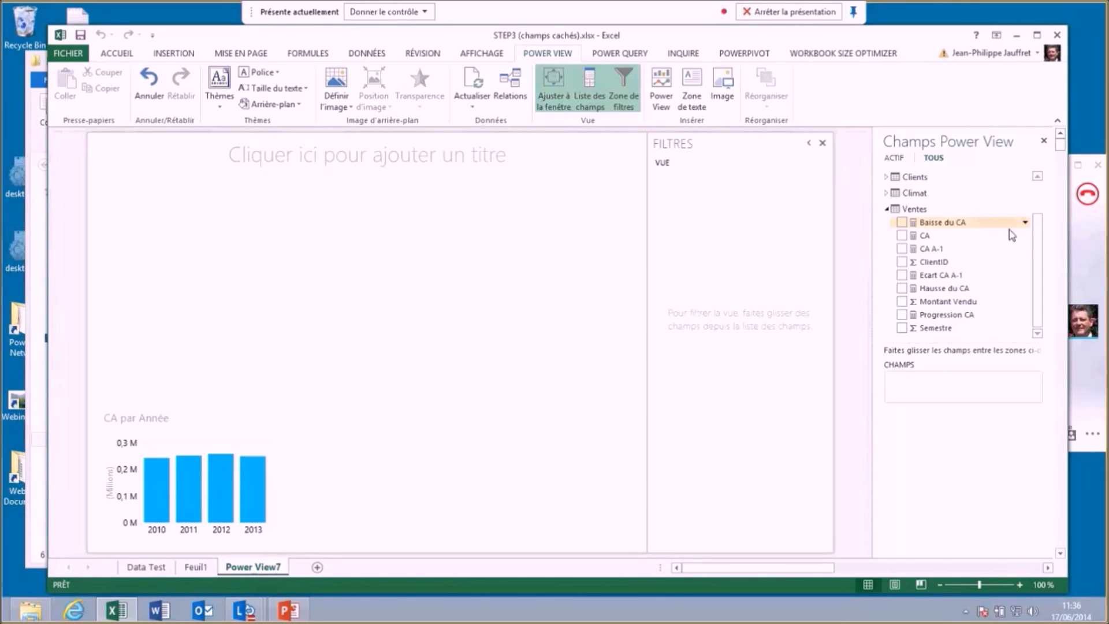
{"action": "scroll", "coordinate": [1034, 240], "scroll_direction": "up", "scroll_amount": 2}
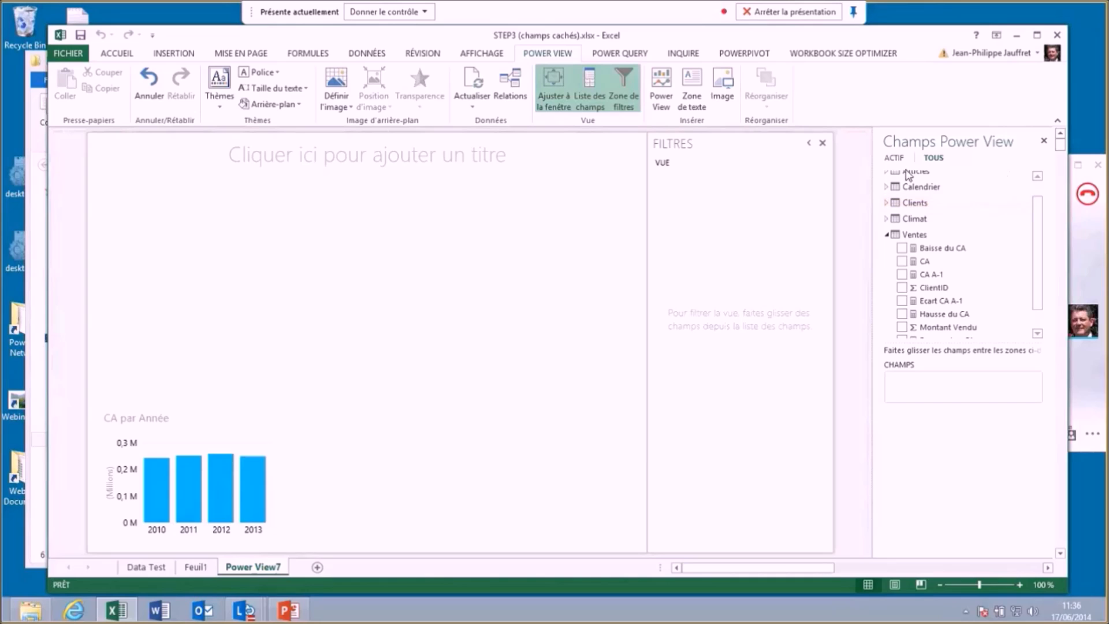
{"action": "left_click", "coordinate": [888, 203]}
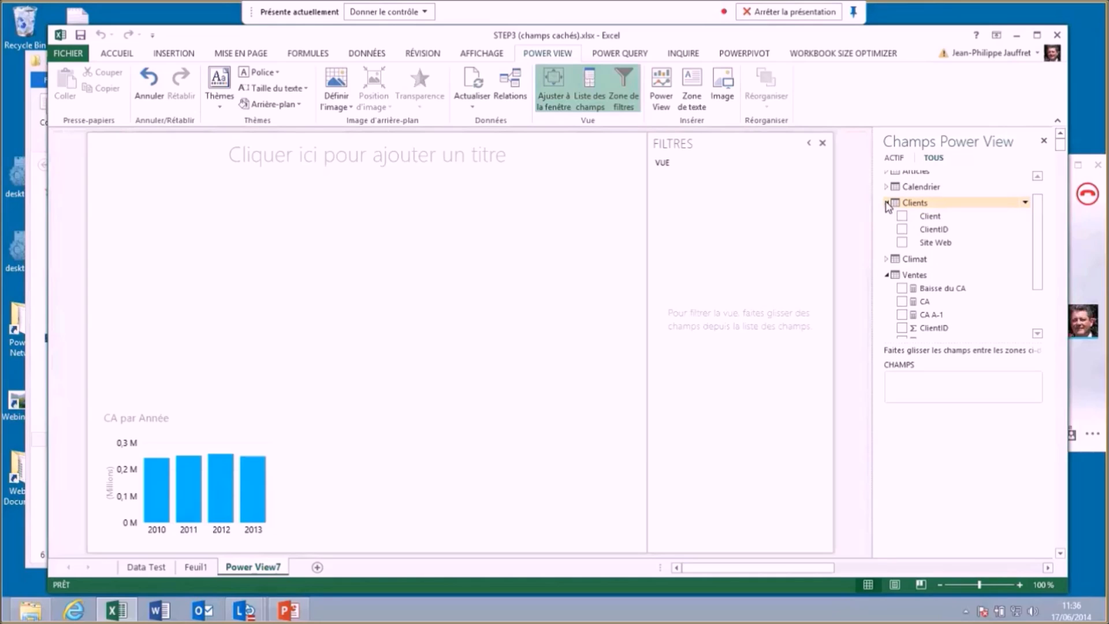
{"action": "left_click", "coordinate": [888, 203]}
{"action": "left_click", "coordinate": [887, 186]}
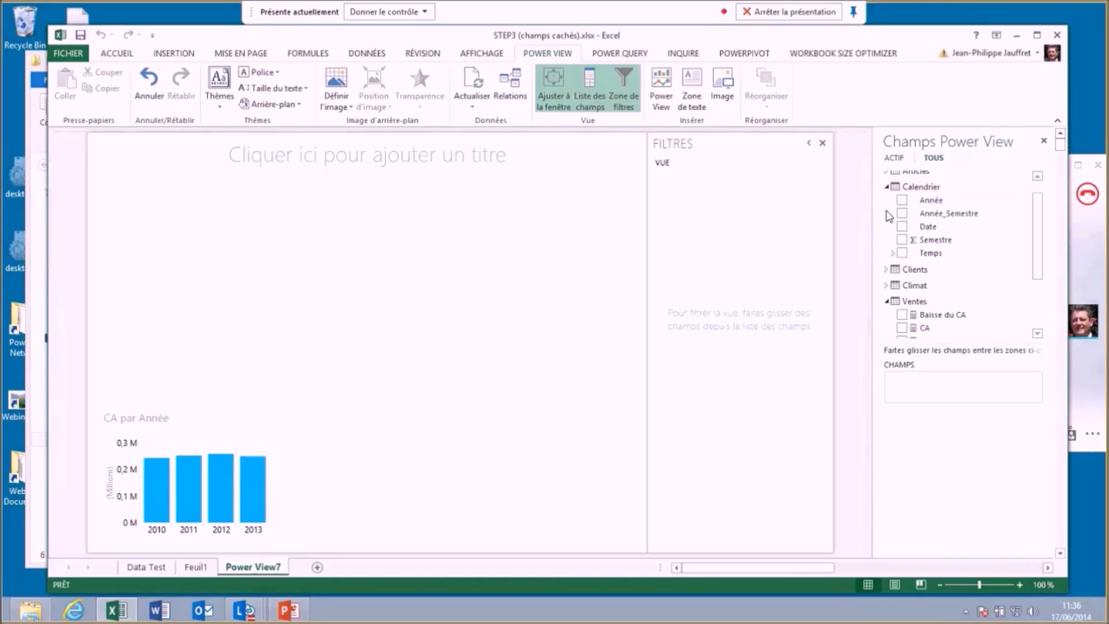
{"action": "left_click", "coordinate": [903, 201]}
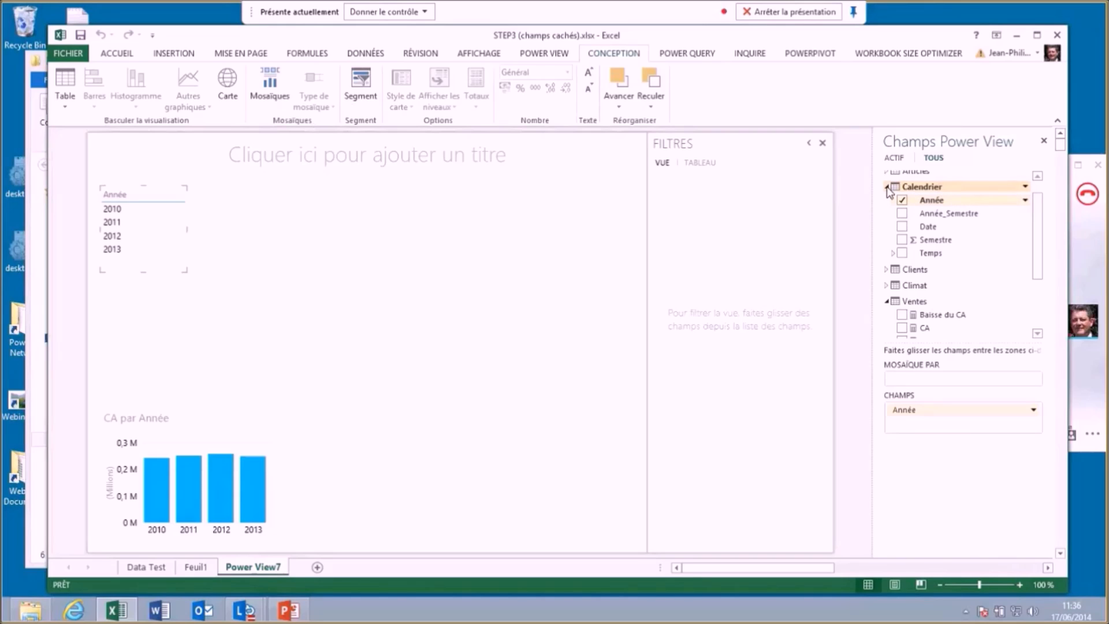
{"action": "left_click", "coordinate": [887, 187]}
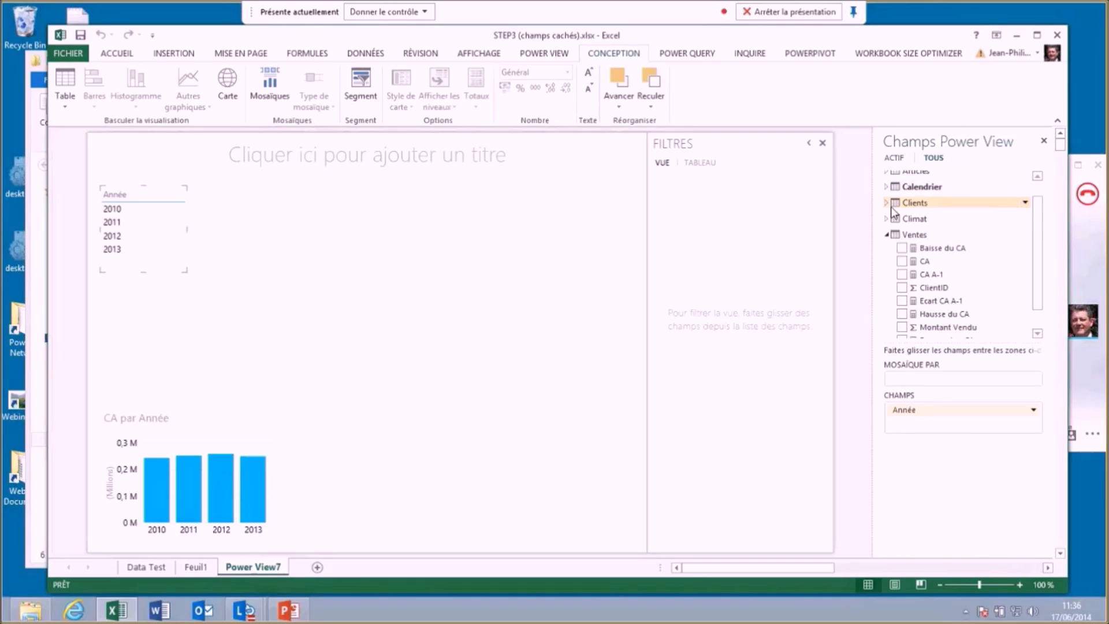
{"action": "left_click", "coordinate": [887, 203]}
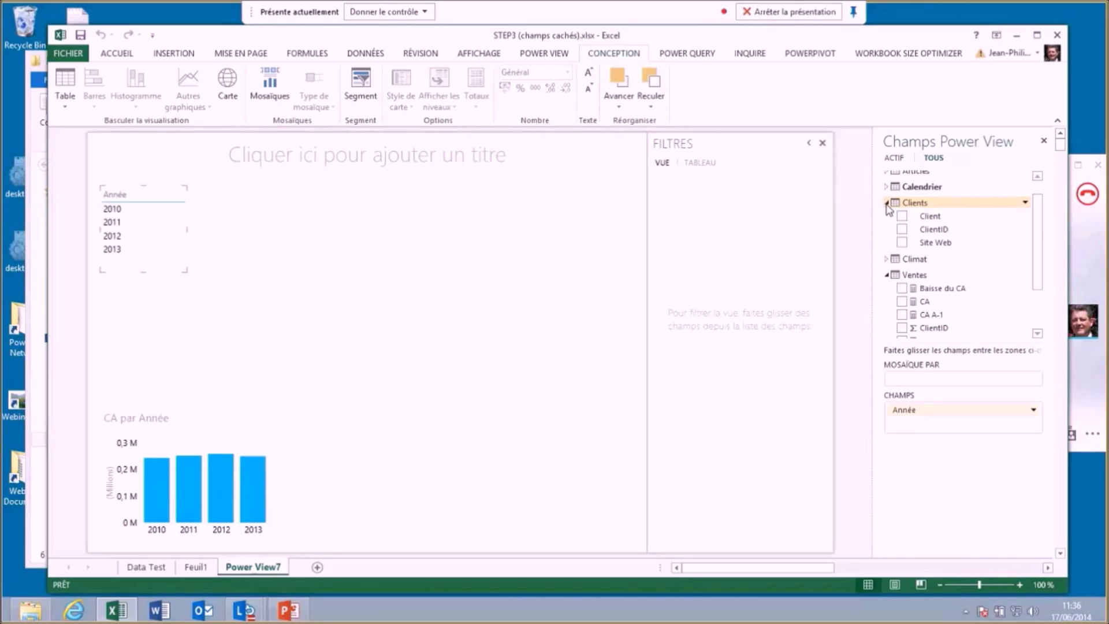
{"action": "left_click", "coordinate": [904, 219]}
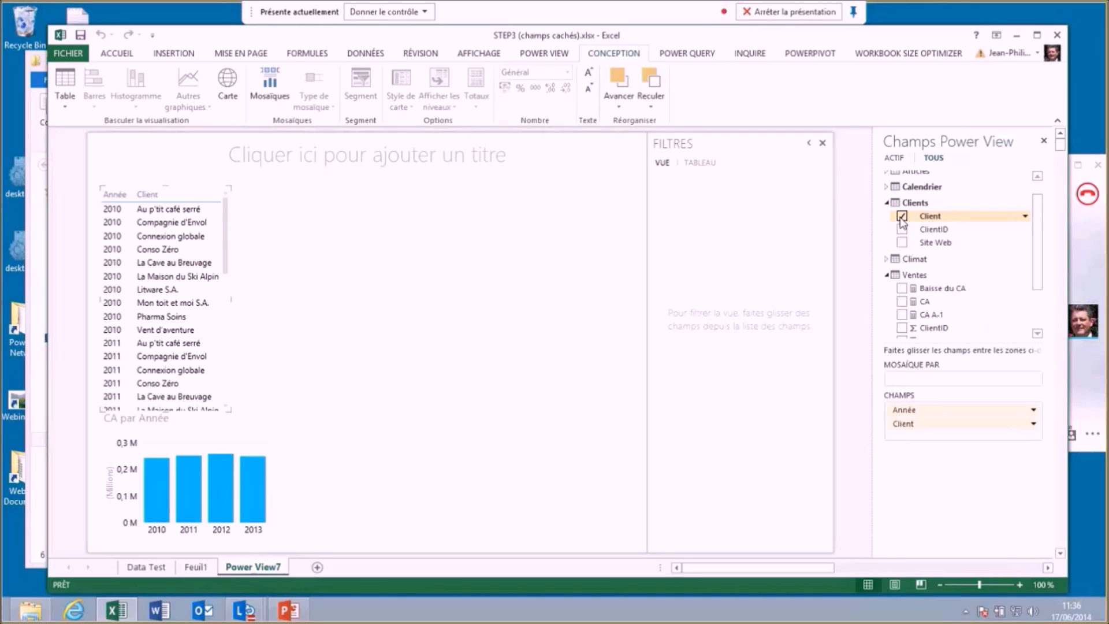
Add the Ecart CA A-1 measure from the Ventes table to the Année and Client table, without the CA measure
{"action": "left_click", "coordinate": [903, 303]}
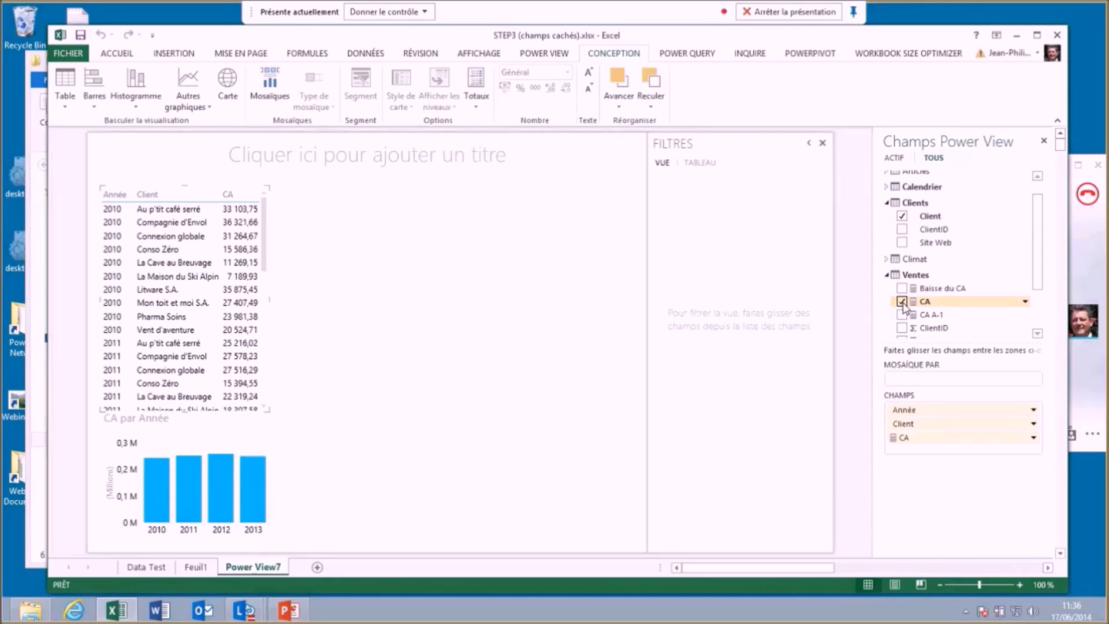
{"action": "left_click", "coordinate": [902, 302]}
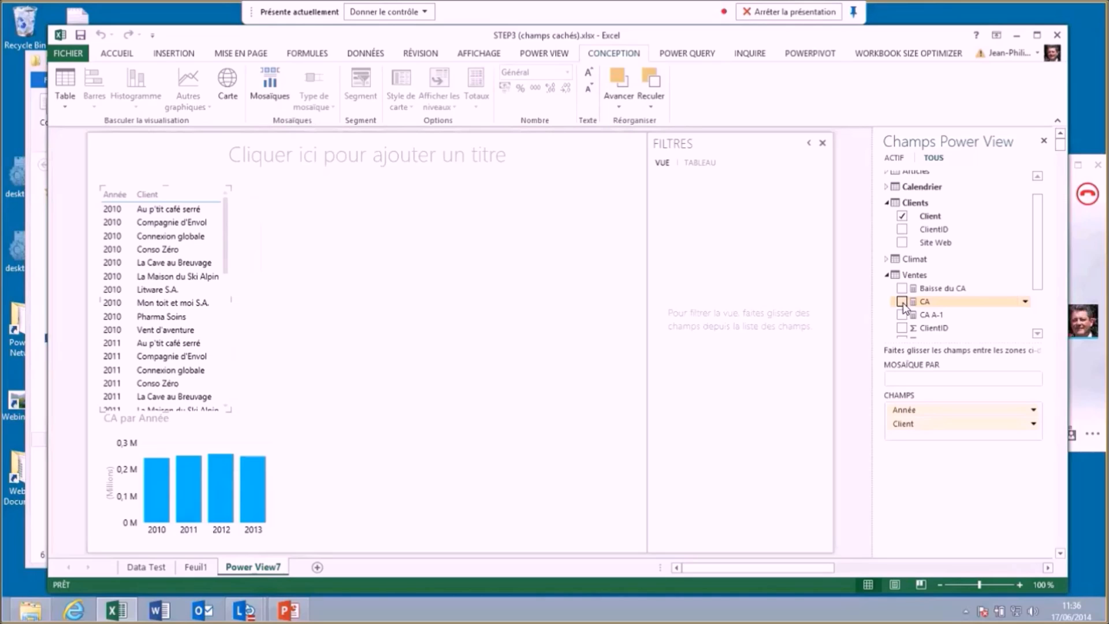
{"action": "scroll", "coordinate": [978, 302], "scroll_direction": "down", "scroll_amount": 1}
{"action": "scroll", "coordinate": [977, 302], "scroll_direction": "down", "scroll_amount": 1}
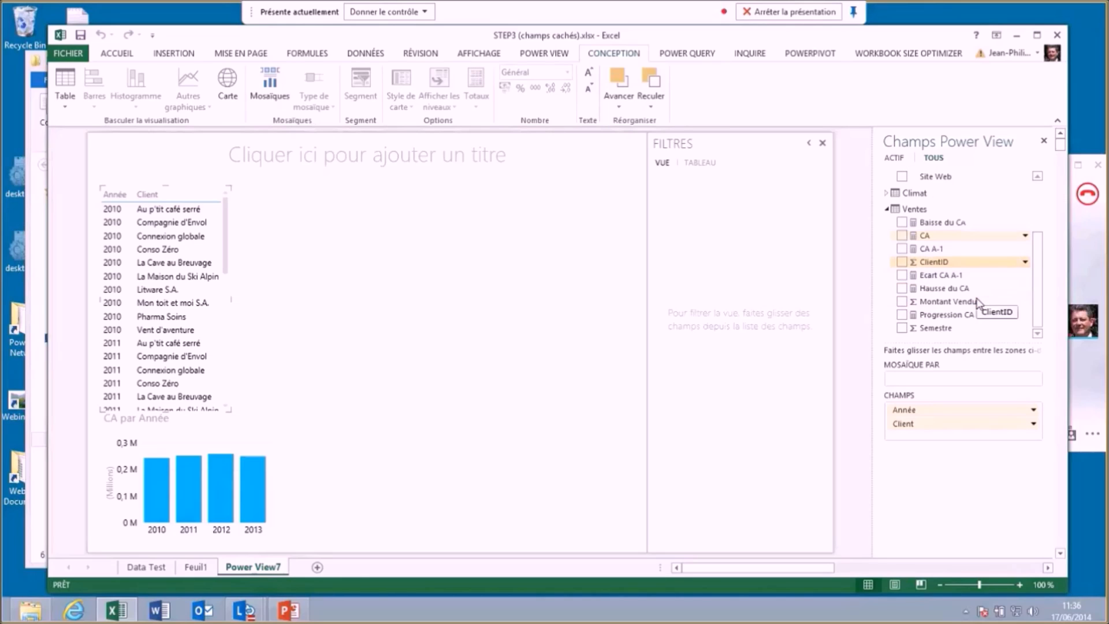
{"action": "left_click", "coordinate": [902, 275]}
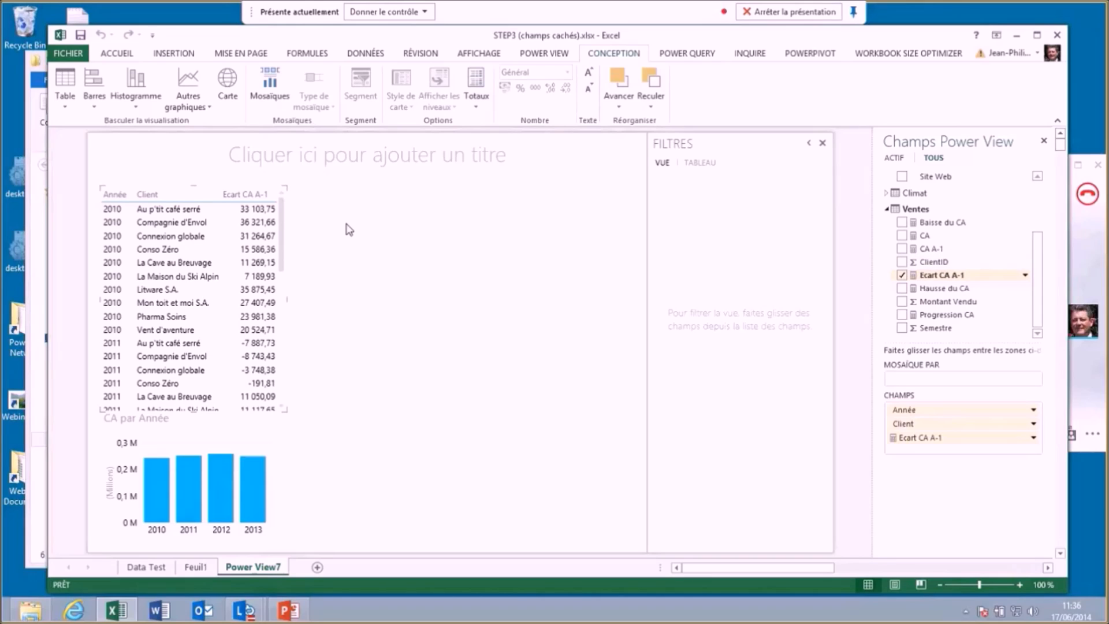
Convert the table to a wide clustered column chart (Histogramme groupé) with Client on the axis and Année as the legend
{"action": "left_click", "coordinate": [136, 93]}
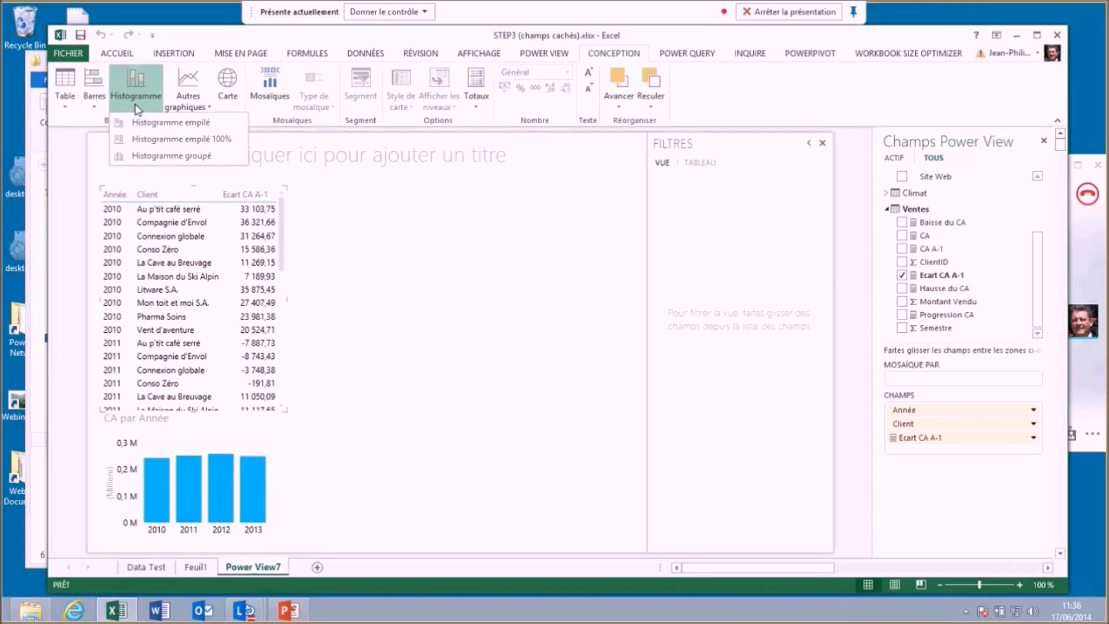
{"action": "left_click", "coordinate": [188, 153]}
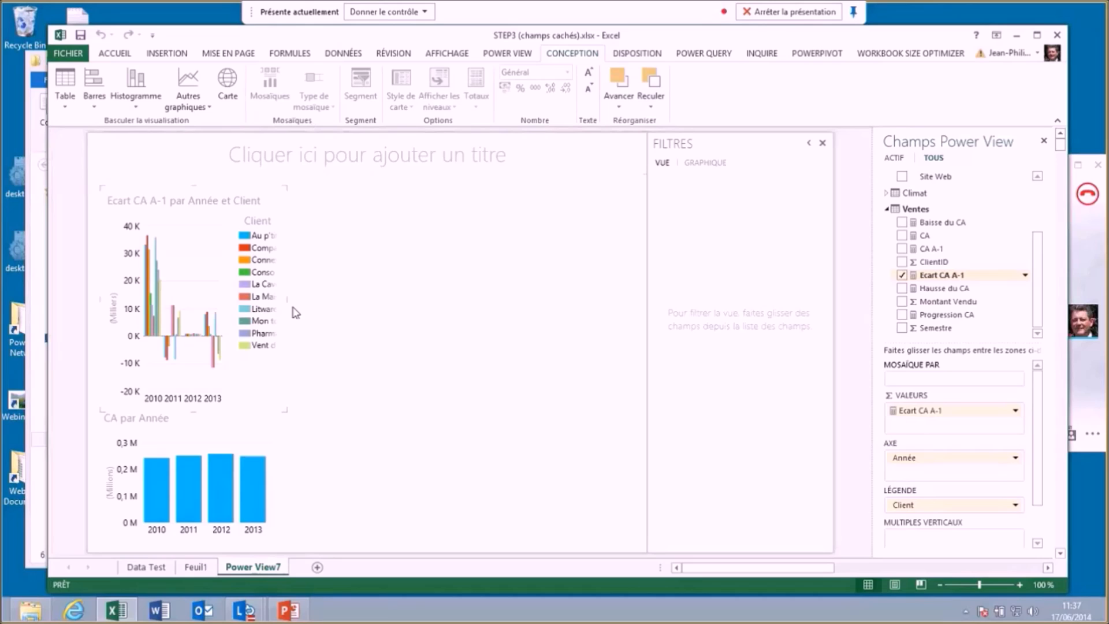
{"action": "left_click_drag", "start_coordinate": [288, 301], "coordinate": [600, 305]}
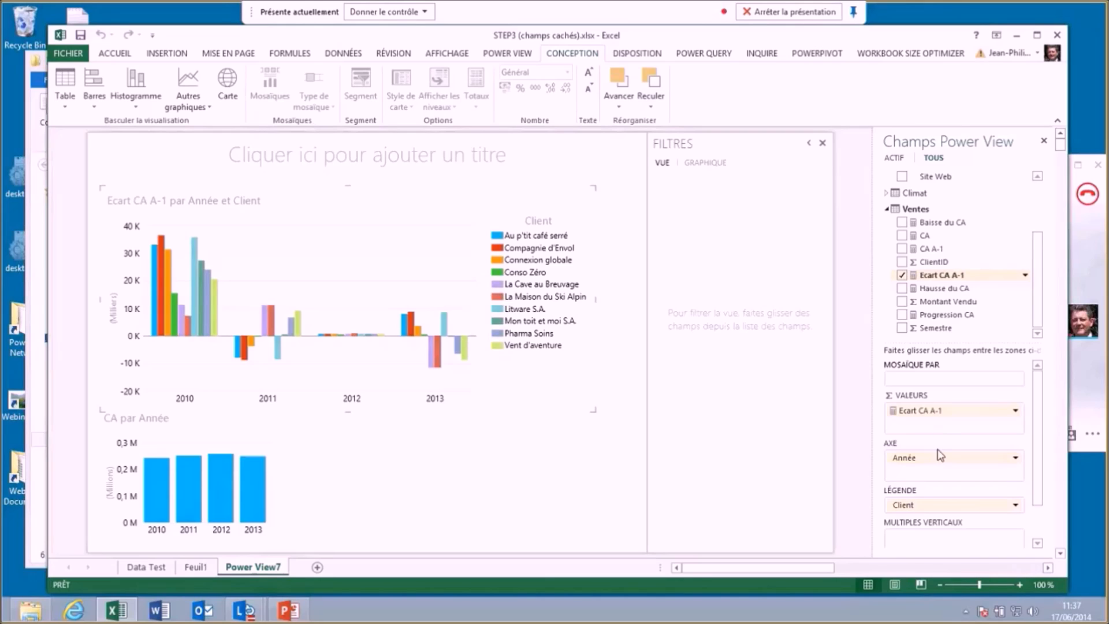
{"action": "mouse_move", "coordinate": [936, 512]}
{"action": "left_mouse_down"}
{"action": "mouse_move", "coordinate": [939, 469]}
{"action": "mouse_move", "coordinate": [1005, 514]}
{"action": "mouse_move", "coordinate": [923, 515]}
{"action": "left_mouse_up"}
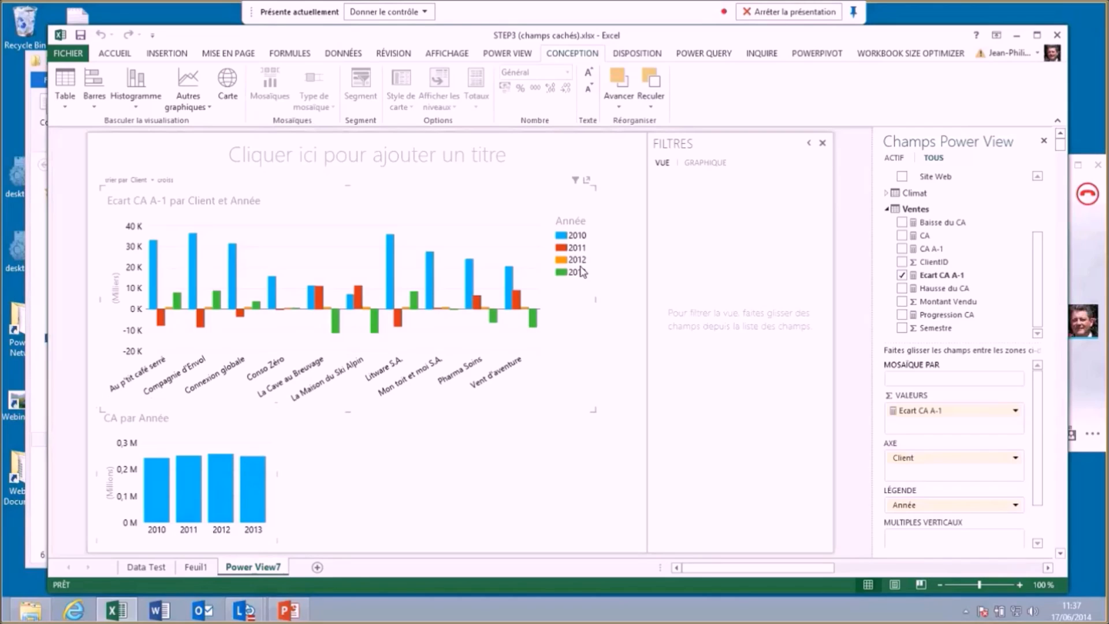
Filter the Ecart CA A-1 chart to Année 2013 and sort it by Ecart CA A-1
{"action": "left_click", "coordinate": [576, 180]}
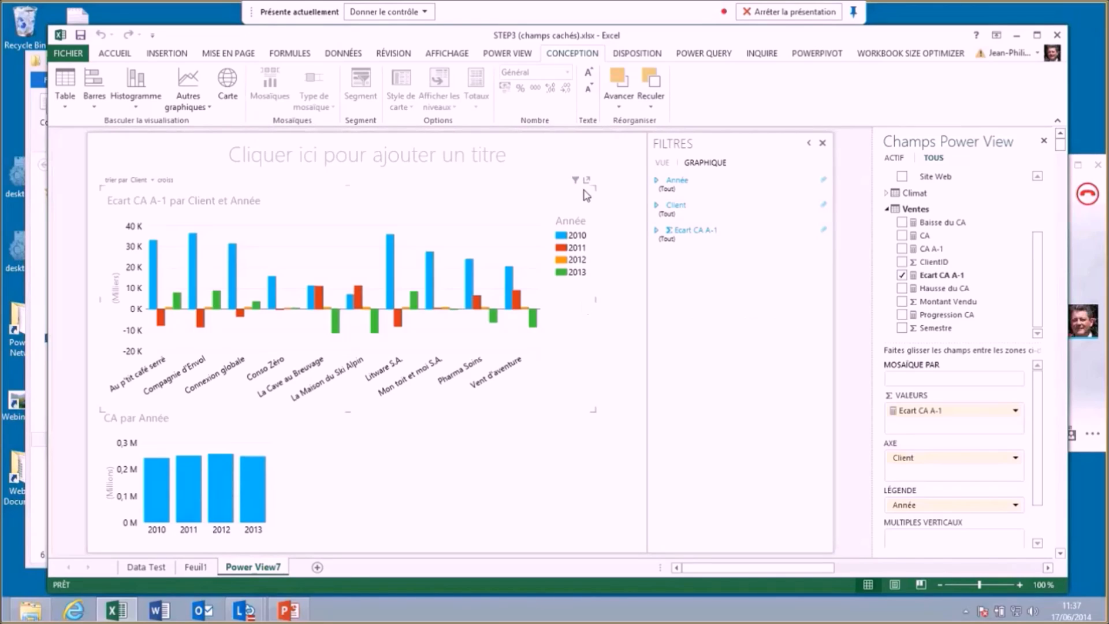
{"action": "left_click", "coordinate": [671, 192]}
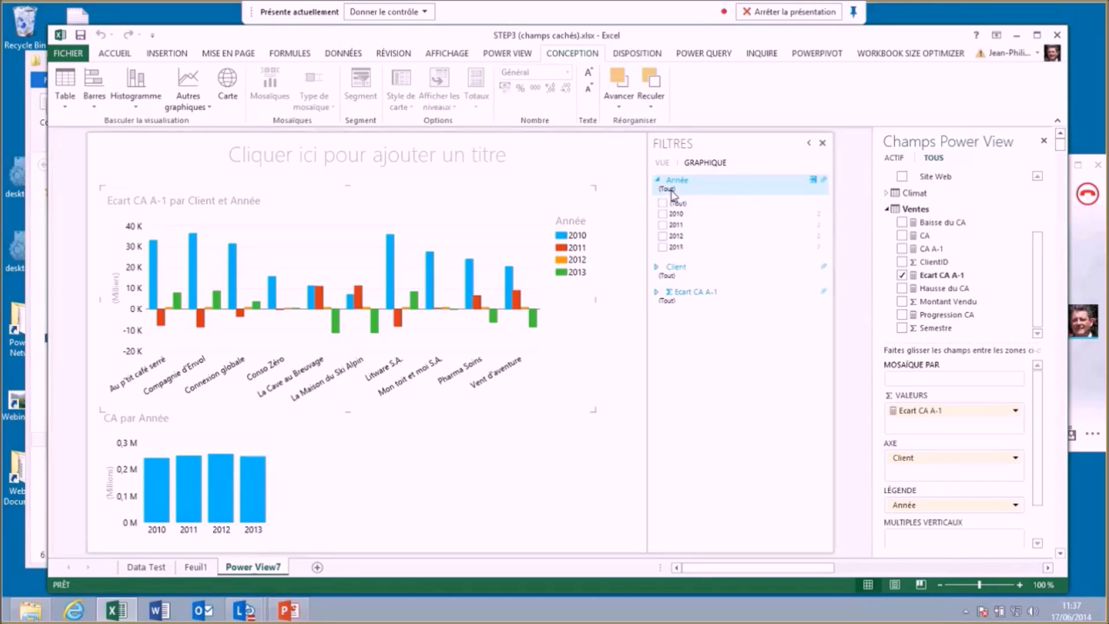
{"action": "left_click", "coordinate": [662, 247]}
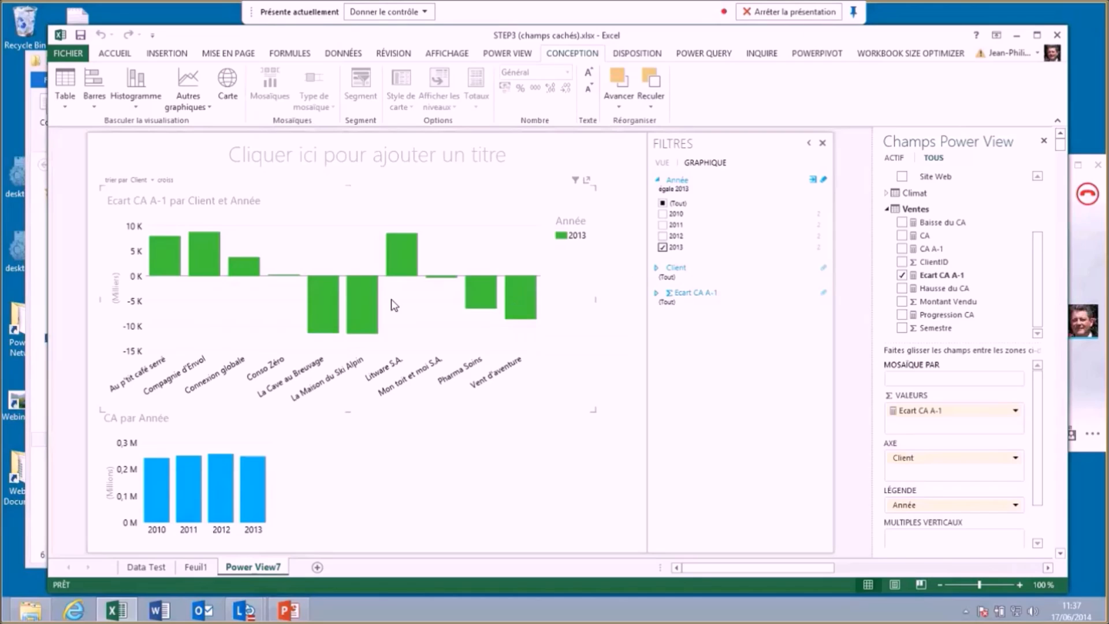
{"action": "mouse_move", "coordinate": [367, 315]}
{"action": "left_click", "coordinate": [139, 180]}
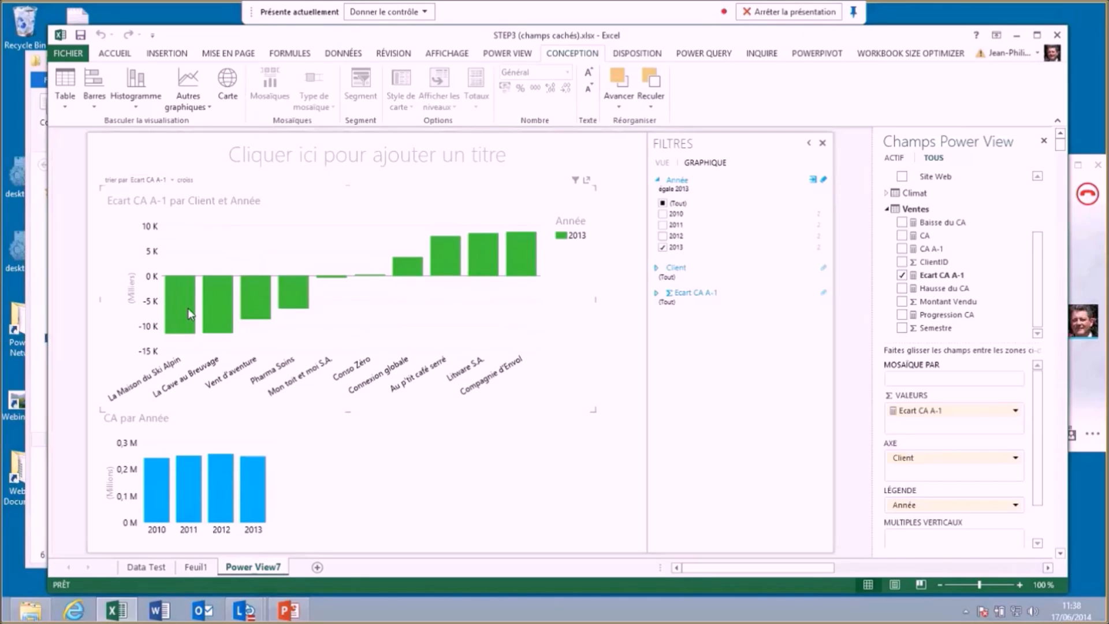
Resize the Ecart CA A-1 chart to span the report's width and upper part, leaving a gap above the CA par Année chart
{"action": "mouse_move", "coordinate": [189, 312]}
{"action": "left_click_drag", "start_coordinate": [349, 185], "coordinate": [349, 152]}
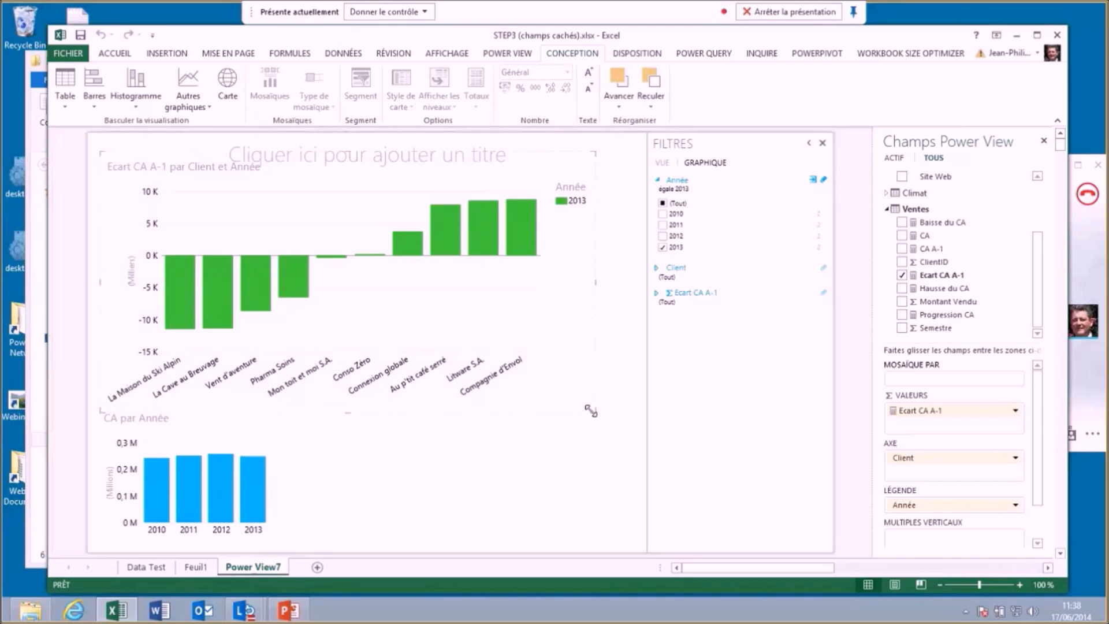
{"action": "left_click_drag", "start_coordinate": [590, 411], "coordinate": [644, 416]}
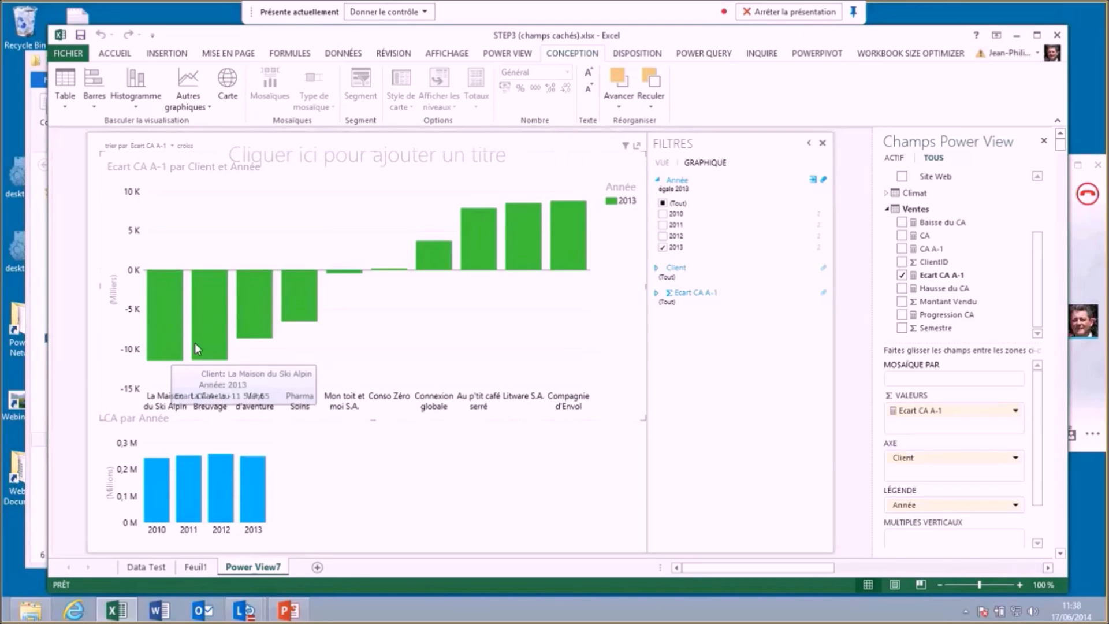
{"action": "mouse_move", "coordinate": [300, 297]}
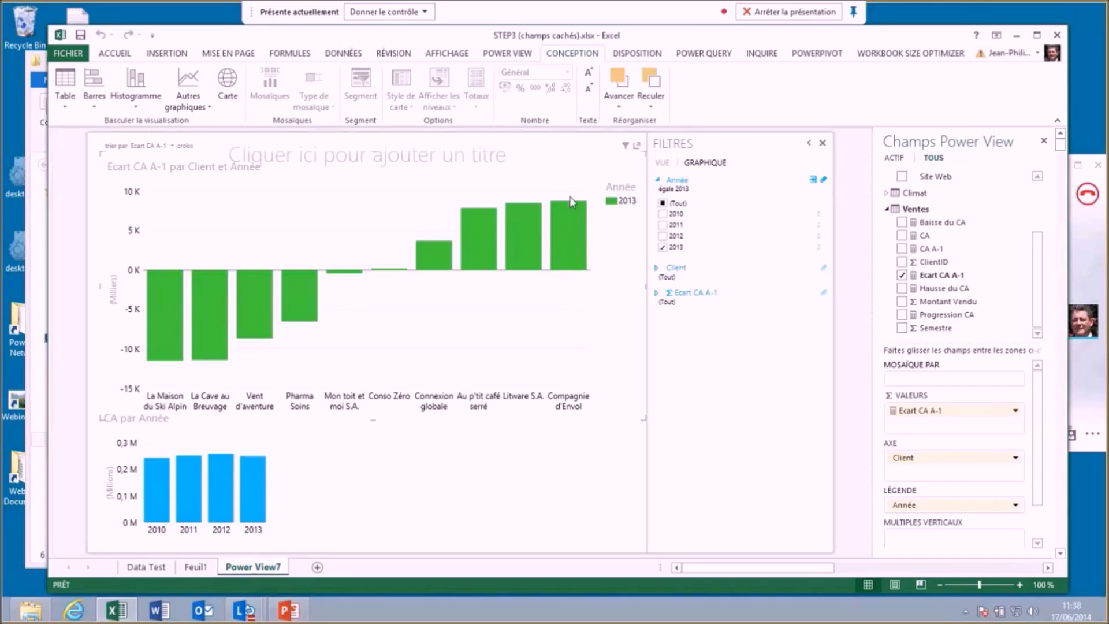
{"action": "mouse_move", "coordinate": [167, 293]}
{"action": "left_click_drag", "start_coordinate": [373, 421], "coordinate": [375, 363]}
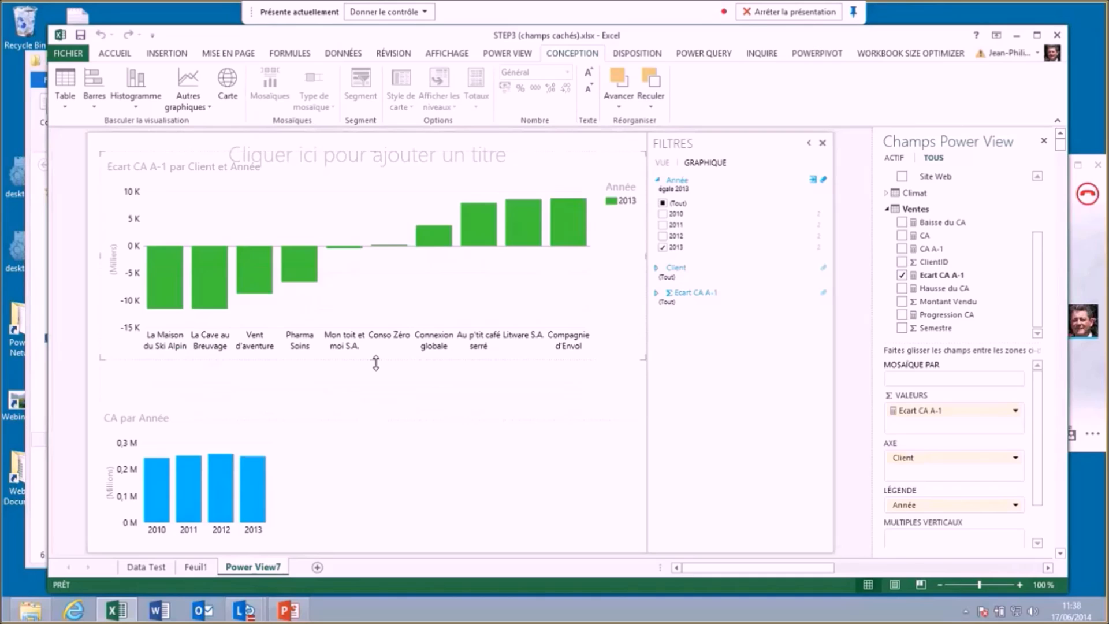
Build another table with Année from Calendrier, CA from Ventes and Client from Clients
{"action": "left_click", "coordinate": [386, 421]}
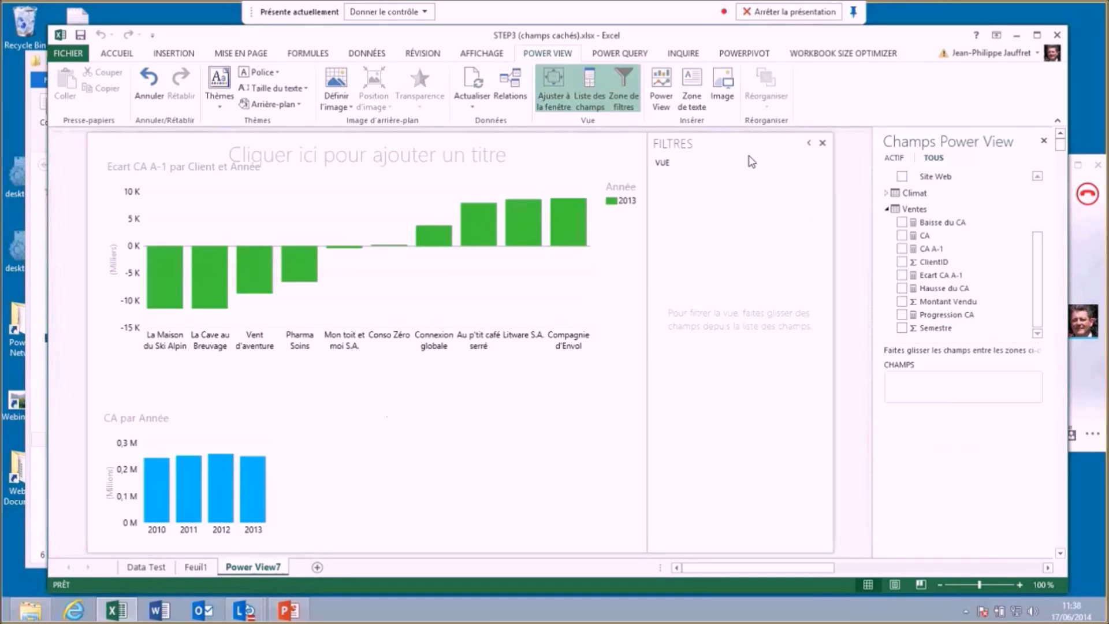
{"action": "left_click_drag", "start_coordinate": [1033, 255], "coordinate": [1042, 212]}
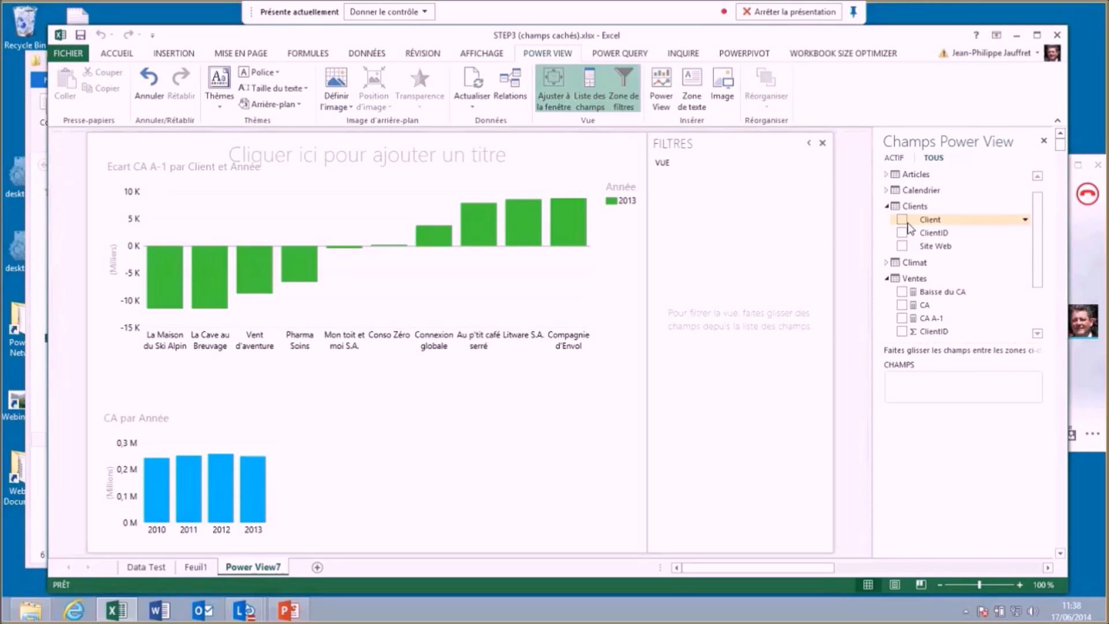
{"action": "left_click", "coordinate": [910, 191]}
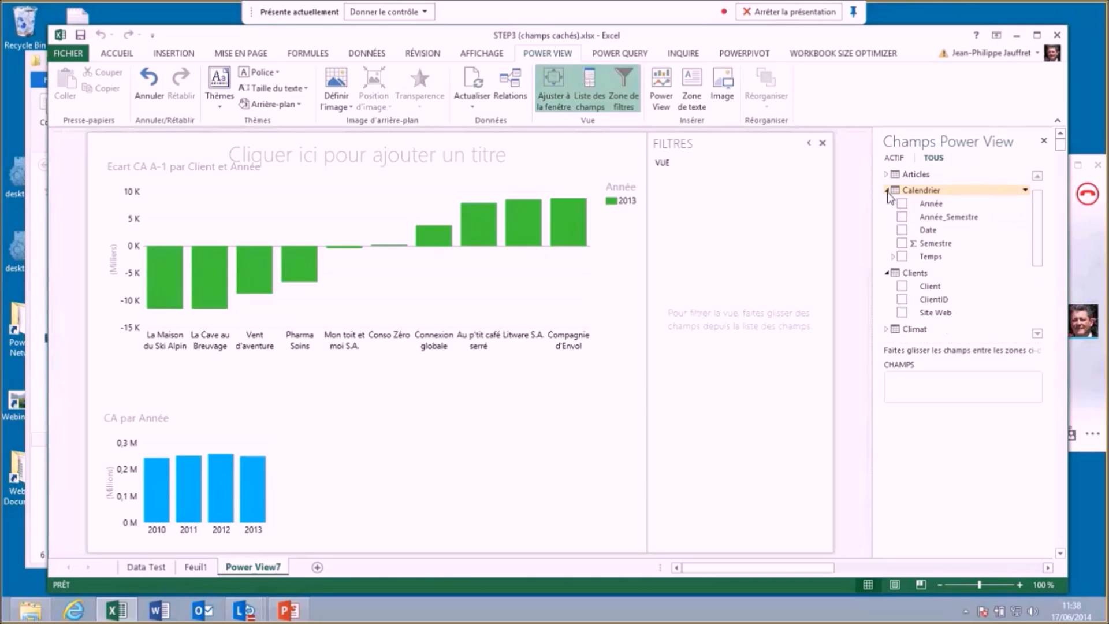
{"action": "left_click", "coordinate": [903, 204]}
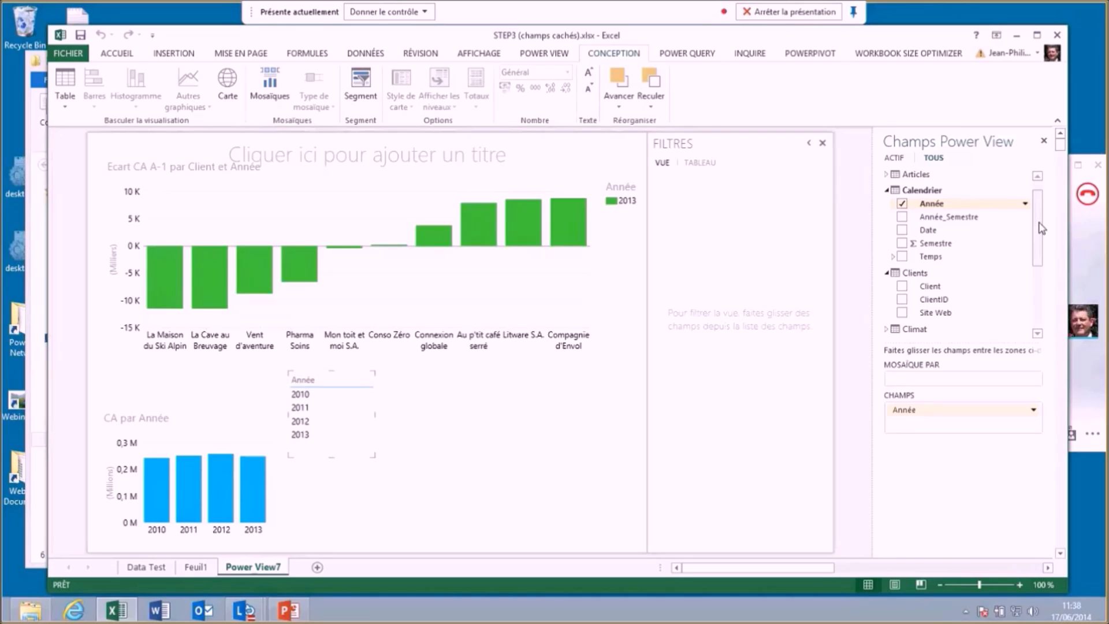
{"action": "scroll", "coordinate": [1042, 228], "scroll_direction": "down", "scroll_amount": 3}
{"action": "left_click", "coordinate": [902, 286]}
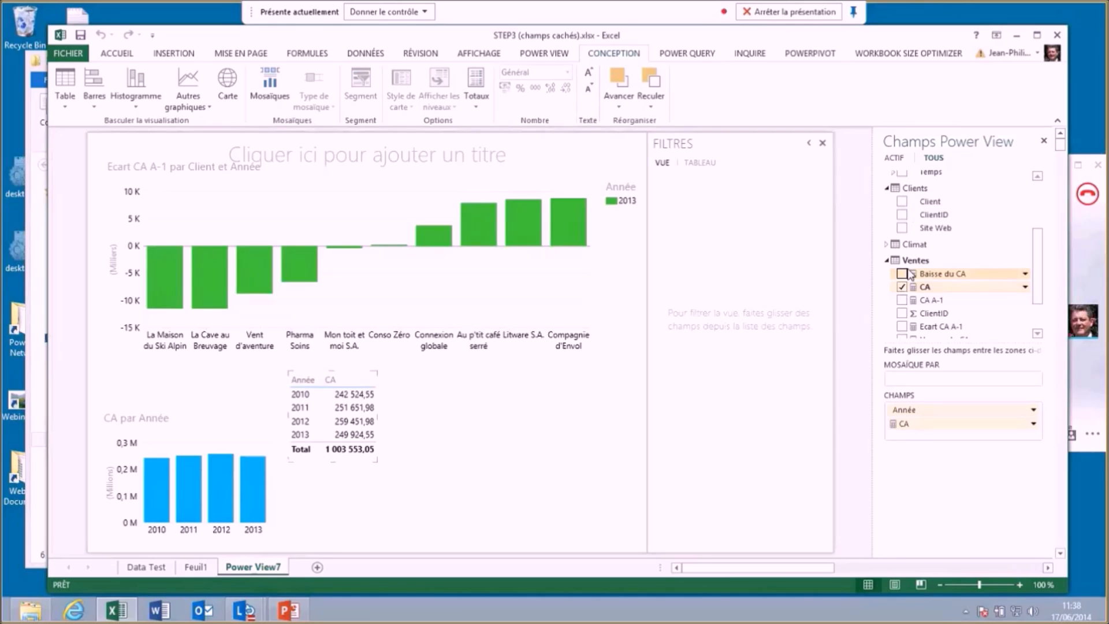
{"action": "left_click", "coordinate": [902, 202]}
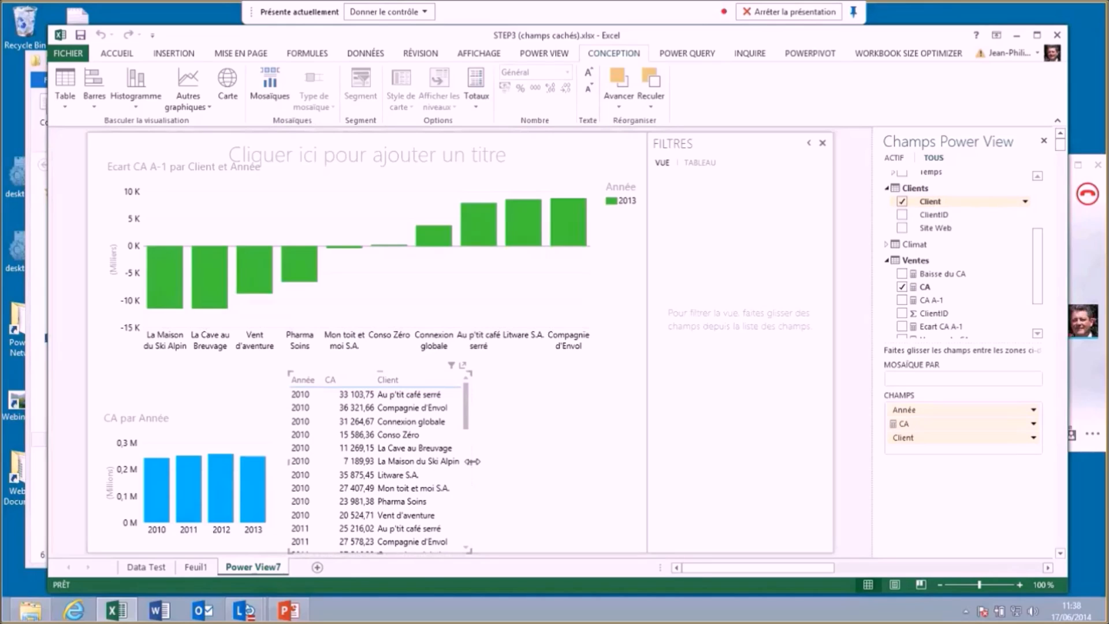
Widen the Année, CA and Client table towards the report's right edge and convert it to a geographic map (Carte)
{"action": "left_click_drag", "start_coordinate": [472, 461], "coordinate": [621, 464]}
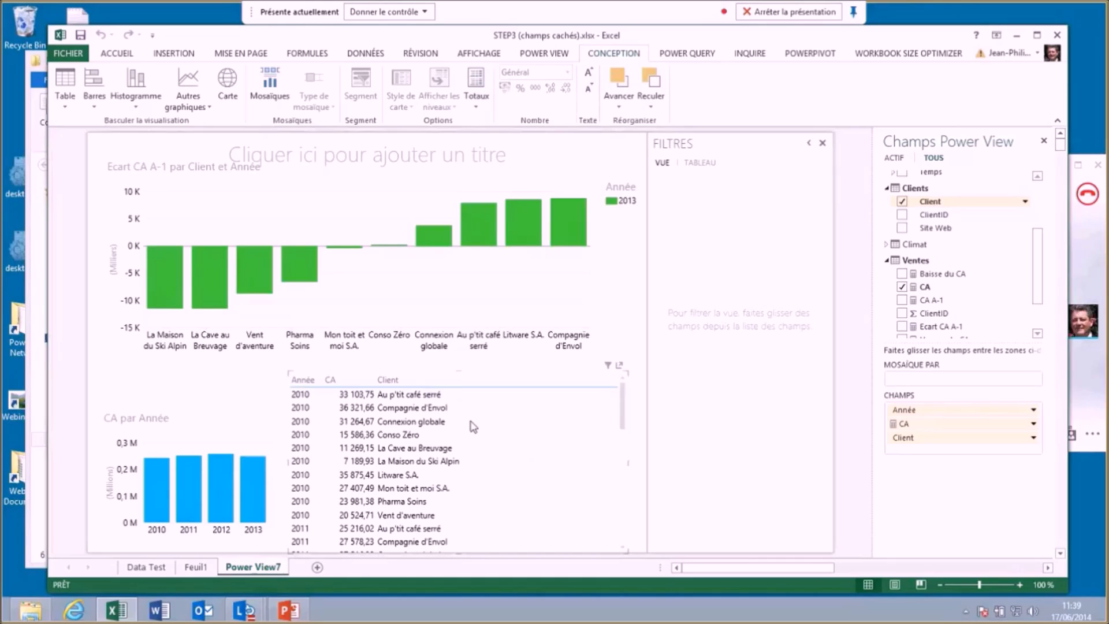
{"action": "left_click", "coordinate": [420, 437]}
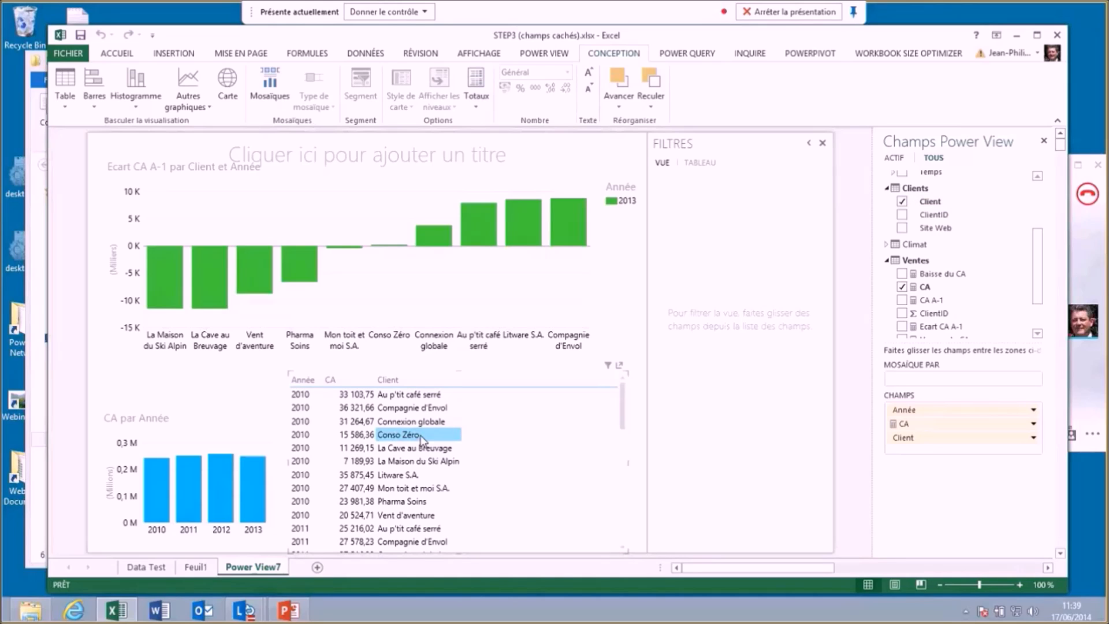
{"action": "left_click", "coordinate": [227, 80]}
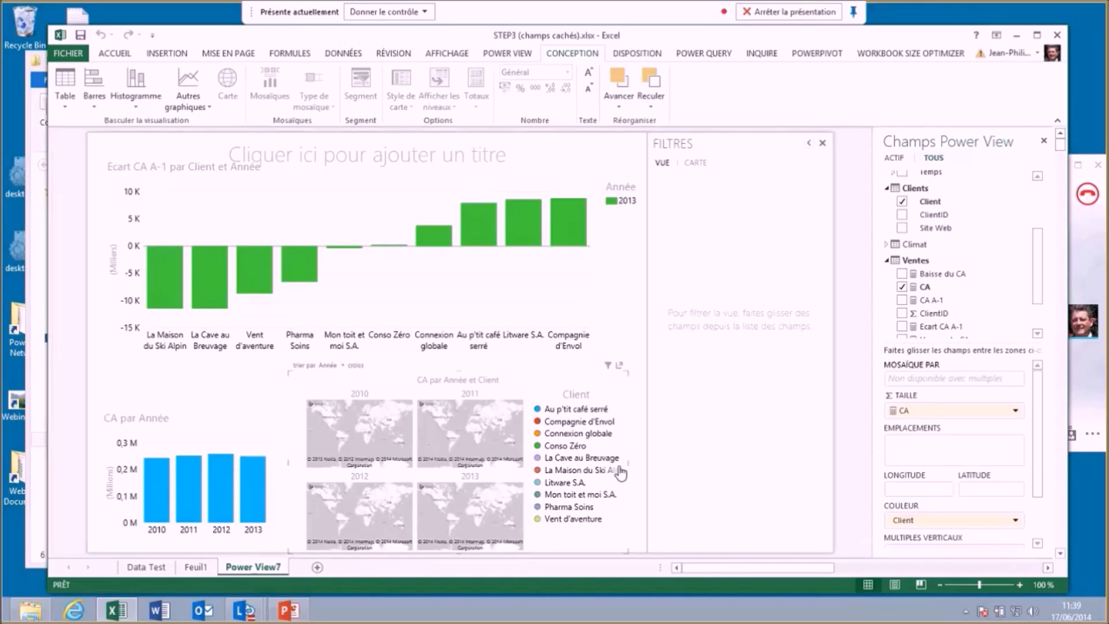
Assign Client to the map's locations (Emplacements) and Année to its colour (Couleur) instead of vertical multiples
{"action": "scroll", "coordinate": [1046, 419], "scroll_direction": "down", "scroll_amount": 1}
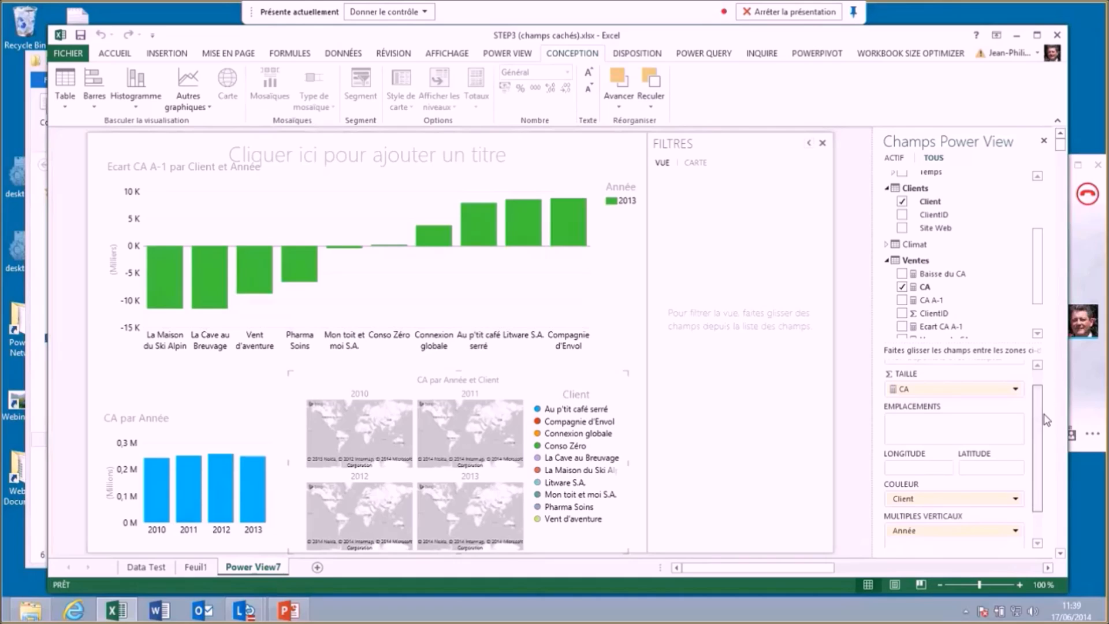
{"action": "scroll", "coordinate": [1047, 420], "scroll_direction": "down", "scroll_amount": 1}
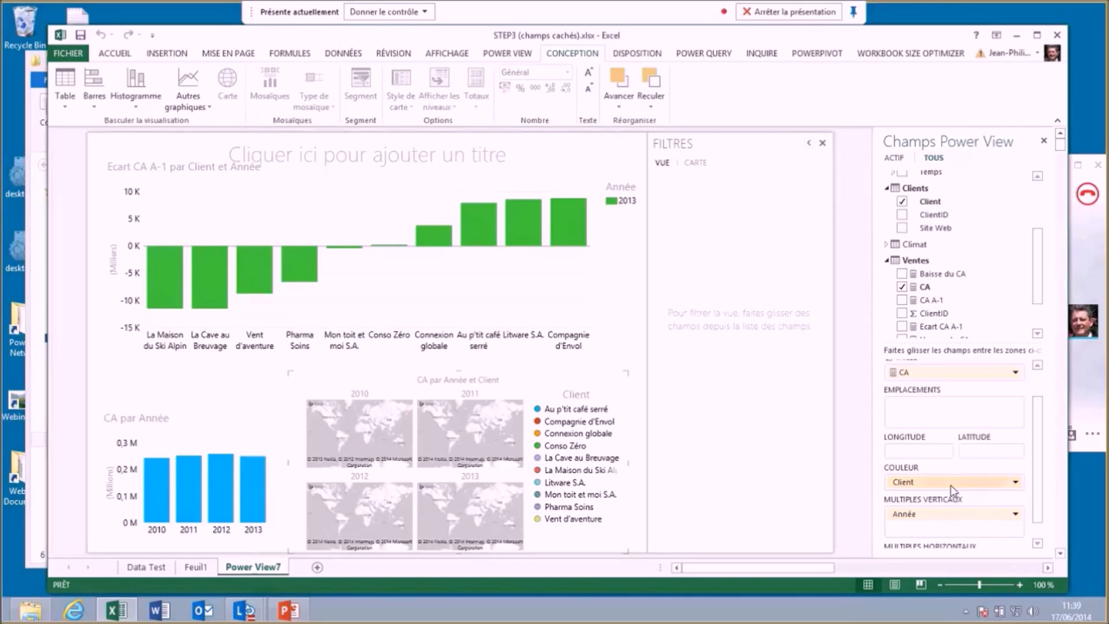
{"action": "left_click_drag", "start_coordinate": [952, 484], "coordinate": [954, 407]}
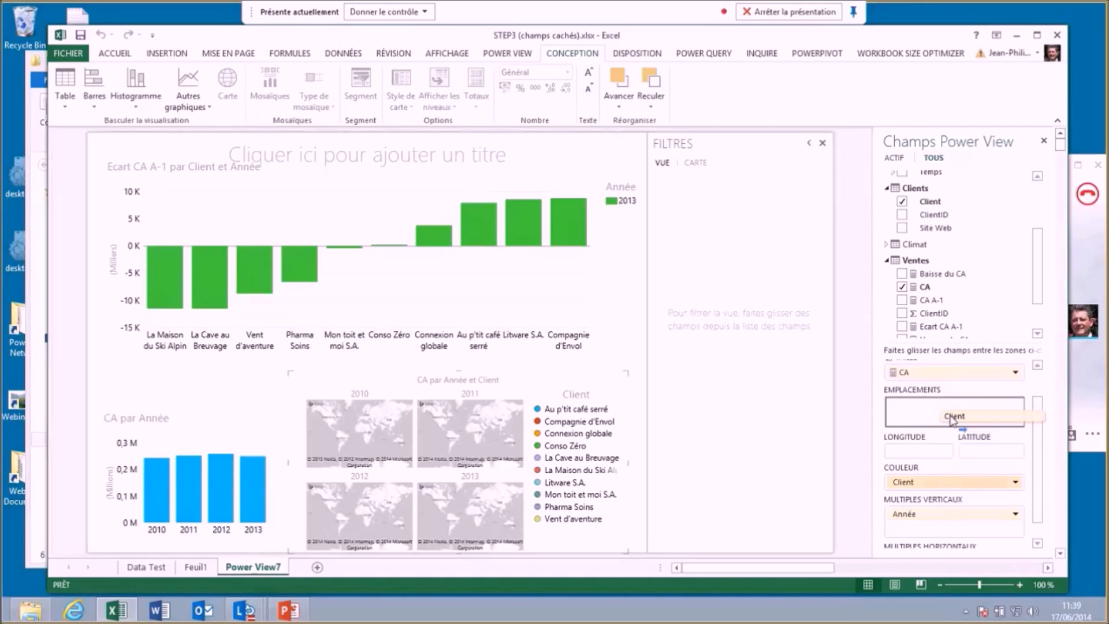
{"action": "left_click_drag", "start_coordinate": [955, 509], "coordinate": [912, 482]}
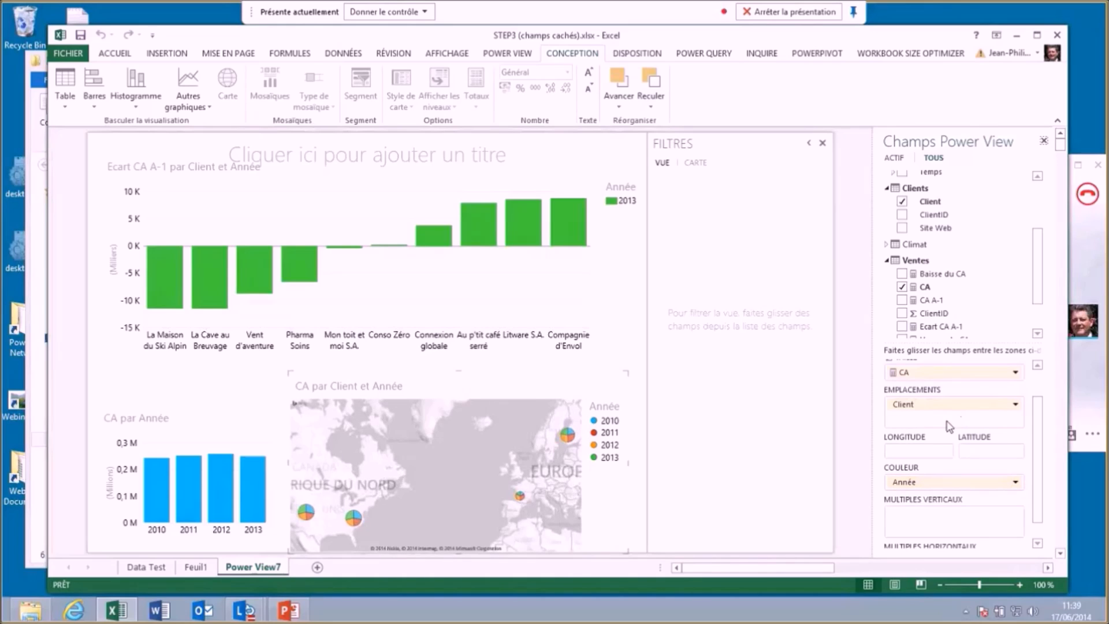
Replace Client in the map's locations (Emplacements) with the Géographie hierarchy from the Adresses table
{"action": "left_click_drag", "start_coordinate": [987, 409], "coordinate": [978, 238]}
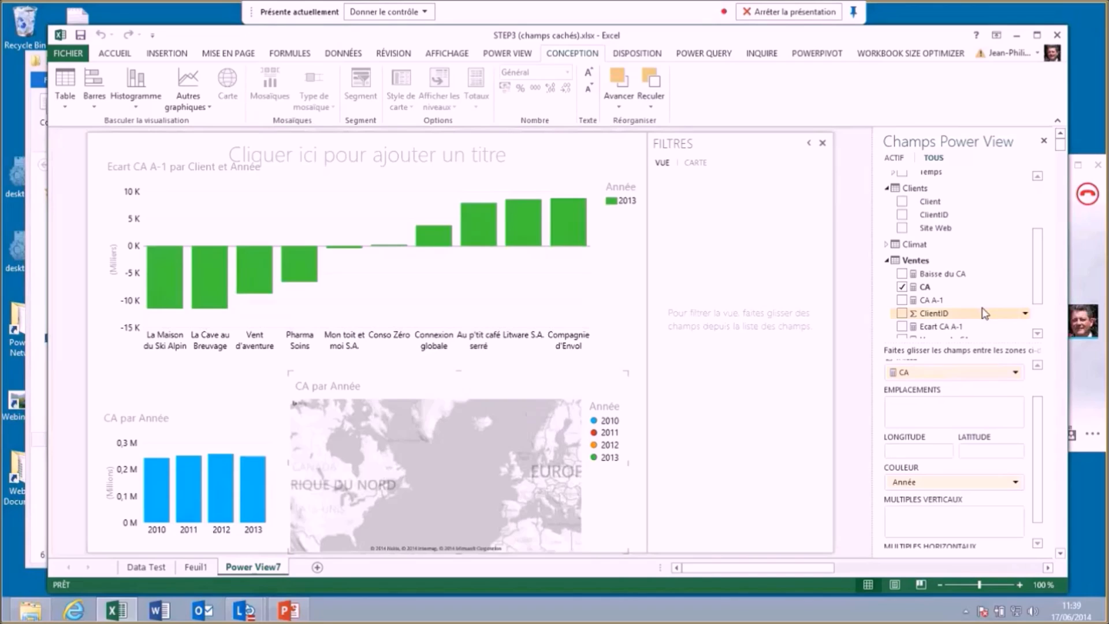
{"action": "left_click_drag", "start_coordinate": [1032, 272], "coordinate": [1035, 226]}
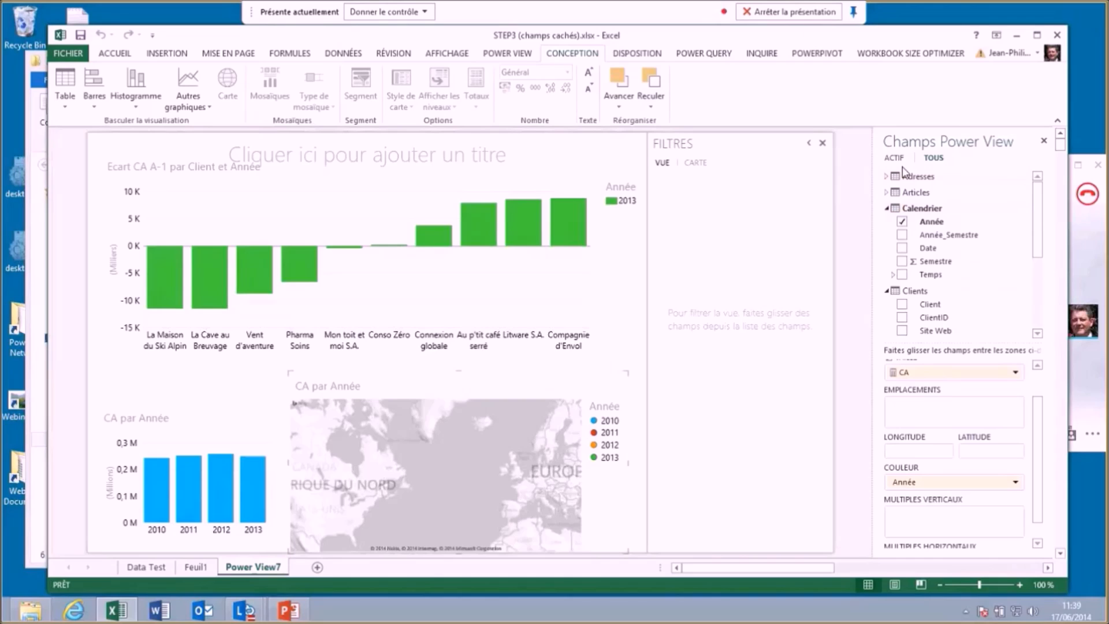
{"action": "left_click", "coordinate": [887, 208]}
{"action": "left_click", "coordinate": [886, 224]}
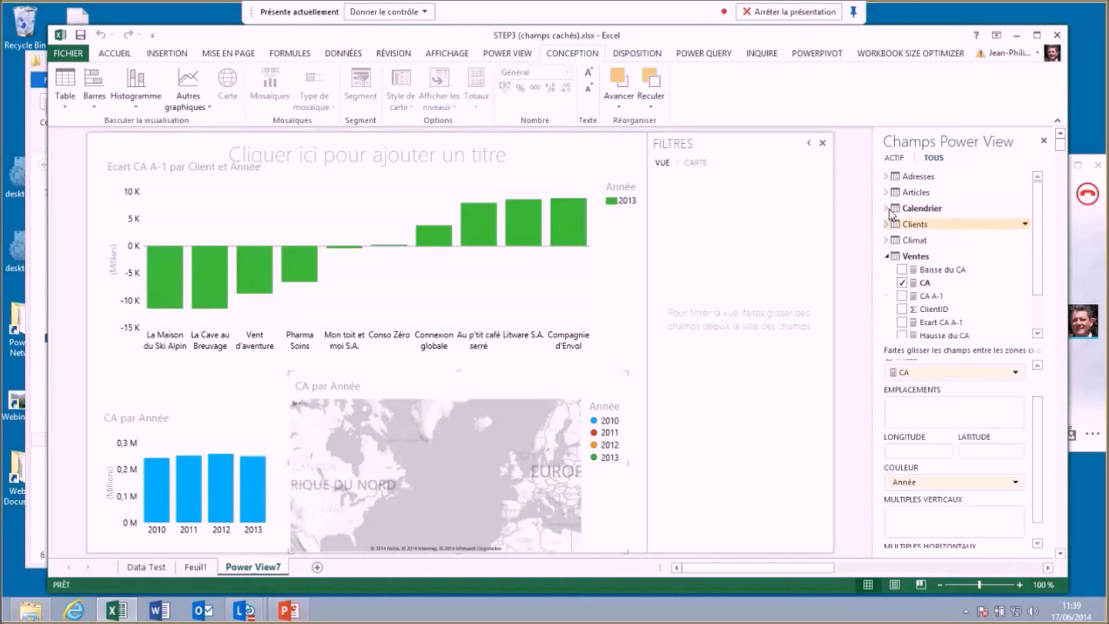
{"action": "left_click", "coordinate": [888, 176]}
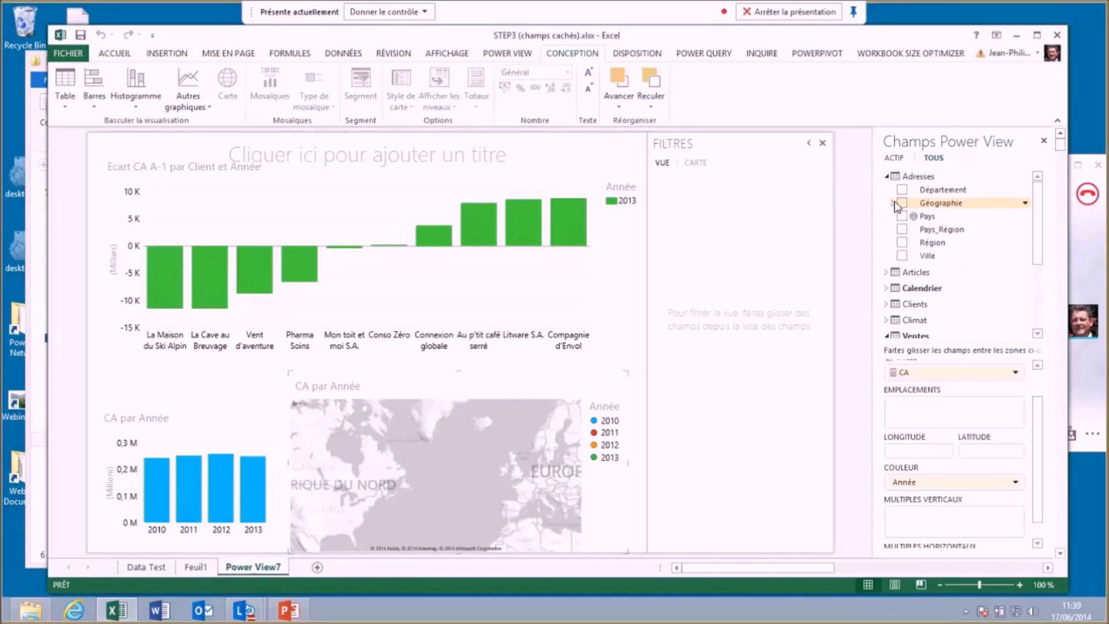
{"action": "left_click", "coordinate": [895, 203]}
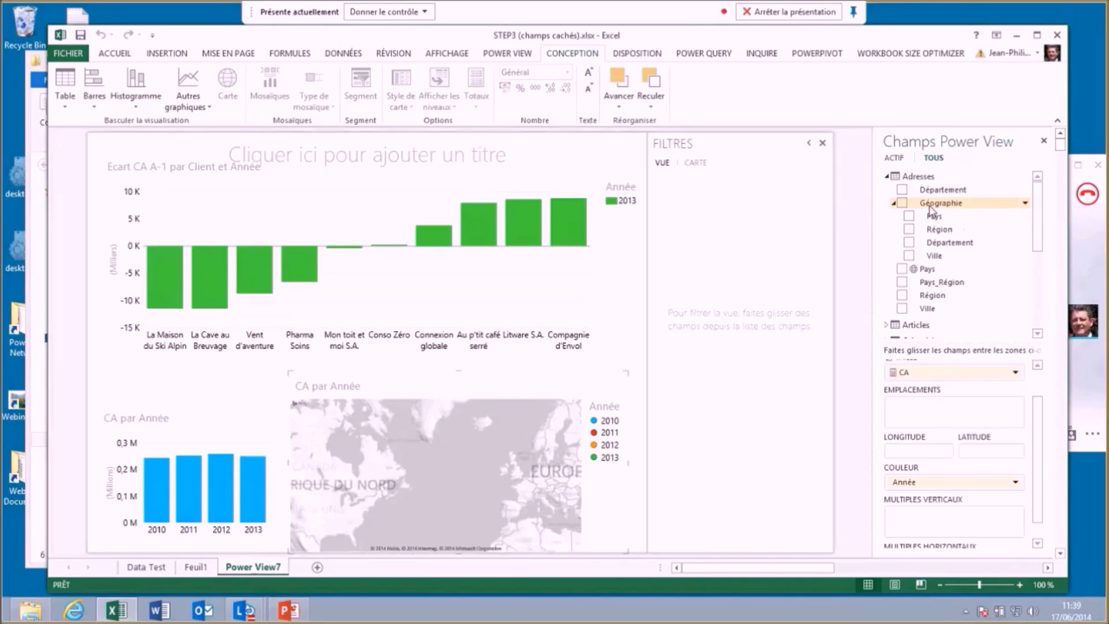
{"action": "left_click_drag", "start_coordinate": [931, 209], "coordinate": [911, 415]}
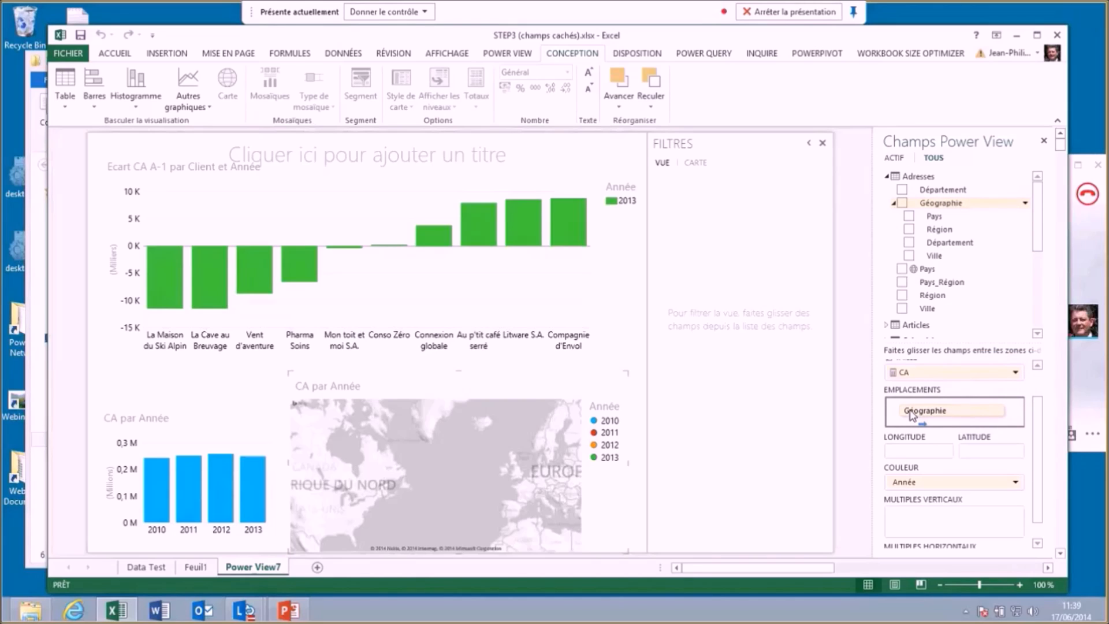
{"action": "left_click_drag", "start_coordinate": [911, 415], "coordinate": [912, 416]}
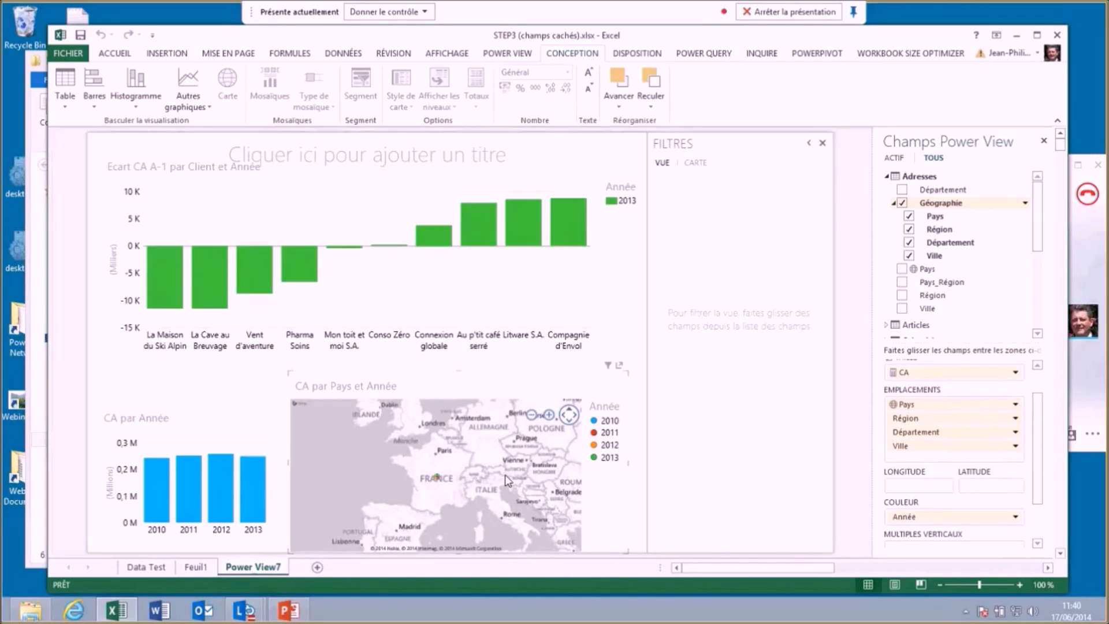
Filter the map on Année to keep only 2012 and 2013
{"action": "left_click", "coordinate": [608, 367]}
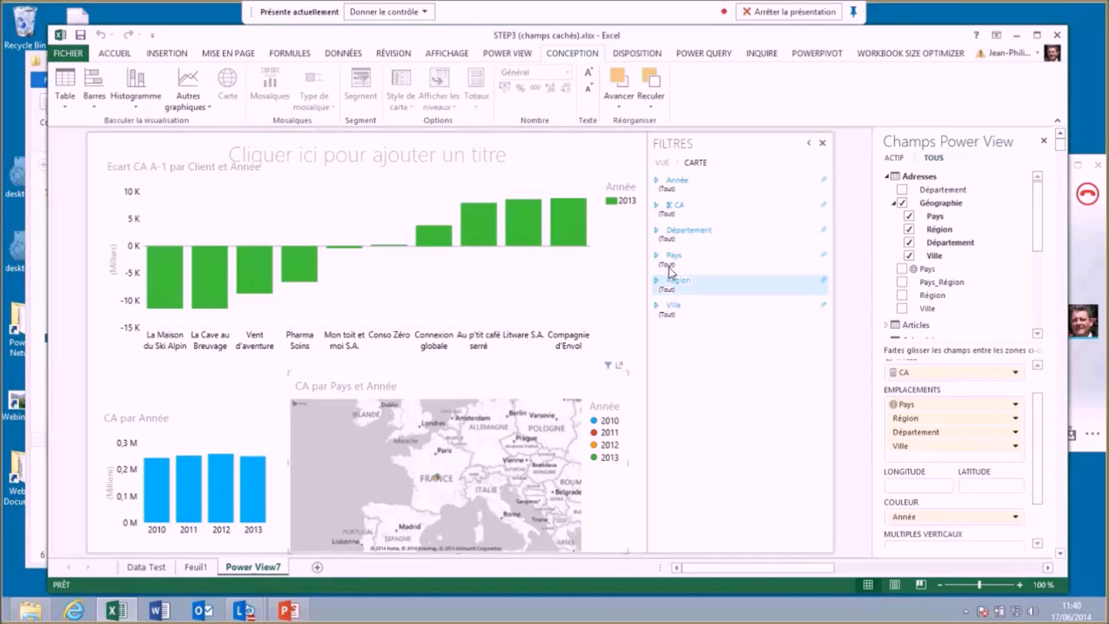
{"action": "left_click", "coordinate": [669, 191]}
{"action": "left_click", "coordinate": [662, 236]}
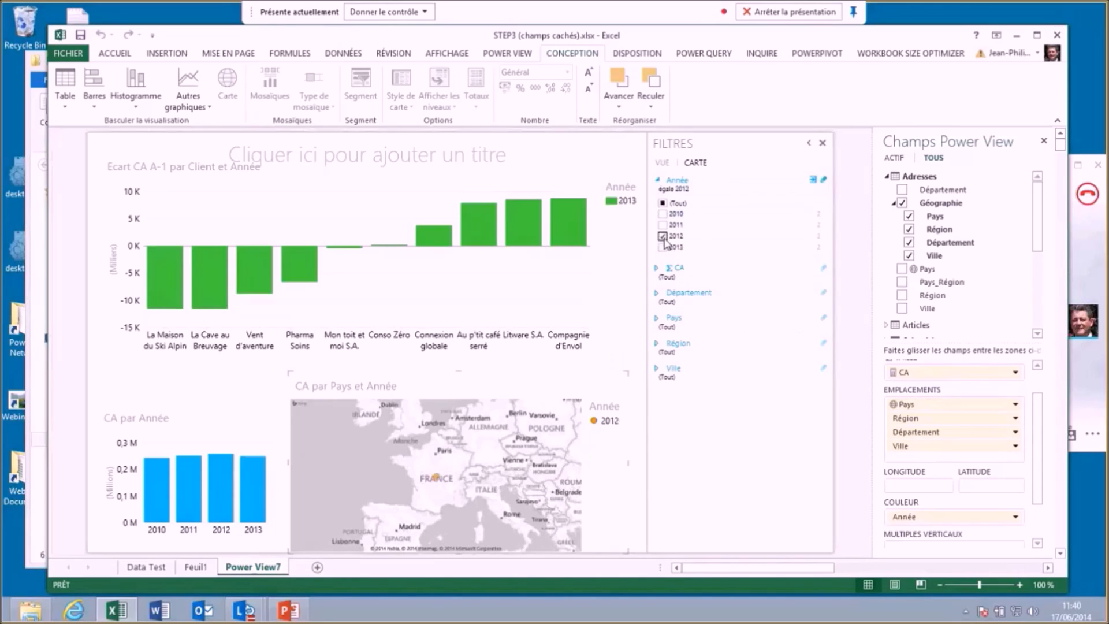
{"action": "left_click", "coordinate": [662, 247]}
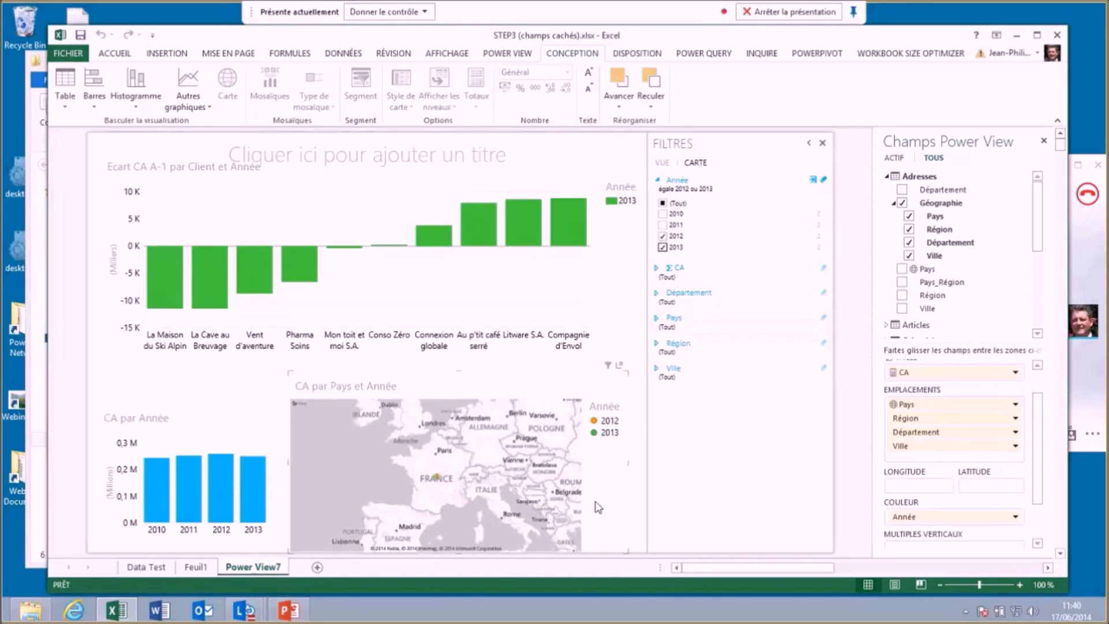
{"action": "left_click", "coordinate": [598, 338]}
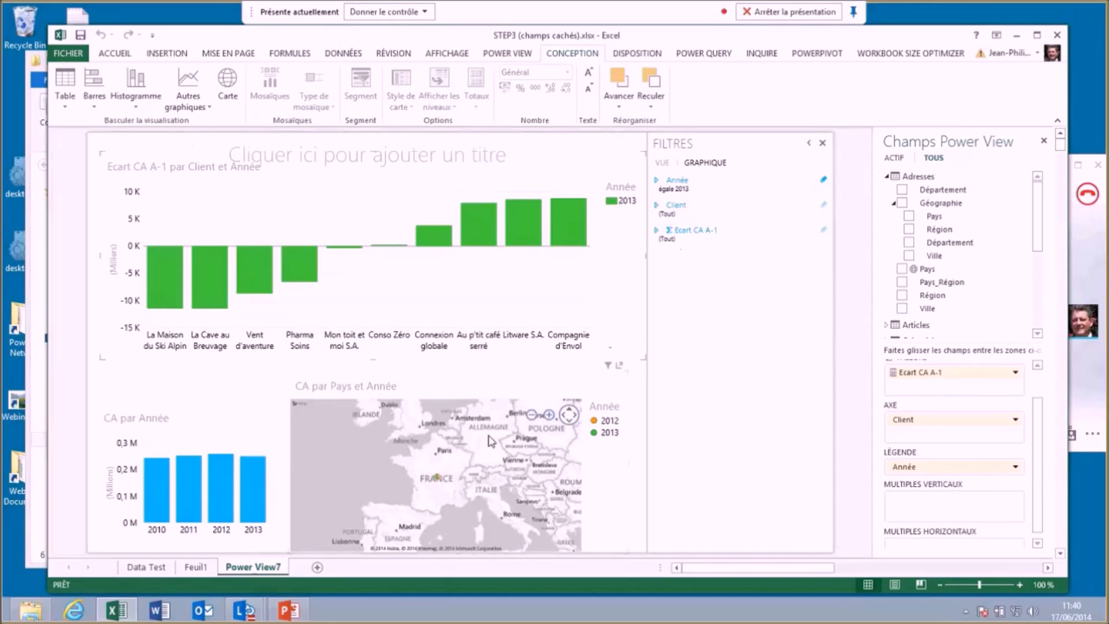
Drill the map down into France to show its regions, and enlarge the map to fill the report
{"action": "scroll", "coordinate": [492, 440], "scroll_direction": "up", "scroll_amount": 2}
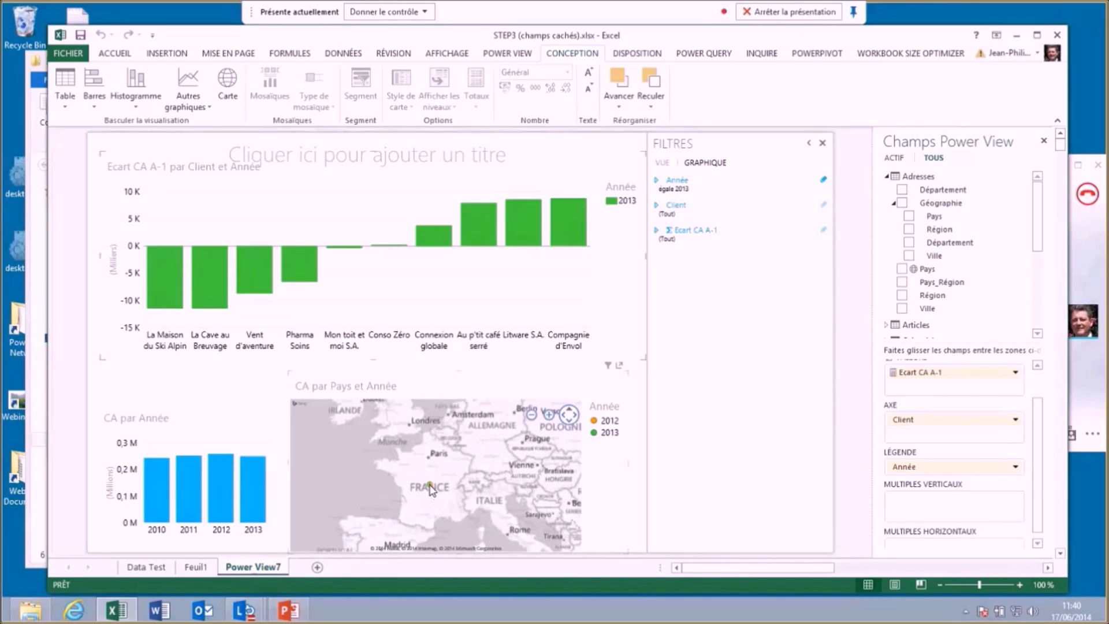
{"action": "mouse_move", "coordinate": [430, 490]}
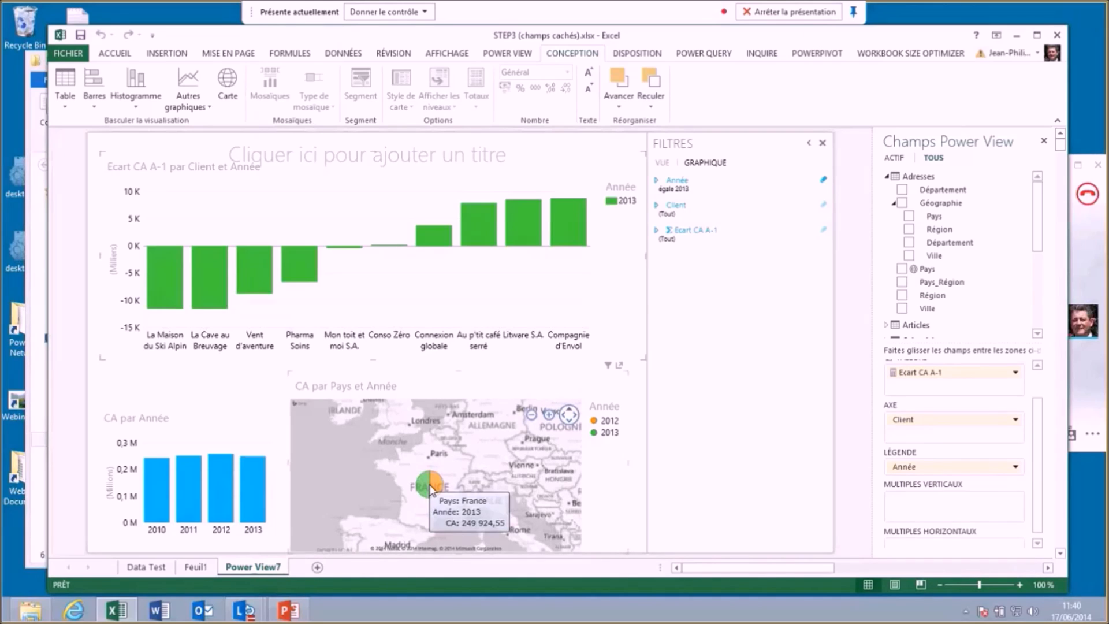
{"action": "double_click", "coordinate": [430, 490]}
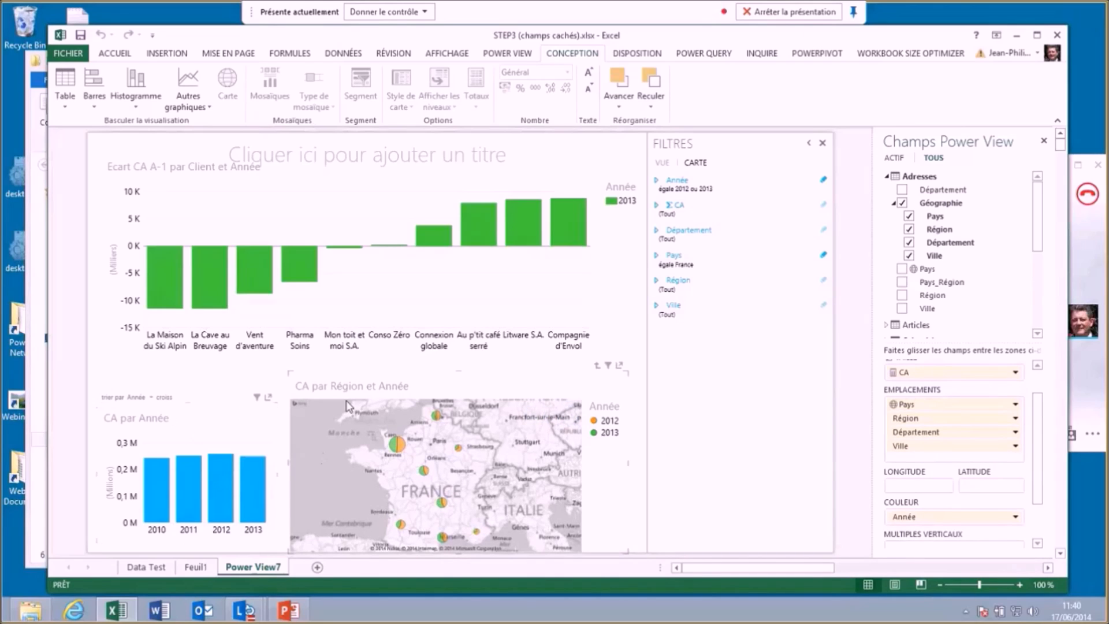
{"action": "left_click", "coordinate": [619, 367]}
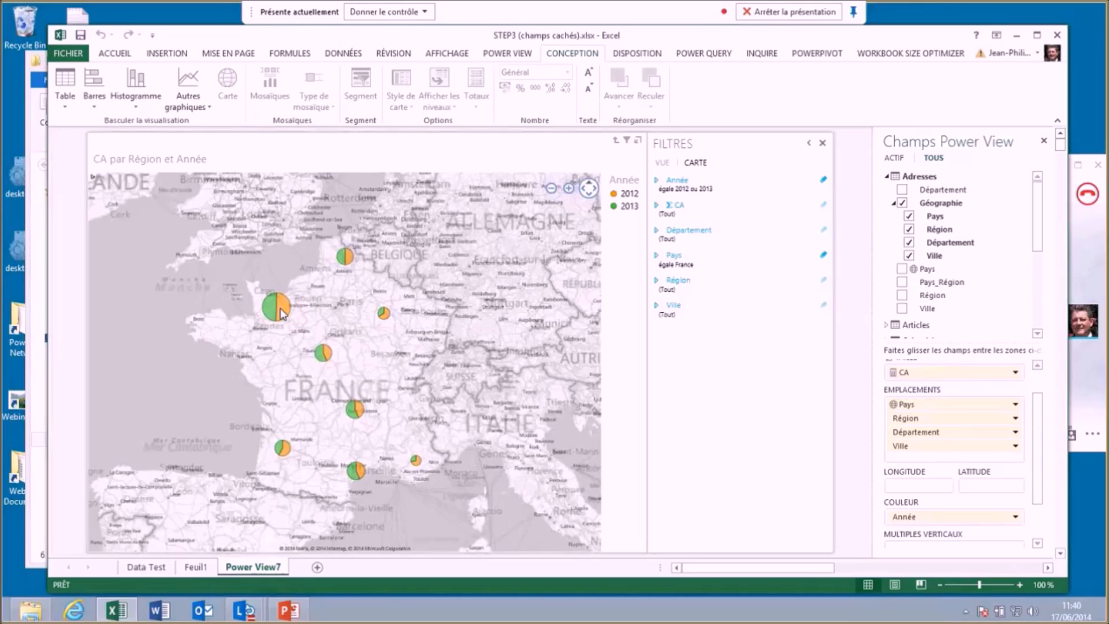
Drill the map down through Provence-Alpes-Côte d'Azur and Alpes-Maritimes to city level, and restore the map to its normal size
{"action": "mouse_move", "coordinate": [345, 260]}
{"action": "mouse_move", "coordinate": [418, 466]}
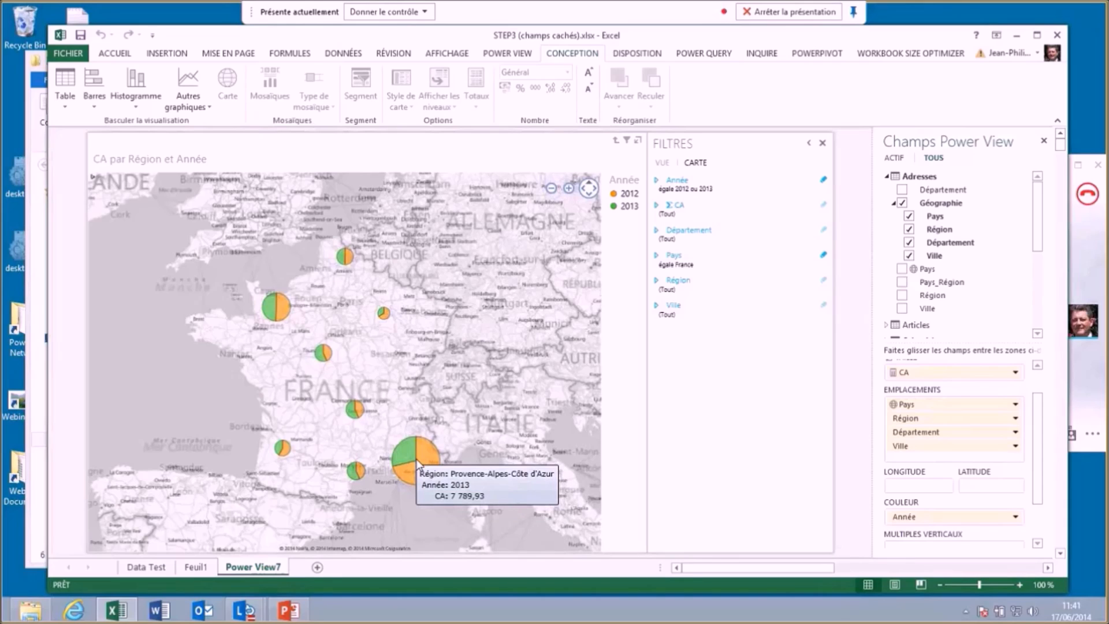
{"action": "double_click", "coordinate": [417, 462]}
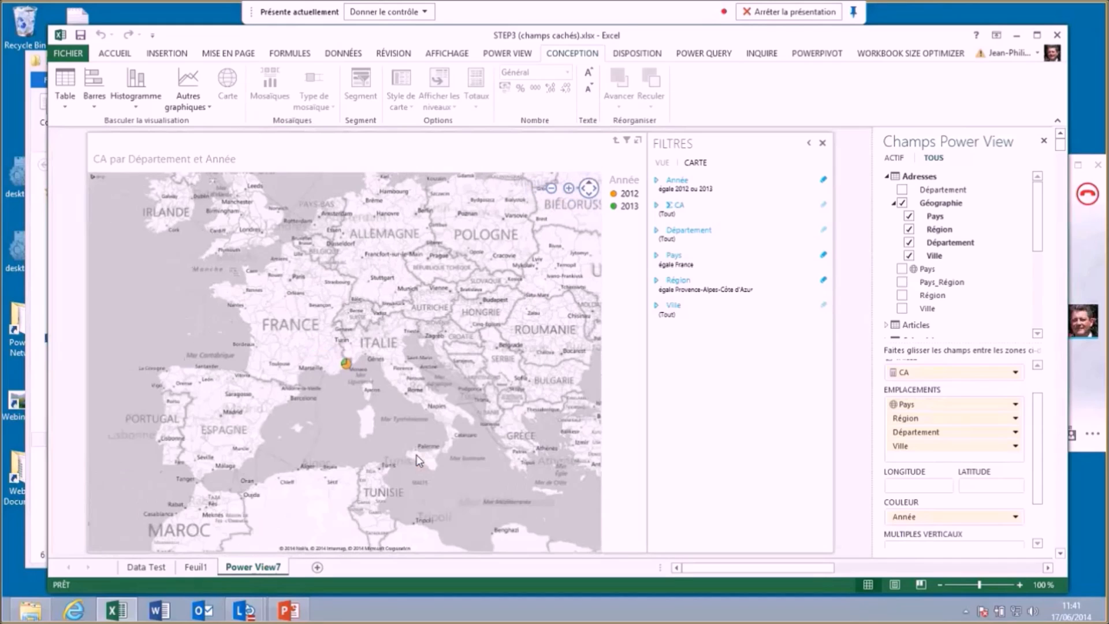
{"action": "mouse_move", "coordinate": [349, 362]}
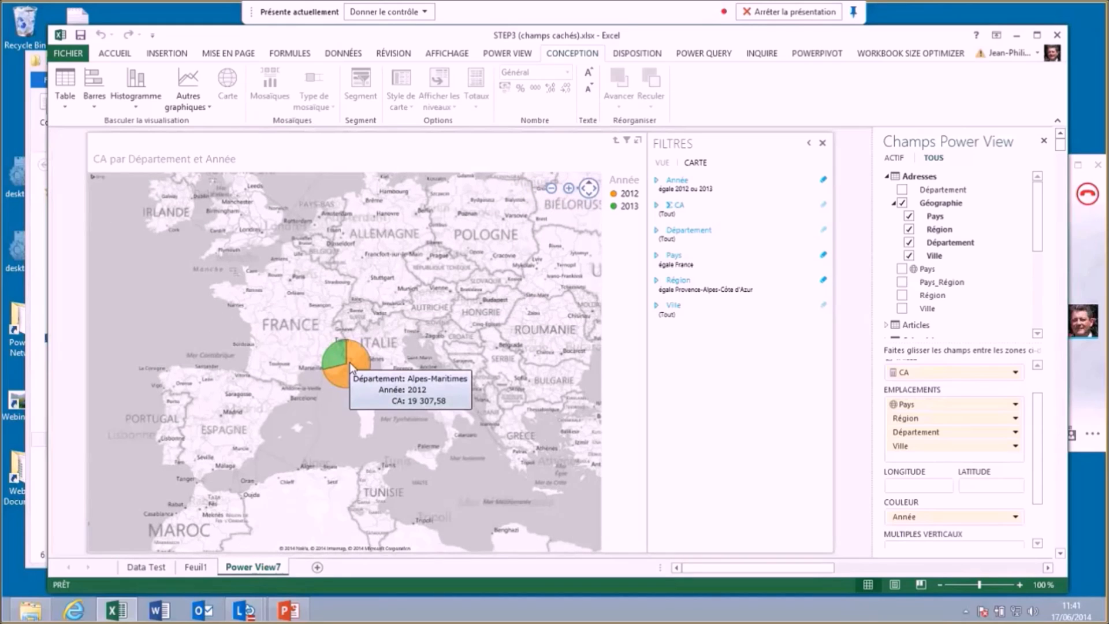
{"action": "double_click", "coordinate": [348, 362]}
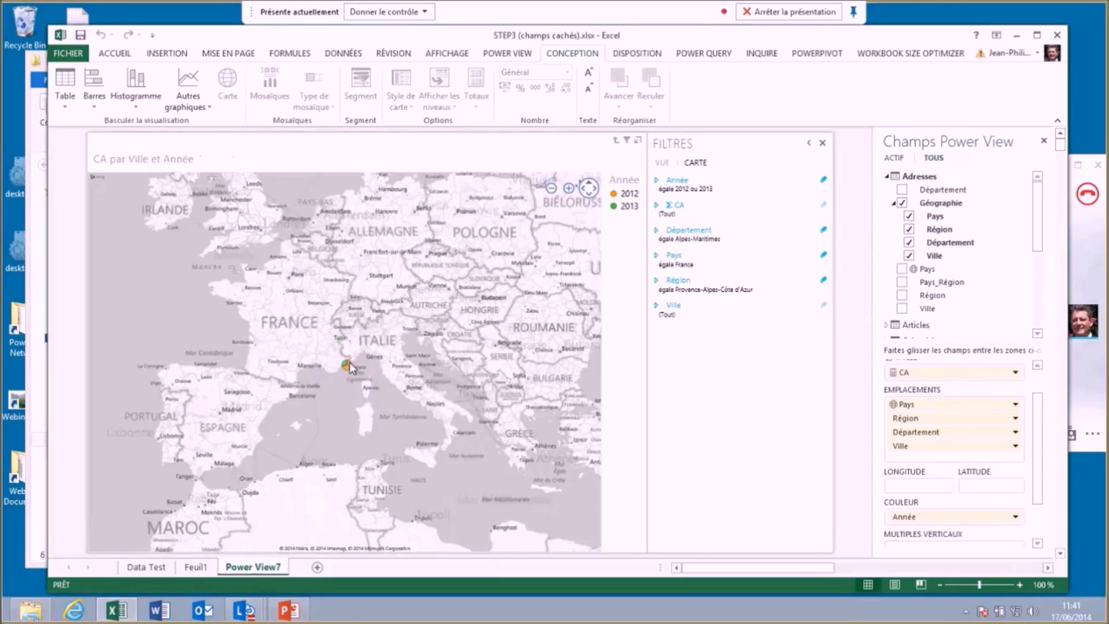
{"action": "mouse_move", "coordinate": [349, 364]}
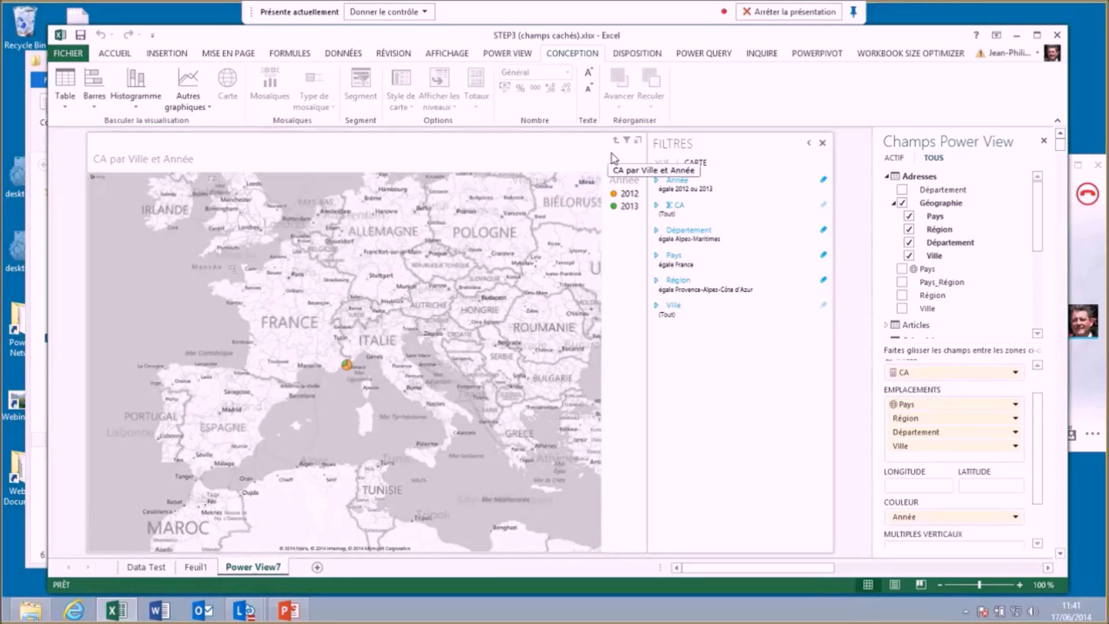
{"action": "left_click", "coordinate": [638, 140]}
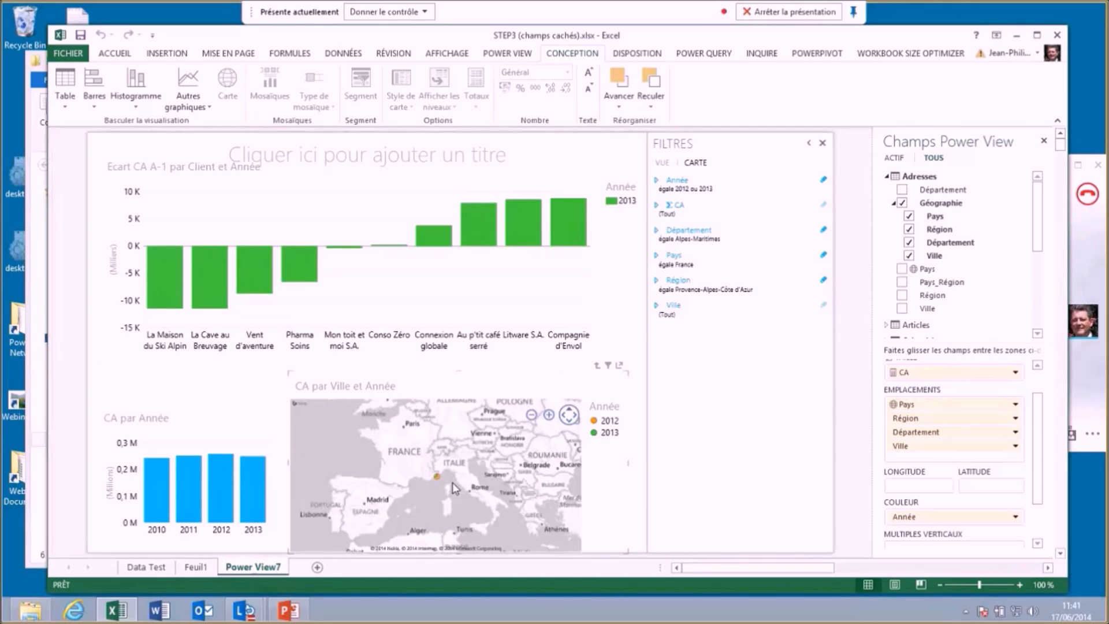
Select the 2013 slice for Nice on the map to highlight its share in the other charts
{"action": "mouse_move", "coordinate": [434, 478]}
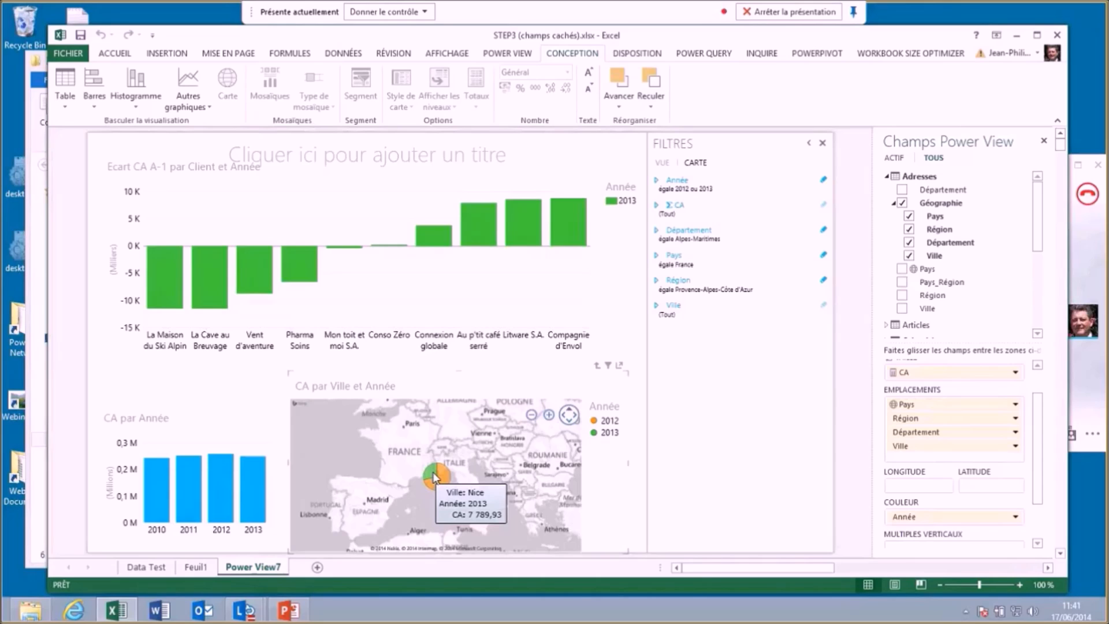
{"action": "left_click", "coordinate": [434, 477]}
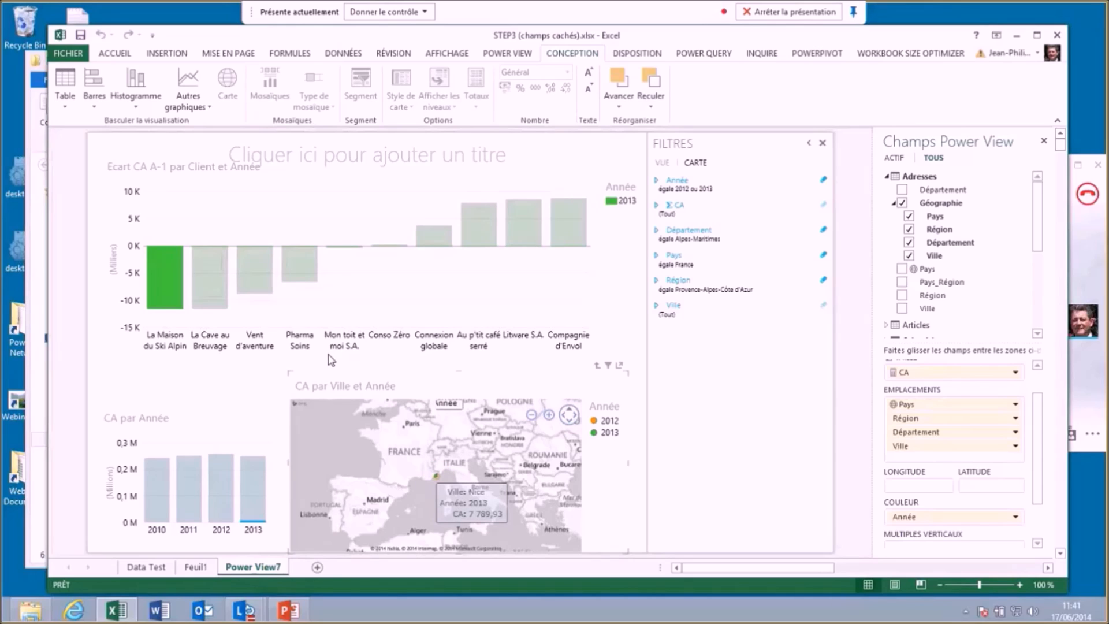
{"action": "mouse_move", "coordinate": [158, 280]}
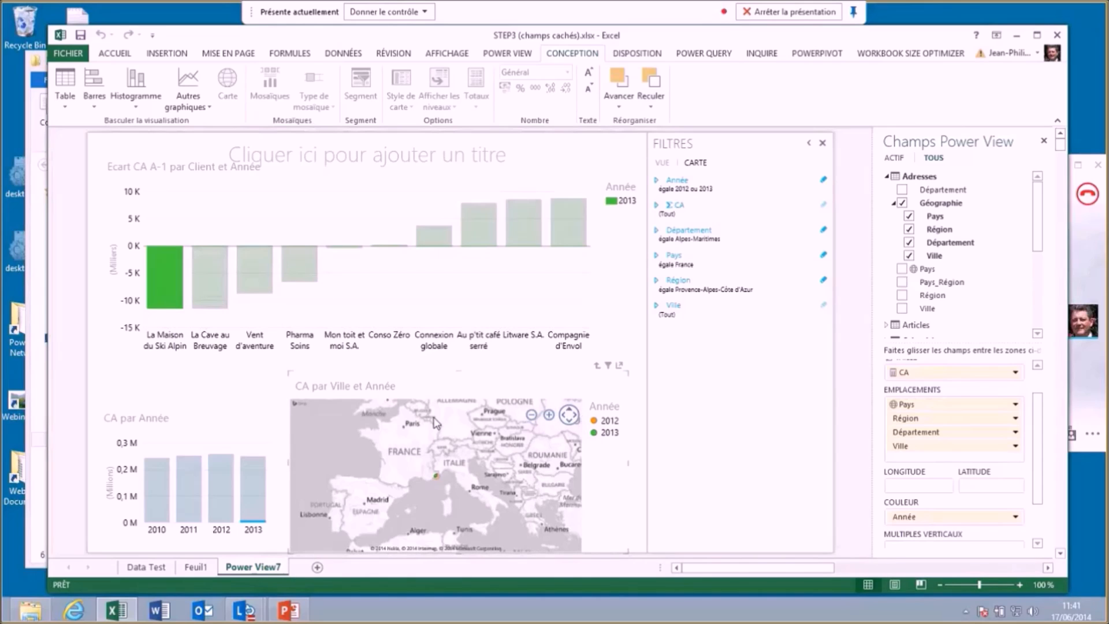
Drill the map back up to the French regions and down through Basse-Normandie and Calvados to city level
{"action": "left_click", "coordinate": [597, 366]}
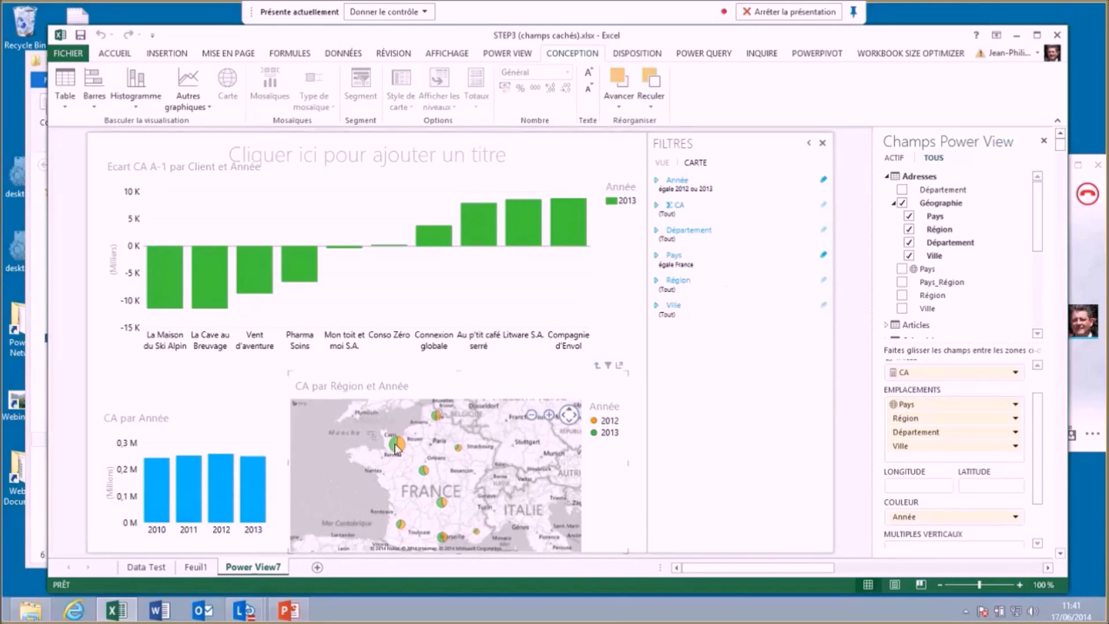
{"action": "mouse_move", "coordinate": [400, 448]}
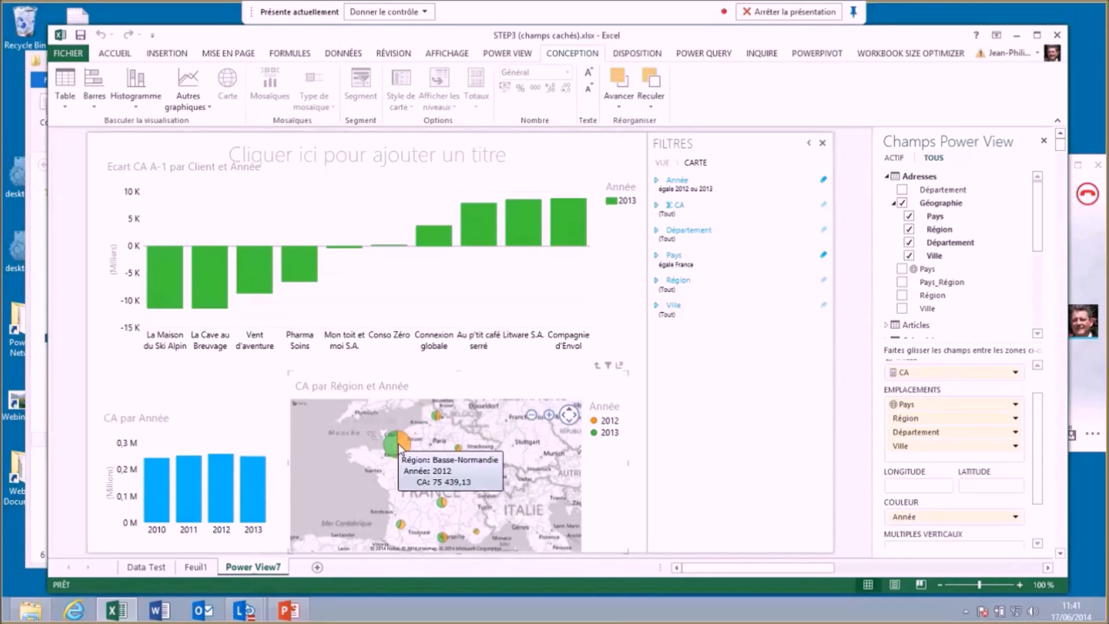
{"action": "double_click", "coordinate": [400, 449]}
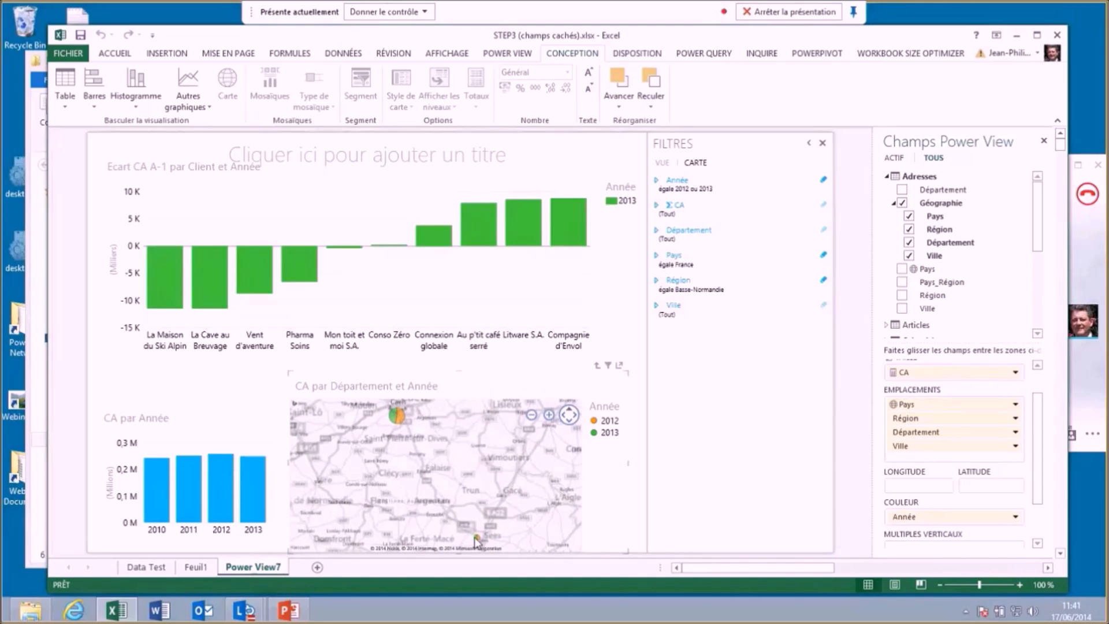
{"action": "double_click", "coordinate": [397, 415]}
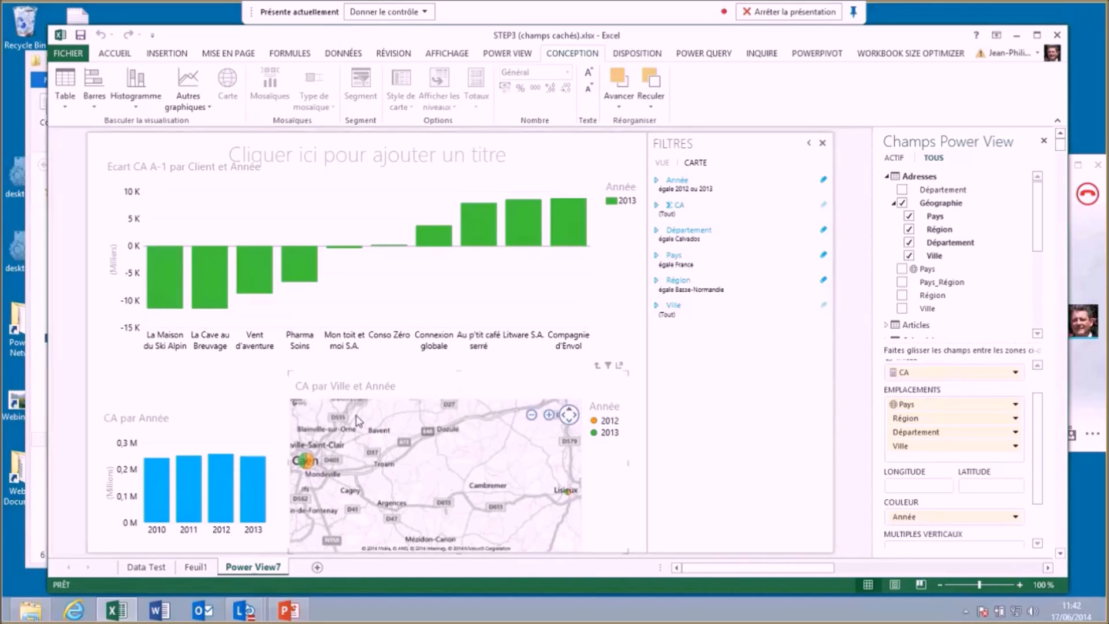
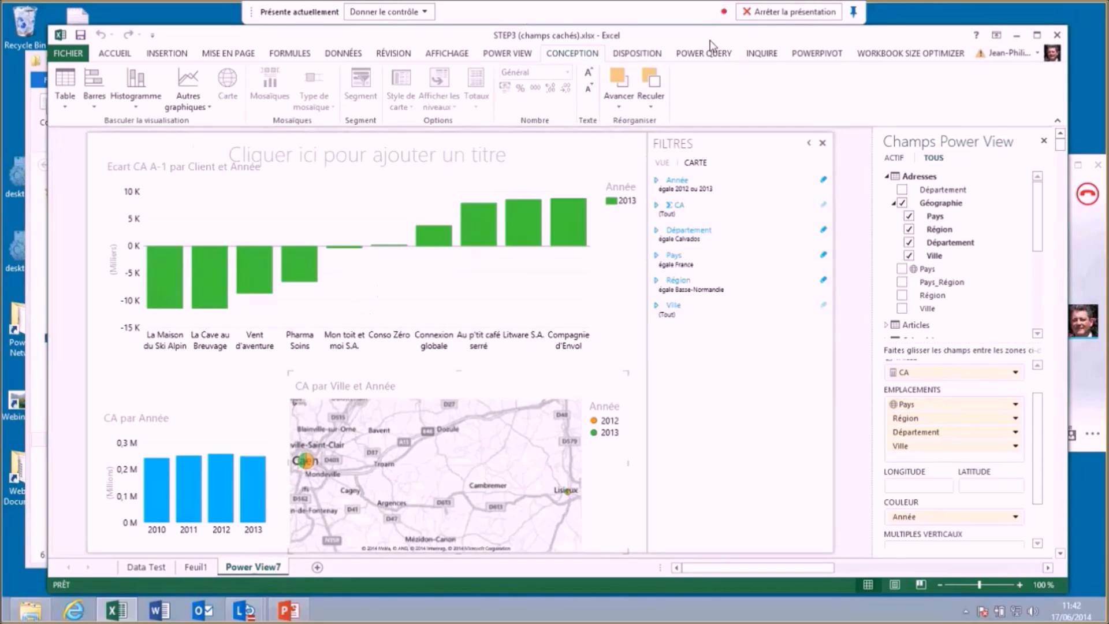
Close the STEP3 (champs cachés).xlsx workbook without saving the changes
{"action": "left_click", "coordinate": [1059, 36]}
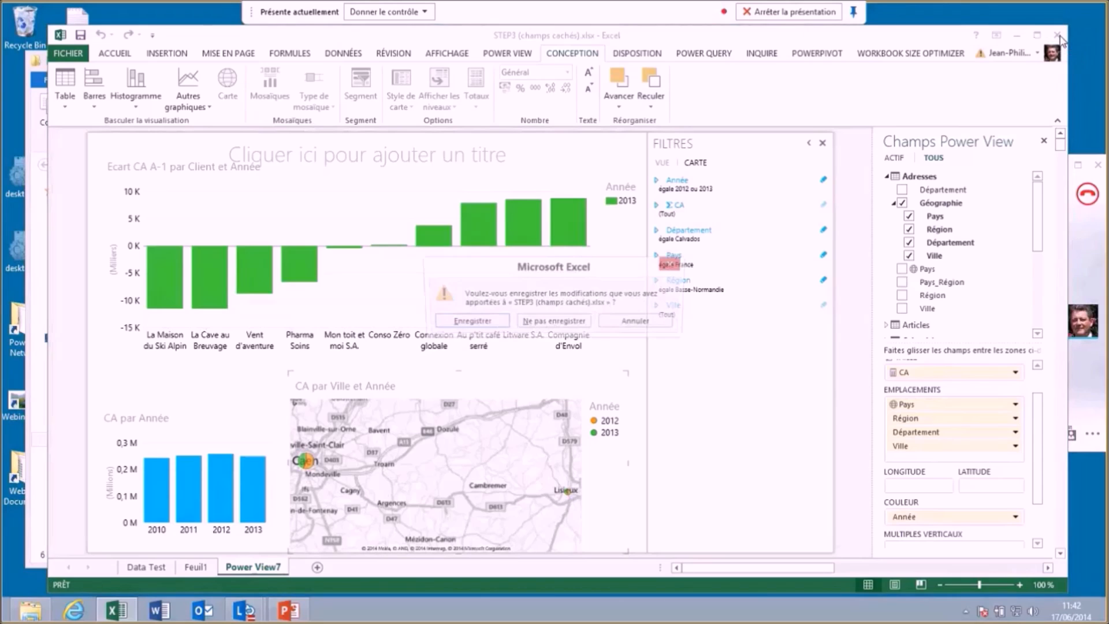
{"action": "left_click", "coordinate": [561, 325]}
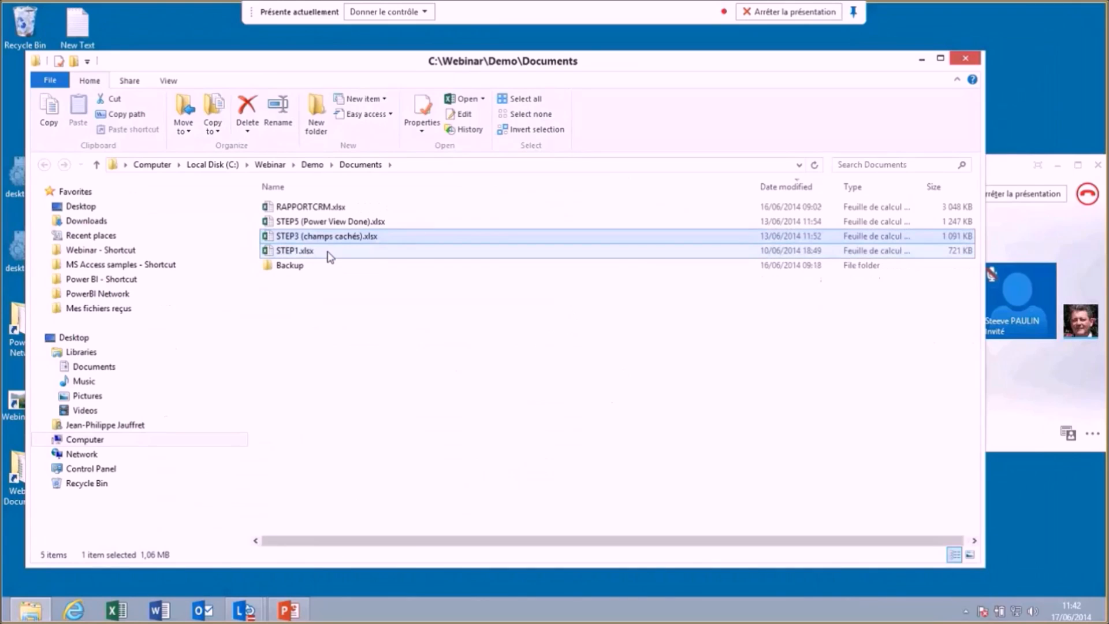
Open STEP5 (Power View Done).xlsx, view the Axe Ventes report, and enable the blocked external images on the Axe Produits sheet
{"action": "double_click", "coordinate": [329, 222]}
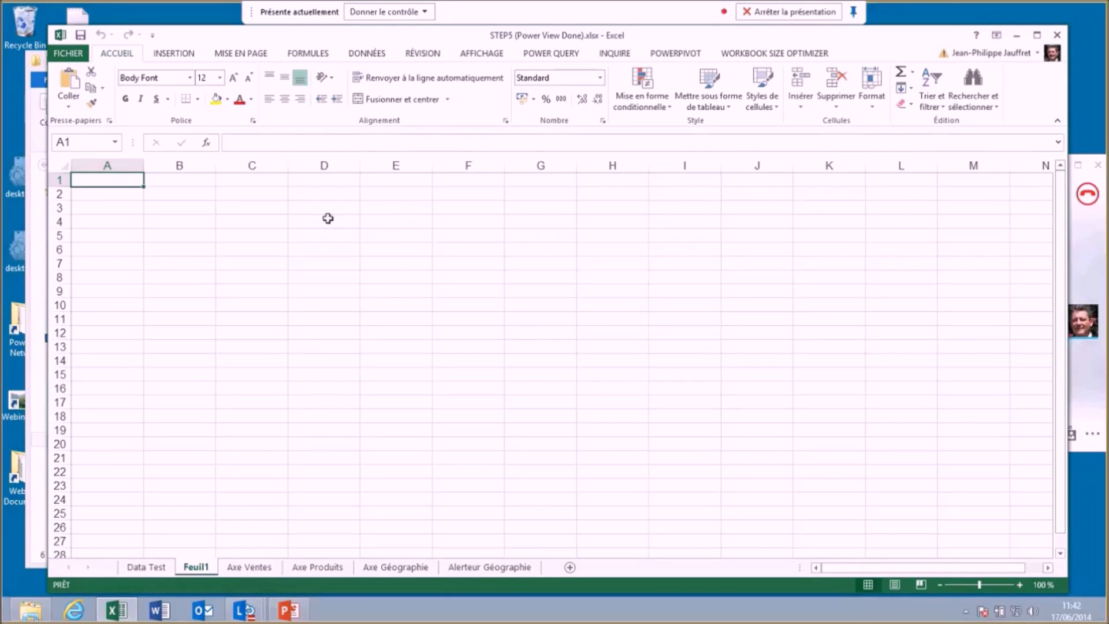
{"action": "left_click", "coordinate": [250, 568]}
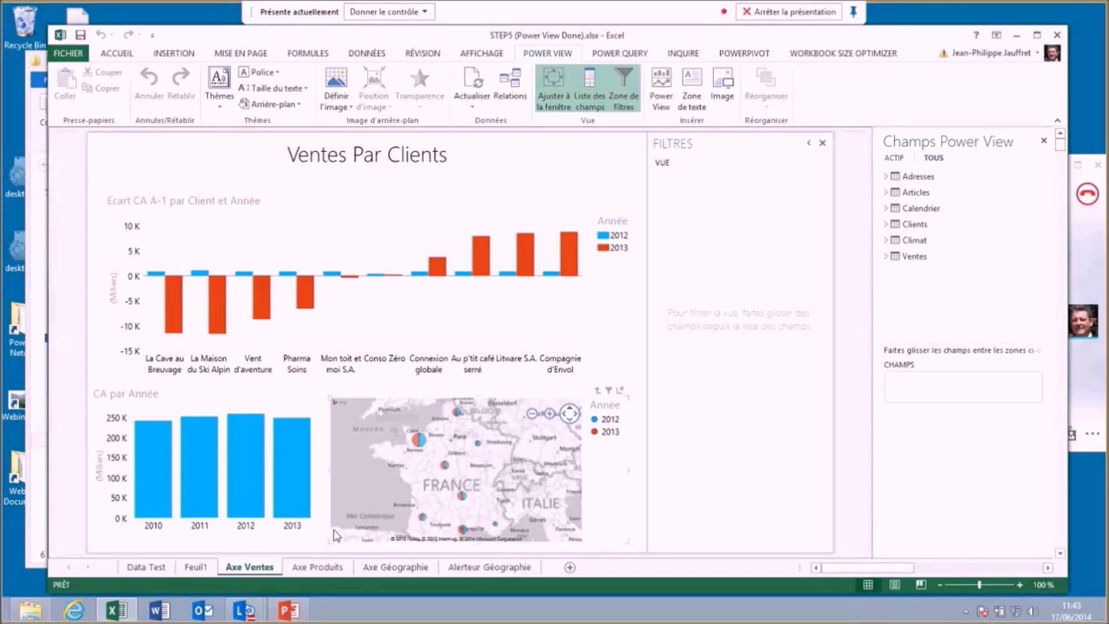
{"action": "left_click", "coordinate": [330, 571]}
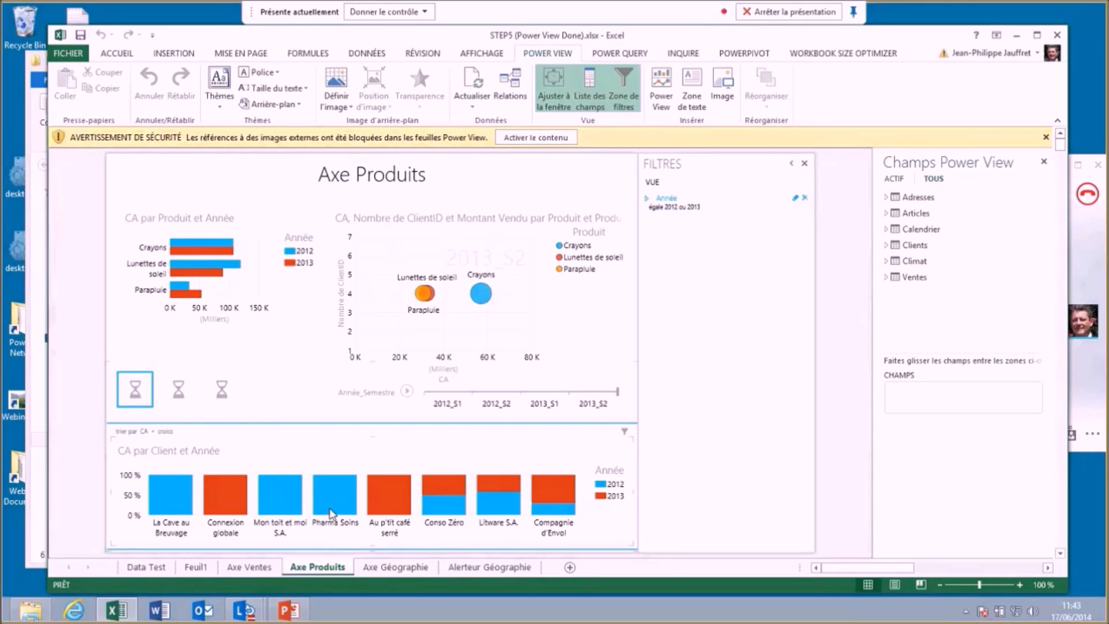
{"action": "left_click", "coordinate": [530, 142]}
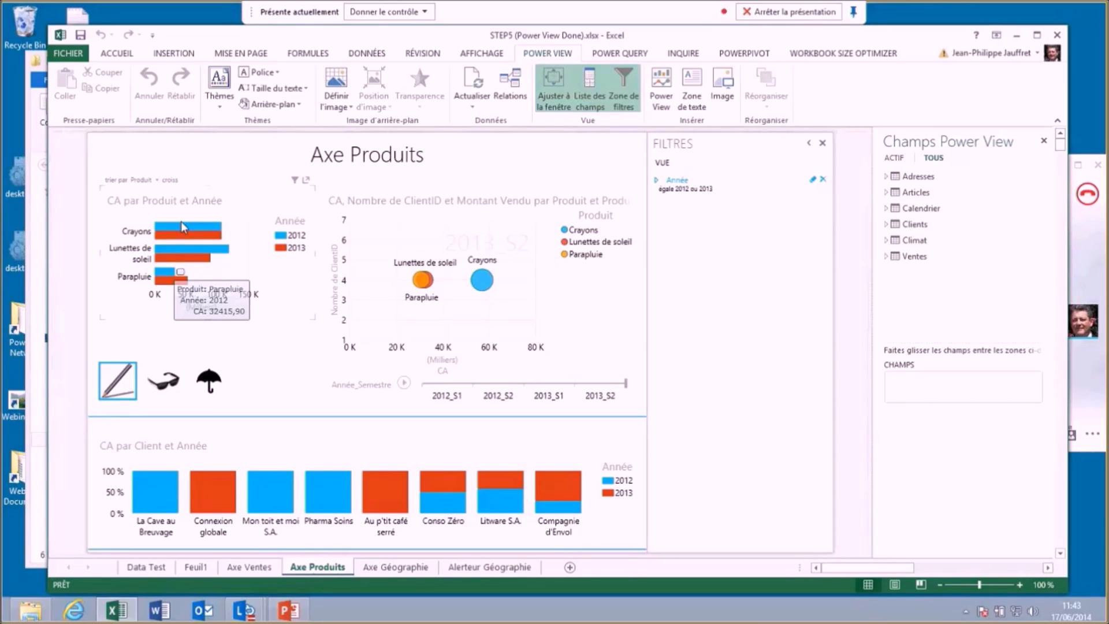
Examine the 2012 and 2013 revenue by product, and the per-client revenue shares for the pencil tile
{"action": "mouse_move", "coordinate": [222, 229]}
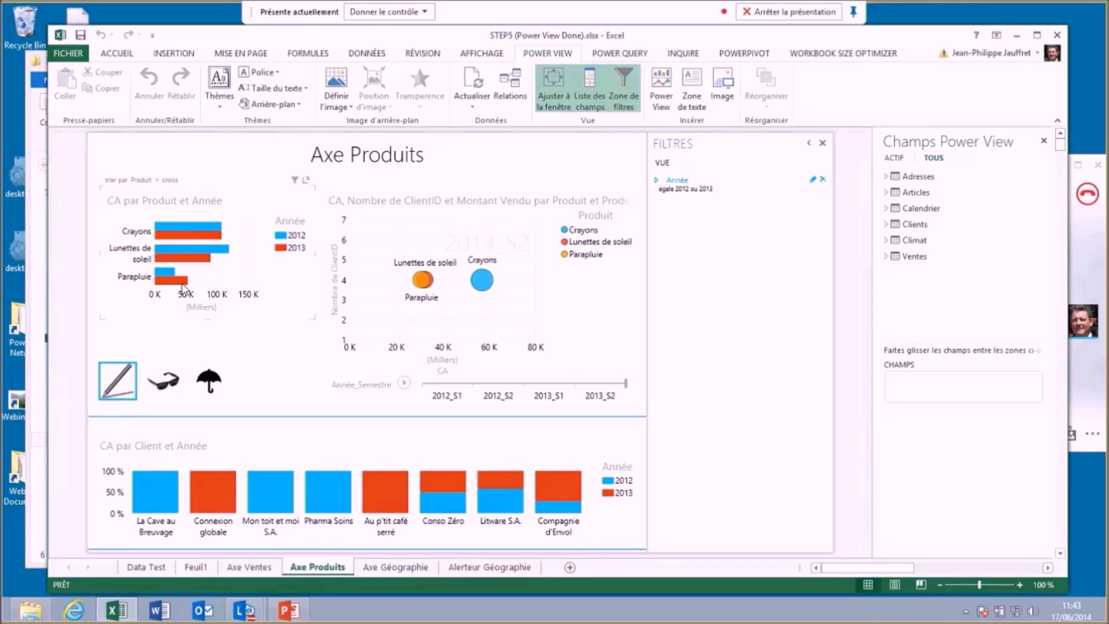
{"action": "mouse_move", "coordinate": [189, 264]}
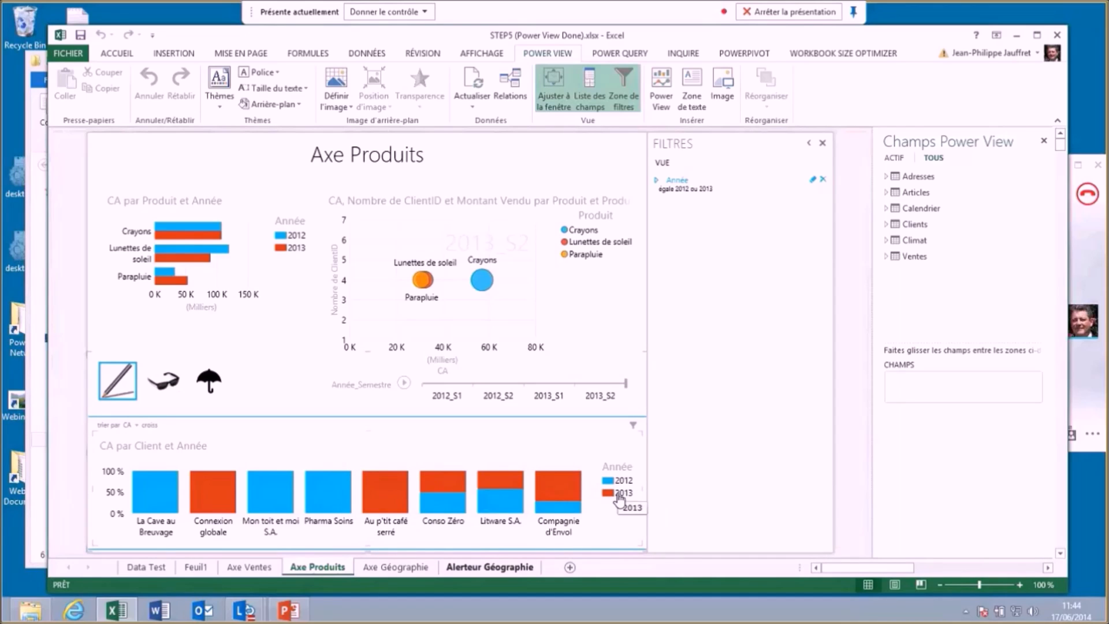
{"action": "mouse_move", "coordinate": [442, 504]}
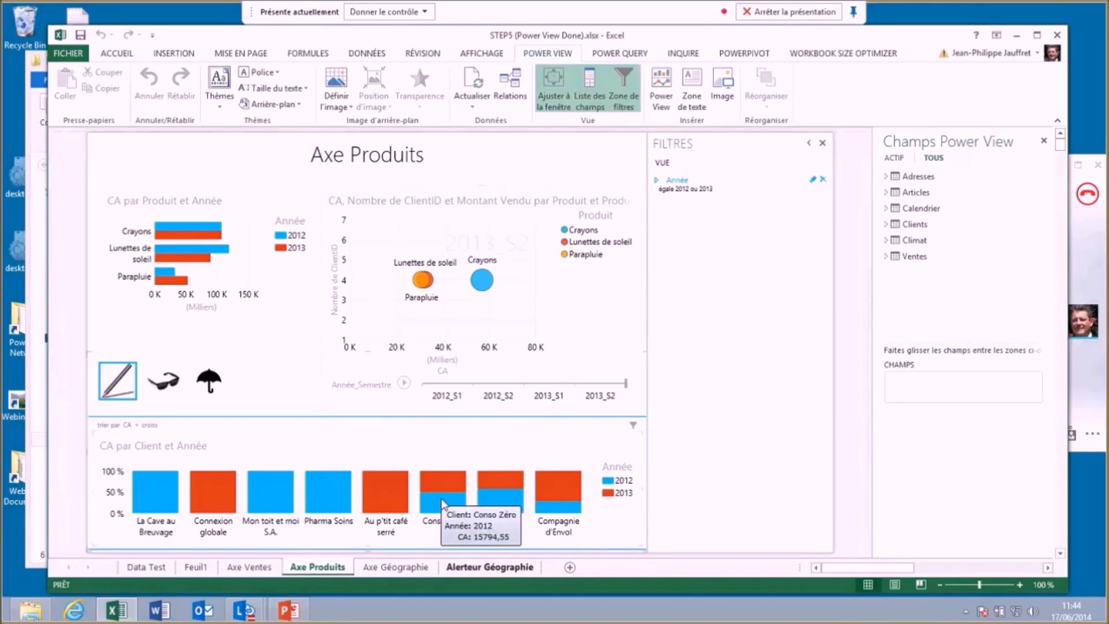
{"action": "mouse_move", "coordinate": [446, 483]}
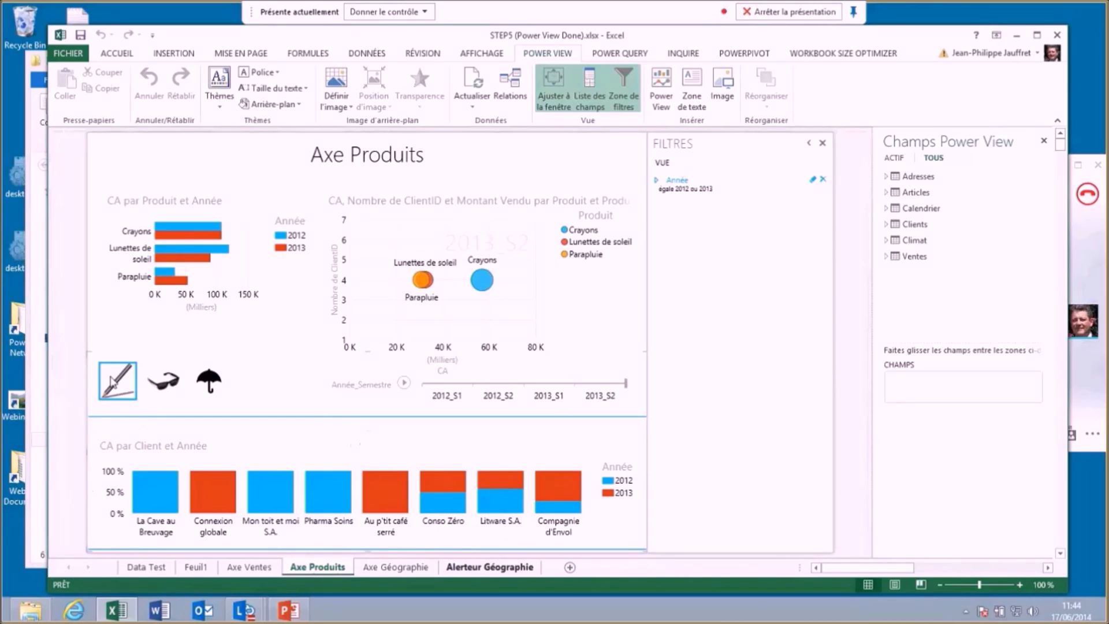
{"action": "mouse_move", "coordinate": [160, 508]}
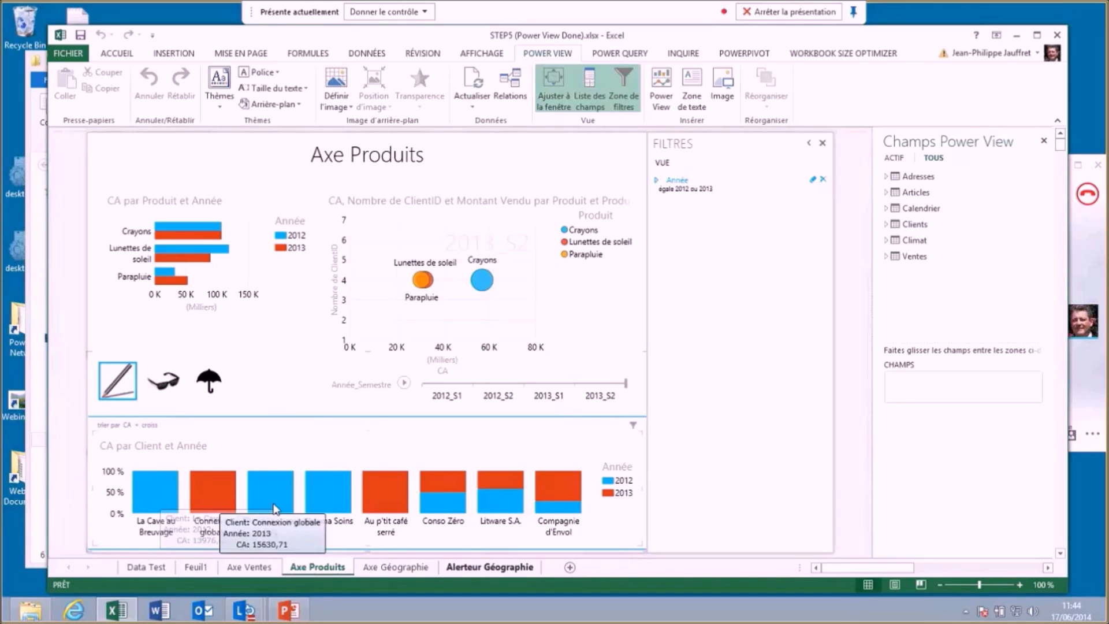
{"action": "mouse_move", "coordinate": [327, 503]}
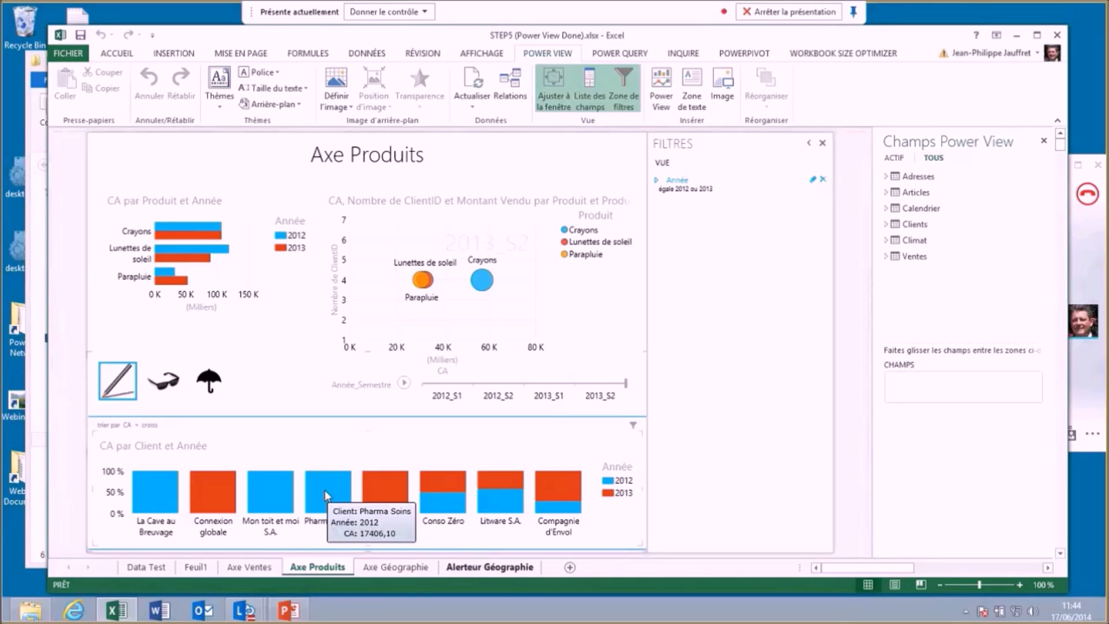
Show client revenue for the sunglasses tile, highlight the 2013 Lunettes de soleil bar to inspect La Maison du Ski Alpin, and clear the highlight
{"action": "left_click", "coordinate": [168, 388]}
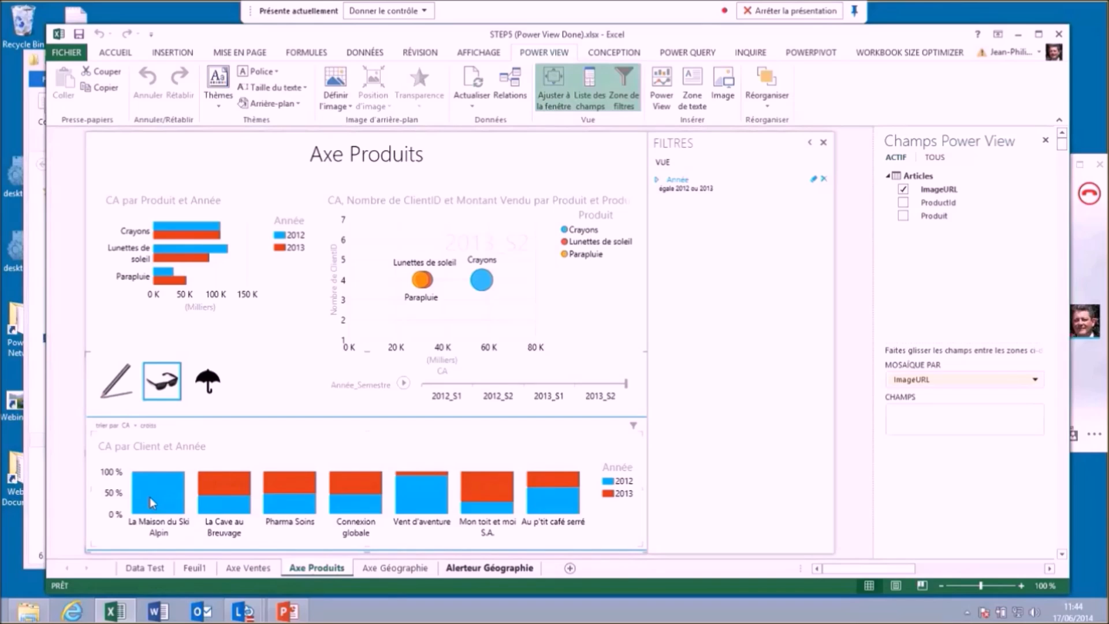
{"action": "mouse_move", "coordinate": [168, 501]}
{"action": "left_click", "coordinate": [189, 258]}
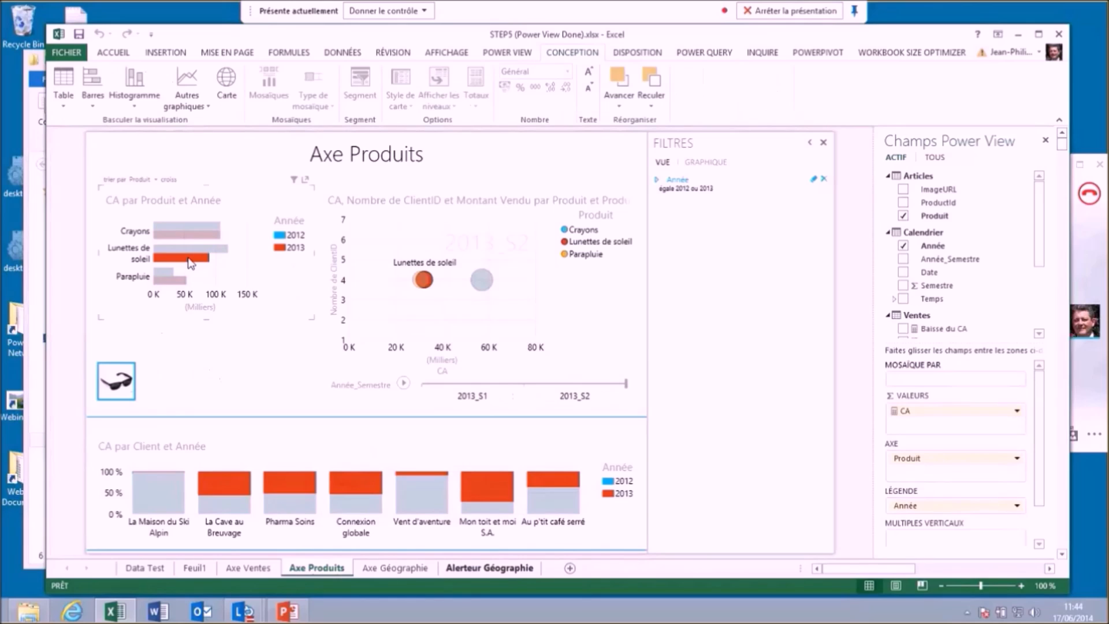
{"action": "mouse_move", "coordinate": [176, 478]}
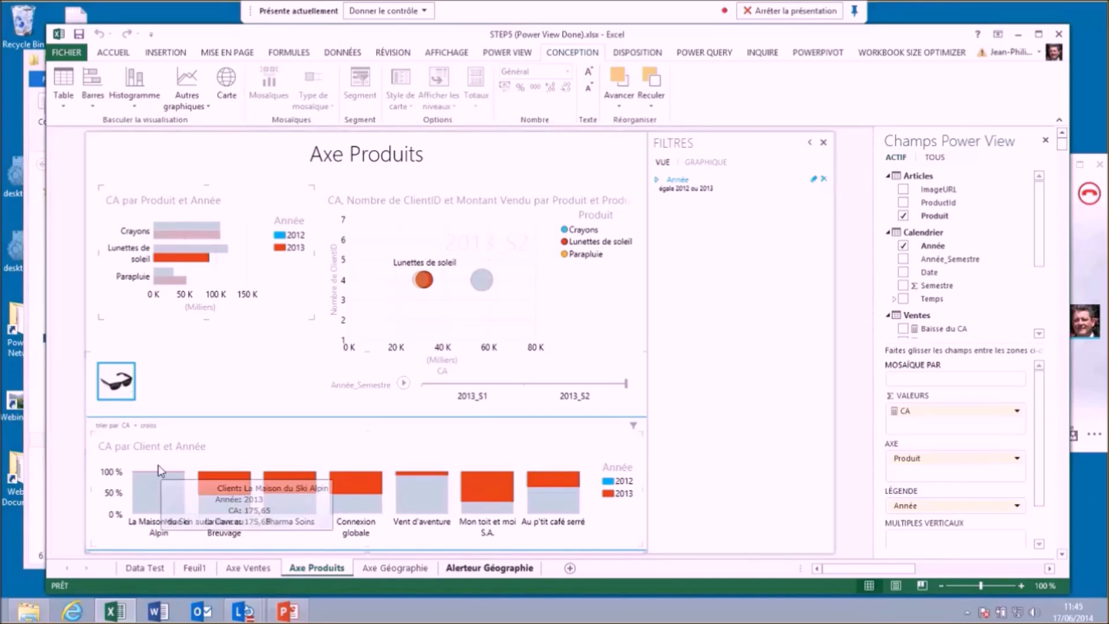
{"action": "left_click", "coordinate": [209, 279]}
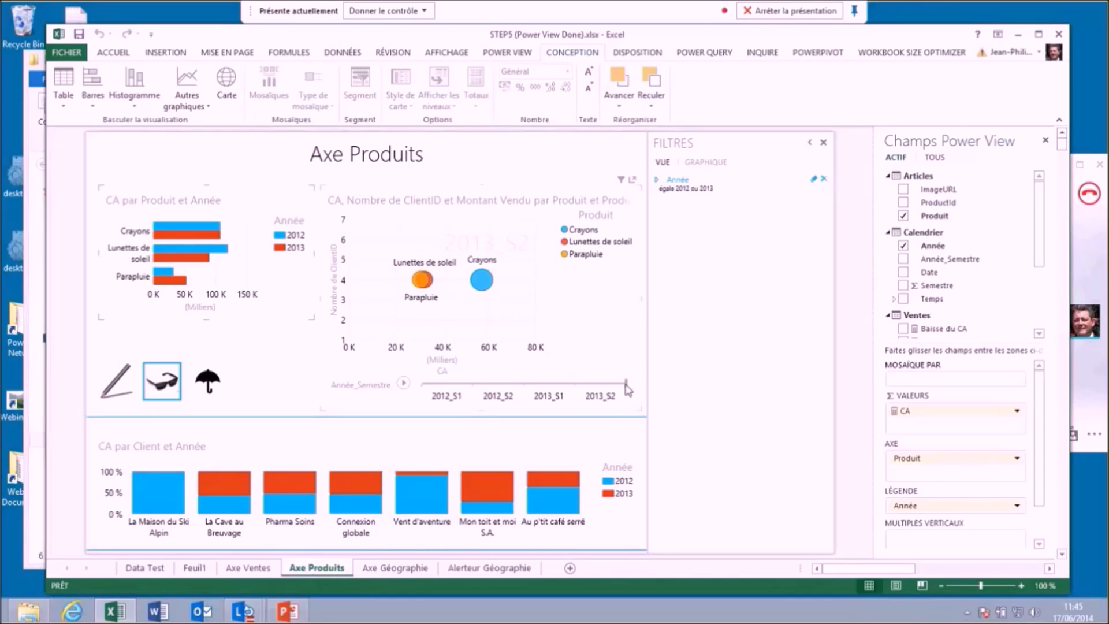
Rewind the bubble chart's Année_Semestre timeline to its start and play the animation
{"action": "left_click_drag", "start_coordinate": [627, 384], "coordinate": [421, 383]}
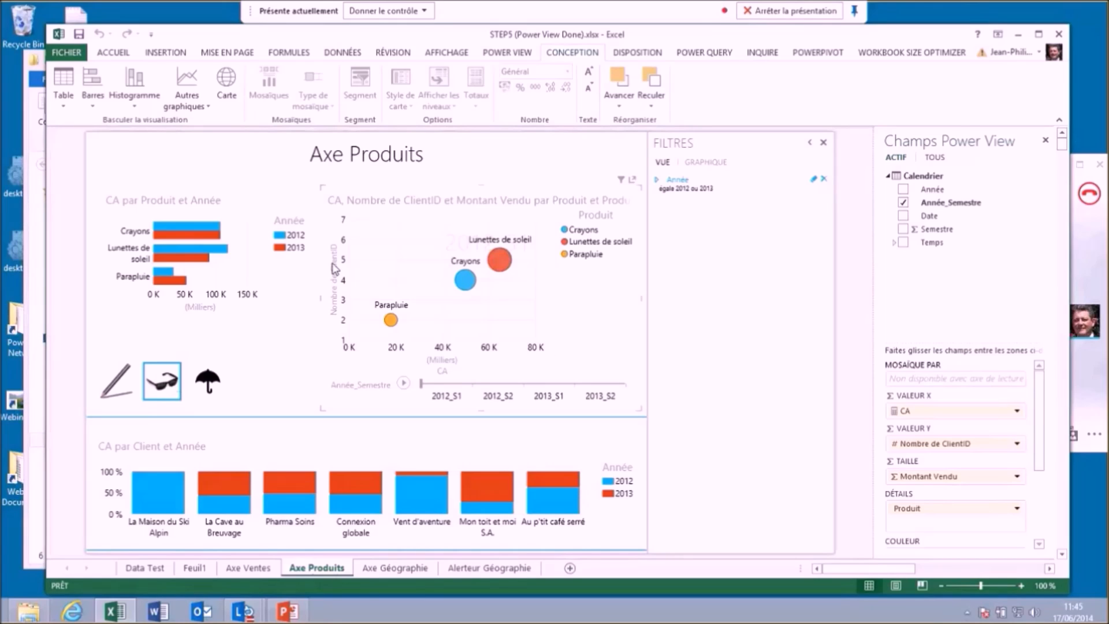
{"action": "left_click", "coordinate": [404, 385]}
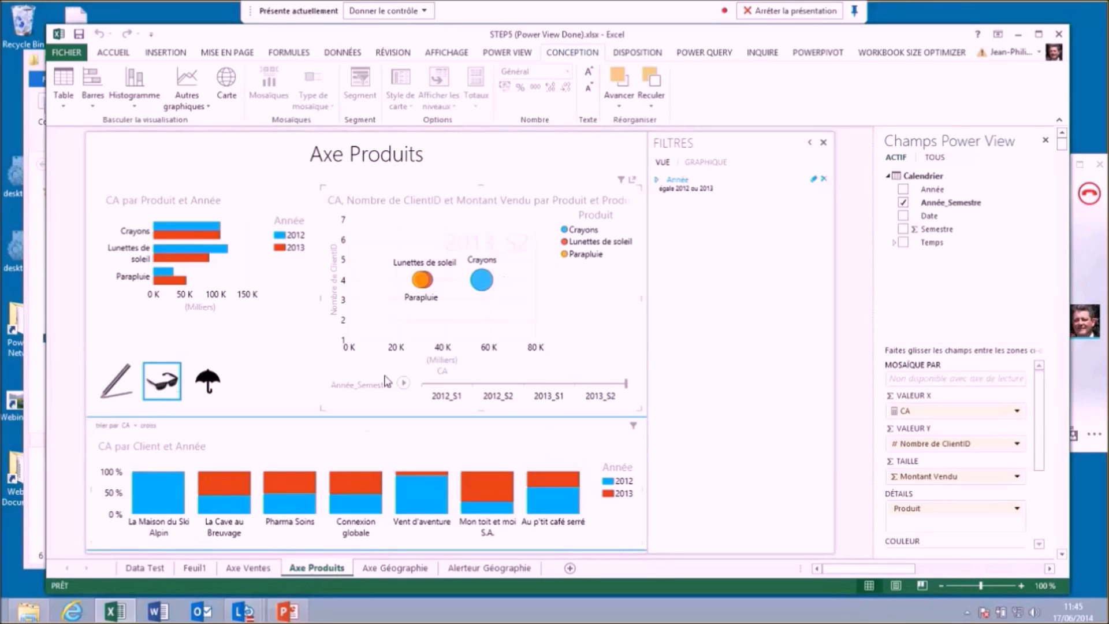
On the Axe Géographie sheet, review the half-year maps' field layout and client values, and filter the maps to Lunettes de soleil
{"action": "left_click", "coordinate": [399, 568]}
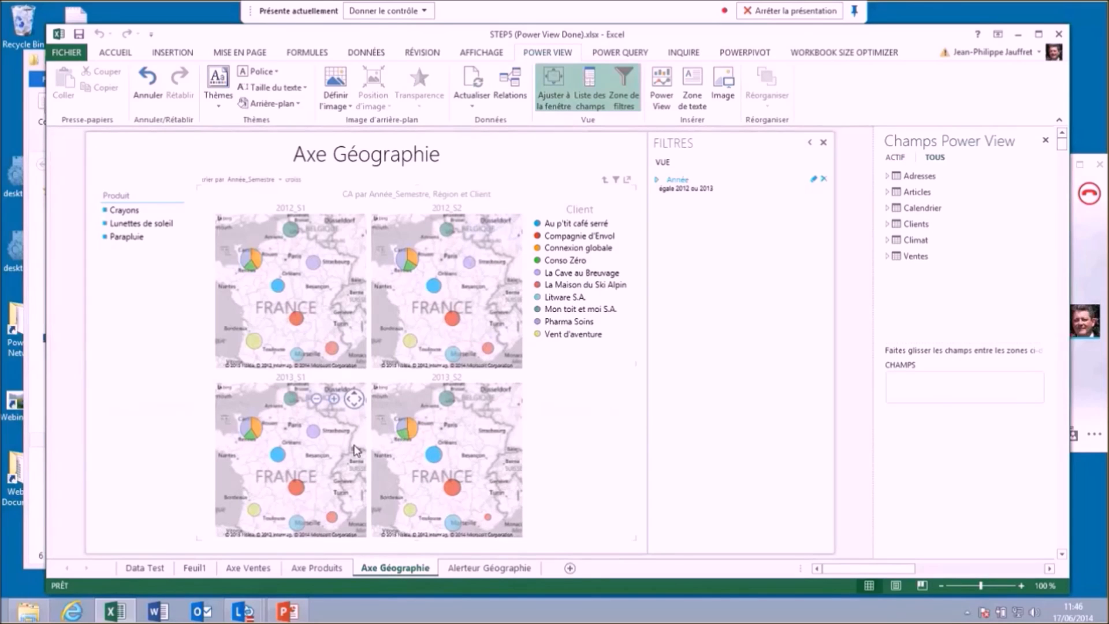
{"action": "left_click", "coordinate": [491, 255]}
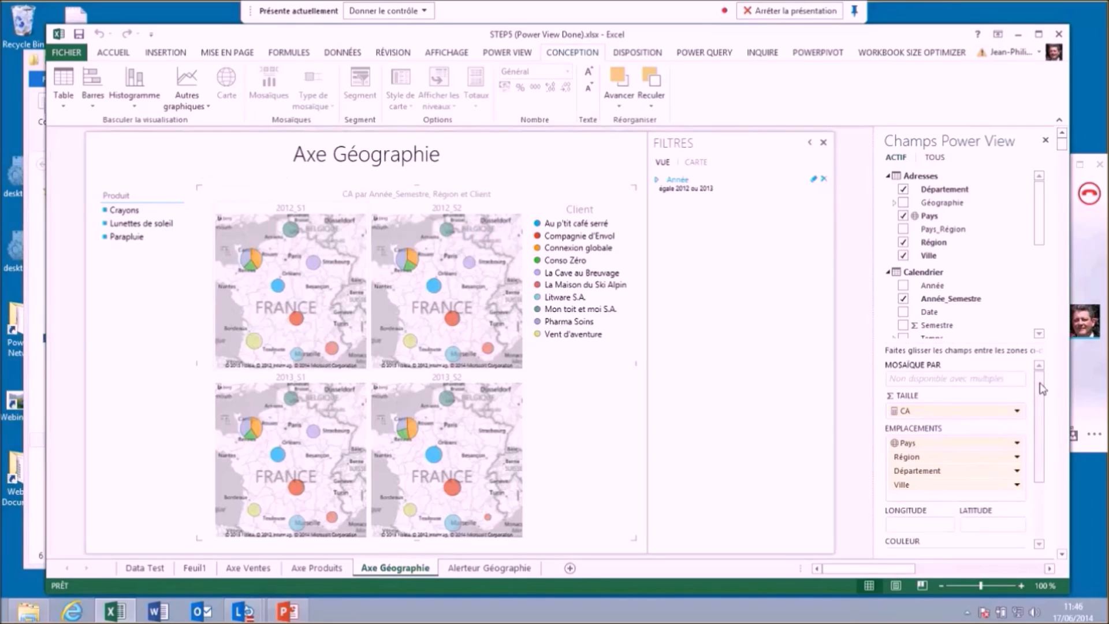
{"action": "scroll", "coordinate": [1043, 389], "scroll_direction": "down", "scroll_amount": 2}
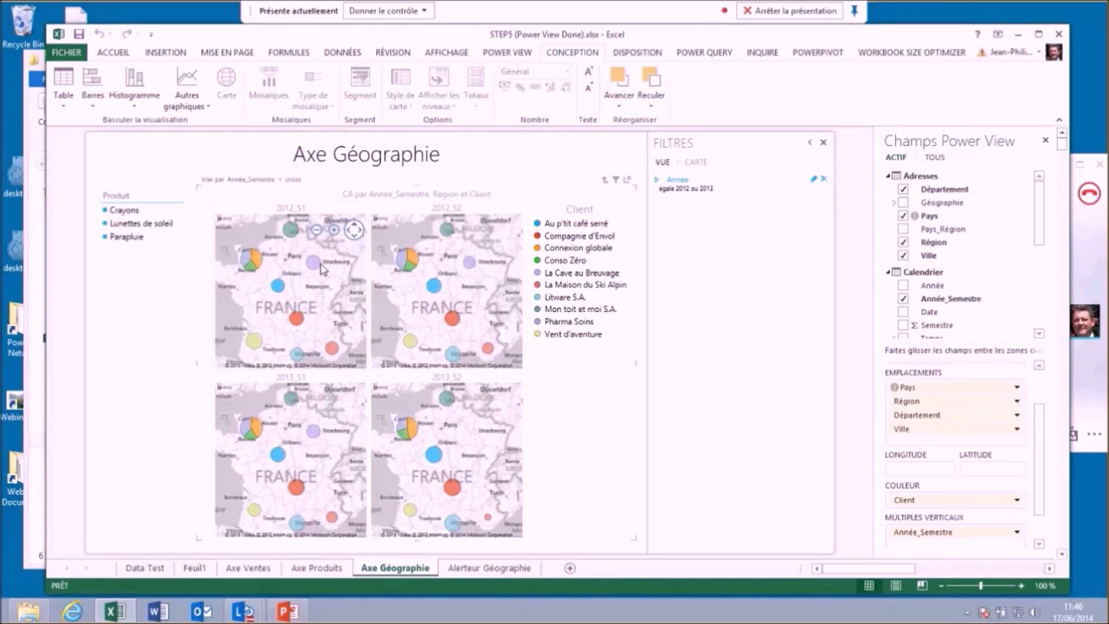
{"action": "mouse_move", "coordinate": [315, 266]}
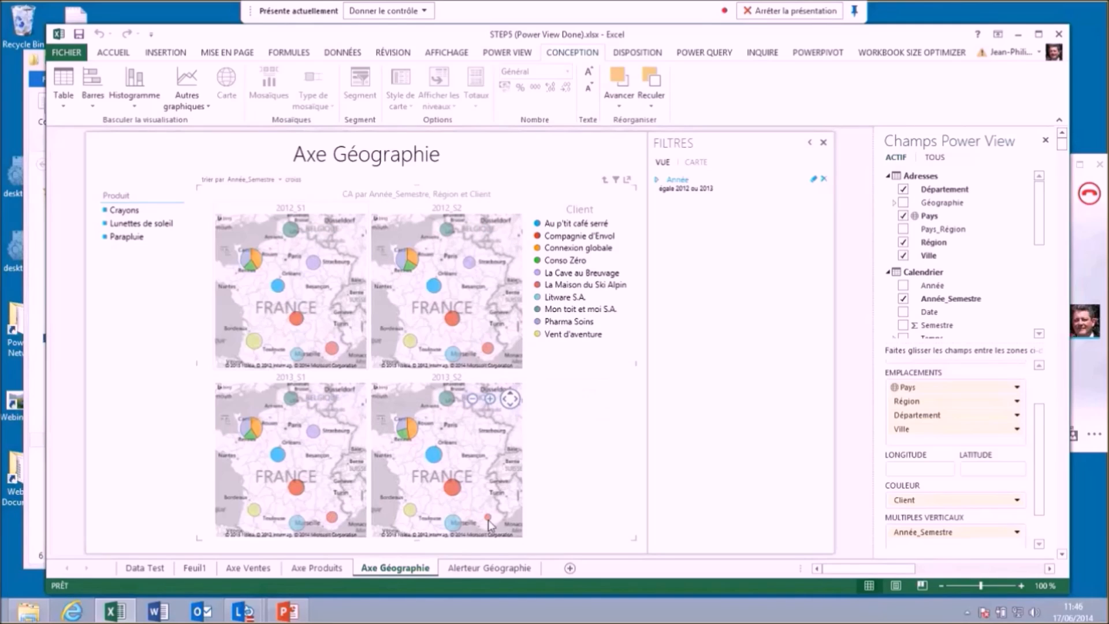
{"action": "mouse_move", "coordinate": [489, 520]}
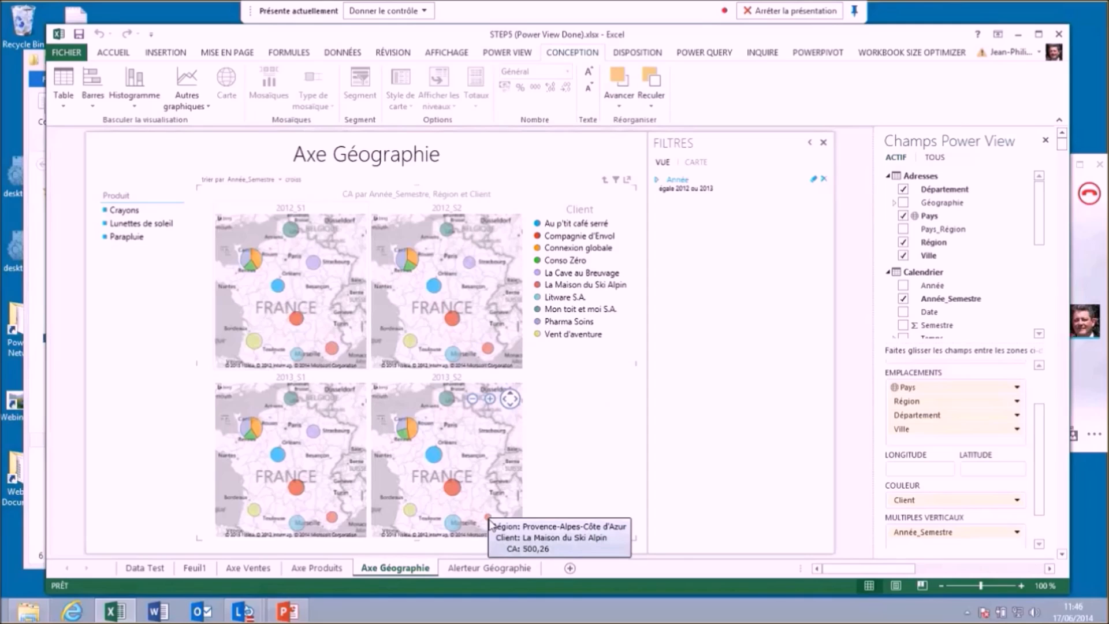
{"action": "left_click", "coordinate": [161, 224]}
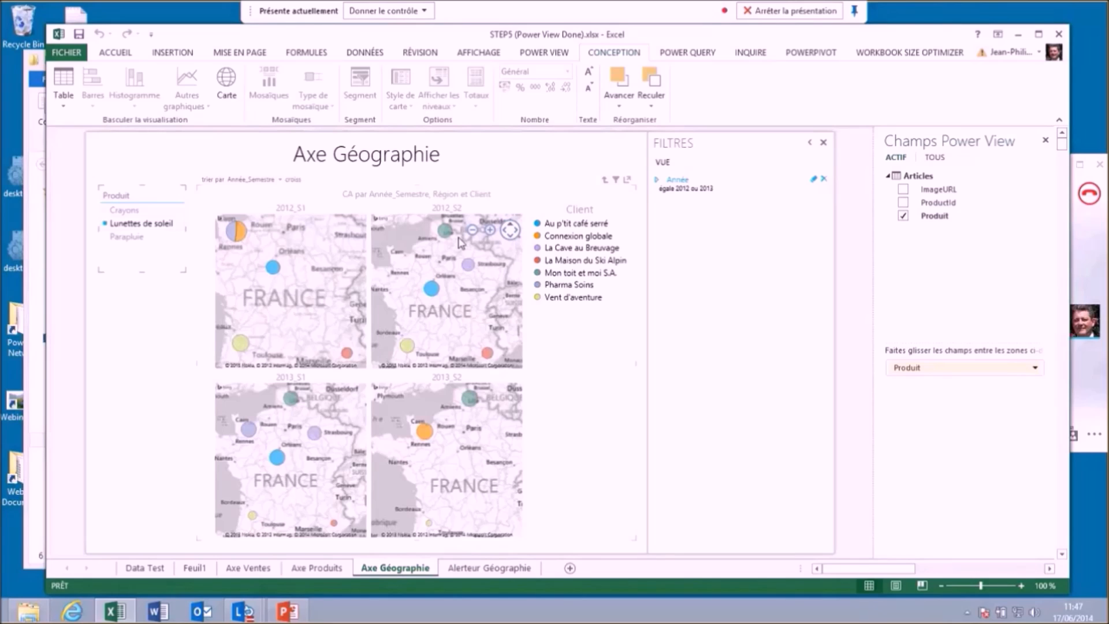
Launch Power Map from the workbook and create a new tour
{"action": "left_click", "coordinate": [183, 53]}
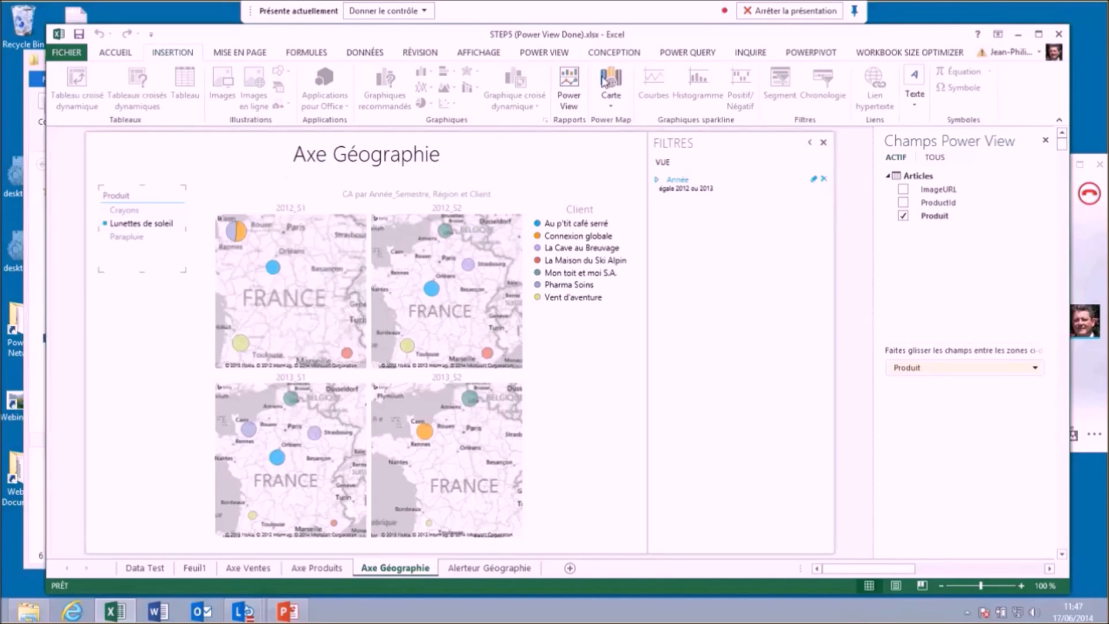
{"action": "left_click", "coordinate": [613, 103]}
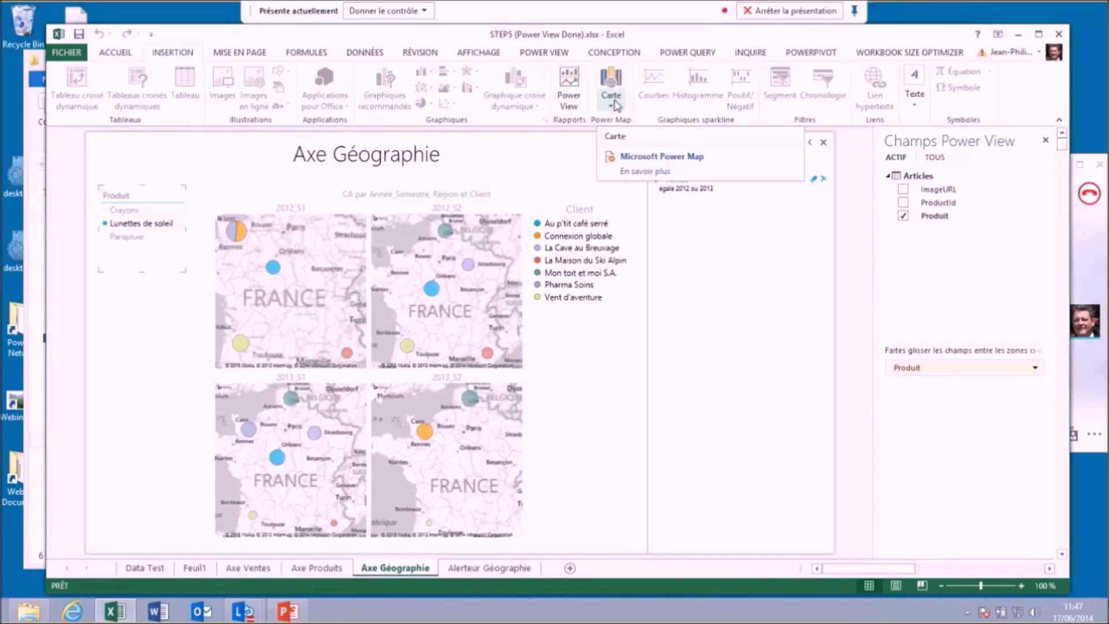
{"action": "left_click", "coordinate": [613, 104]}
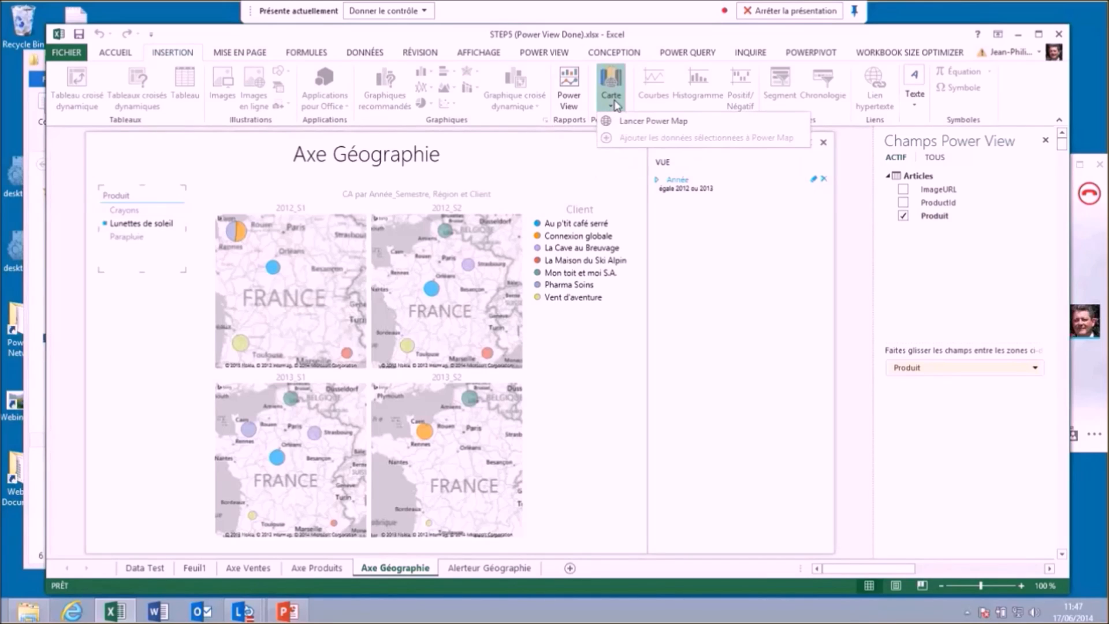
{"action": "left_click", "coordinate": [663, 122]}
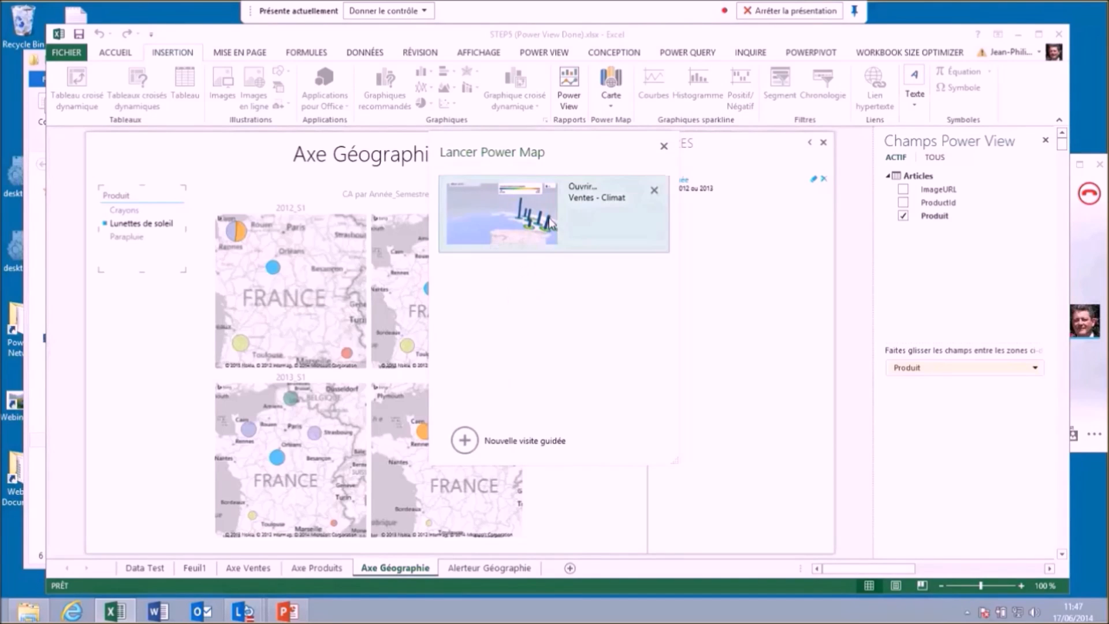
{"action": "left_click", "coordinate": [464, 442]}
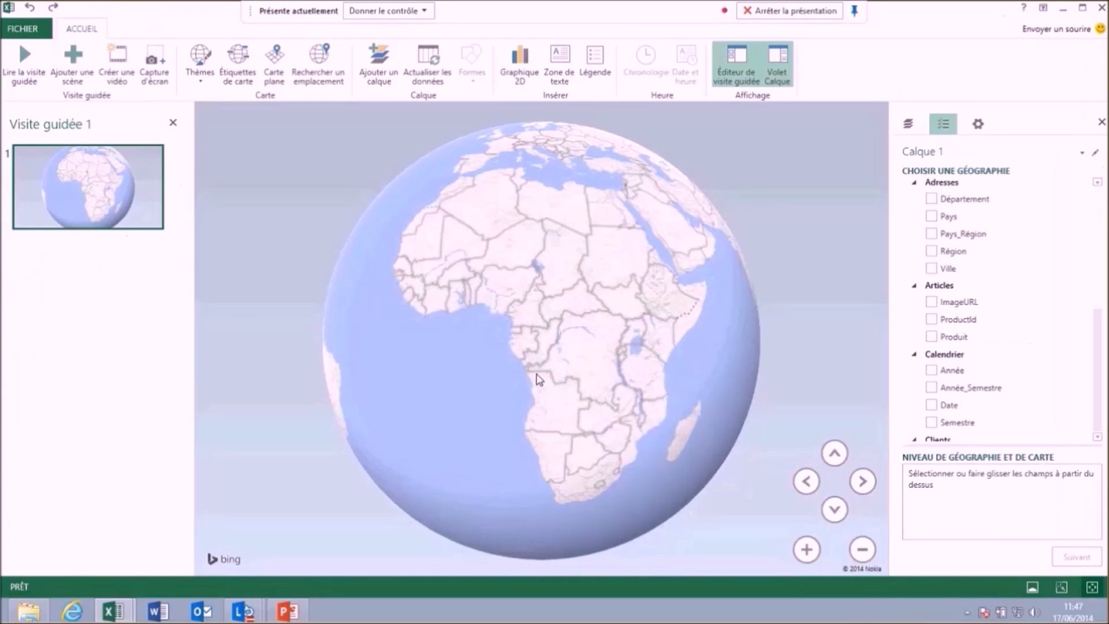
{"action": "left_click_drag", "start_coordinate": [706, 341], "coordinate": [485, 377]}
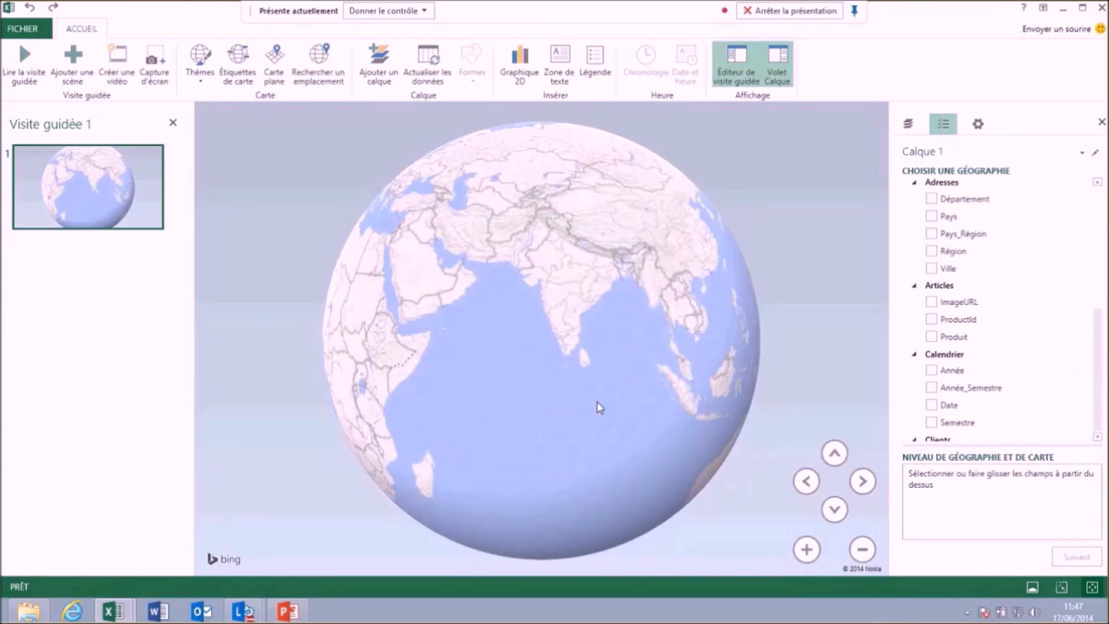
{"action": "left_click_drag", "start_coordinate": [597, 403], "coordinate": [516, 313]}
{"action": "left_click_drag", "start_coordinate": [729, 332], "coordinate": [532, 312]}
{"action": "left_click_drag", "start_coordinate": [737, 302], "coordinate": [528, 307]}
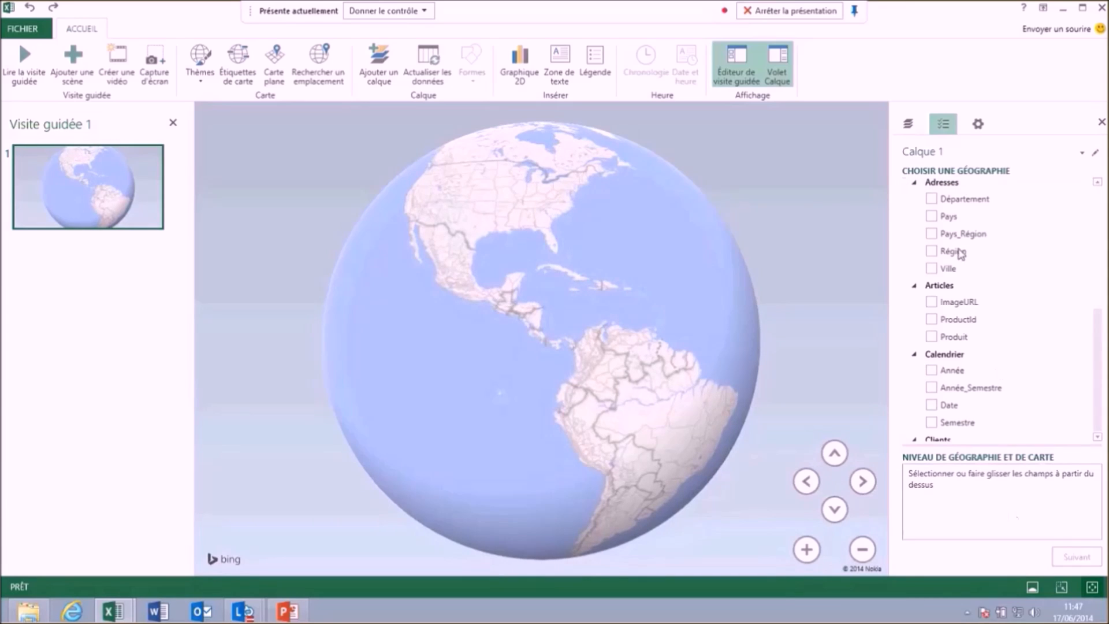
Map the layer by Pays and Région, assign the Région geography type to the Région field, and accept the geography settings
{"action": "left_click", "coordinate": [932, 216]}
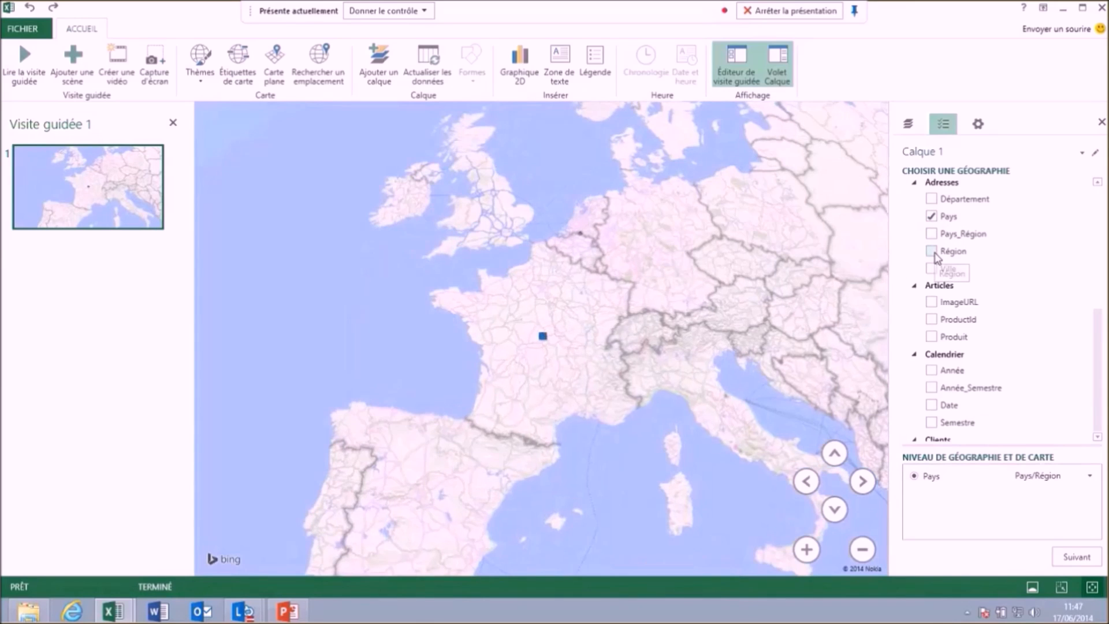
{"action": "left_click", "coordinate": [932, 251]}
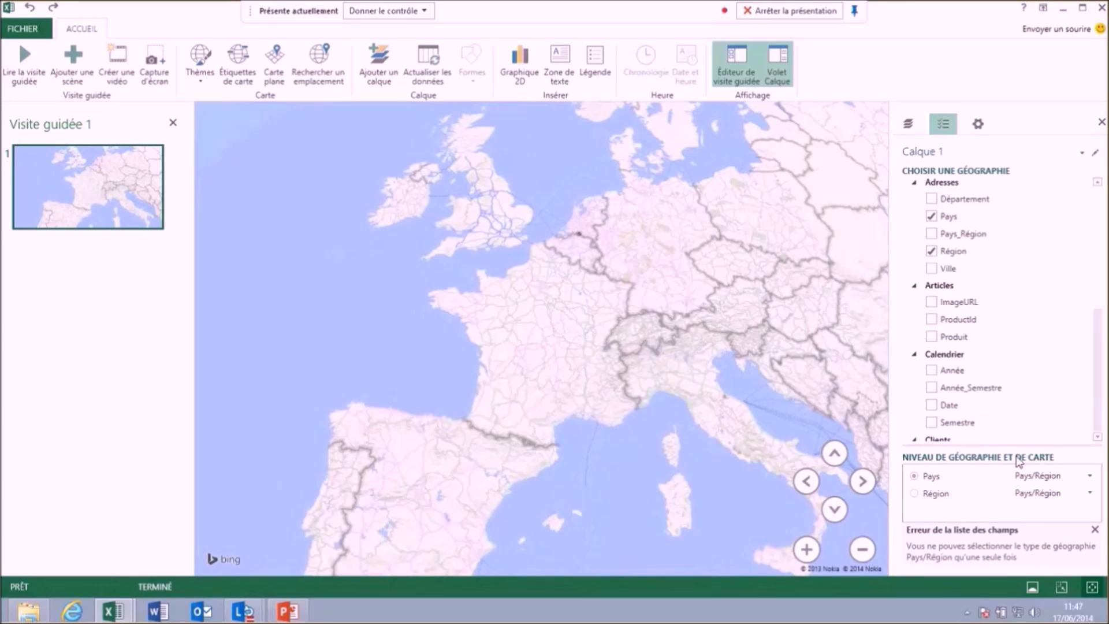
{"action": "left_click", "coordinate": [1091, 493]}
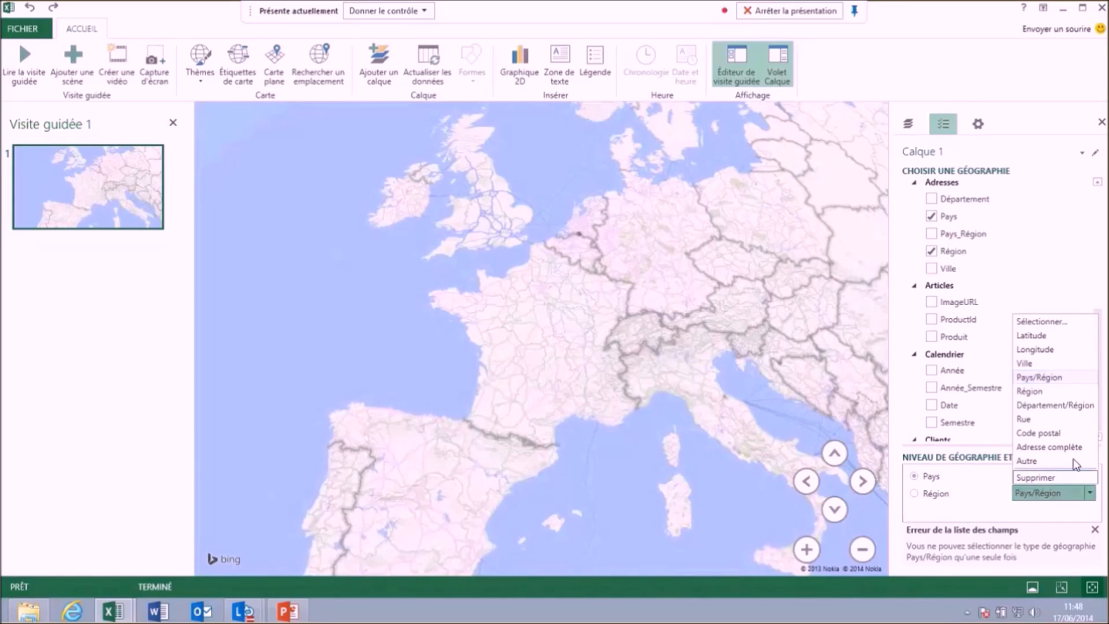
{"action": "left_click", "coordinate": [1032, 391]}
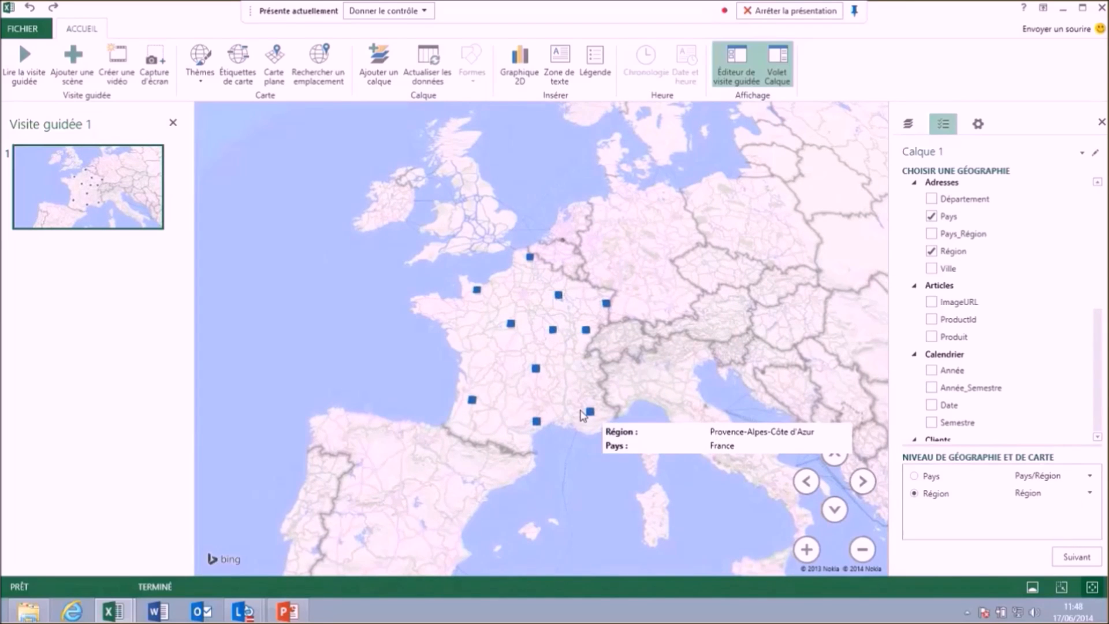
{"action": "mouse_move", "coordinate": [538, 424]}
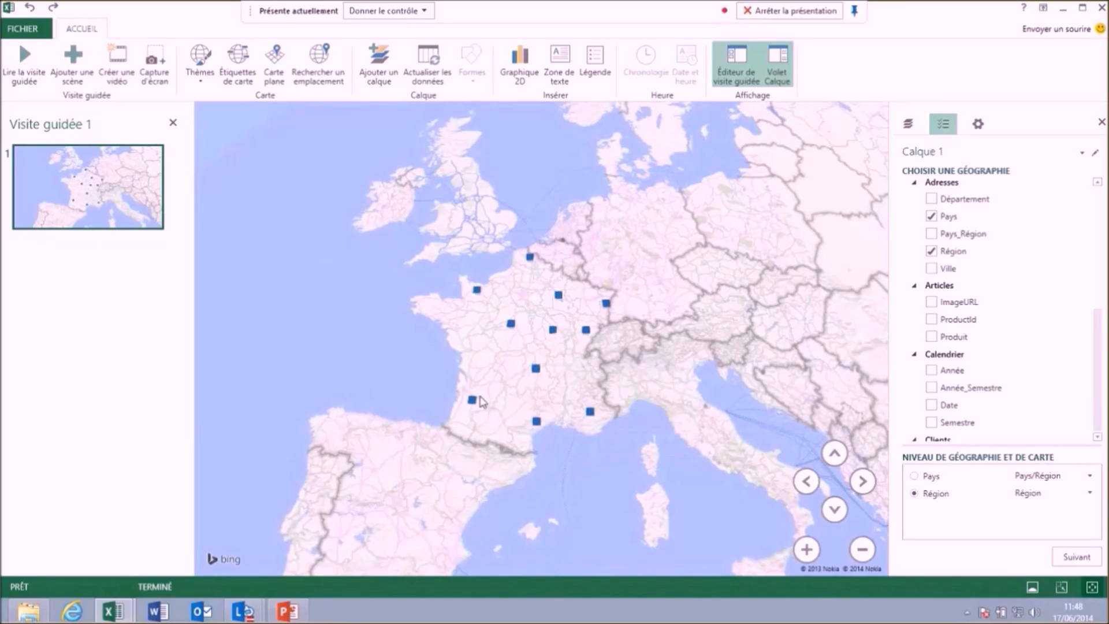
{"action": "left_click", "coordinate": [1077, 559]}
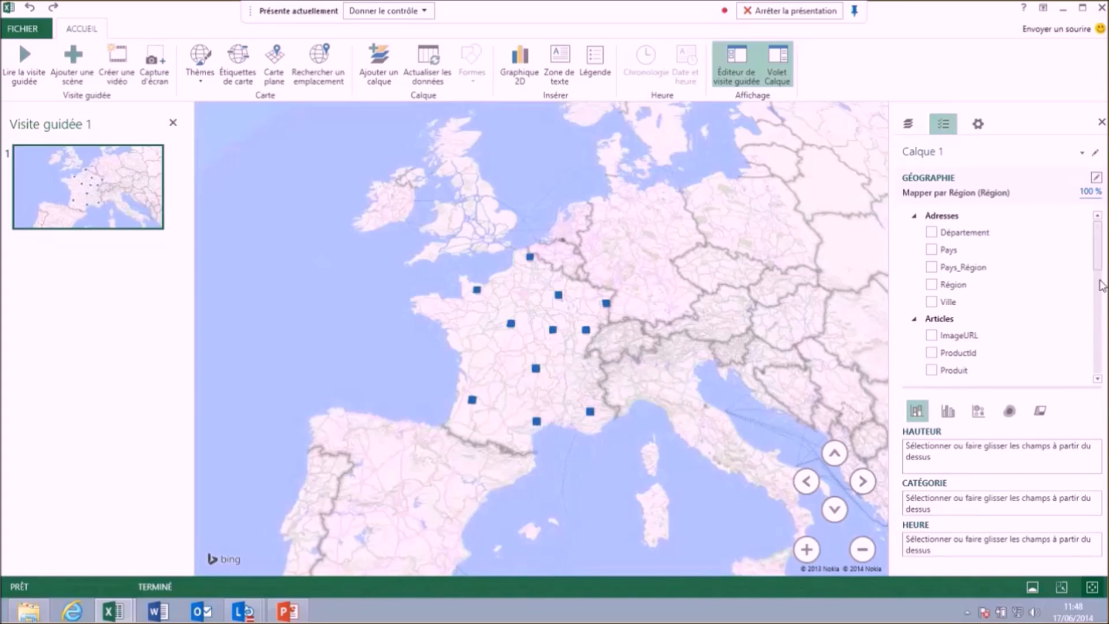
Add the CA field from the Ventes table as the column height of Calque 1
{"action": "left_click_drag", "start_coordinate": [1099, 260], "coordinate": [1093, 370]}
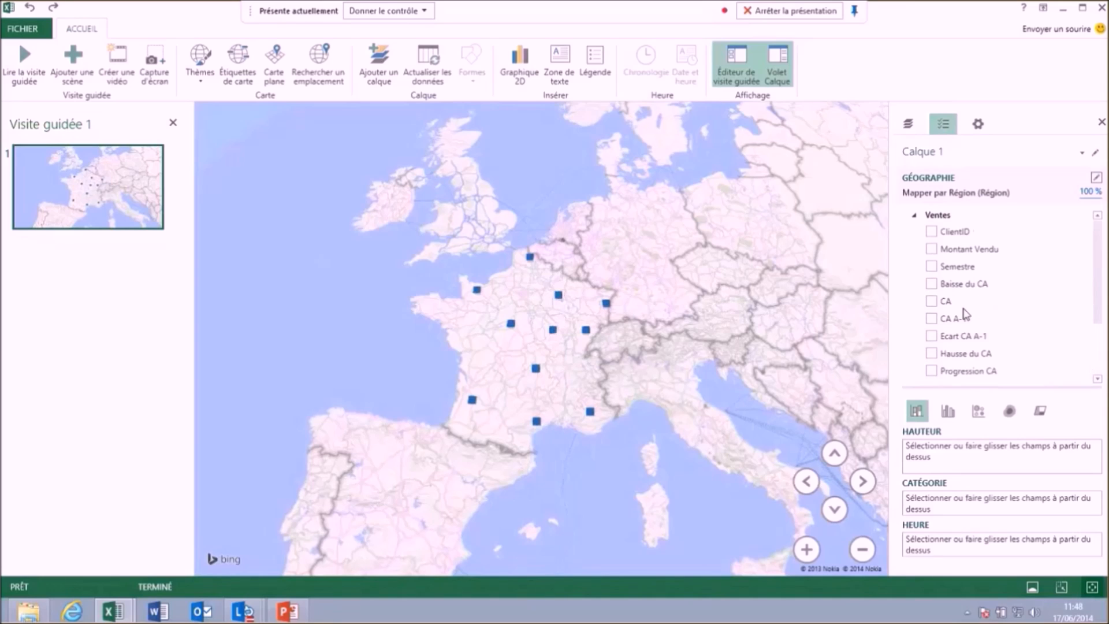
{"action": "left_click_drag", "start_coordinate": [964, 312], "coordinate": [933, 453]}
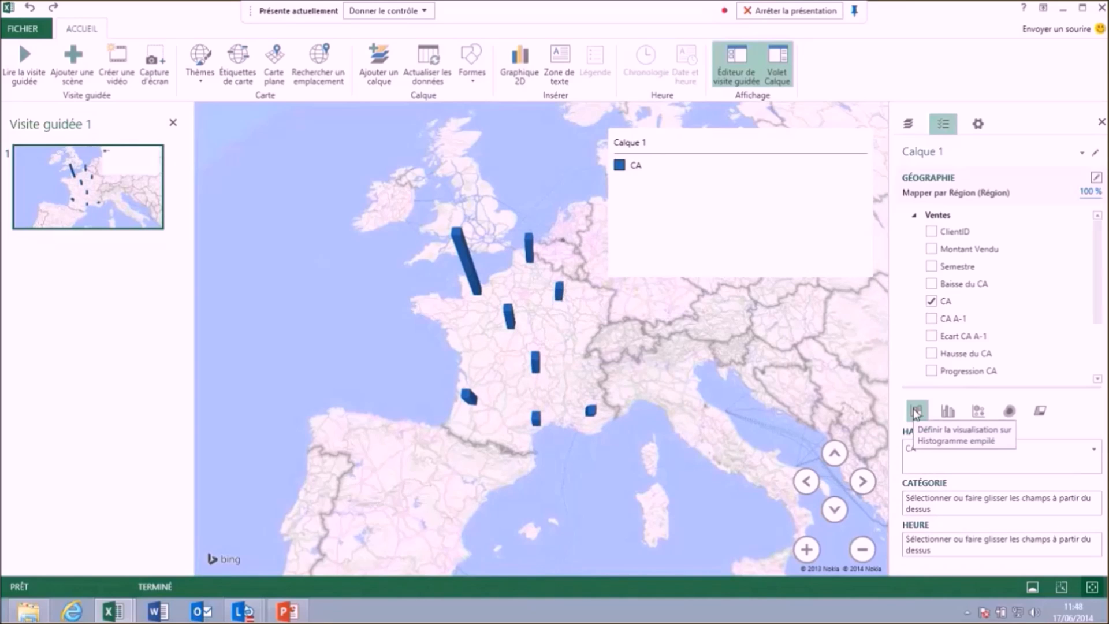
Preview the CA layer as bubbles, a heat map and shaded regions, and return it to stacked columns
{"action": "left_click", "coordinate": [978, 411]}
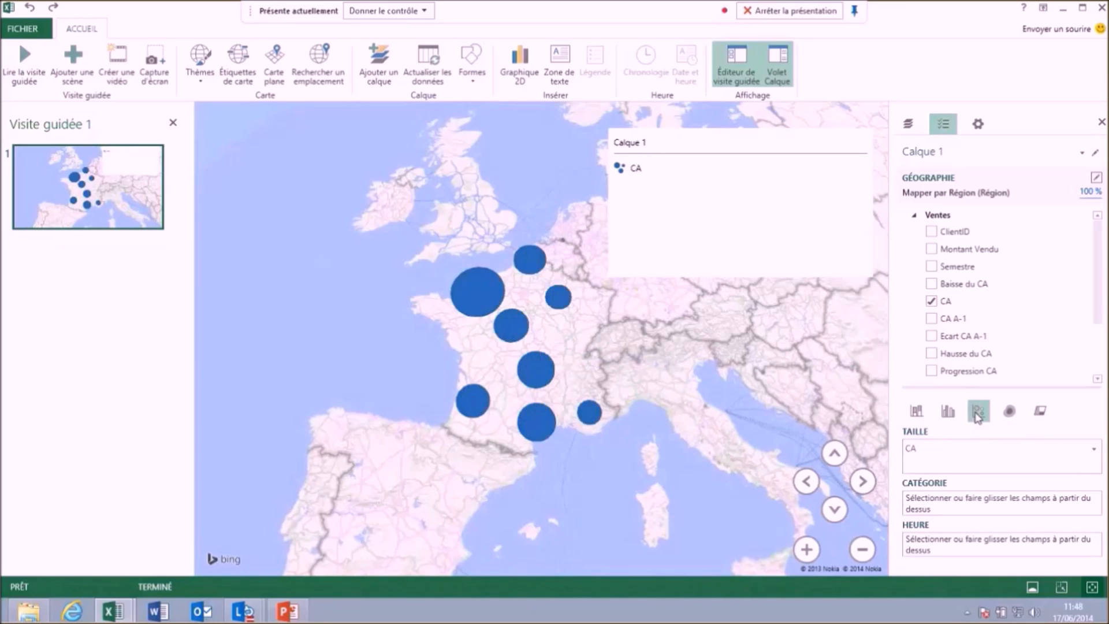
{"action": "left_click", "coordinate": [1010, 412]}
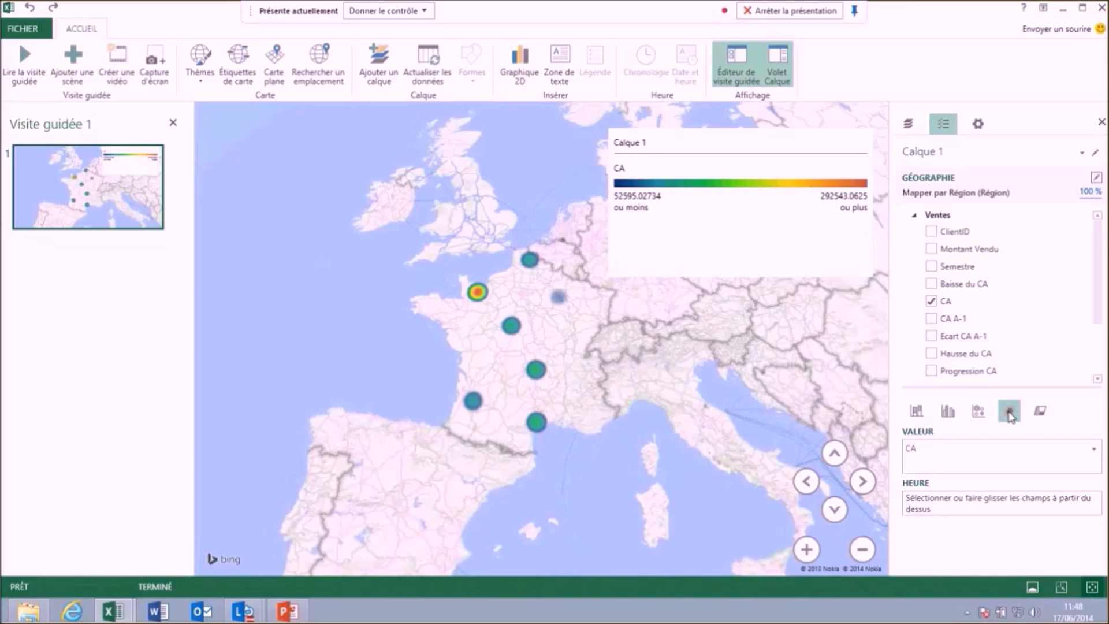
{"action": "left_click", "coordinate": [1040, 411]}
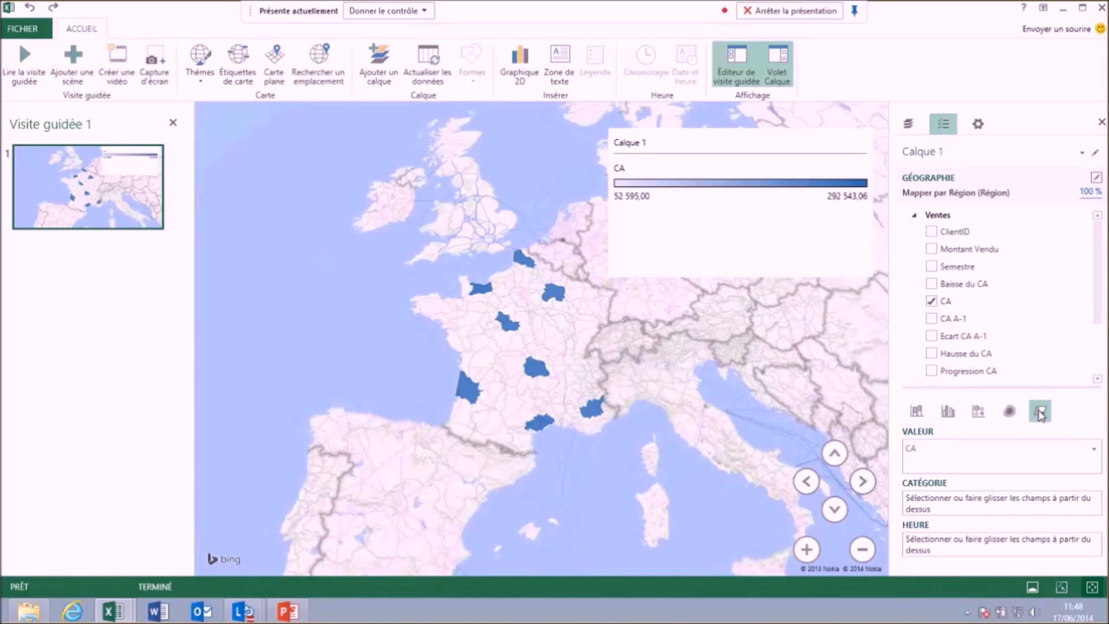
{"action": "left_click", "coordinate": [916, 411]}
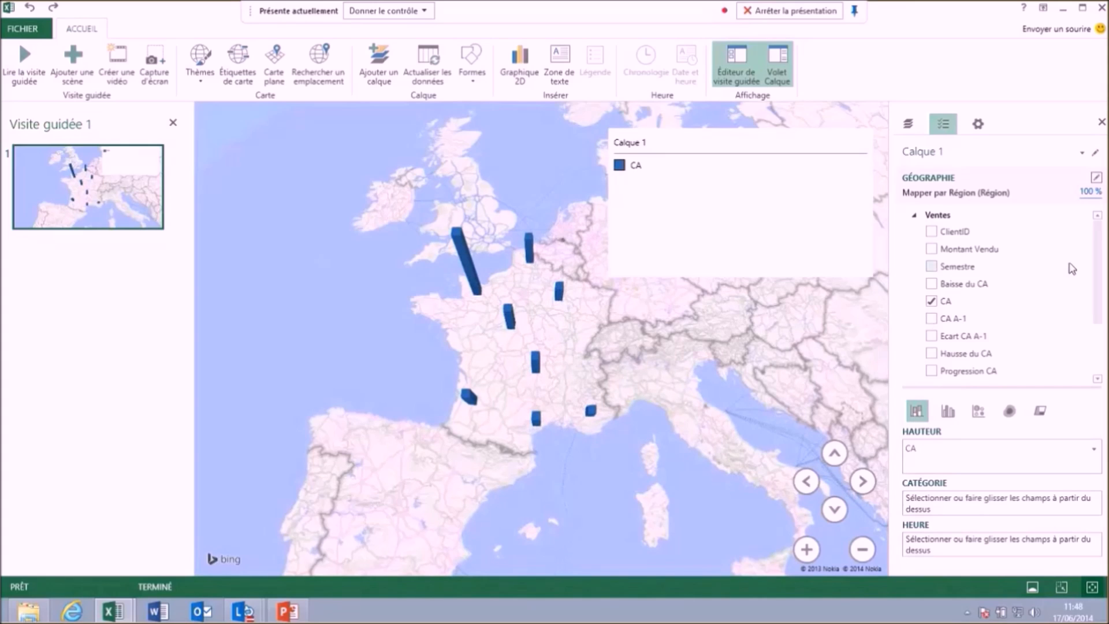
Add the Date field from the Calendrier table as the layer's time field and set its interval to Mois
{"action": "left_click_drag", "start_coordinate": [1096, 334], "coordinate": [1100, 228]}
{"action": "left_click", "coordinate": [914, 215]}
{"action": "left_click", "coordinate": [914, 227]}
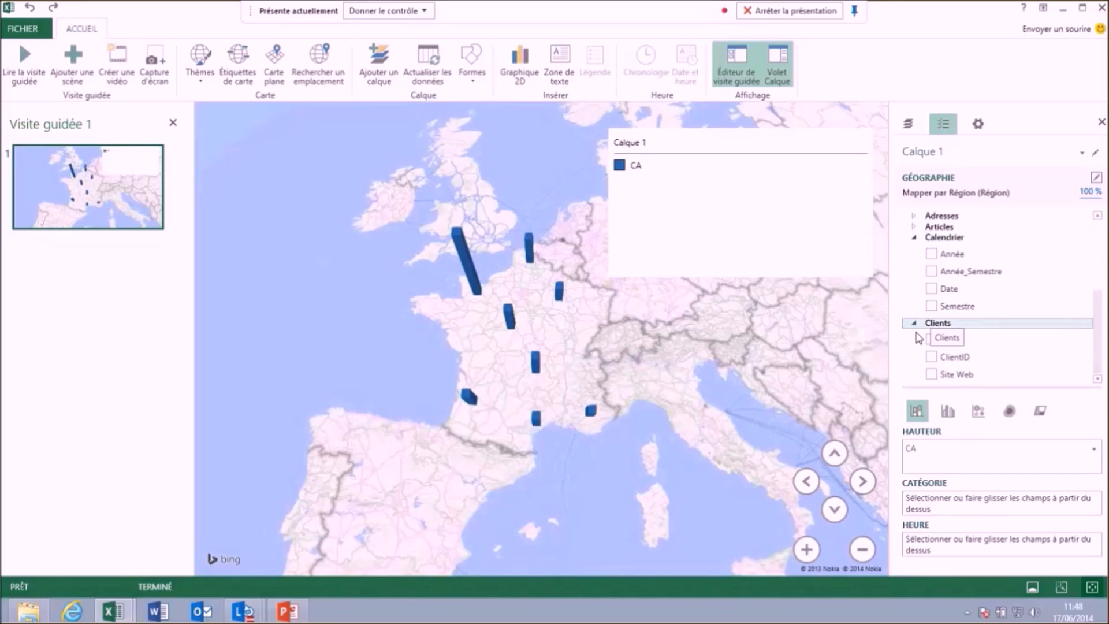
{"action": "left_click", "coordinate": [931, 289]}
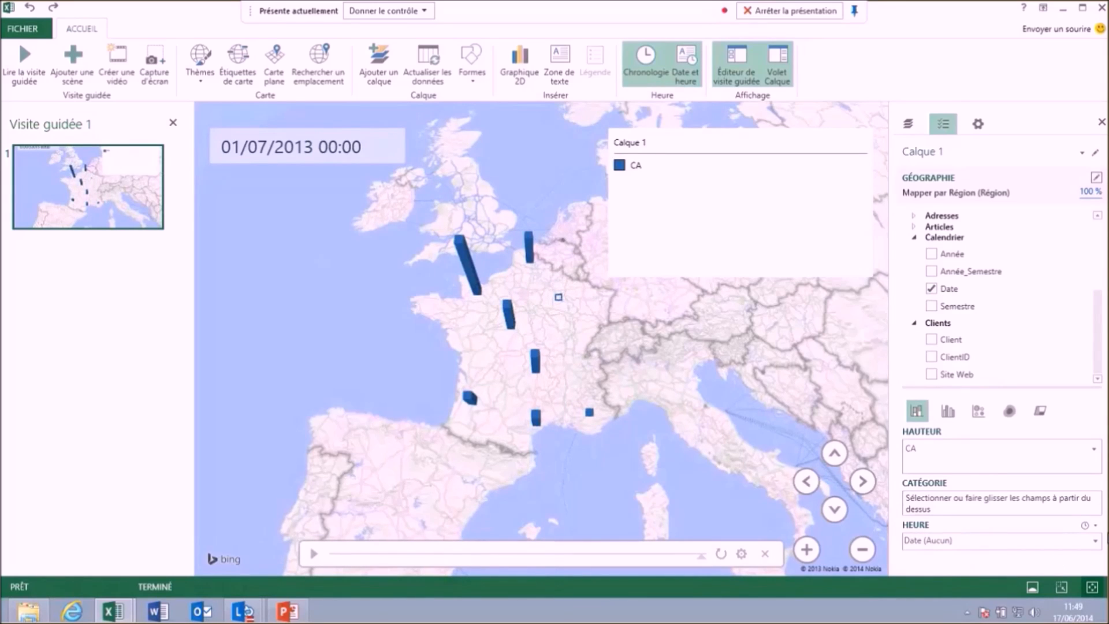
{"action": "left_click", "coordinate": [1096, 541]}
{"action": "left_click", "coordinate": [927, 489]}
Change the map's date label to the month-and-year time format "juin 2010"
{"action": "left_click", "coordinate": [345, 149]}
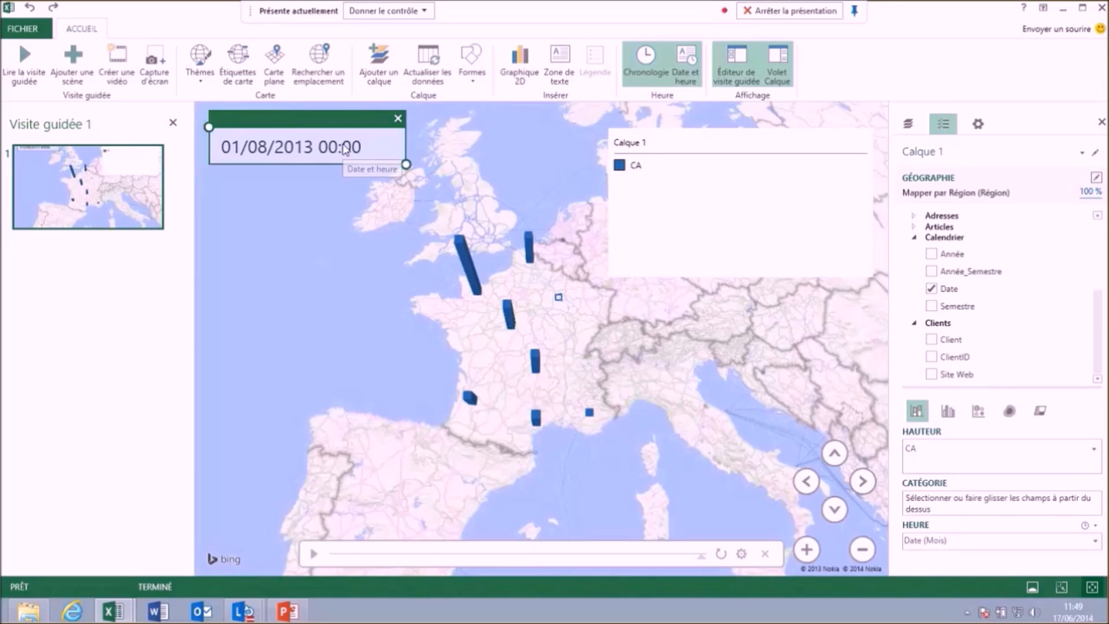
{"action": "right_click", "coordinate": [344, 149]}
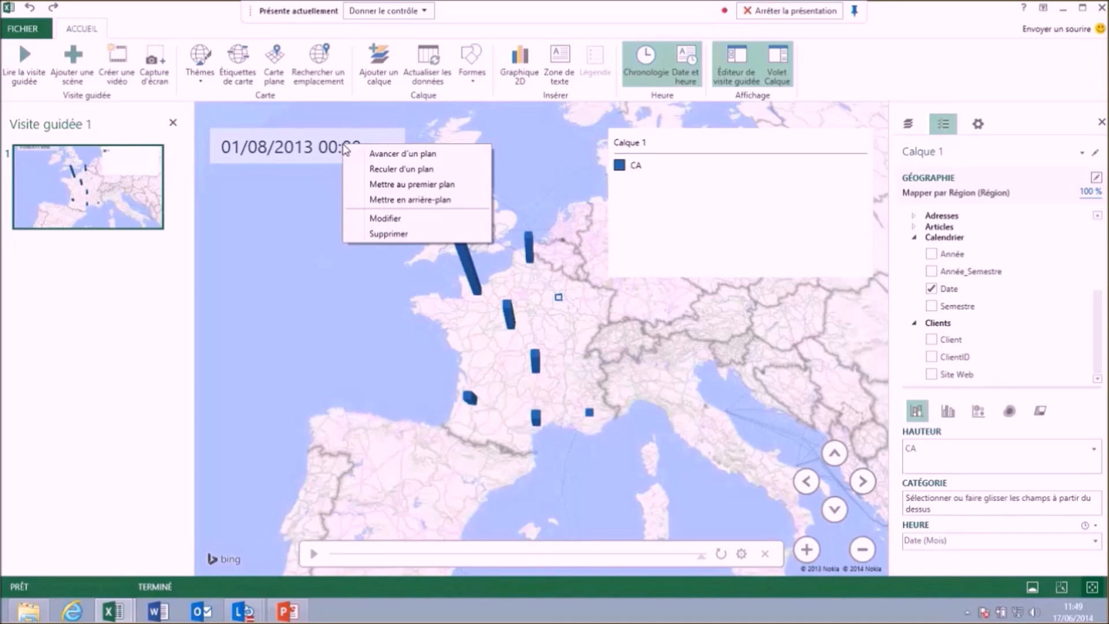
{"action": "left_click", "coordinate": [383, 220]}
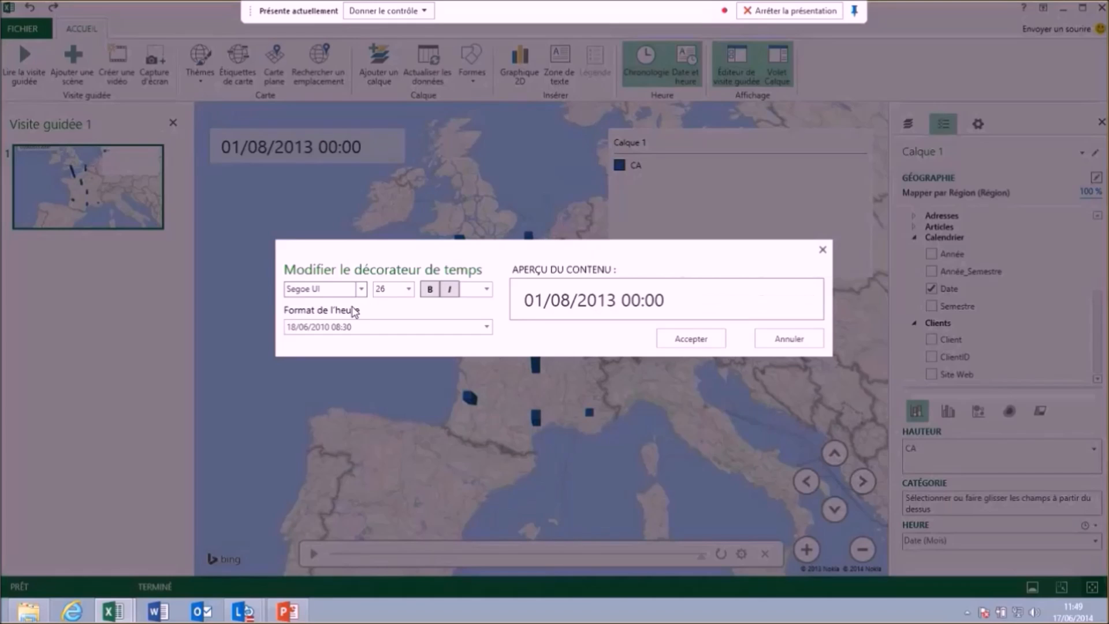
{"action": "left_click", "coordinate": [491, 329]}
{"action": "left_click", "coordinate": [312, 537]}
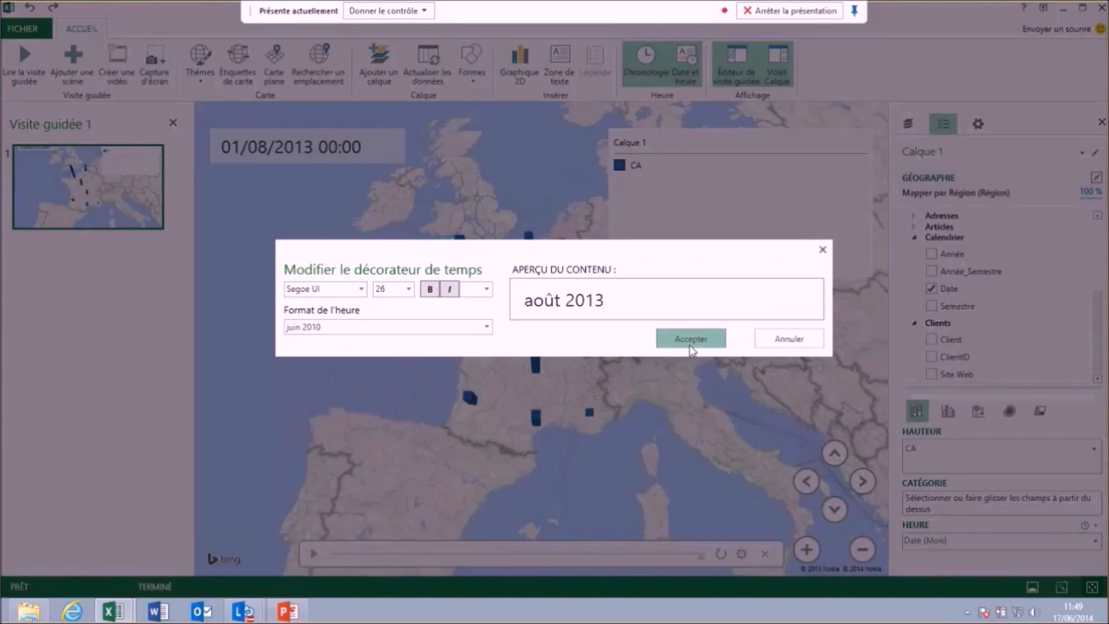
{"action": "left_click", "coordinate": [691, 339]}
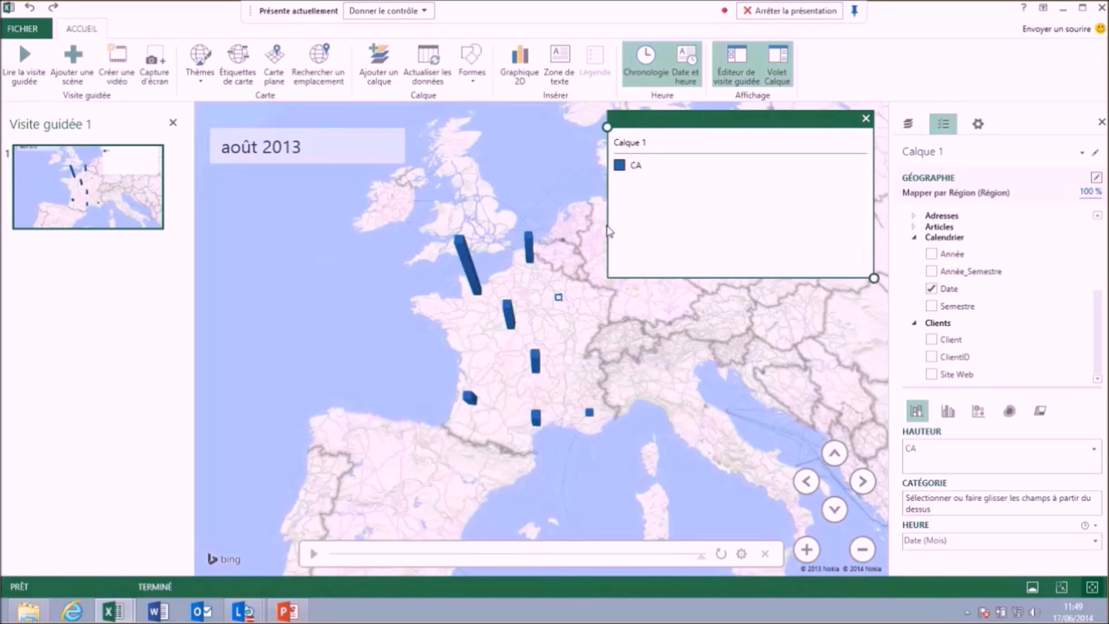
Play the monthly timeline animation of the CA columns and close the Power Map window
{"action": "left_click", "coordinate": [314, 554]}
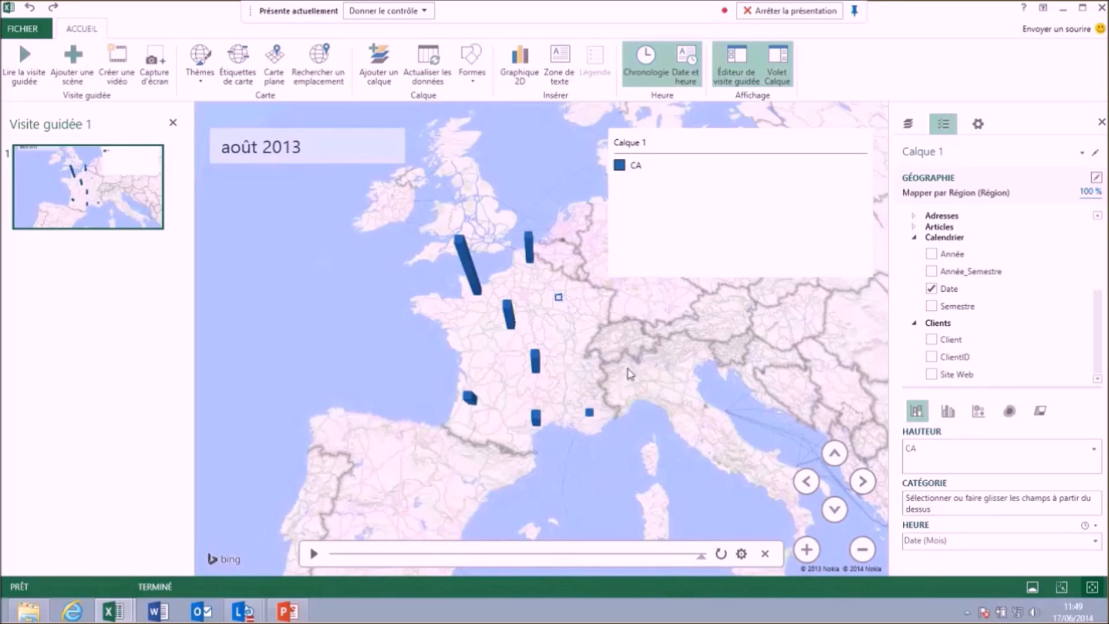
{"action": "mouse_move", "coordinate": [588, 412]}
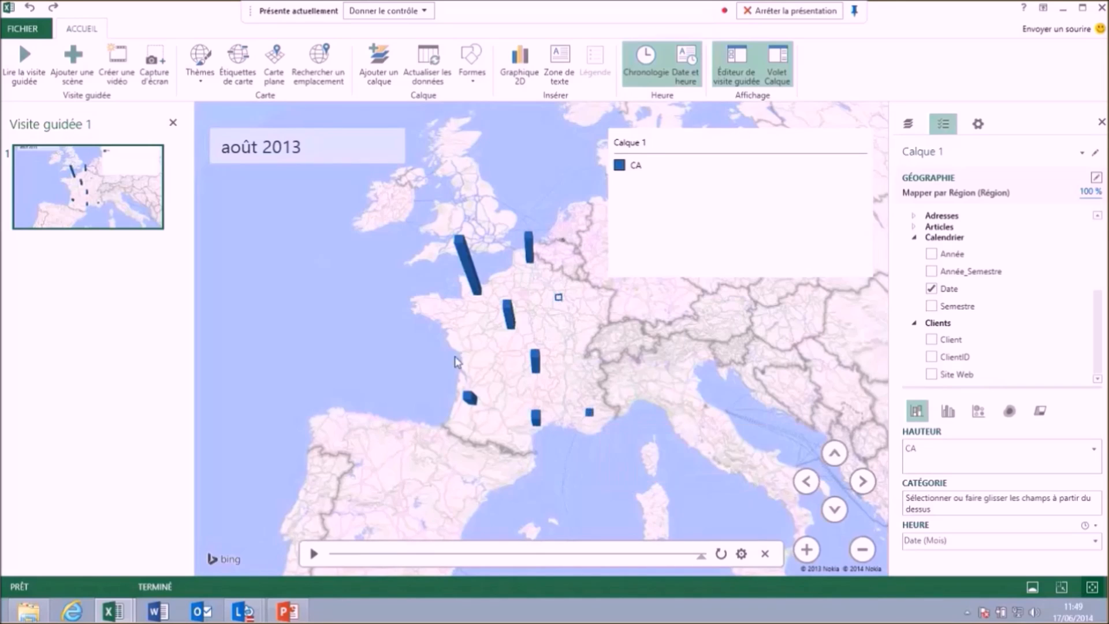
{"action": "left_click", "coordinate": [1102, 8]}
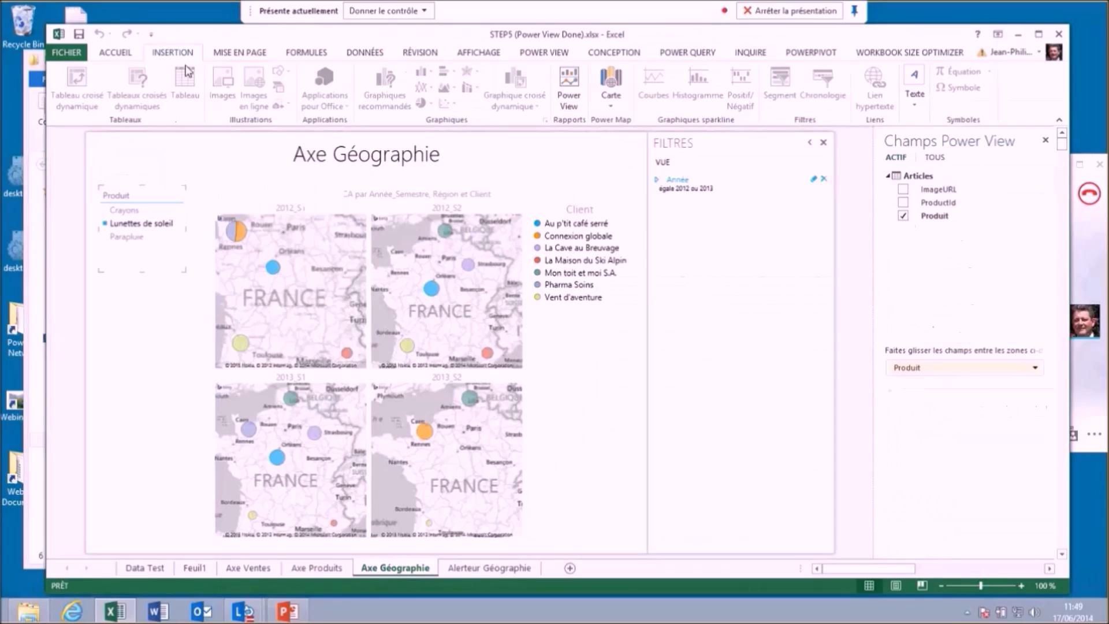
Launch Power Map from the workbook again and open the existing "Ventes - Climat" tour
{"action": "left_click", "coordinate": [611, 93]}
{"action": "left_click", "coordinate": [651, 122]}
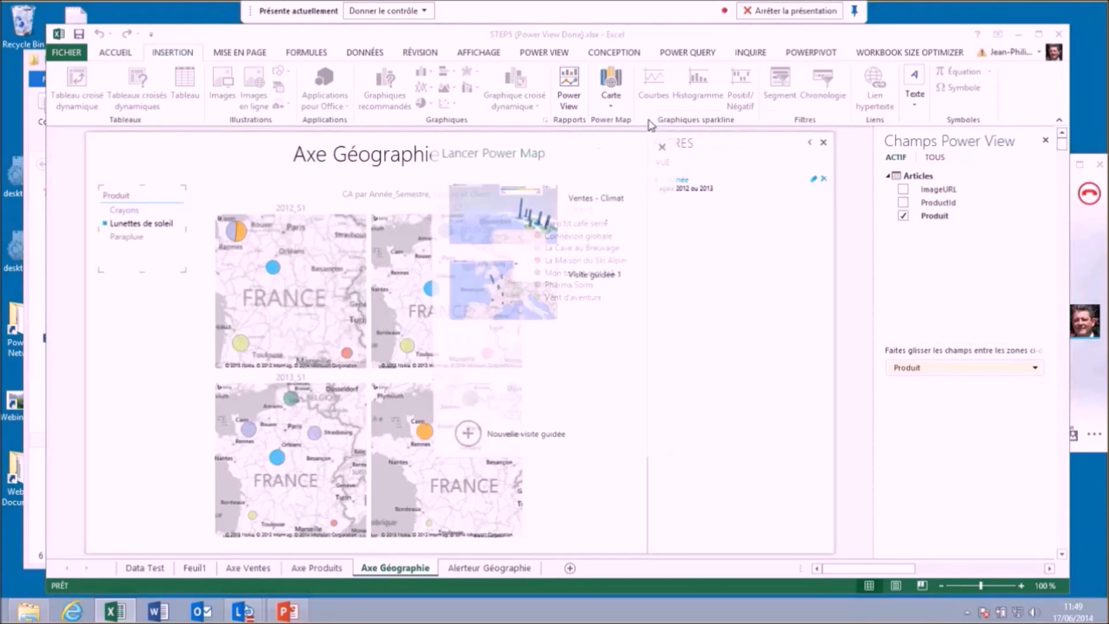
{"action": "left_click", "coordinate": [505, 218]}
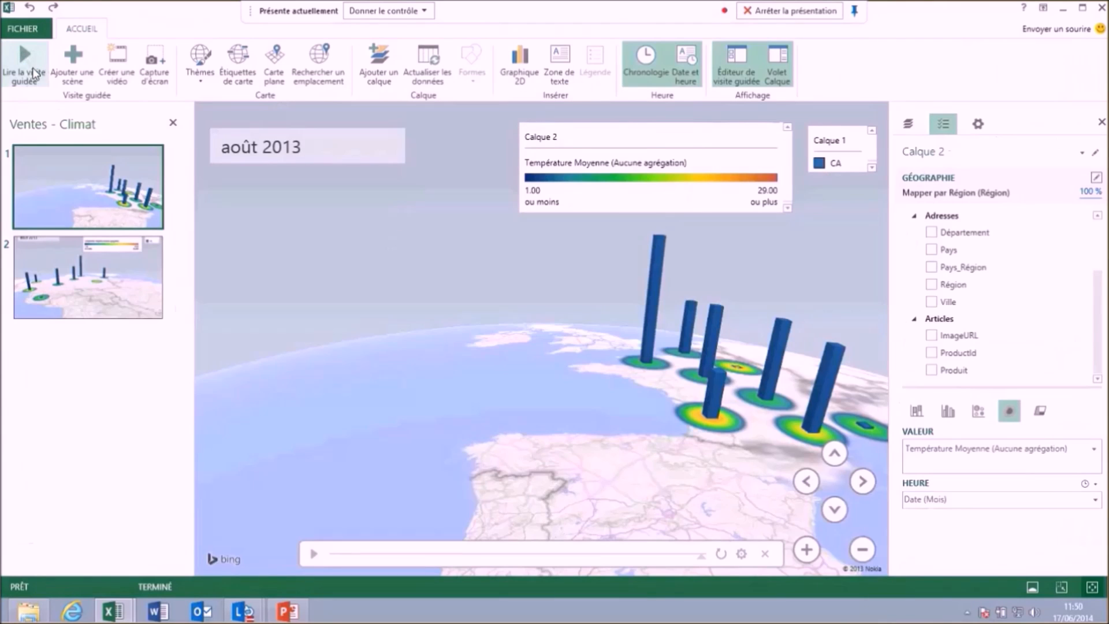
Play the "Ventes - Climat" tour in full screen, exit the playback and close Power Map
{"action": "left_click", "coordinate": [34, 74]}
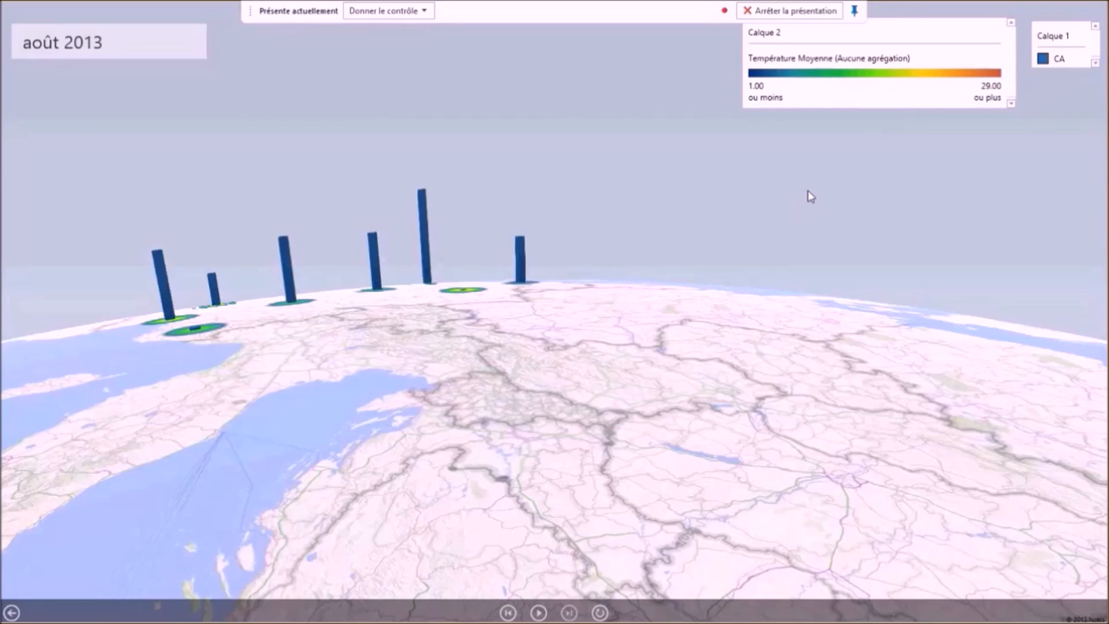
{"action": "key", "text": "Escape"}
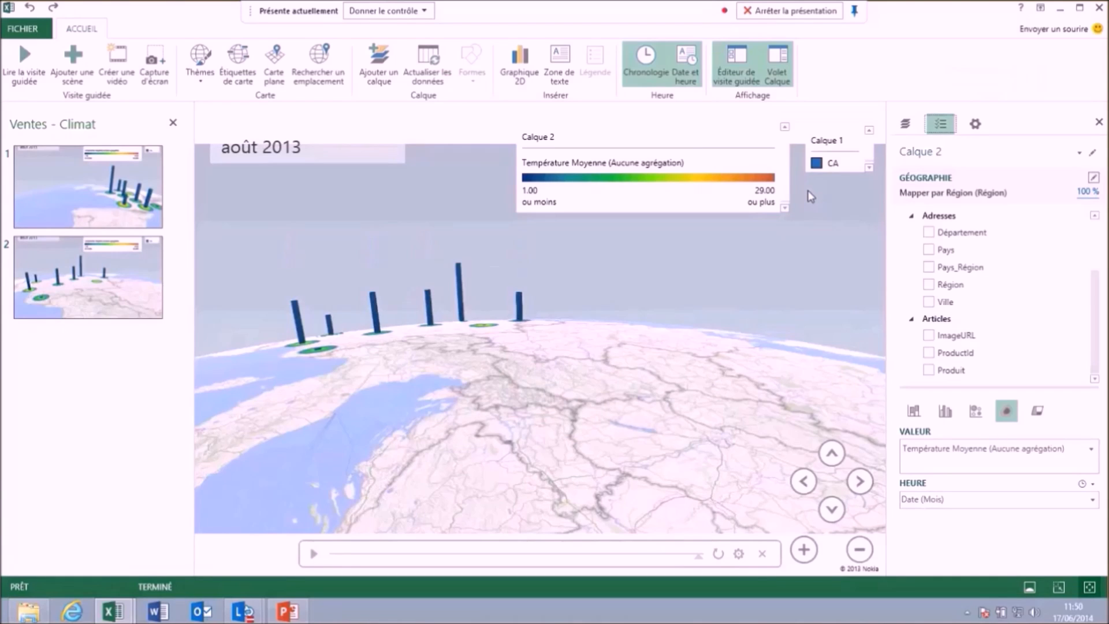
{"action": "left_click", "coordinate": [1099, 8]}
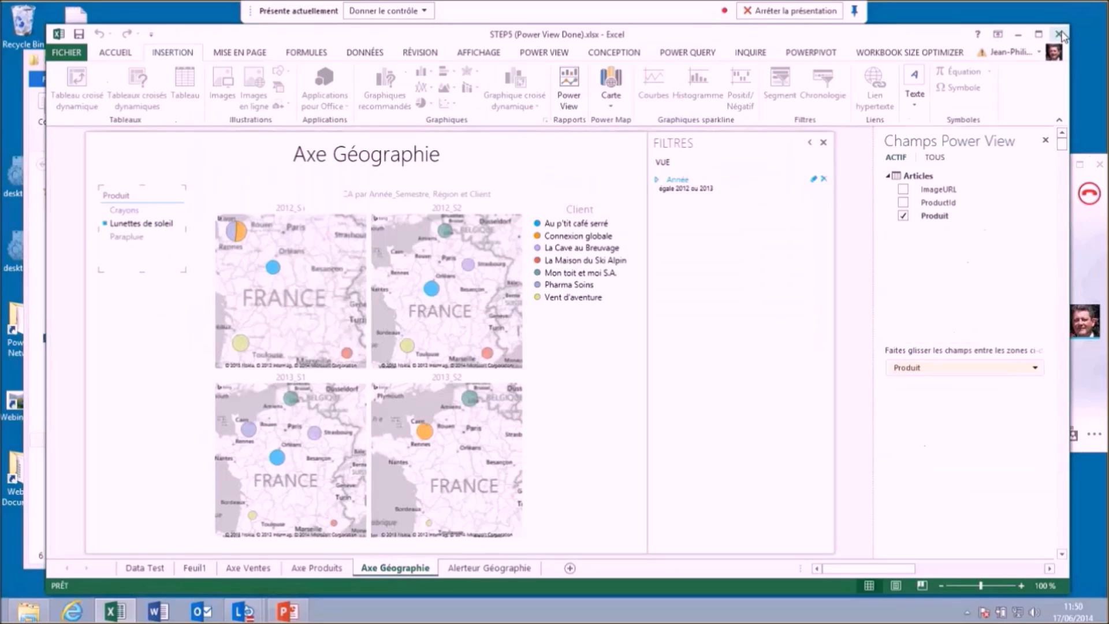
Close the STEP5 (Power View Done) workbook and open RAPPORTCRM.xlsx from the Documents folder
{"action": "left_click", "coordinate": [1060, 34]}
{"action": "left_click", "coordinate": [558, 319]}
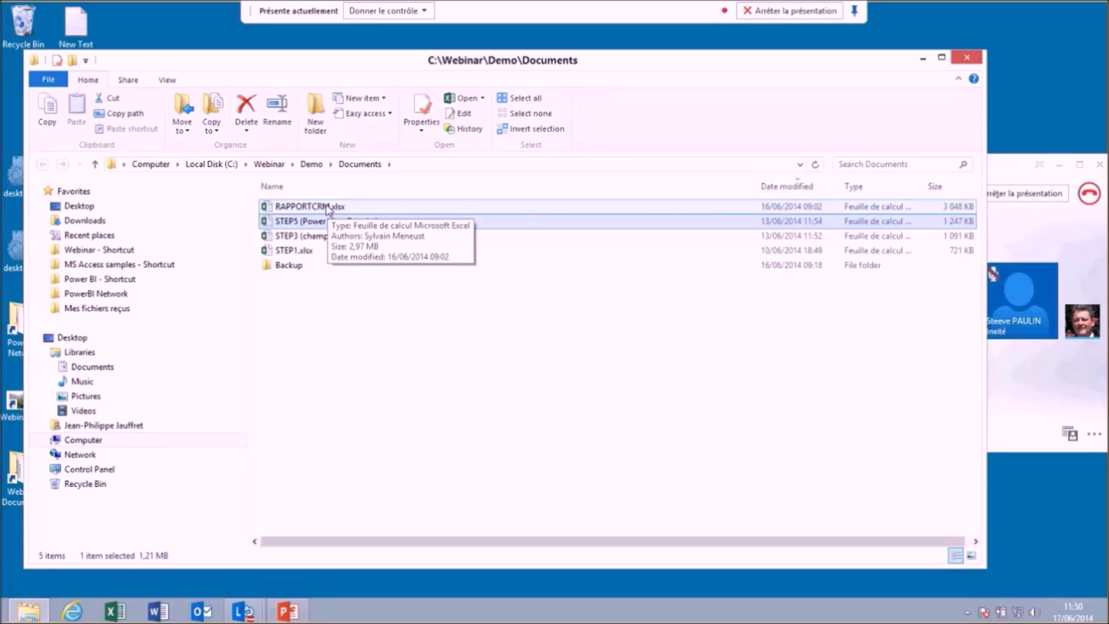
{"action": "left_click", "coordinate": [328, 206]}
{"action": "double_click", "coordinate": [327, 207]}
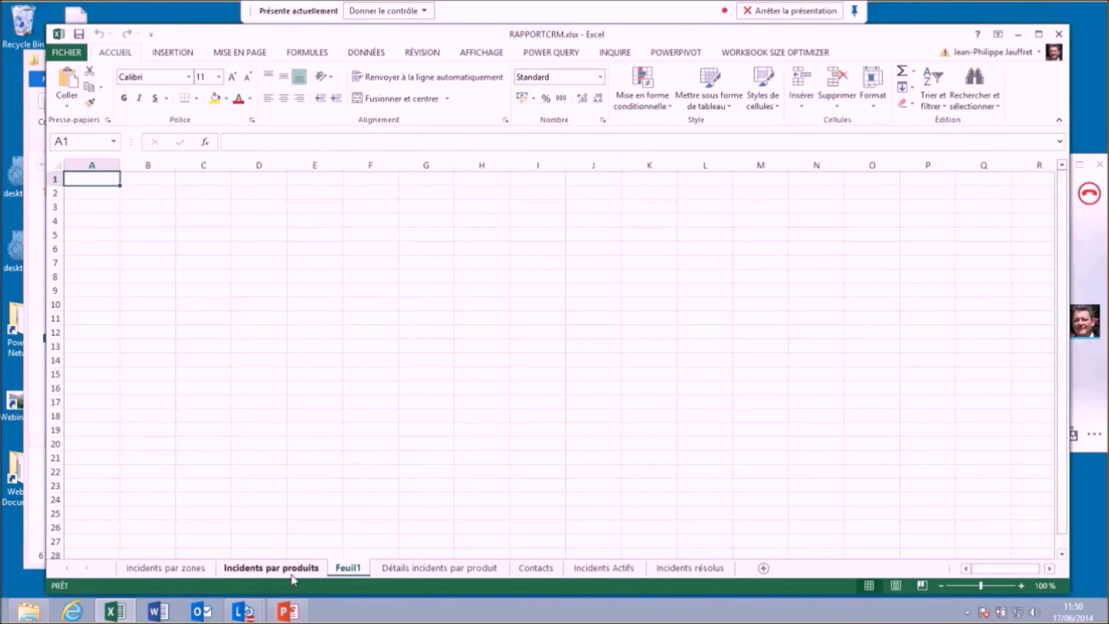
Show the Incidents par produits sheet and review its charts by product, week, priority and status
{"action": "left_click", "coordinate": [292, 569]}
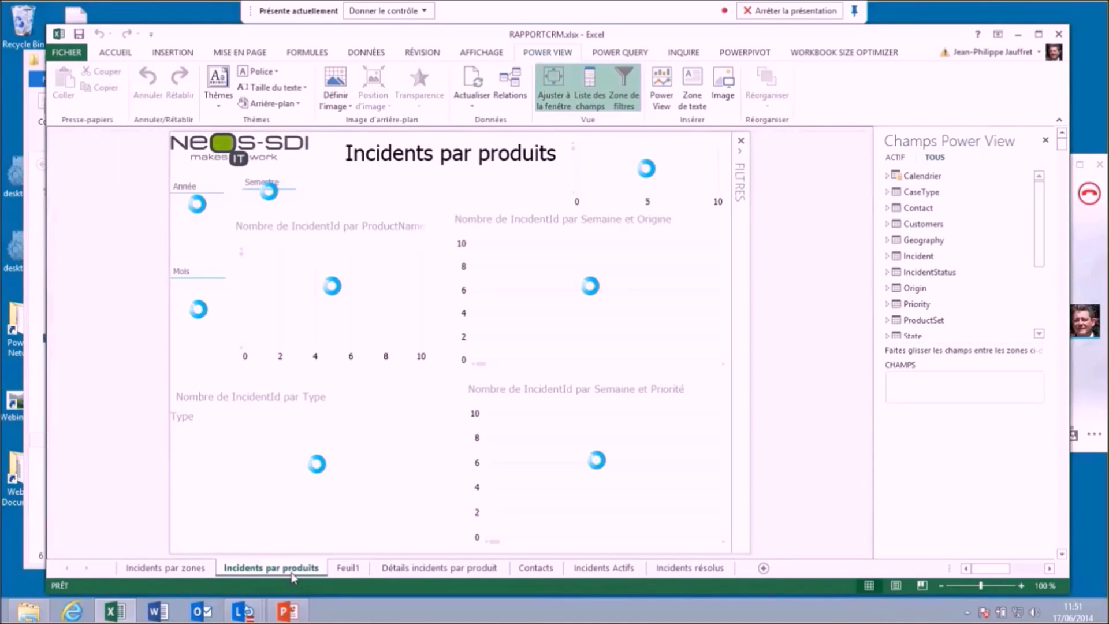
{"action": "mouse_move", "coordinate": [421, 274]}
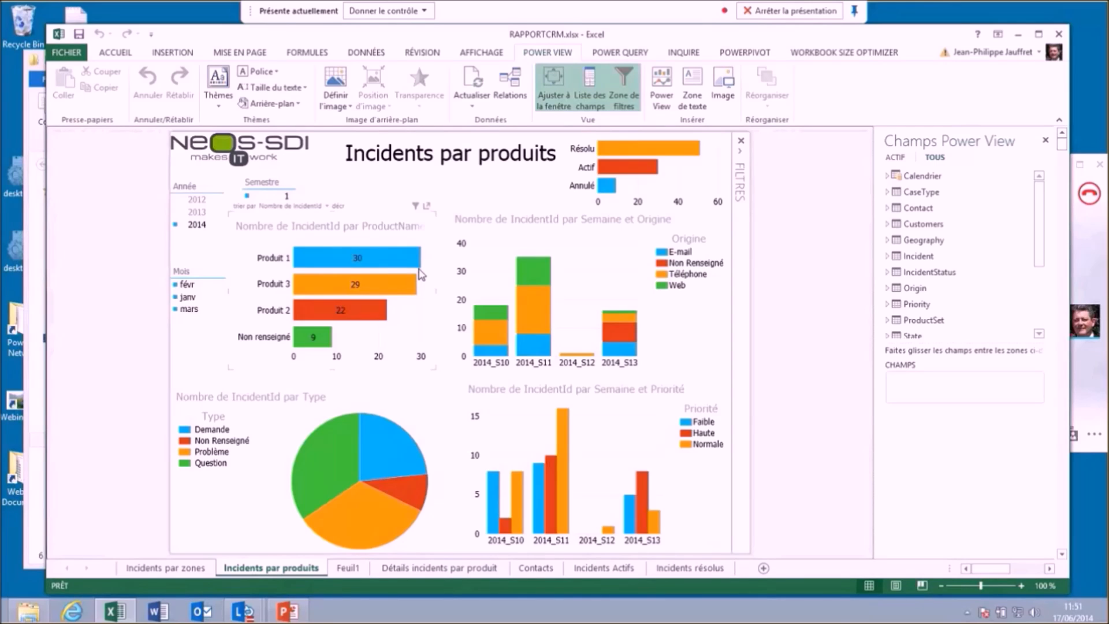
{"action": "mouse_move", "coordinate": [293, 255]}
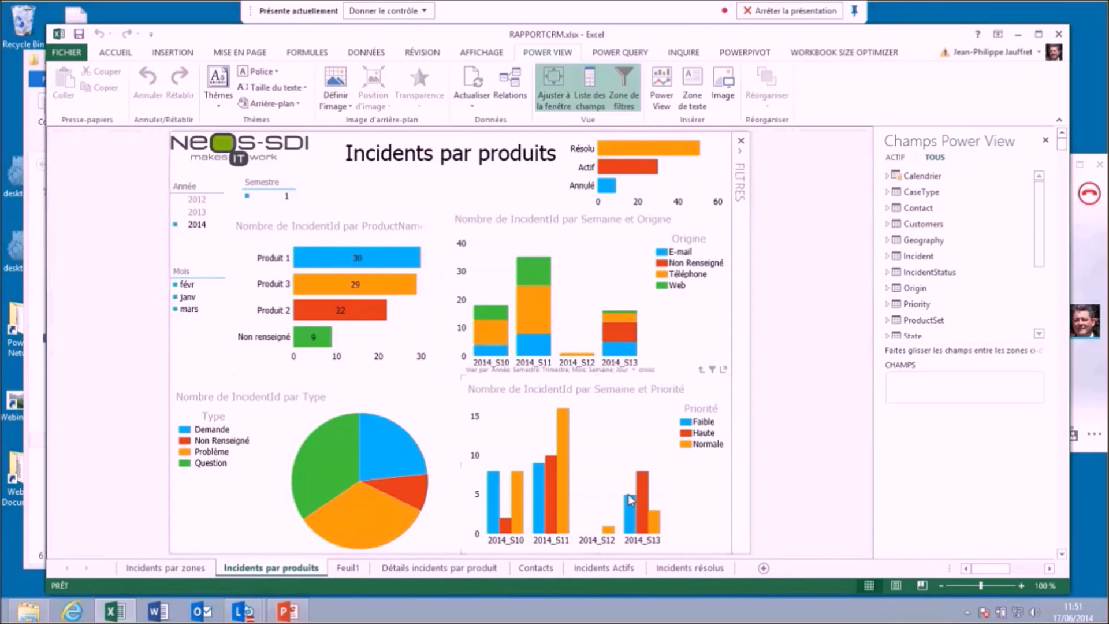
{"action": "mouse_move", "coordinate": [640, 171]}
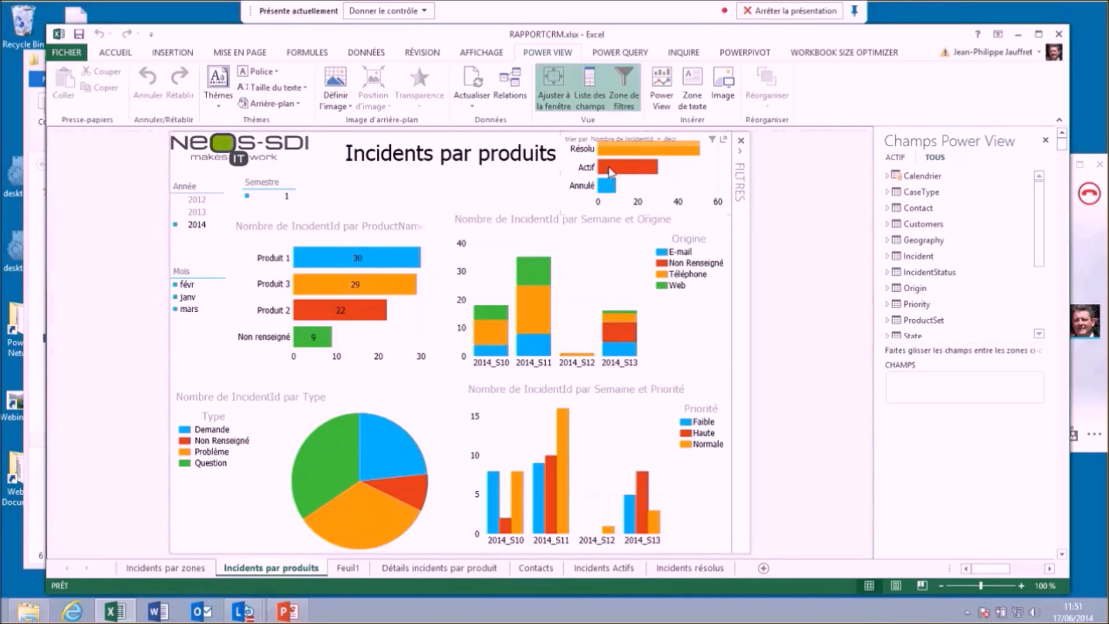
Highlight the Actif incidents across the report and inspect their share by product, type and priority
{"action": "left_click", "coordinate": [612, 169]}
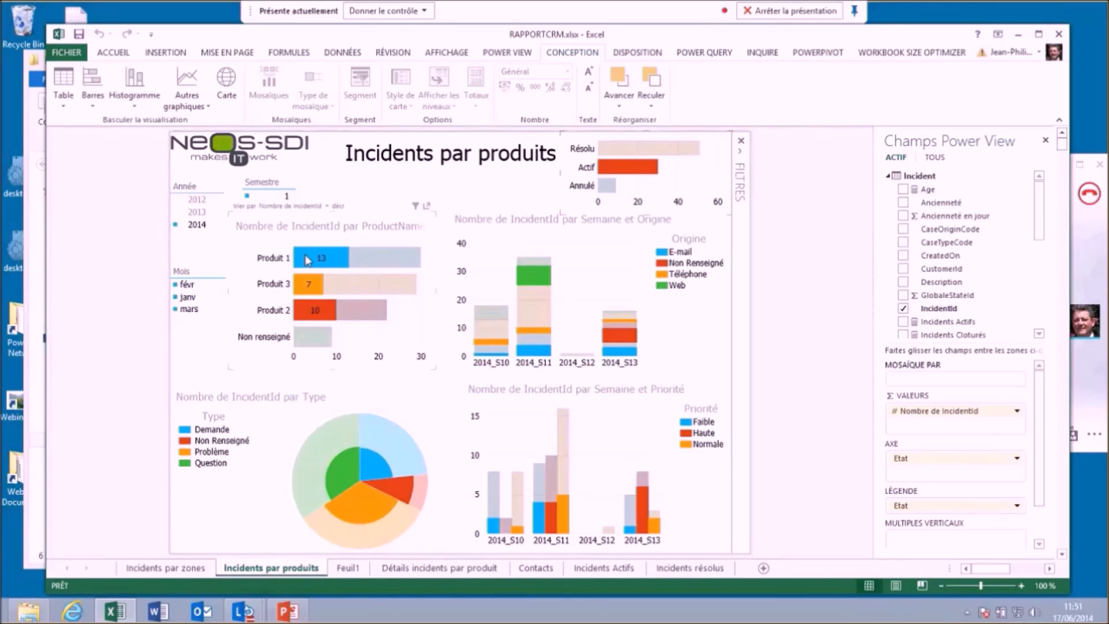
{"action": "mouse_move", "coordinate": [310, 258]}
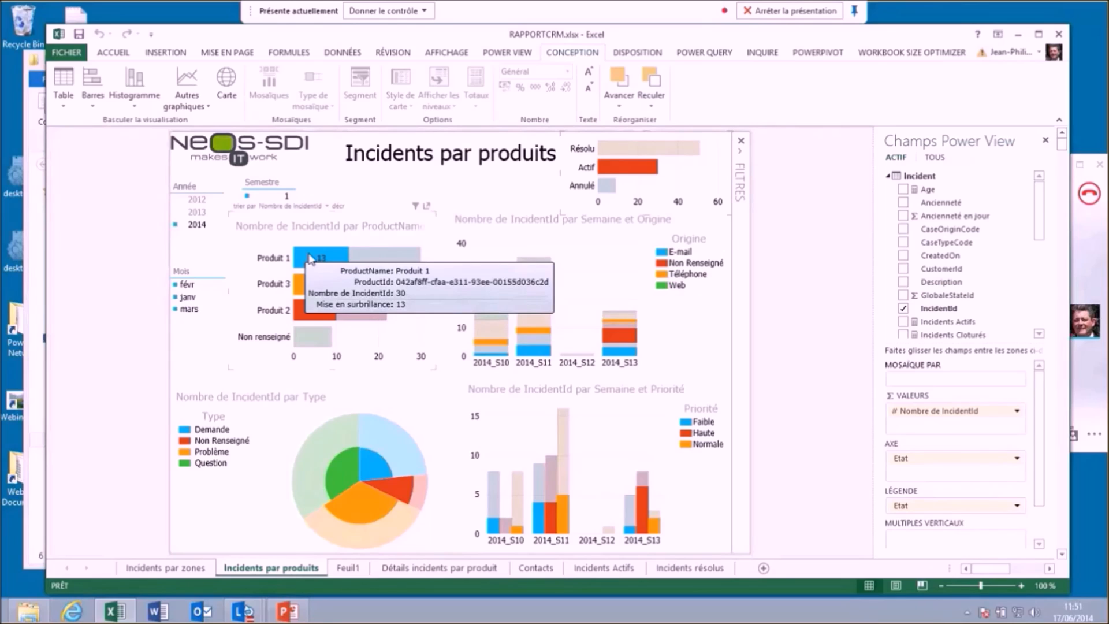
{"action": "mouse_move", "coordinate": [324, 471]}
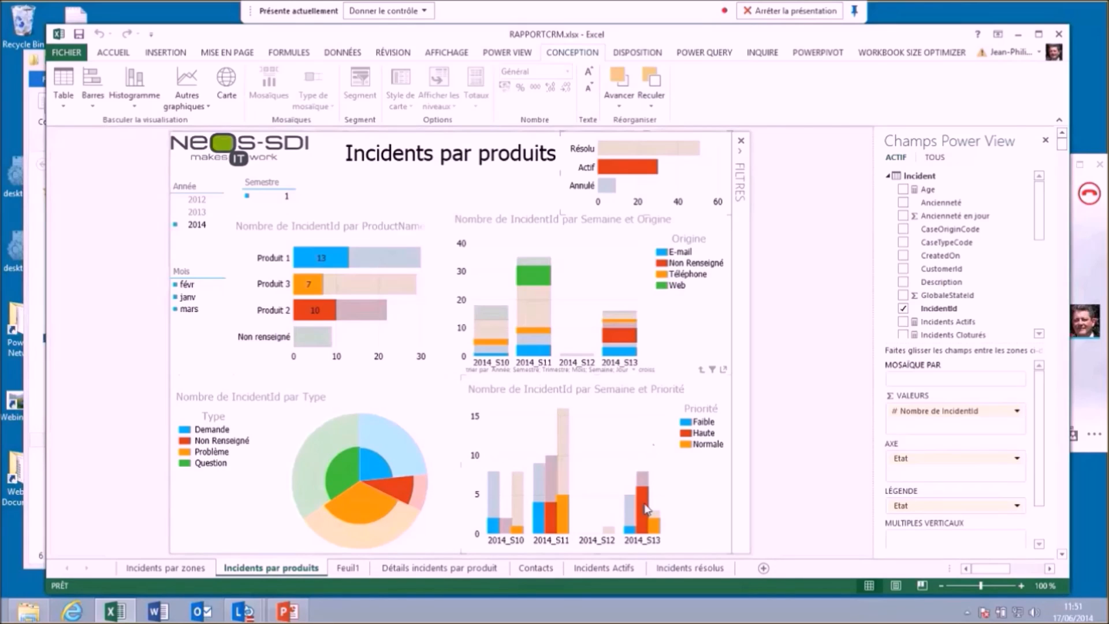
{"action": "mouse_move", "coordinate": [646, 508]}
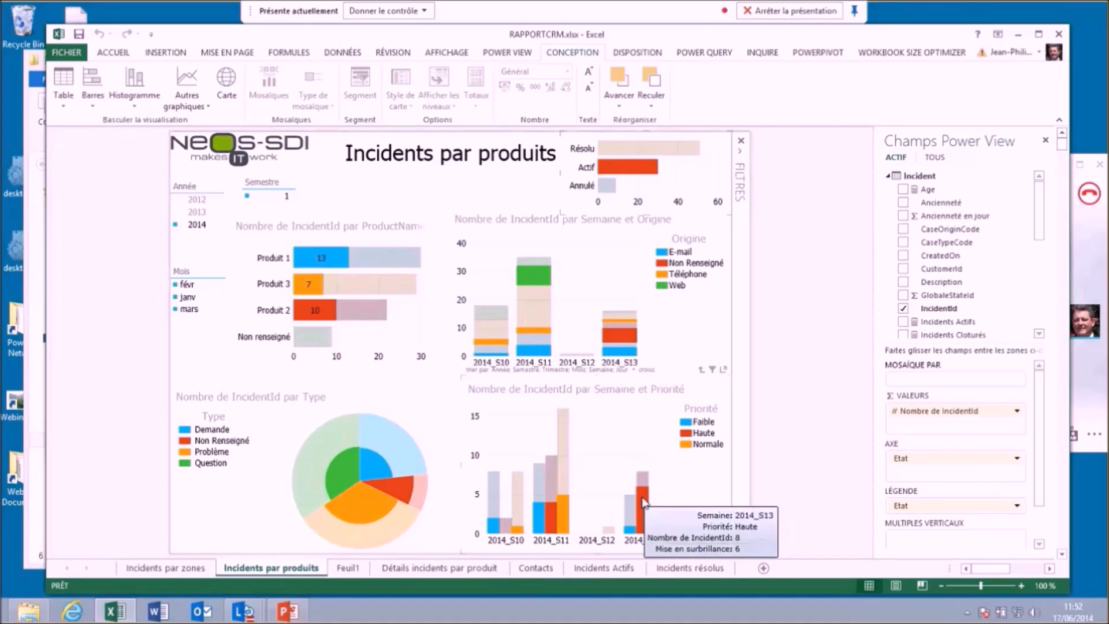
Highlight the Haute-priority incidents of week 2014_S13 and check which products they concern
{"action": "double_click", "coordinate": [642, 498]}
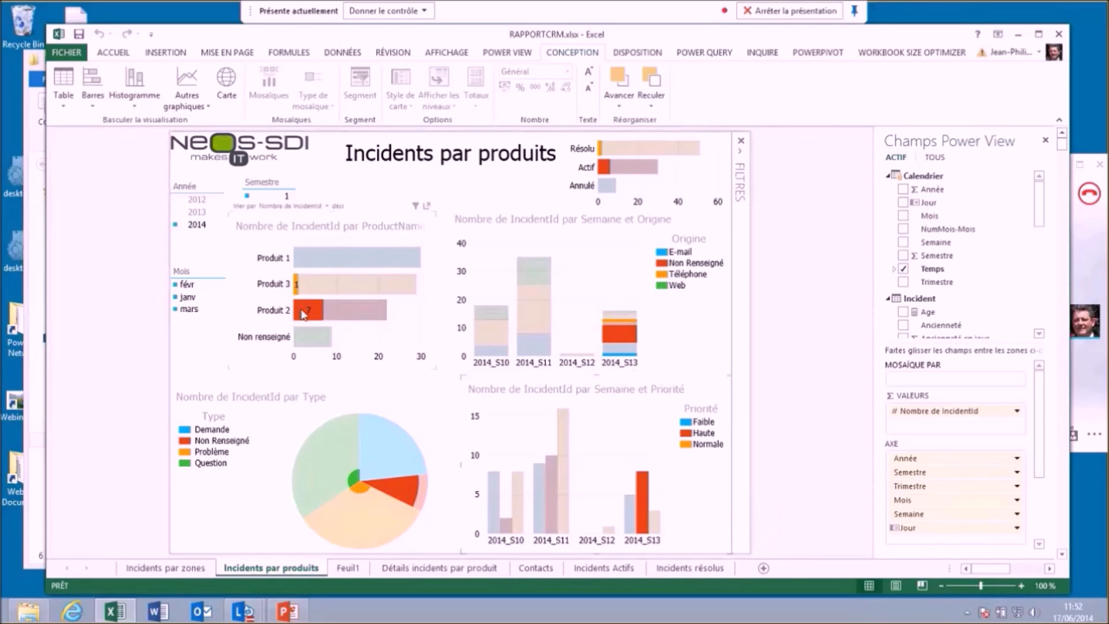
{"action": "mouse_move", "coordinate": [316, 310]}
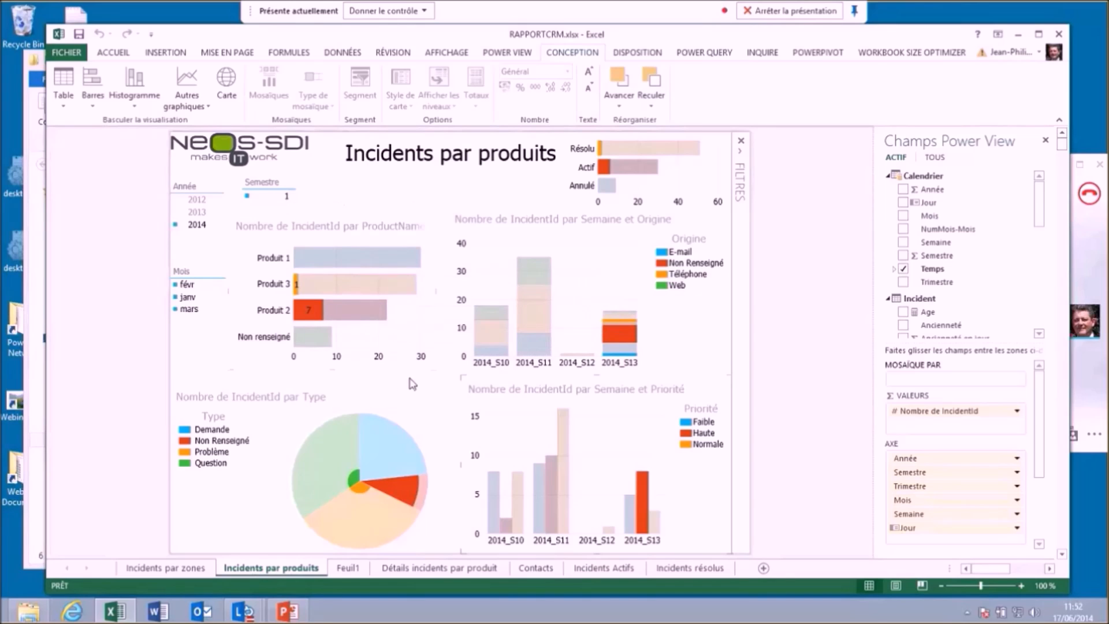
Show the Détails incidents par produit sheet and enable its blocked external images
{"action": "left_click", "coordinate": [476, 572]}
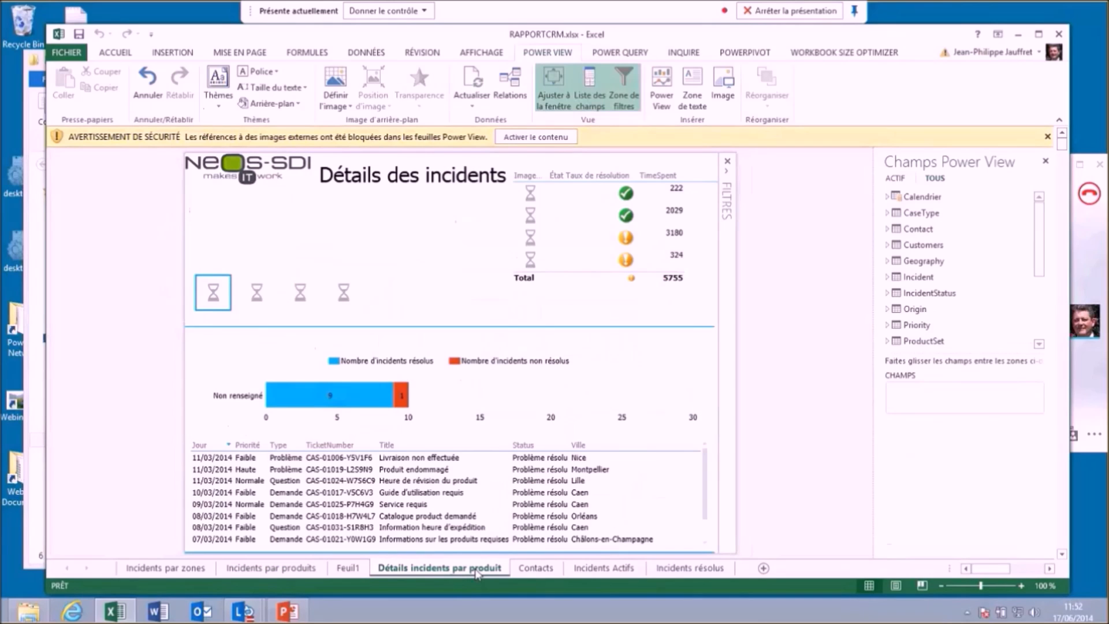
{"action": "left_click", "coordinate": [530, 139]}
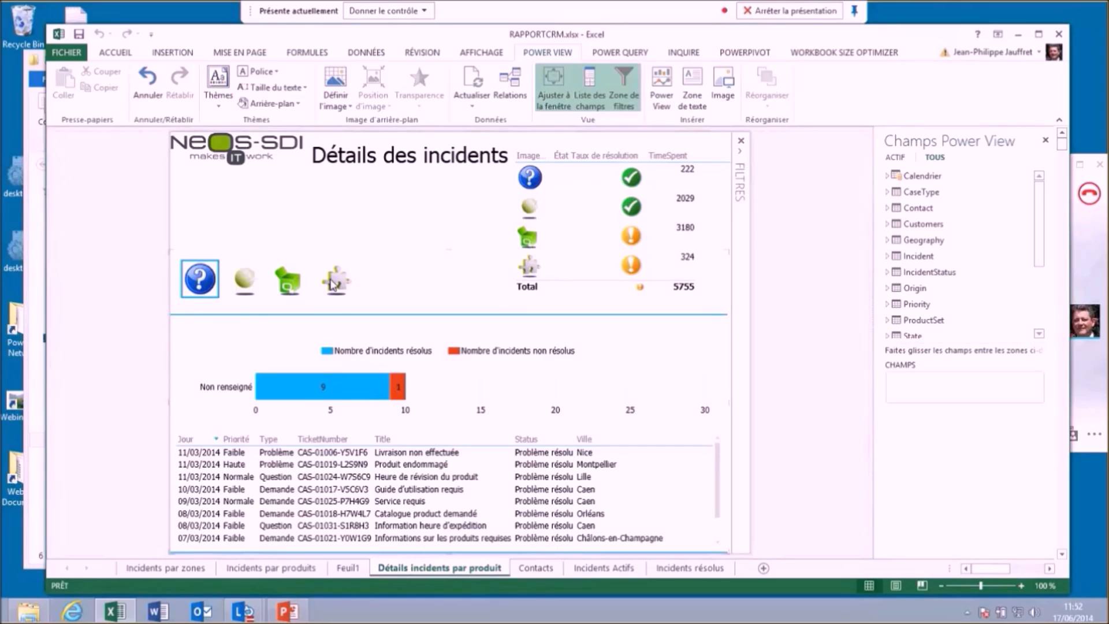
Review the incident details for the second and third product image tiles, and close RAPPORTCRM.xlsx without saving
{"action": "left_click", "coordinate": [244, 279]}
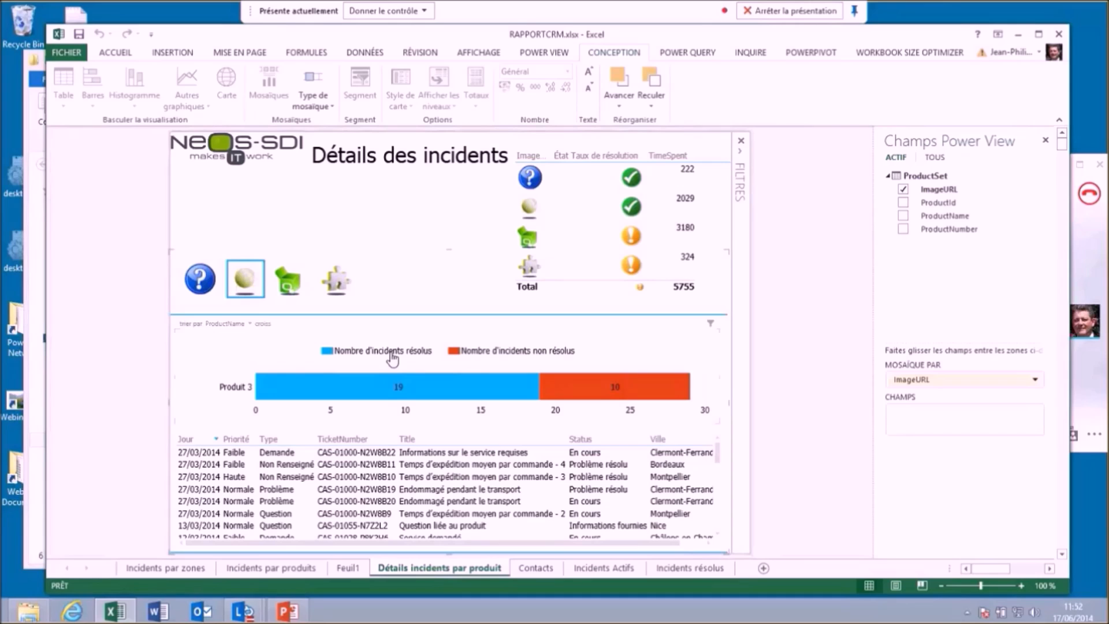
{"action": "left_click", "coordinate": [286, 283]}
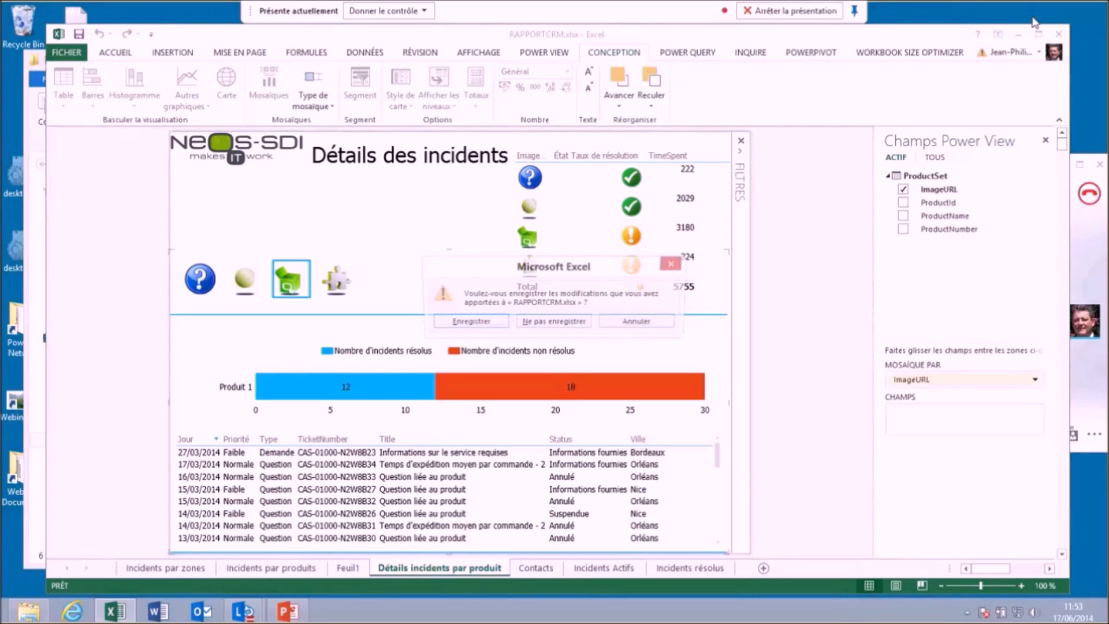
{"action": "left_click", "coordinate": [543, 318]}
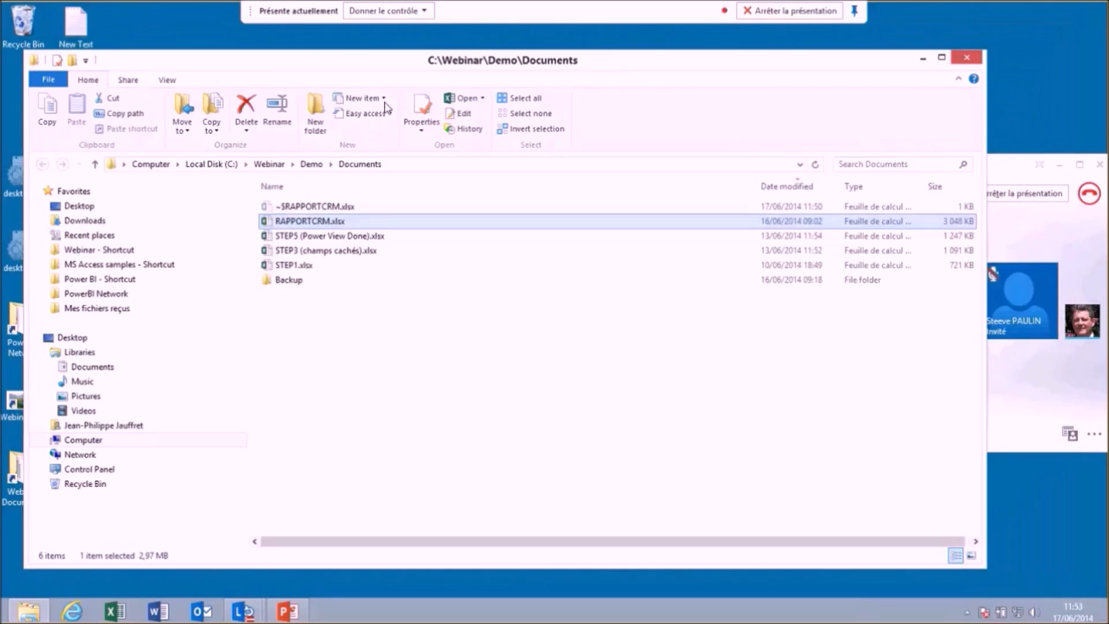
Open STEP5 (Power View Done).xlsx and show the 2013 Ecarts de CA figures on the Alerteur Géographie sheet
{"action": "double_click", "coordinate": [296, 221]}
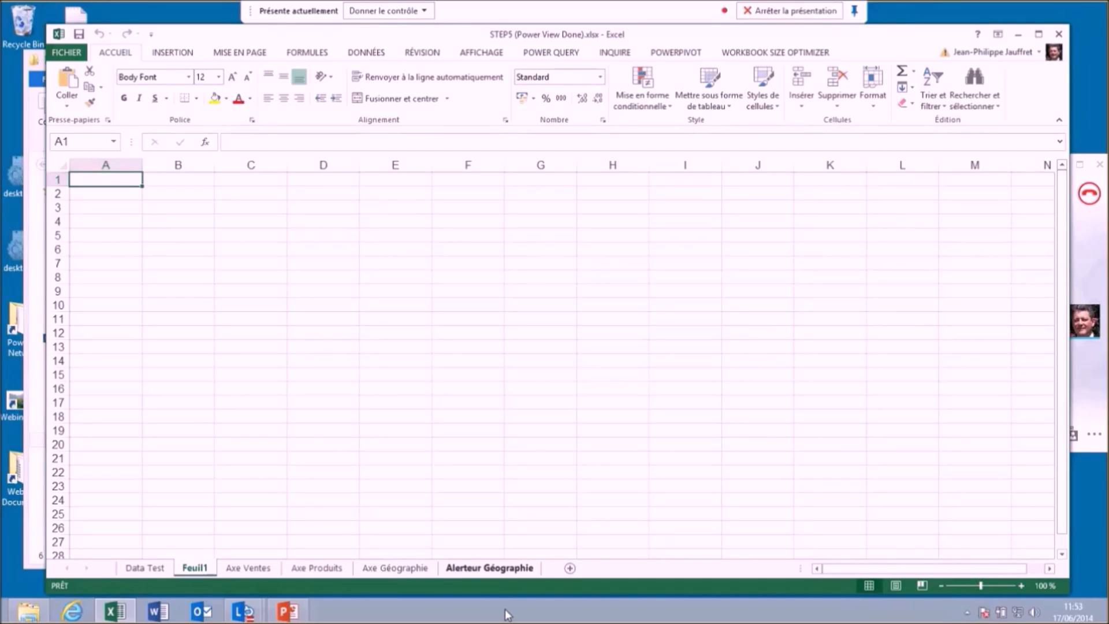
{"action": "left_click", "coordinate": [507, 572]}
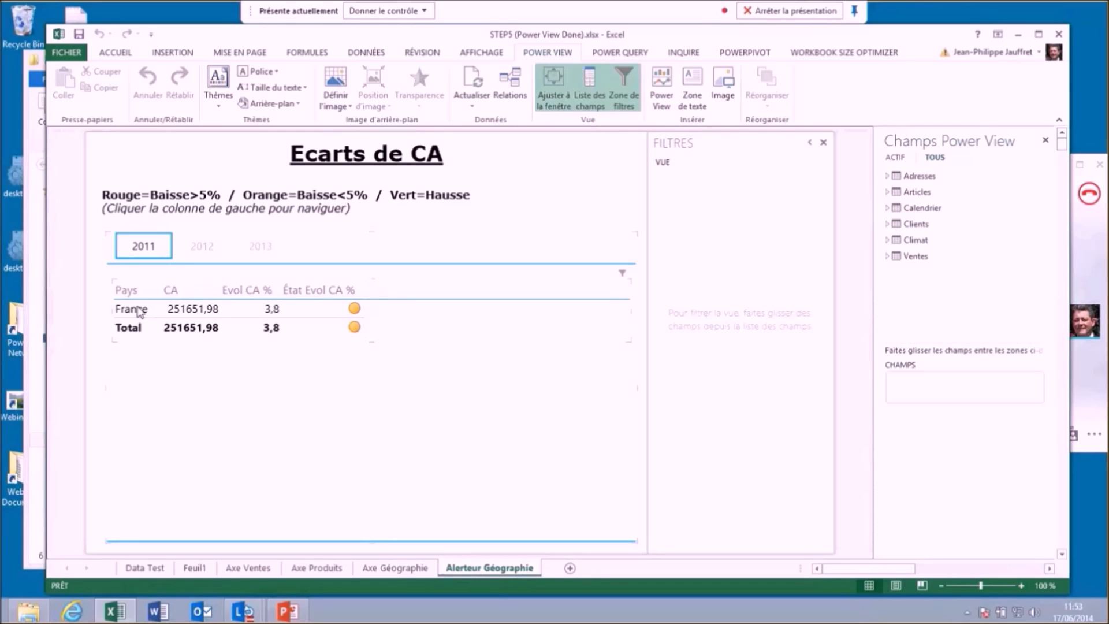
{"action": "left_click", "coordinate": [264, 248]}
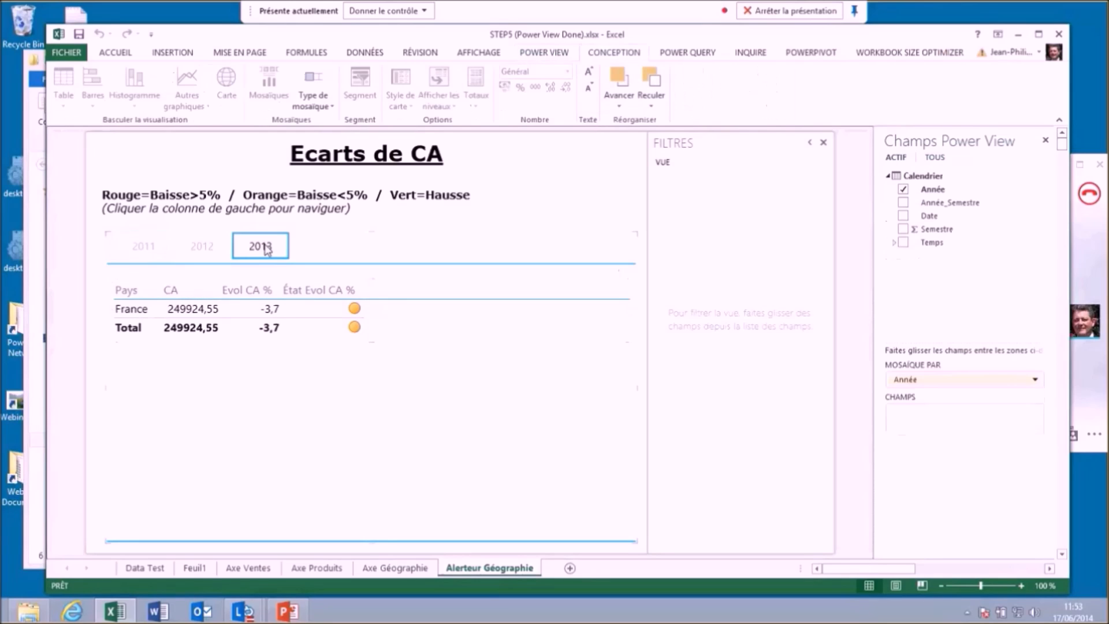
Drill down the 2013 table from France through its regions to the Basse-Normandie departments, and return to the country level
{"action": "left_click", "coordinate": [134, 314]}
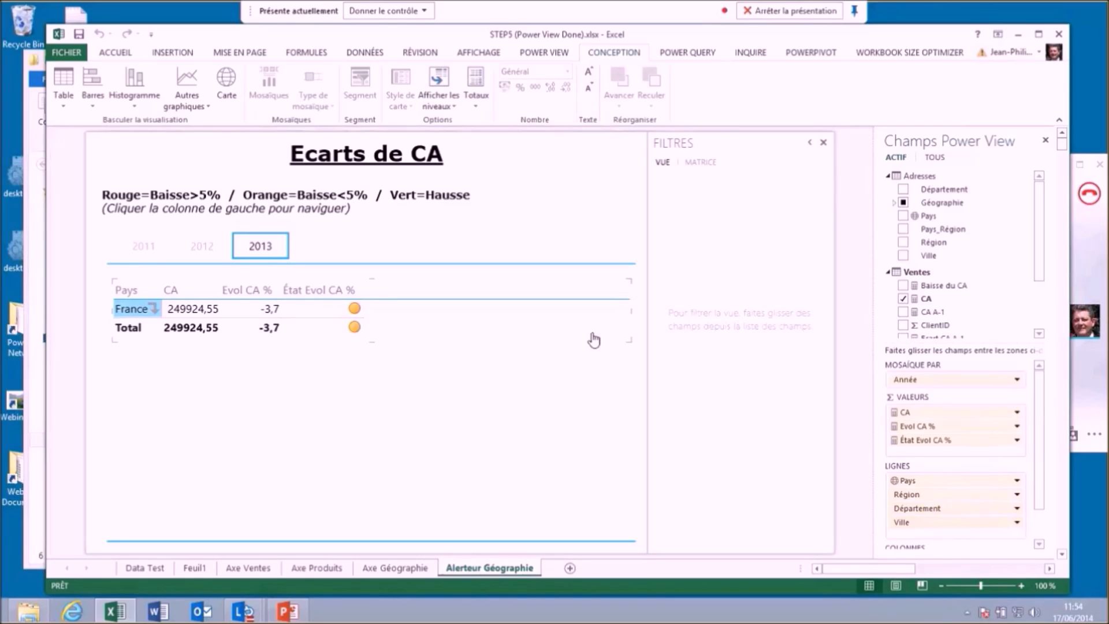
{"action": "left_click", "coordinate": [154, 310]}
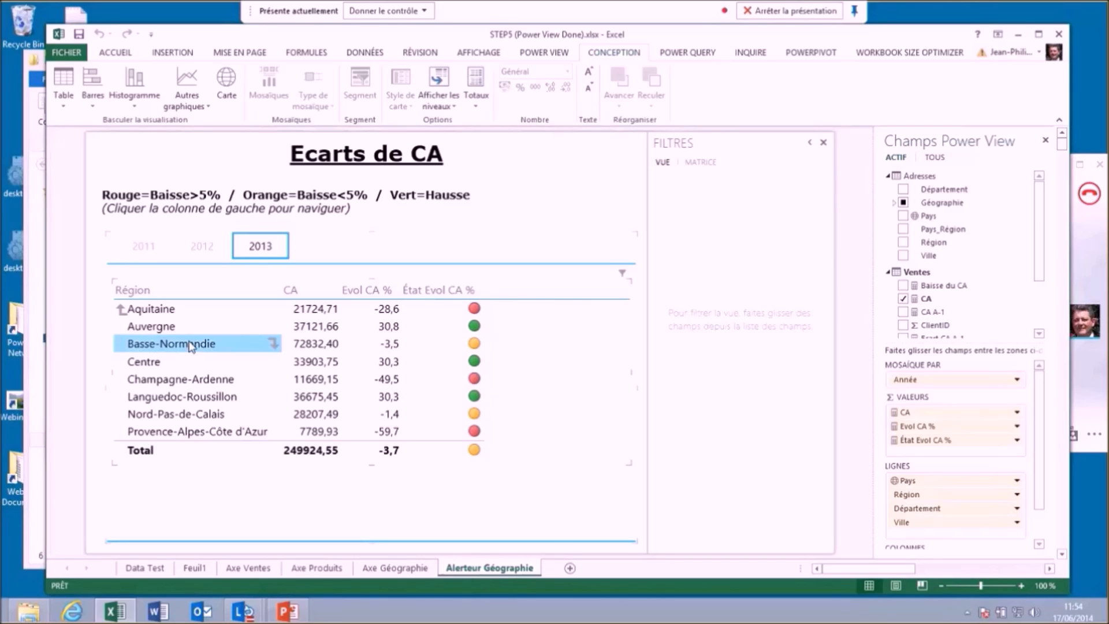
{"action": "left_click", "coordinate": [274, 343]}
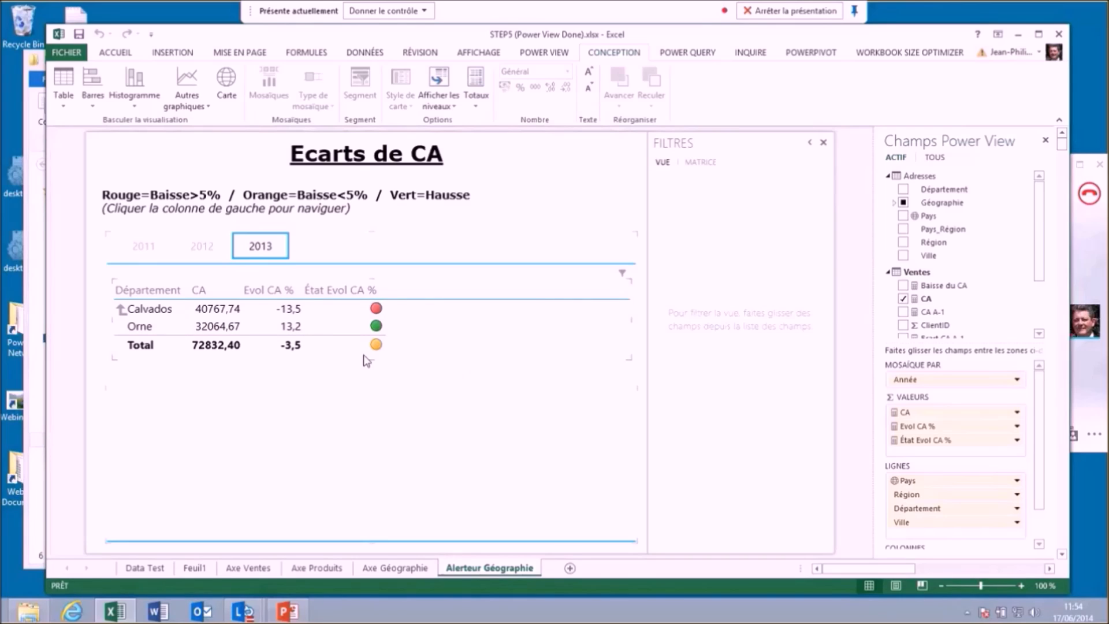
{"action": "left_click", "coordinate": [120, 311]}
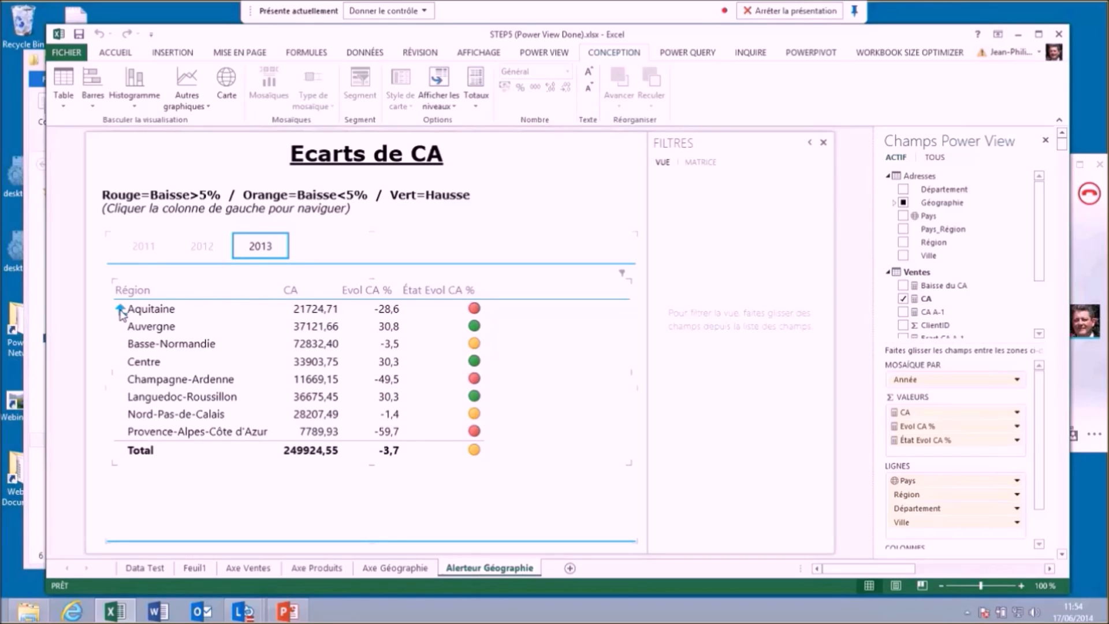
{"action": "left_click", "coordinate": [120, 310]}
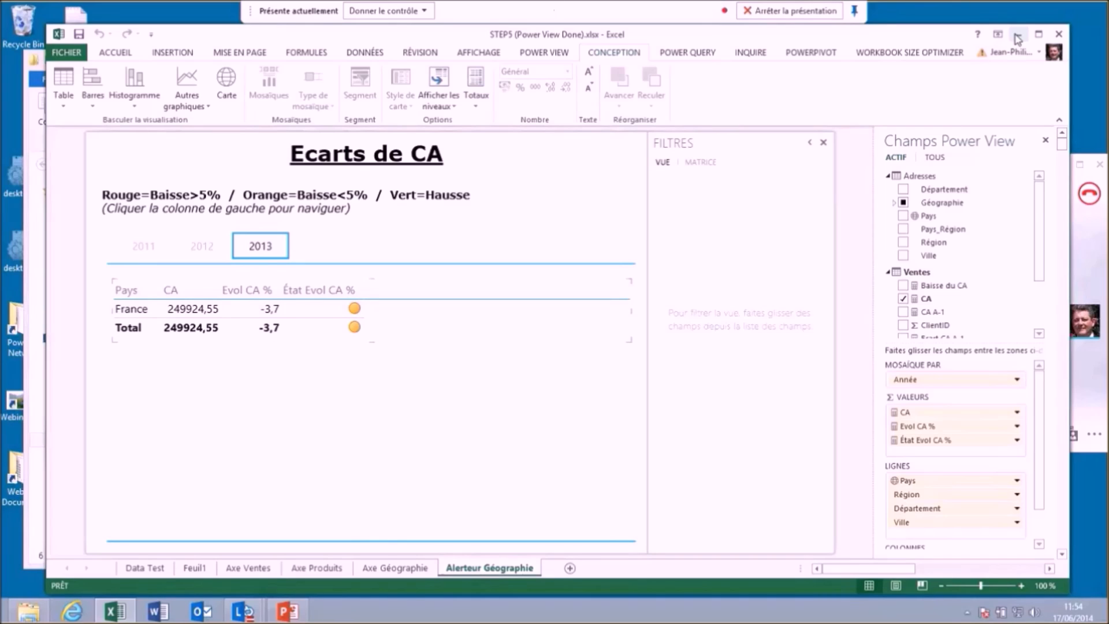
Close STEP5 (Power View Done).xlsx without saving, and switch to the PowerPoint presentation with the file window minimized
{"action": "left_click", "coordinate": [1061, 34]}
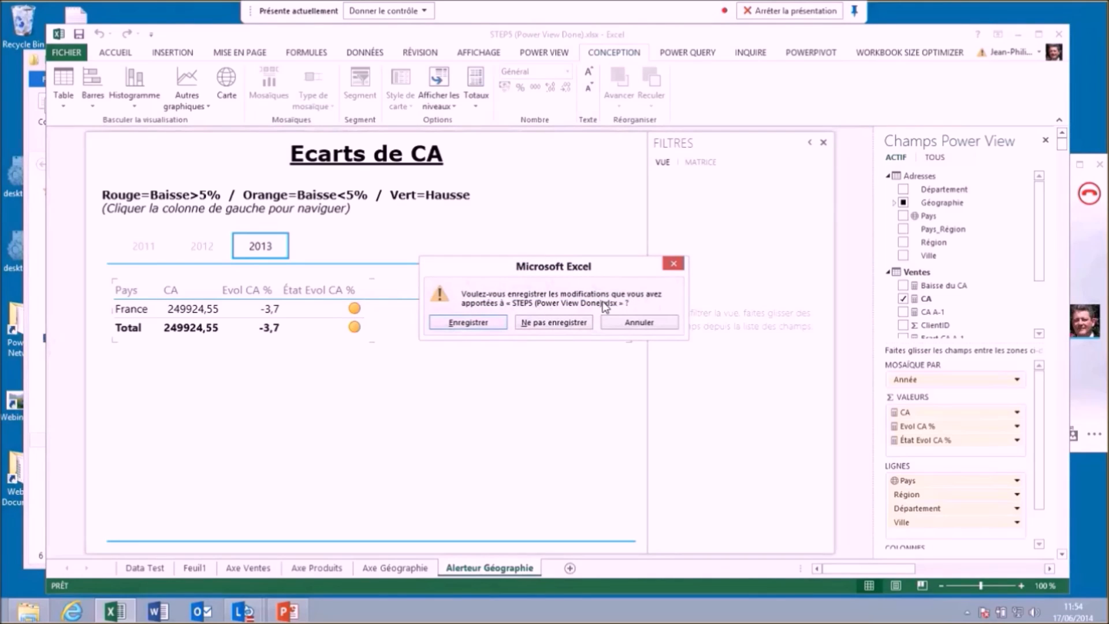
{"action": "left_click", "coordinate": [568, 323]}
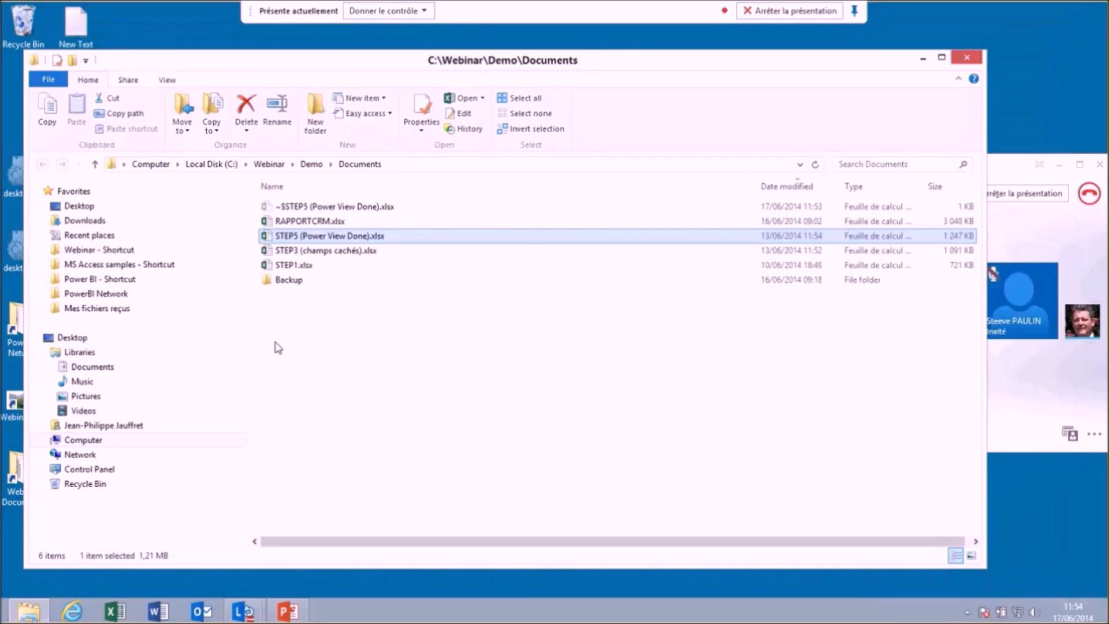
{"action": "left_click", "coordinate": [920, 56]}
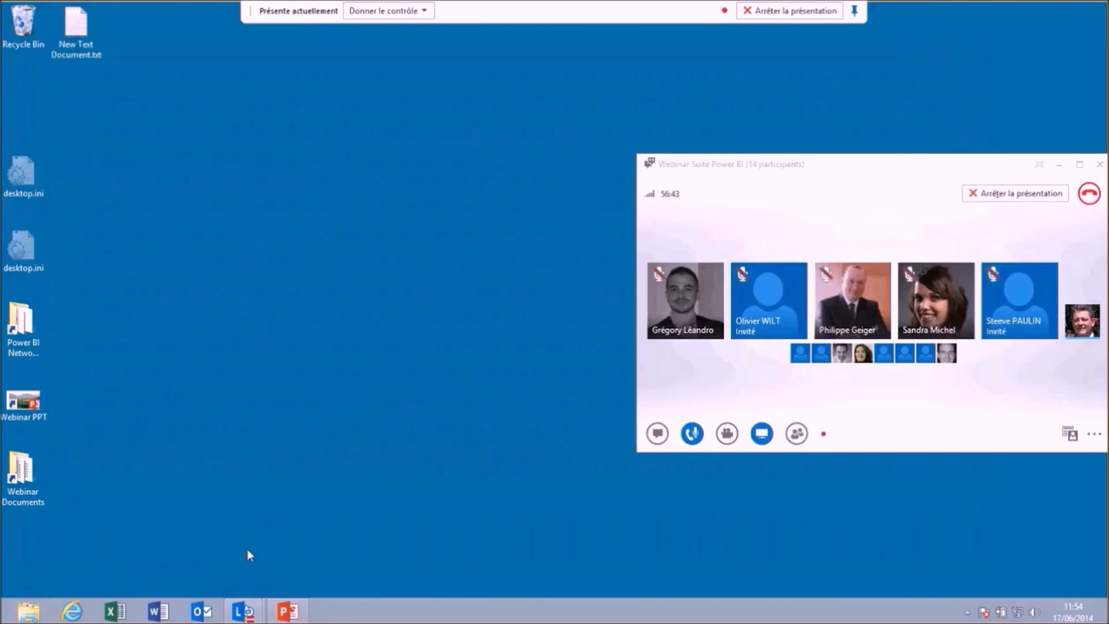
{"action": "left_click", "coordinate": [287, 612]}
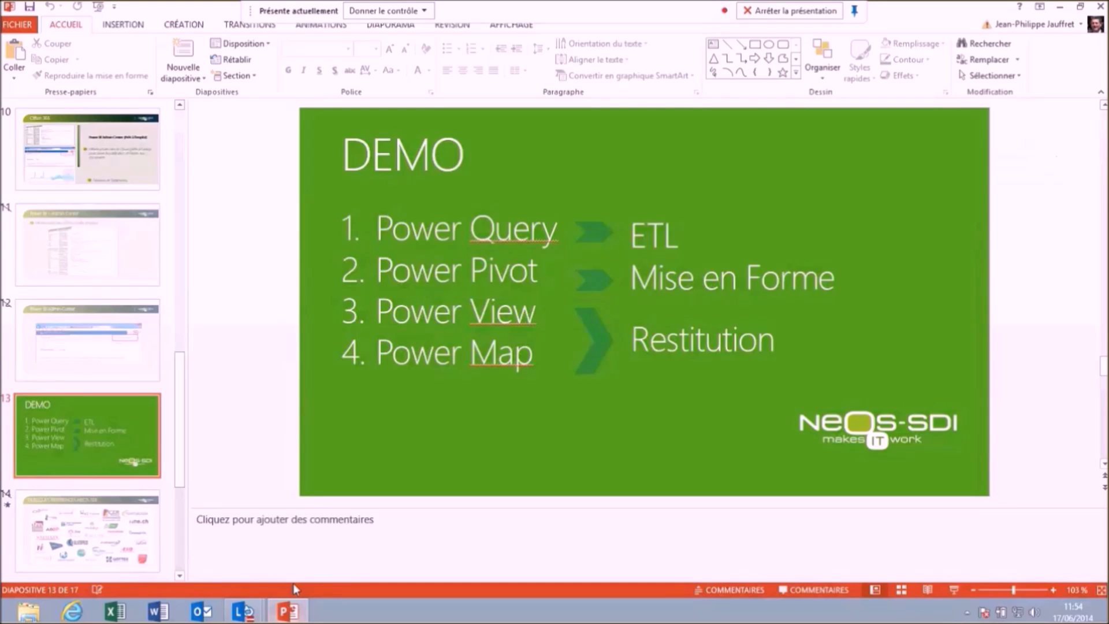